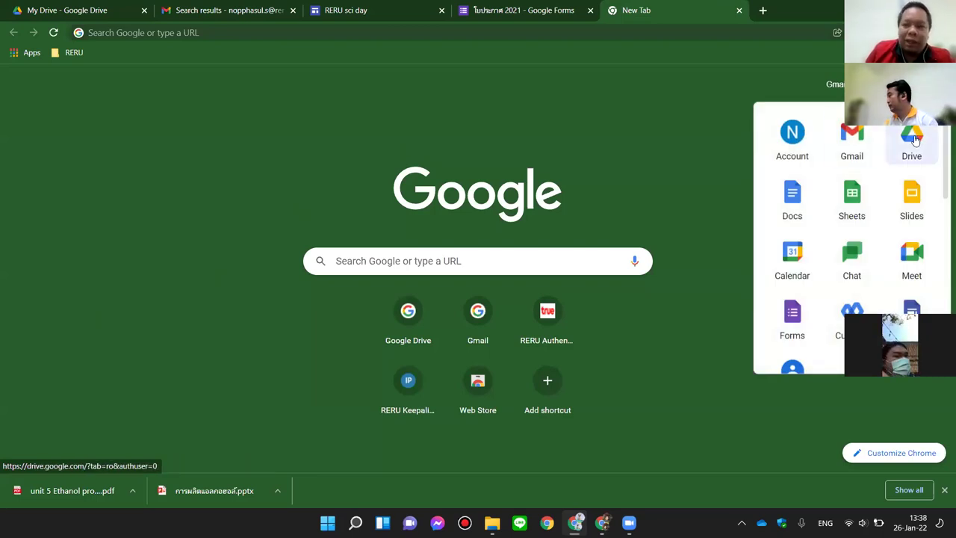
Step: Open Google Drive's My Drive from the apps launcher
{"action": "left_click", "coordinate": [913, 139]}
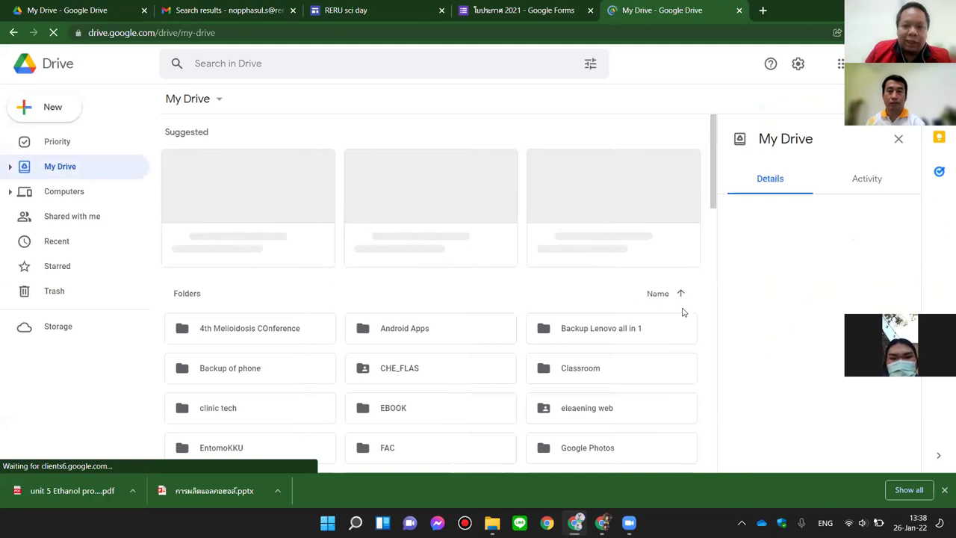
{"action": "scroll", "coordinate": [626, 325], "scroll_direction": "down", "scroll_amount": 10}
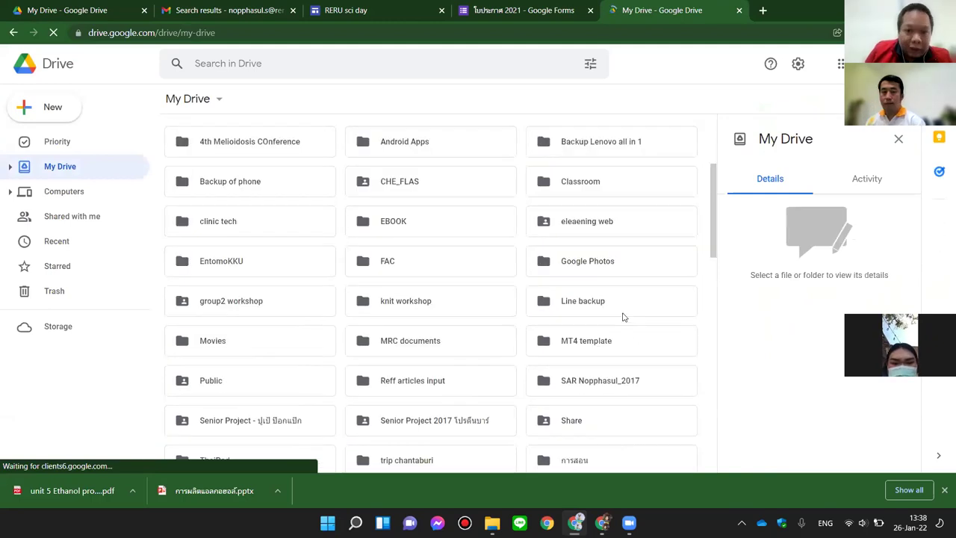
{"action": "scroll", "coordinate": [603, 316], "scroll_direction": "up", "scroll_amount": 10}
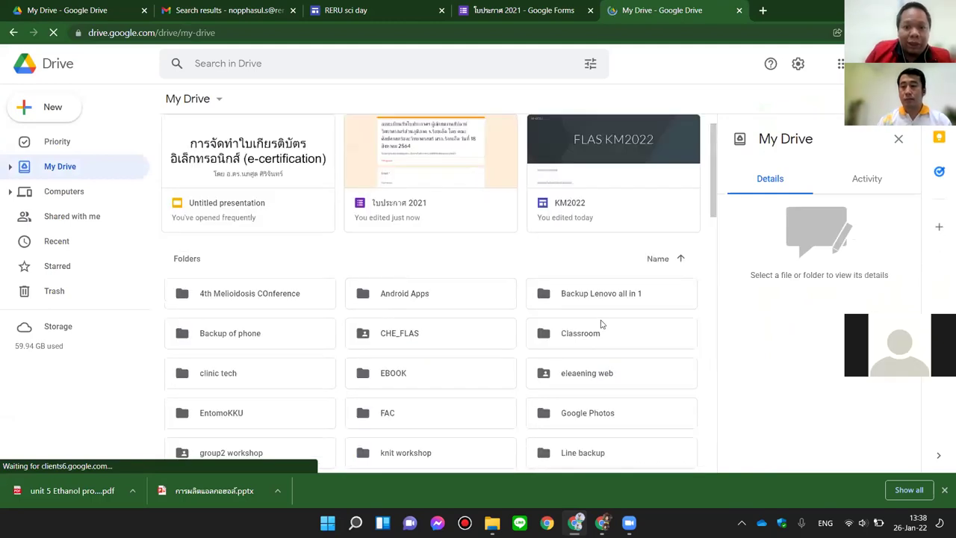
{"action": "scroll", "coordinate": [602, 324], "scroll_direction": "down", "scroll_amount": 3}
{"action": "scroll", "coordinate": [602, 322], "scroll_direction": "down", "scroll_amount": 5}
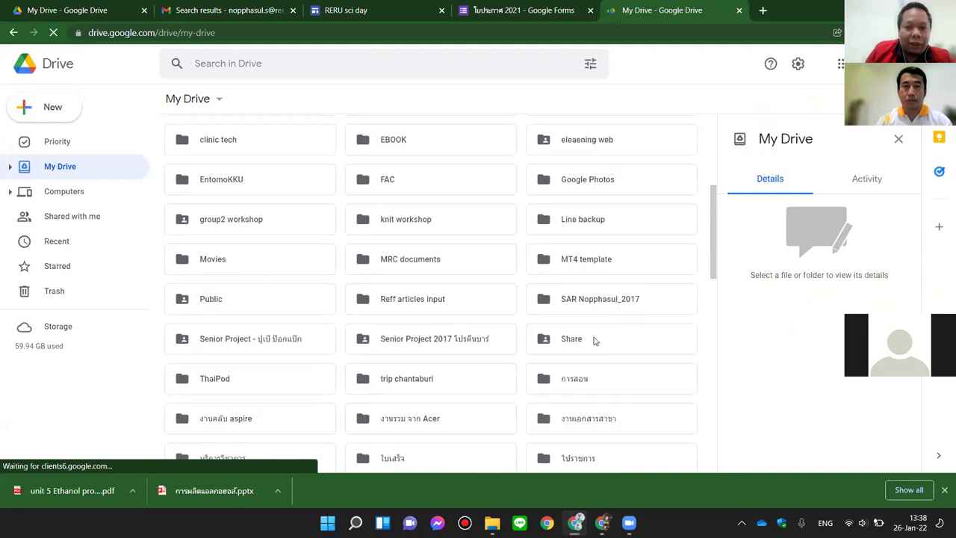
Step: Create a new folder named 'ใบประกาศ 1' in My Drive
{"action": "right_click", "coordinate": [561, 384]}
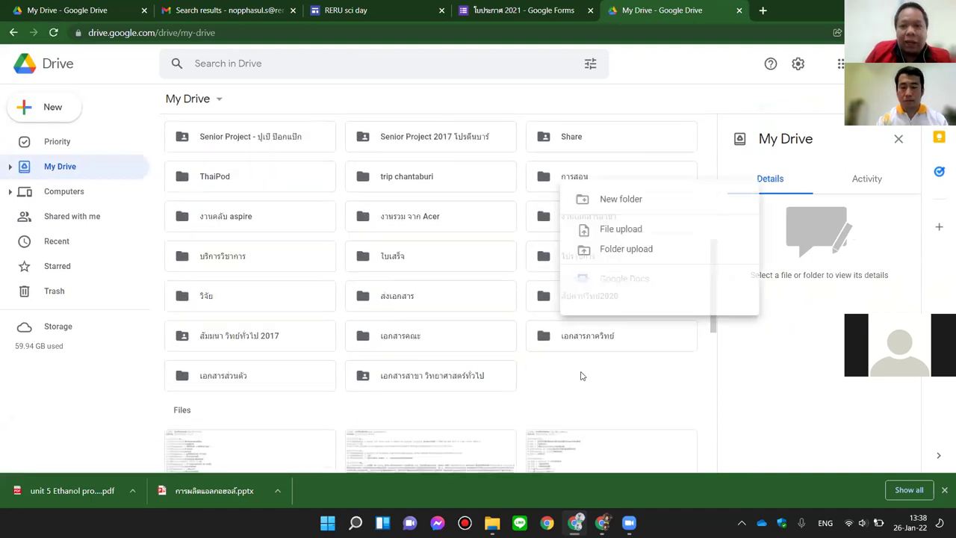
{"action": "left_click", "coordinate": [617, 202]}
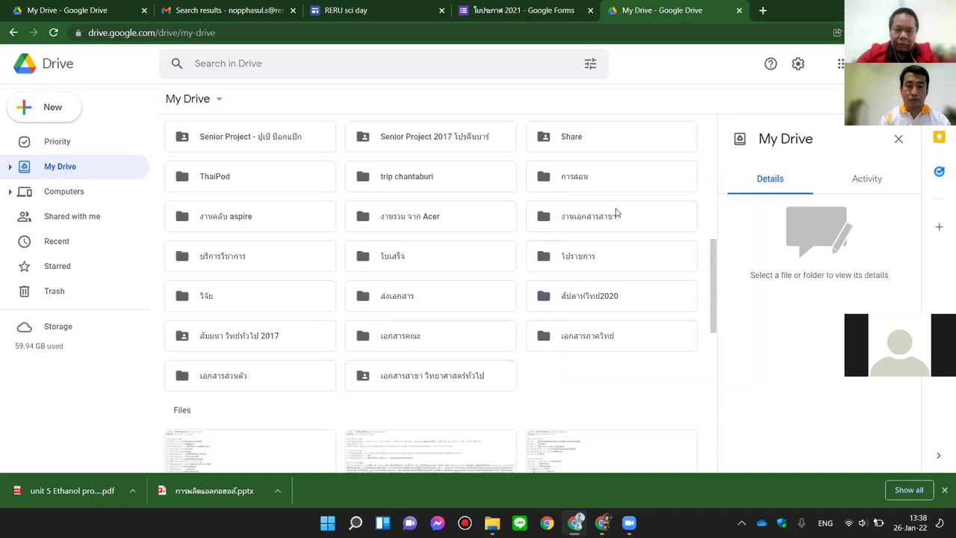
{"action": "key", "text": "BackSpace"}
{"action": "type", "text": "ใบประกา"}
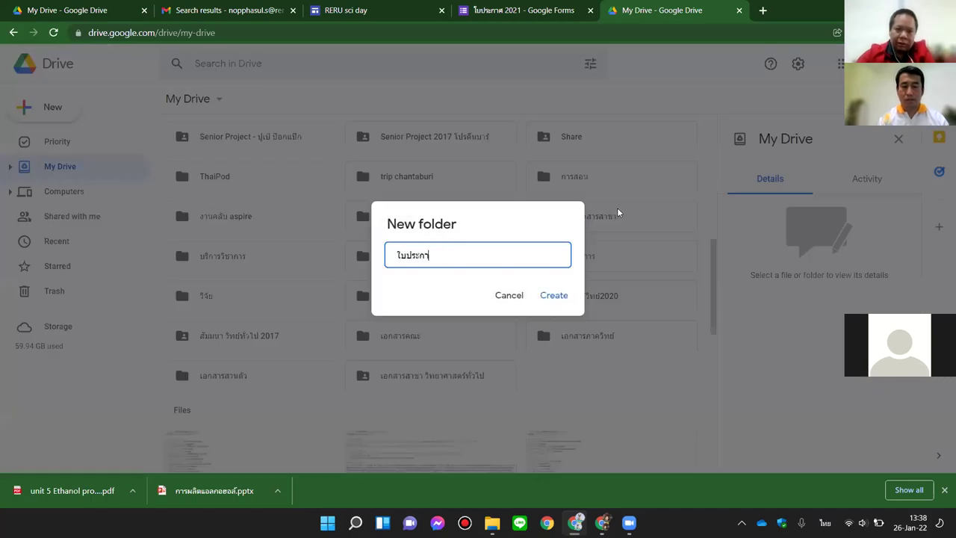
{"action": "type", "text": "ศ 1"}
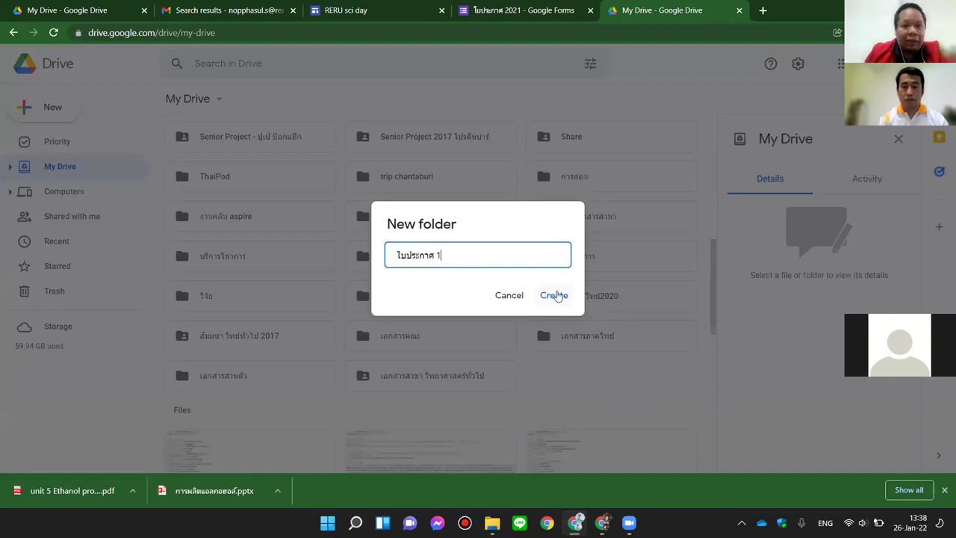
{"action": "left_click", "coordinate": [554, 295]}
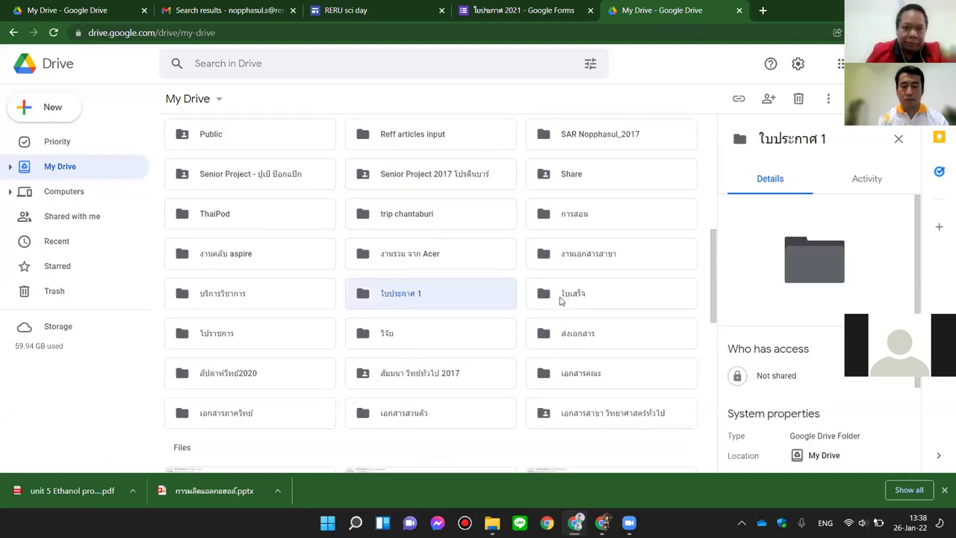
Step: Inside the ใบประกาศ 1 folder, create a blank Google Form, then return to the Drive tab
{"action": "double_click", "coordinate": [407, 293]}
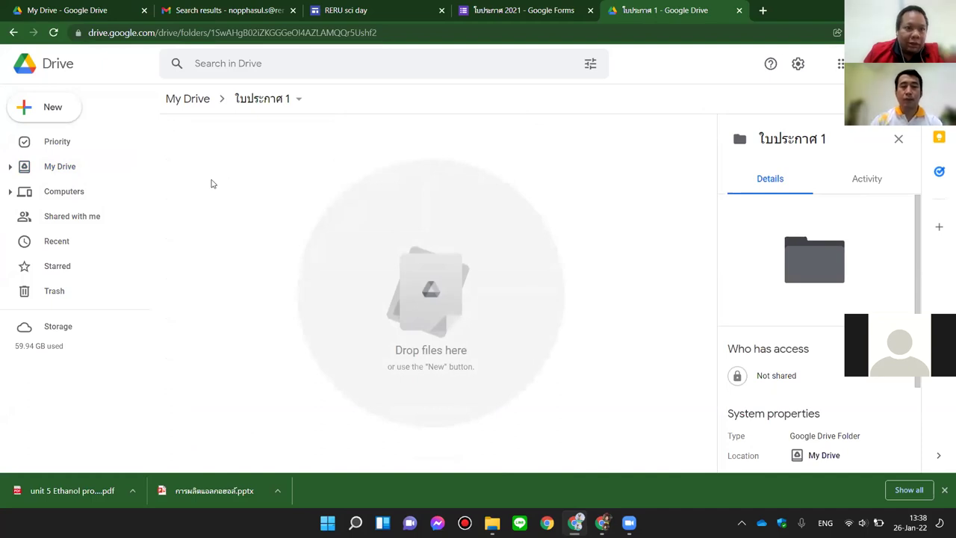
{"action": "right_click", "coordinate": [212, 184]}
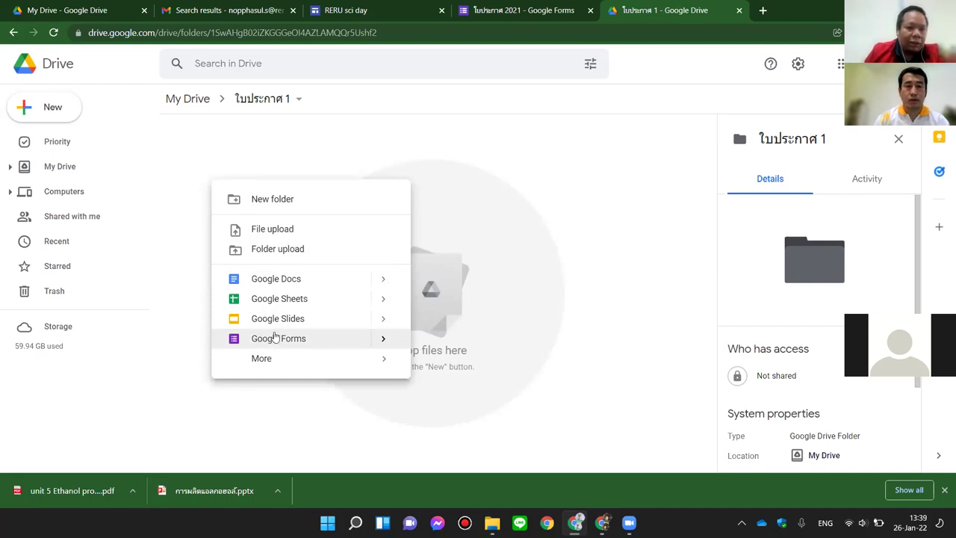
{"action": "mouse_move", "coordinate": [266, 358]}
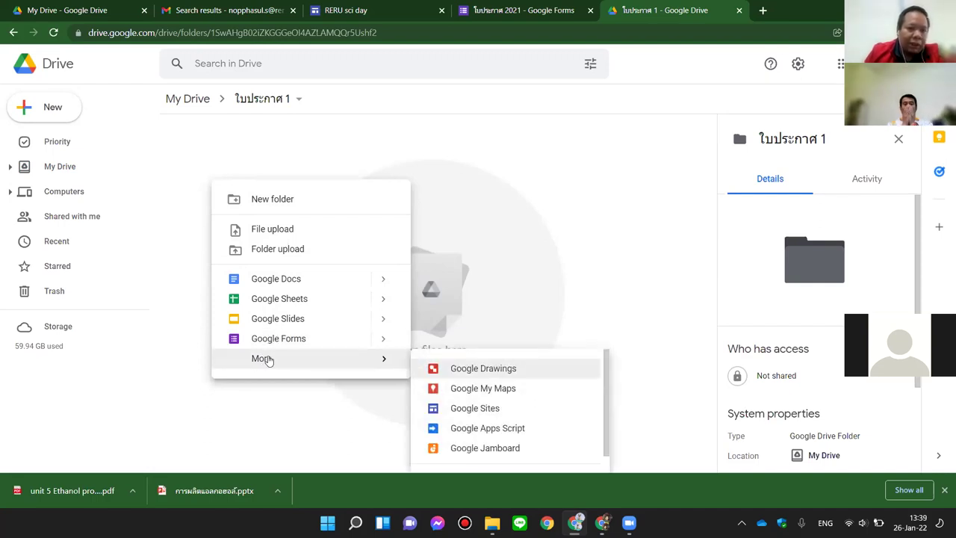
{"action": "scroll", "coordinate": [490, 407], "scroll_direction": "down", "scroll_amount": 1}
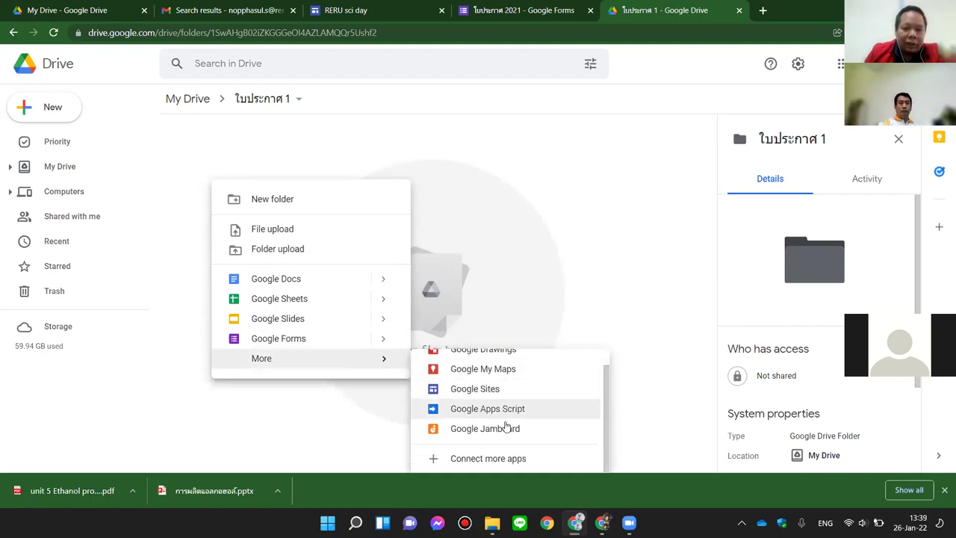
{"action": "left_click", "coordinate": [258, 344]}
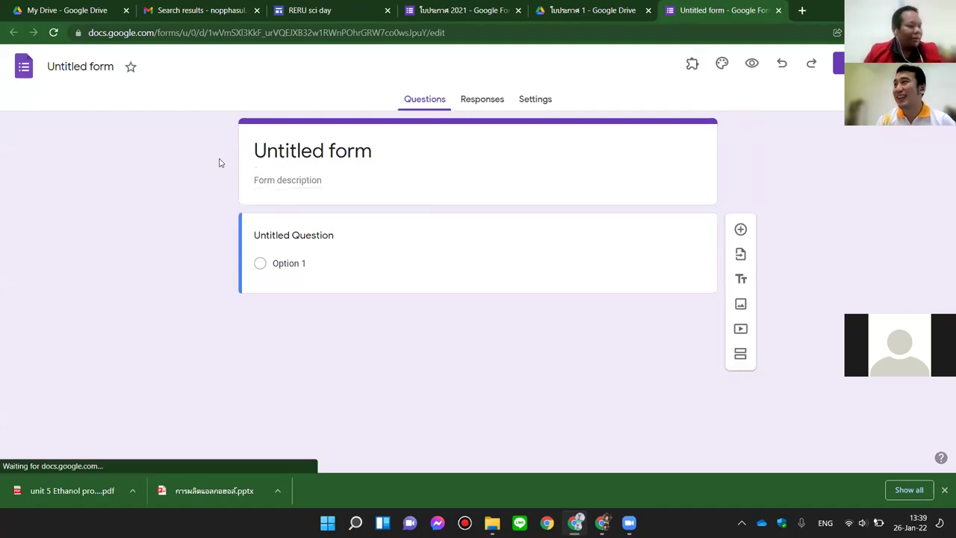
{"action": "left_click", "coordinate": [602, 8]}
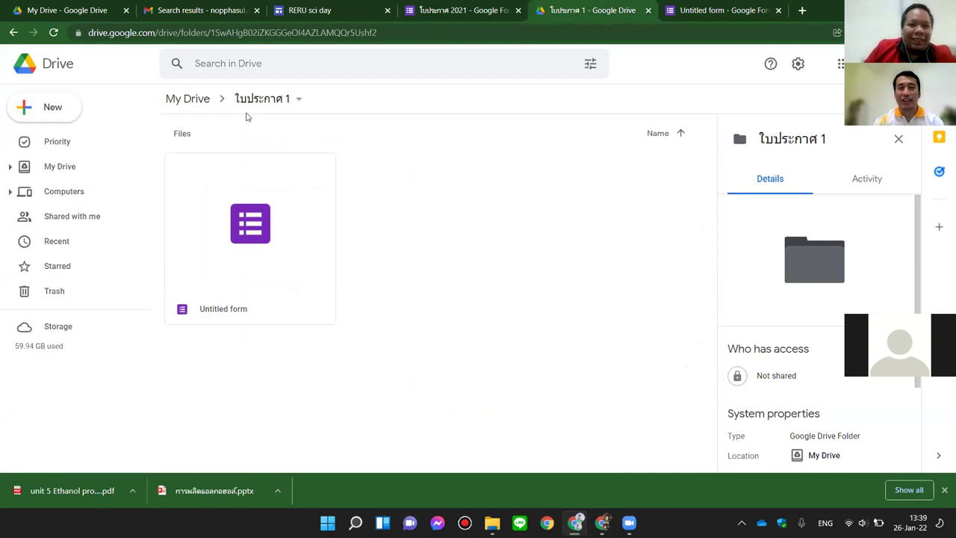
Step: Go back to the top of My Drive and start a new folder from blank space
{"action": "left_click", "coordinate": [192, 101]}
{"action": "scroll", "coordinate": [651, 295], "scroll_direction": "down", "scroll_amount": 4}
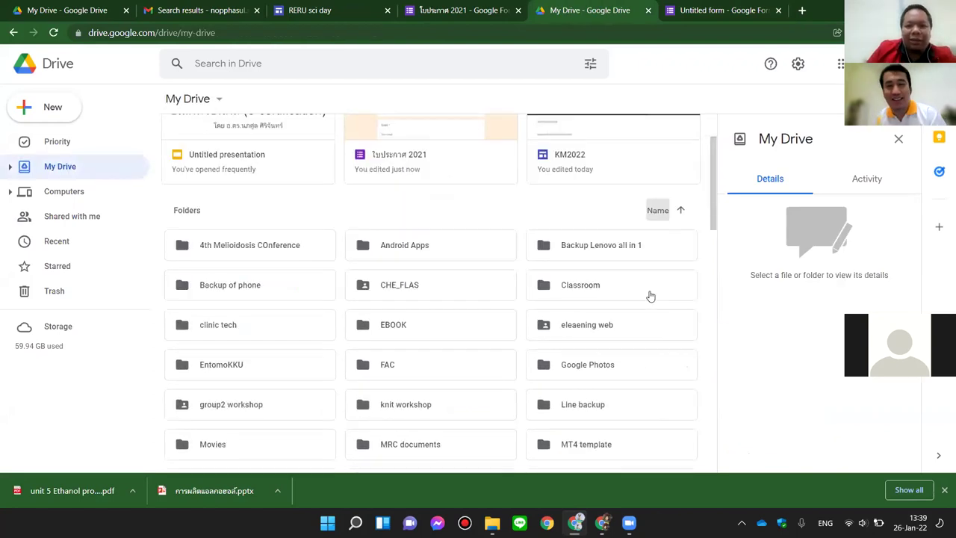
{"action": "scroll", "coordinate": [565, 360], "scroll_direction": "down", "scroll_amount": 5}
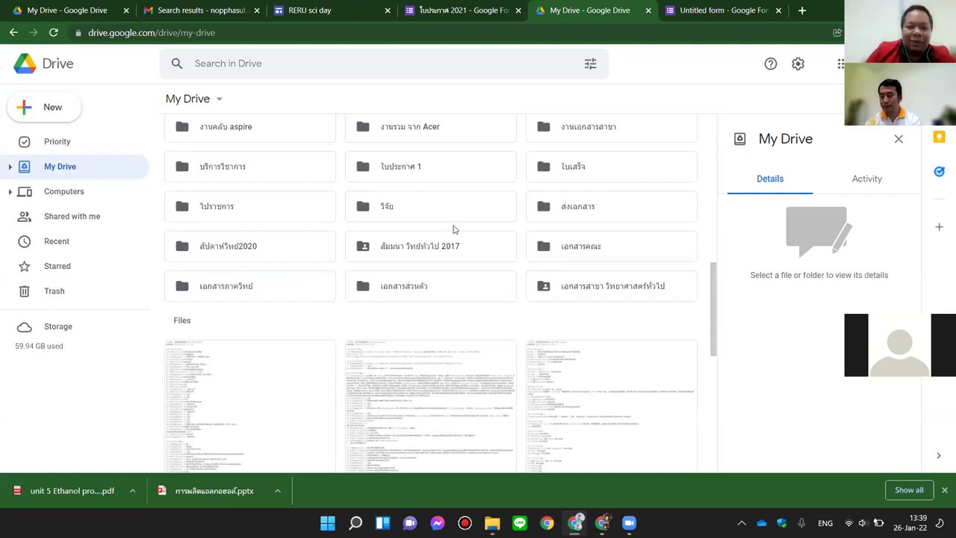
{"action": "right_click", "coordinate": [499, 323]}
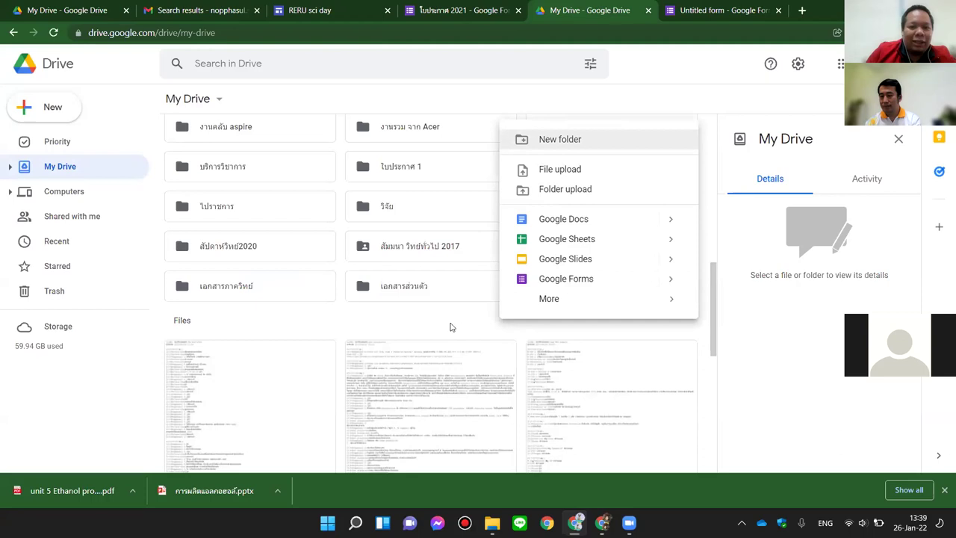
{"action": "scroll", "coordinate": [451, 326], "scroll_direction": "up", "scroll_amount": 10}
{"action": "right_click", "coordinate": [450, 328]}
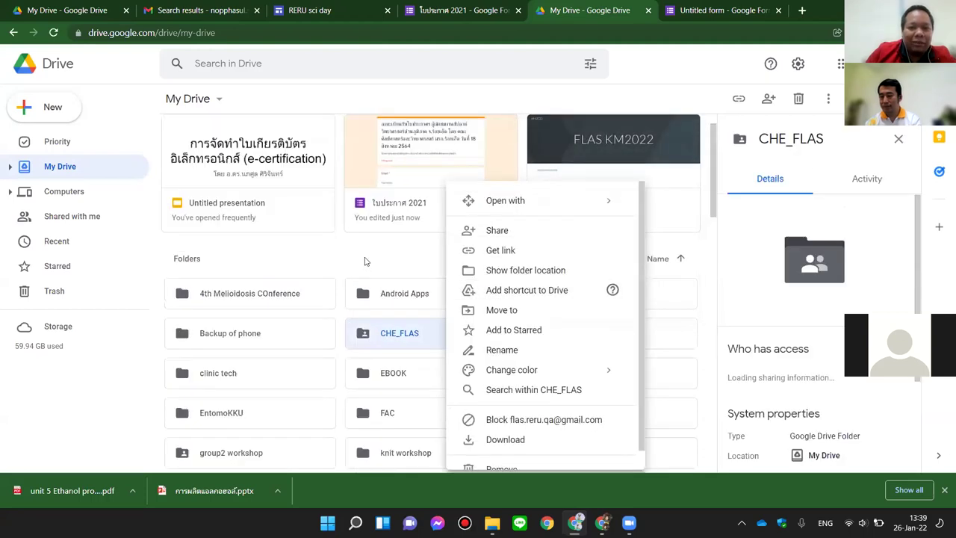
{"action": "right_click", "coordinate": [388, 251]}
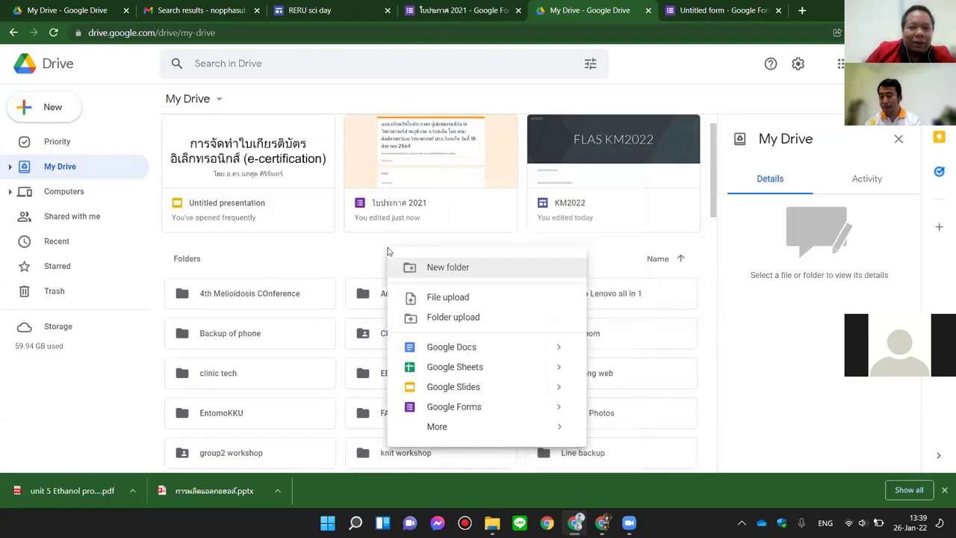
{"action": "left_click", "coordinate": [427, 269]}
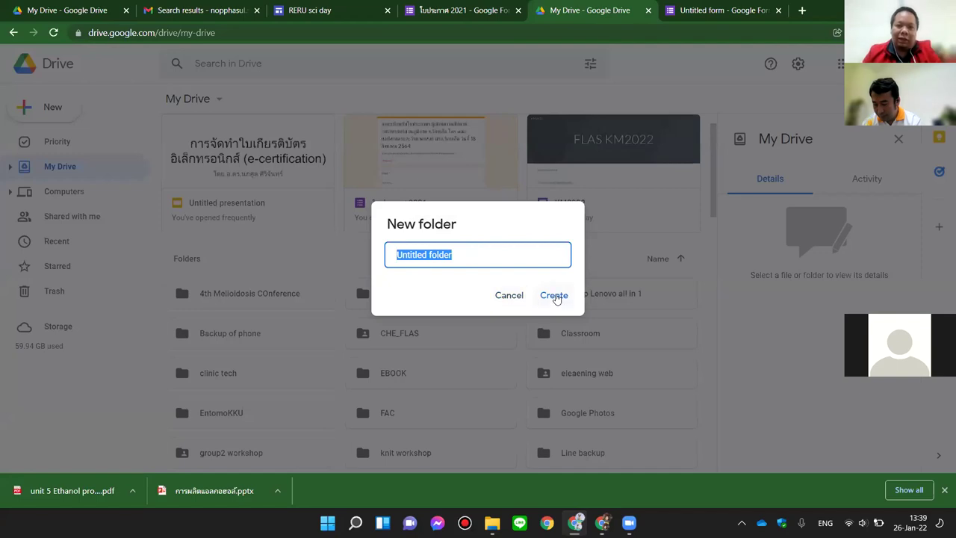
Step: Name the new folder 'ใบประกาศ 001' and create it
{"action": "type", "text": "["}
{"action": "key", "text": "alt+shift"}
{"action": "key", "text": "BackSpace"}
{"action": "type", "text": "ใบปร"}
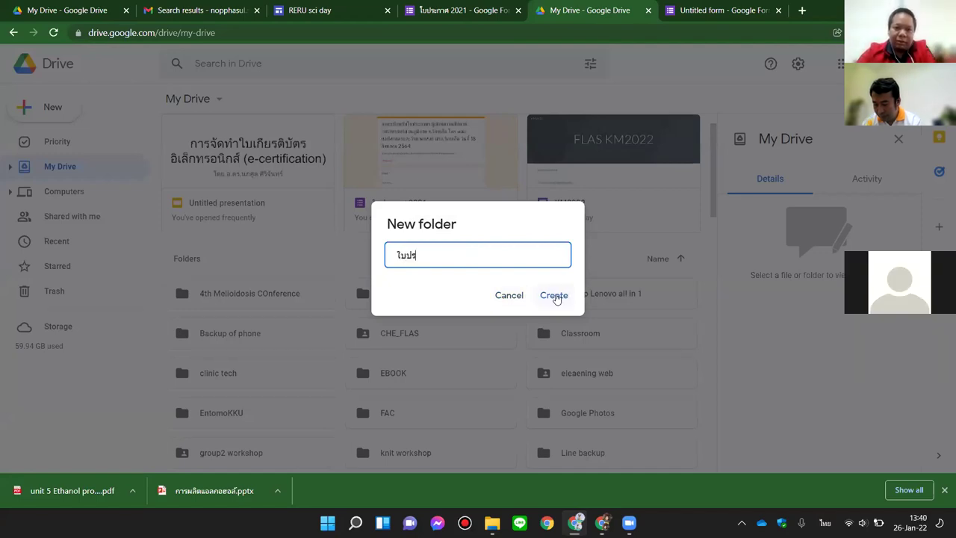
{"action": "type", "text": "ะกาศ"}
{"action": "key", "text": "alt+shift"}
{"action": "type", "text": "001"}
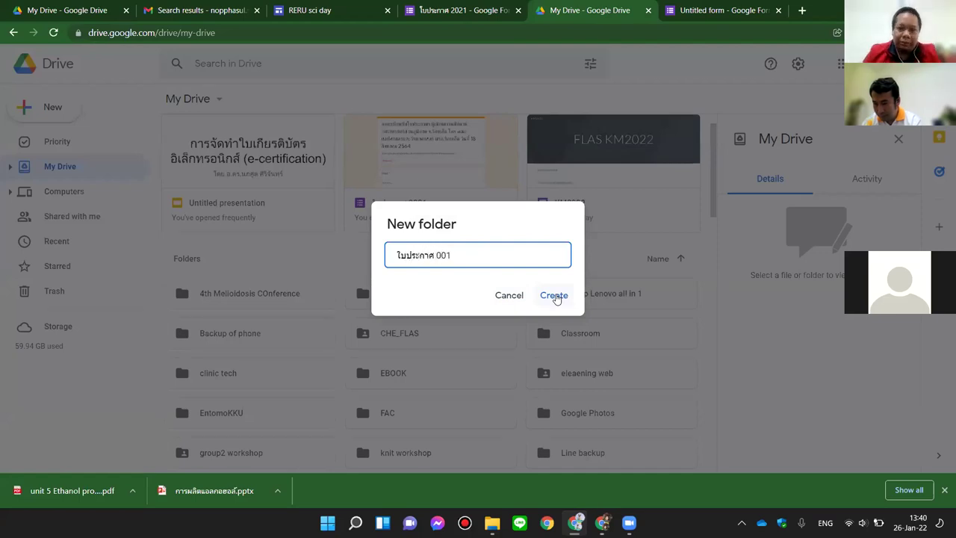
{"action": "left_click", "coordinate": [555, 295]}
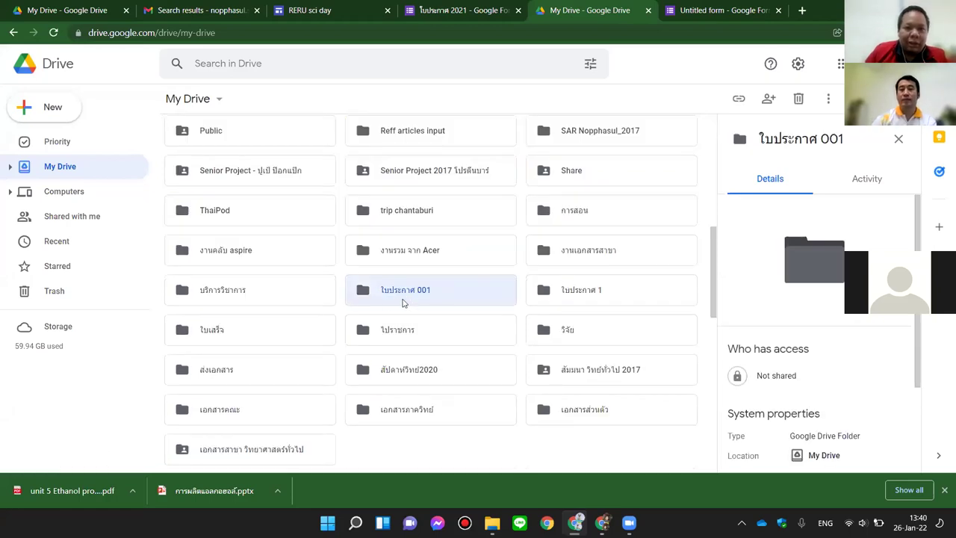
Step: Open the ใบประกาศ 001 folder and create a blank Google Form there via New > More
{"action": "double_click", "coordinate": [458, 290]}
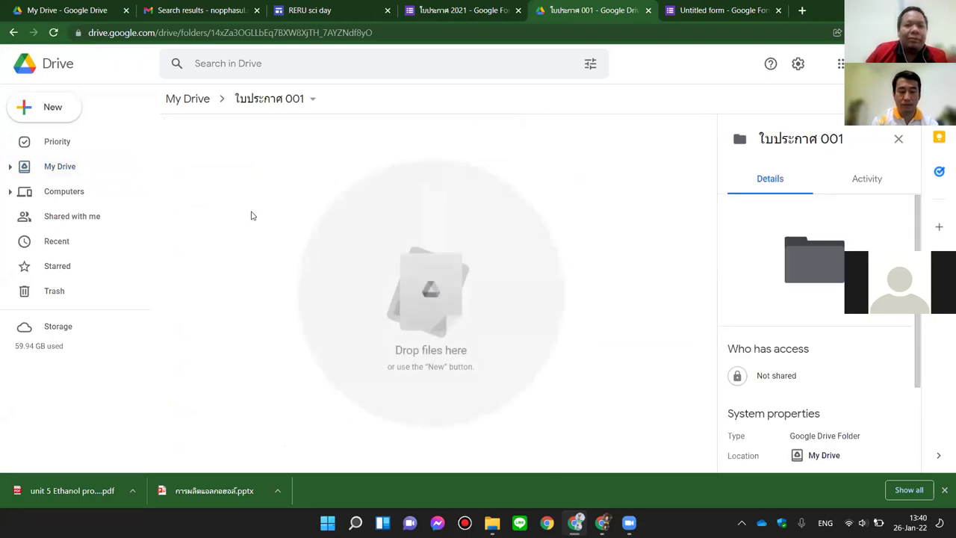
{"action": "right_click", "coordinate": [231, 161]}
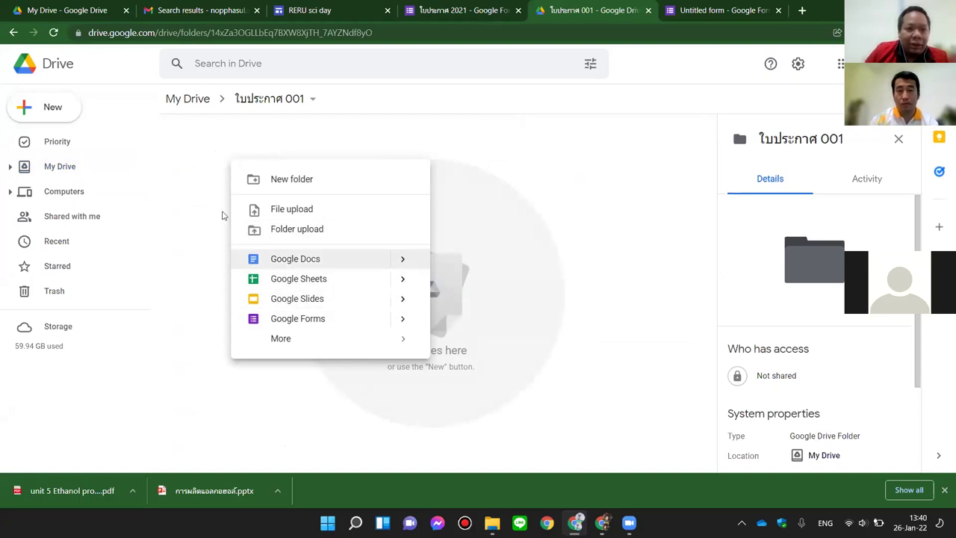
{"action": "left_click", "coordinate": [214, 186]}
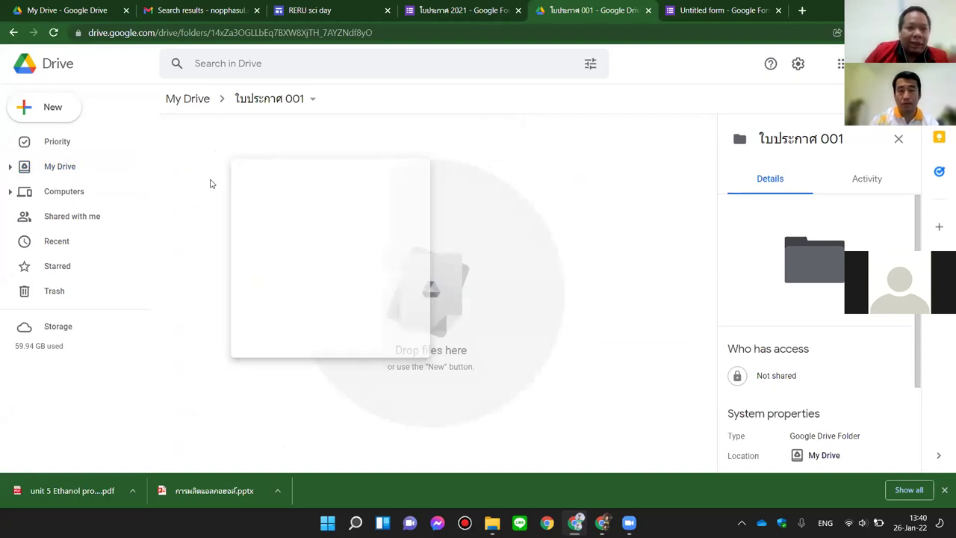
{"action": "left_click", "coordinate": [52, 110]}
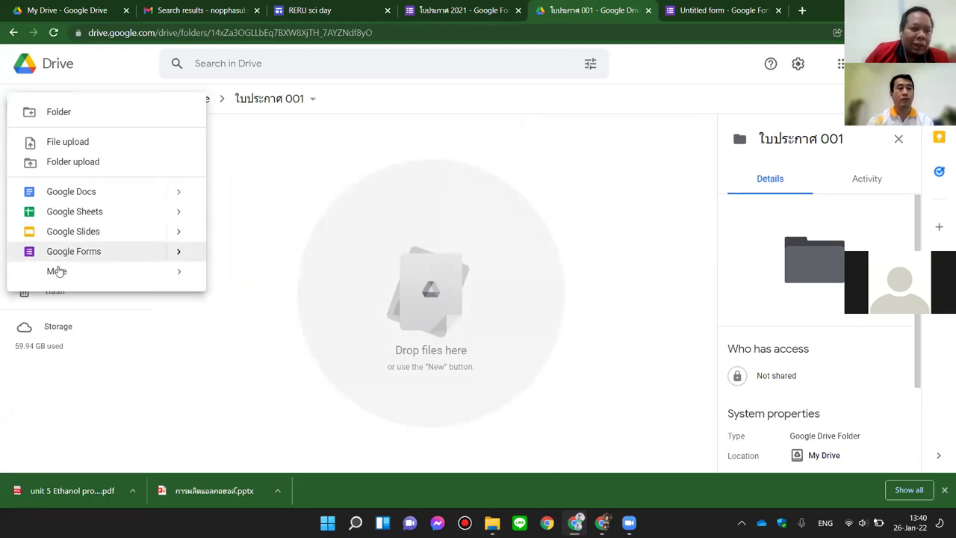
{"action": "left_click", "coordinate": [57, 271]}
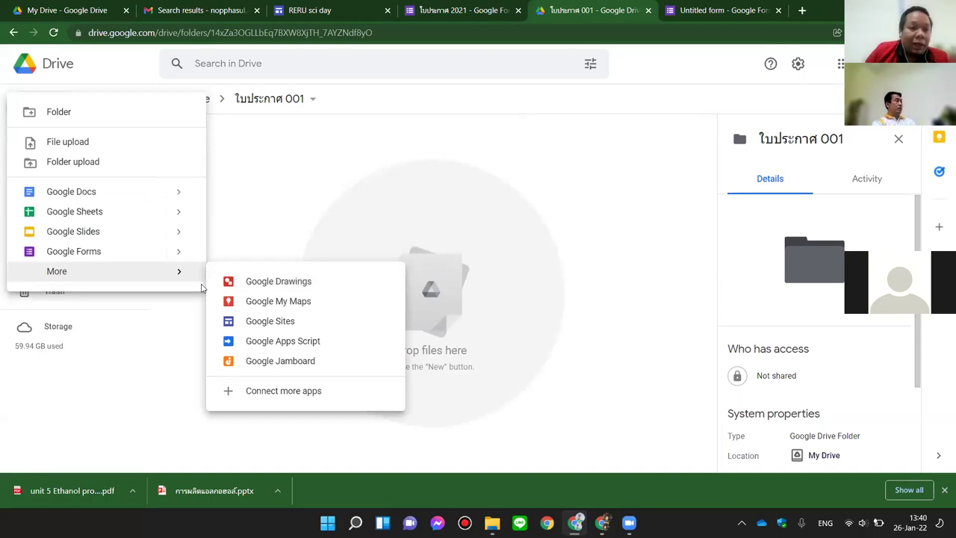
{"action": "left_click", "coordinate": [99, 252]}
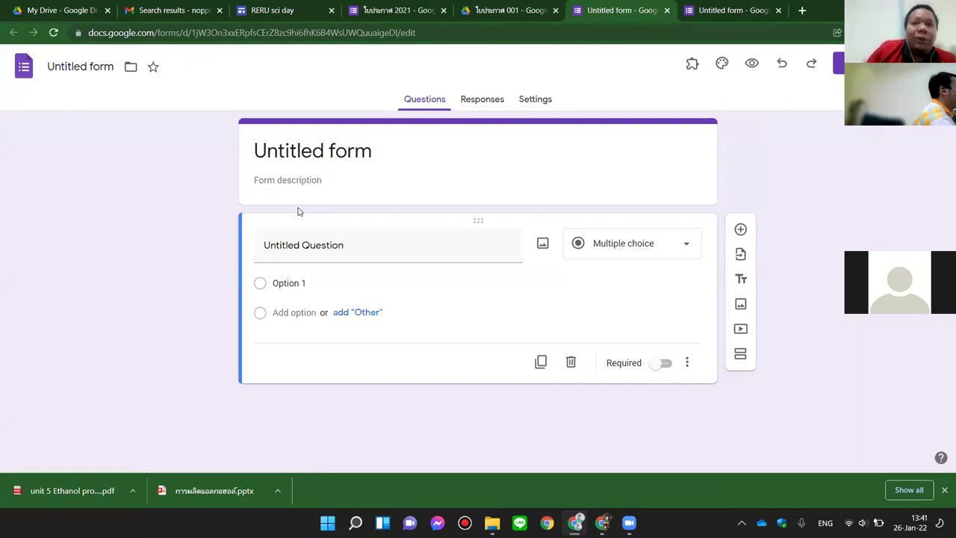
Step: Uninstall the Certify'em add-on from the form's Add-ons marketplace
{"action": "left_click", "coordinate": [738, 10]}
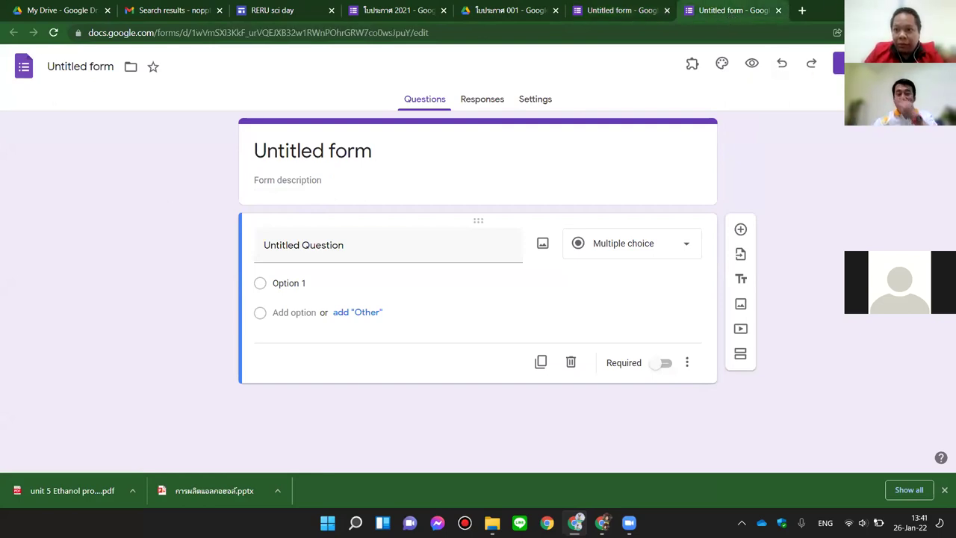
{"action": "left_click", "coordinate": [938, 65]}
{"action": "left_click", "coordinate": [874, 296]}
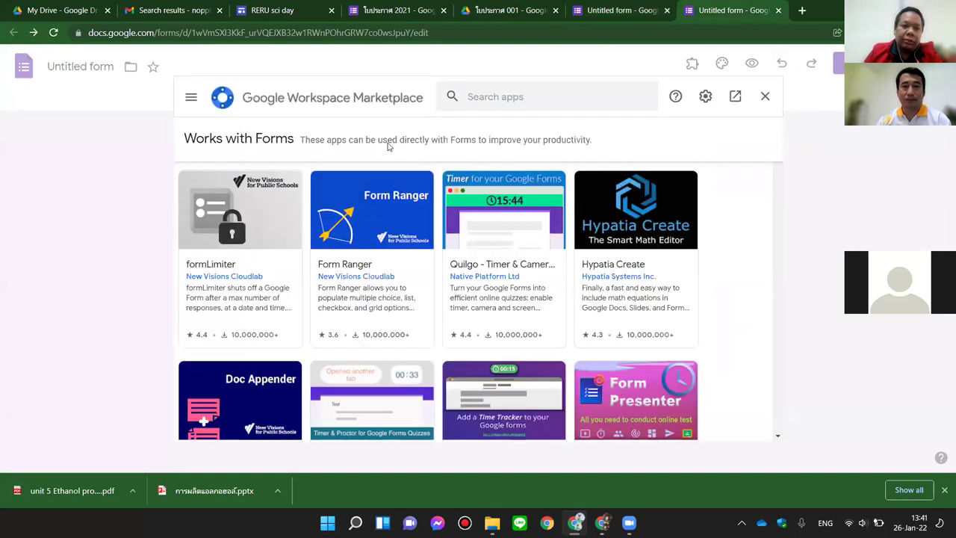
{"action": "left_click", "coordinate": [476, 96]}
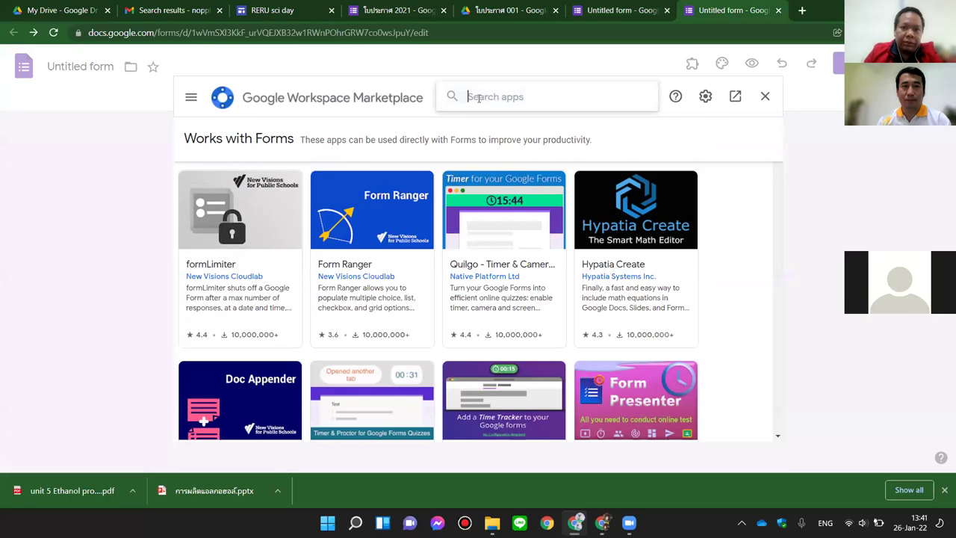
{"action": "type", "text": "cer"}
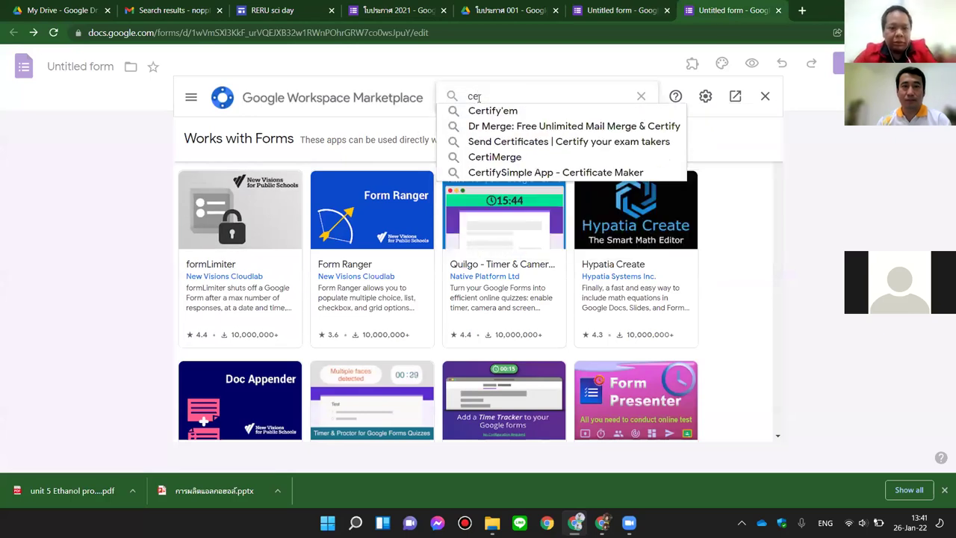
{"action": "left_click", "coordinate": [484, 113]}
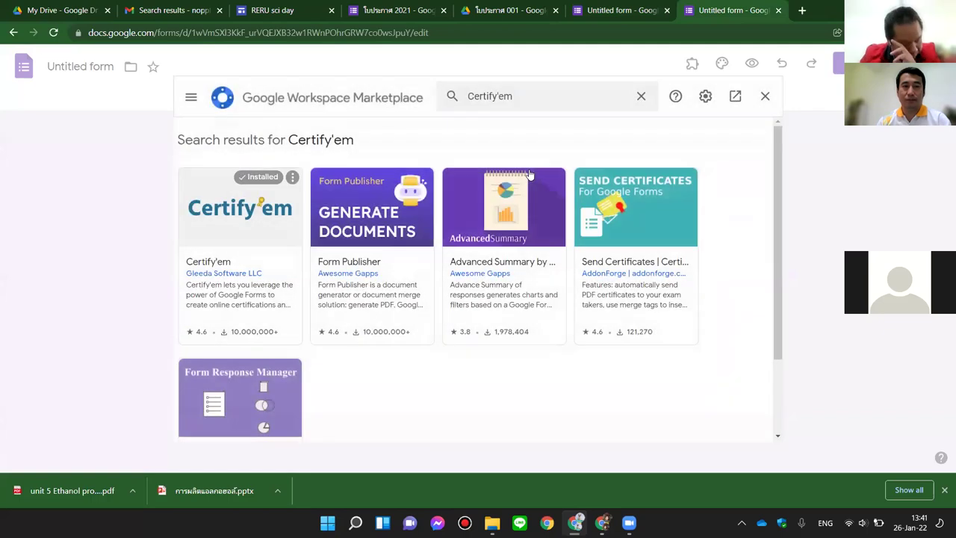
{"action": "left_click", "coordinate": [245, 219]}
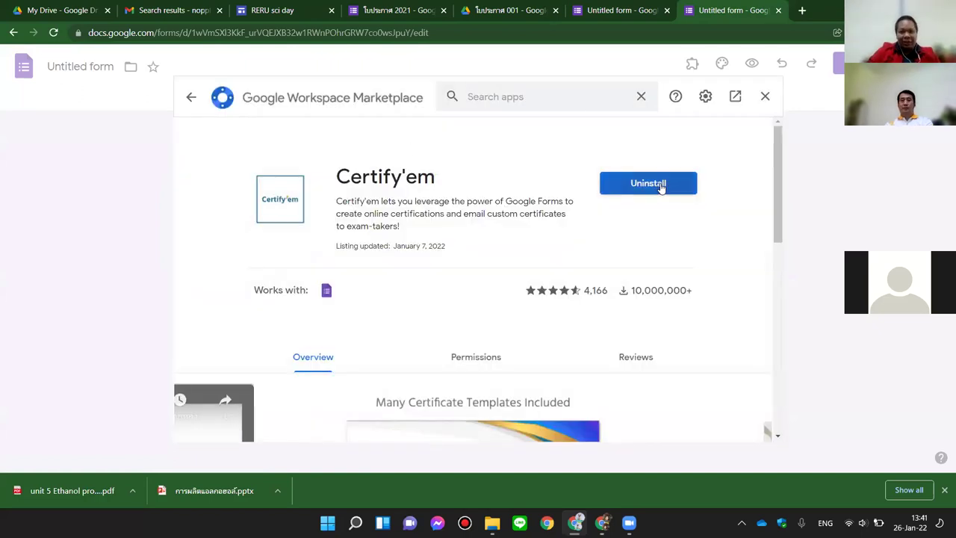
{"action": "left_click", "coordinate": [661, 186]}
{"action": "left_click", "coordinate": [556, 324]}
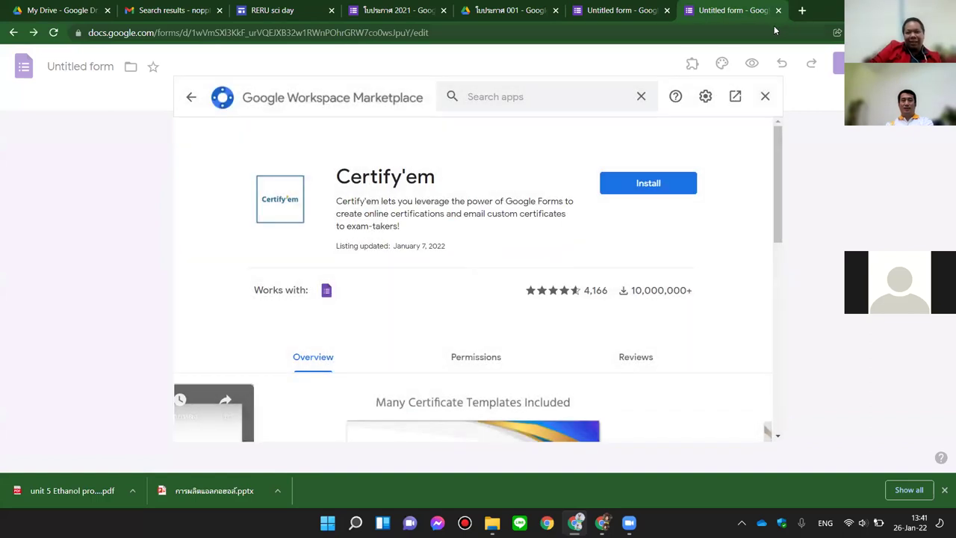
Step: Close both untitled form tabs and the extra Drive folder tab
{"action": "left_click", "coordinate": [779, 12]}
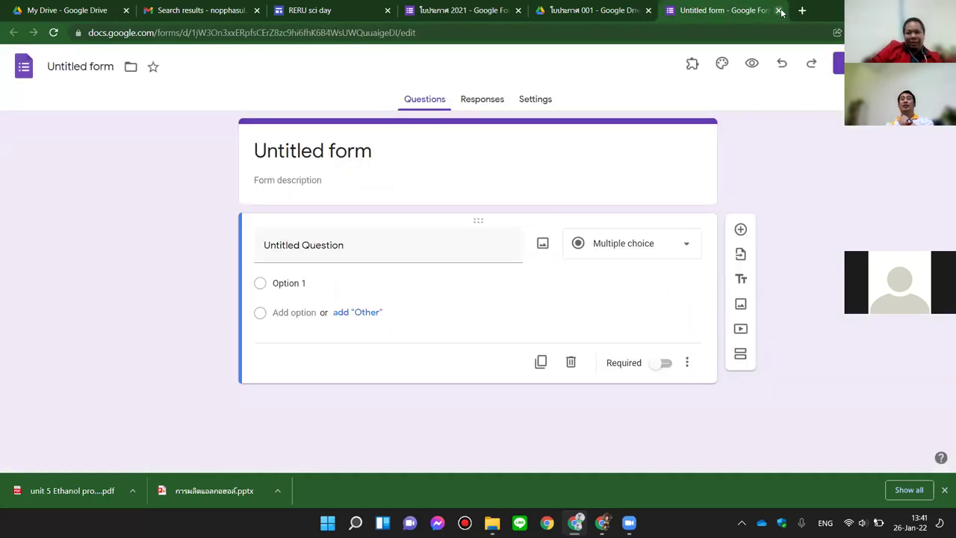
{"action": "left_click", "coordinate": [779, 11]}
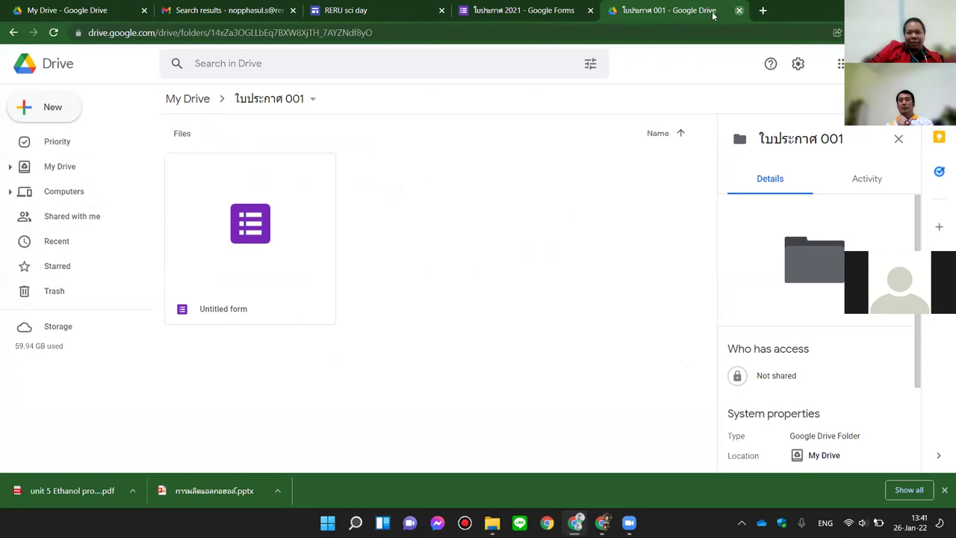
{"action": "key", "text": "ctrl+w"}
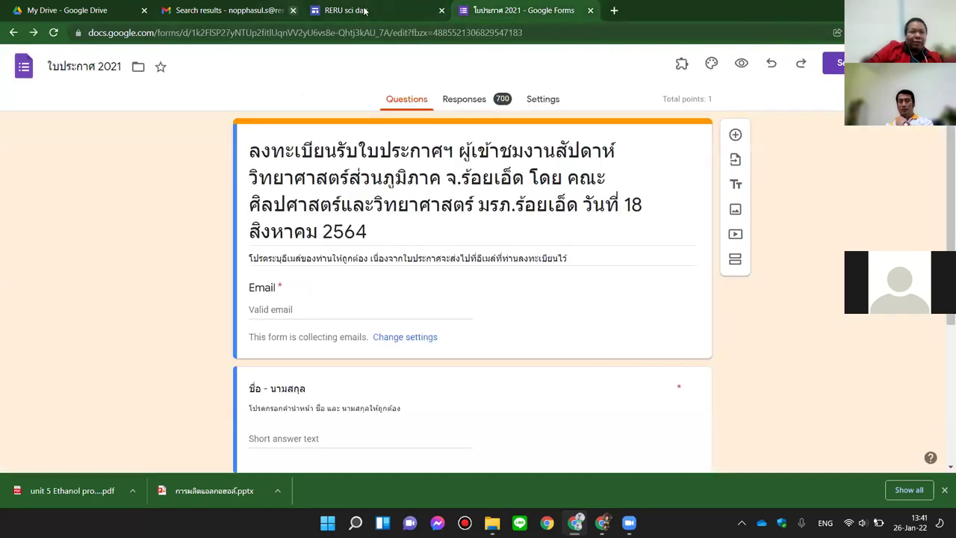
Step: Switch back to My Drive and open the ใบประกาศ 001 folder
{"action": "left_click", "coordinate": [201, 10]}
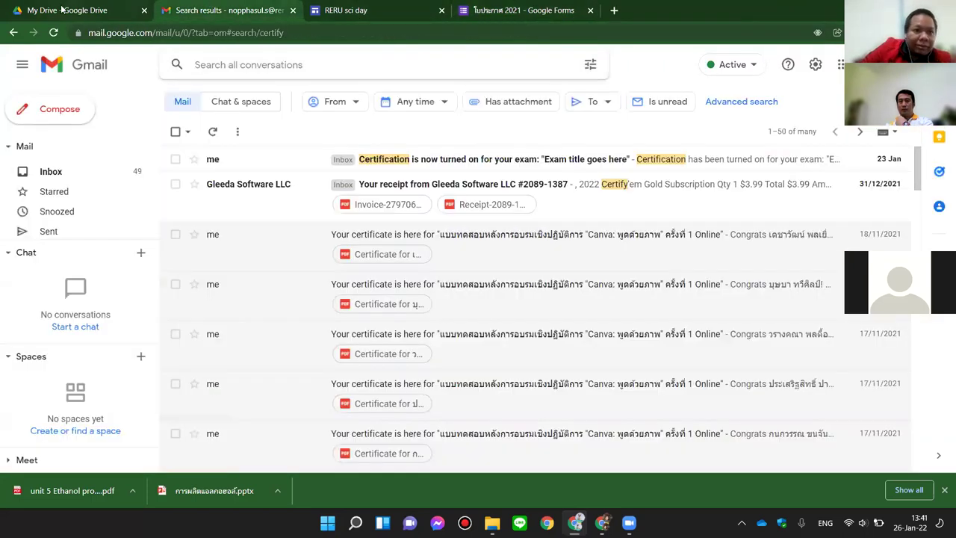
{"action": "left_click", "coordinate": [63, 9]}
{"action": "scroll", "coordinate": [435, 305], "scroll_direction": "down", "scroll_amount": 1}
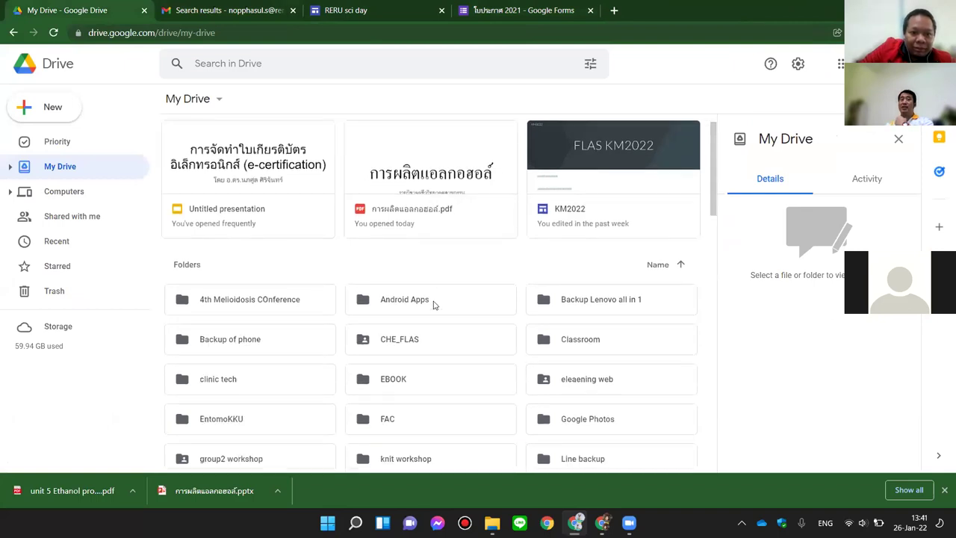
{"action": "scroll", "coordinate": [433, 305], "scroll_direction": "down", "scroll_amount": 5}
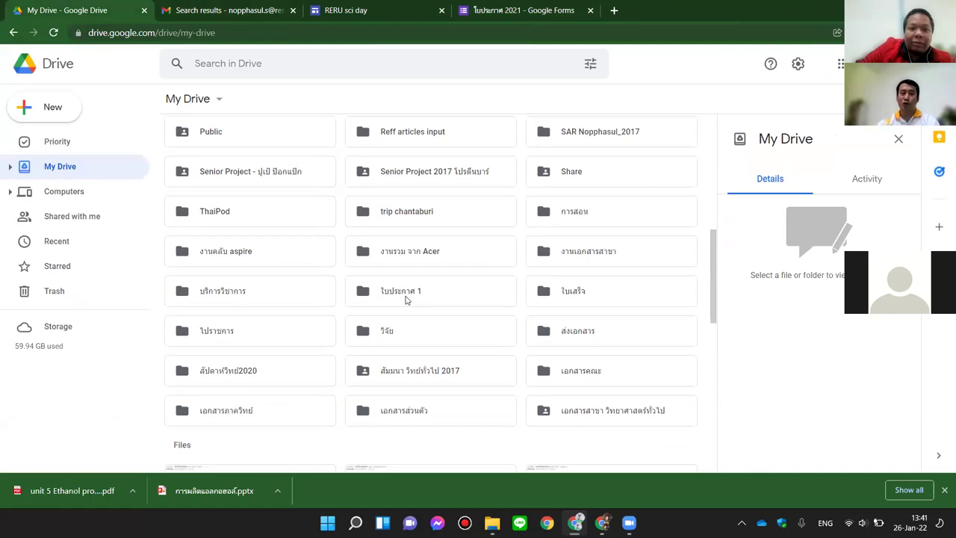
{"action": "left_click", "coordinate": [408, 301]}
{"action": "double_click", "coordinate": [406, 300]}
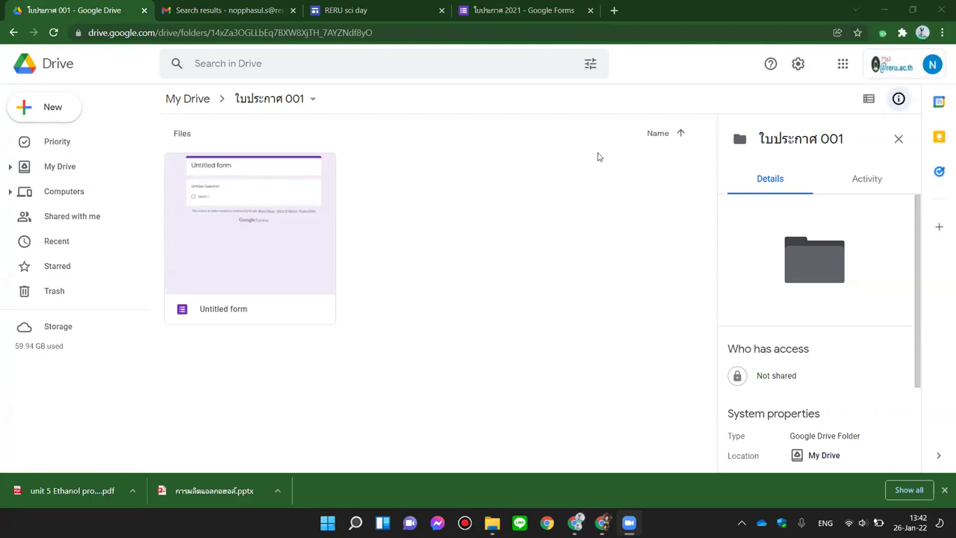
{"action": "left_click", "coordinate": [641, 204]}
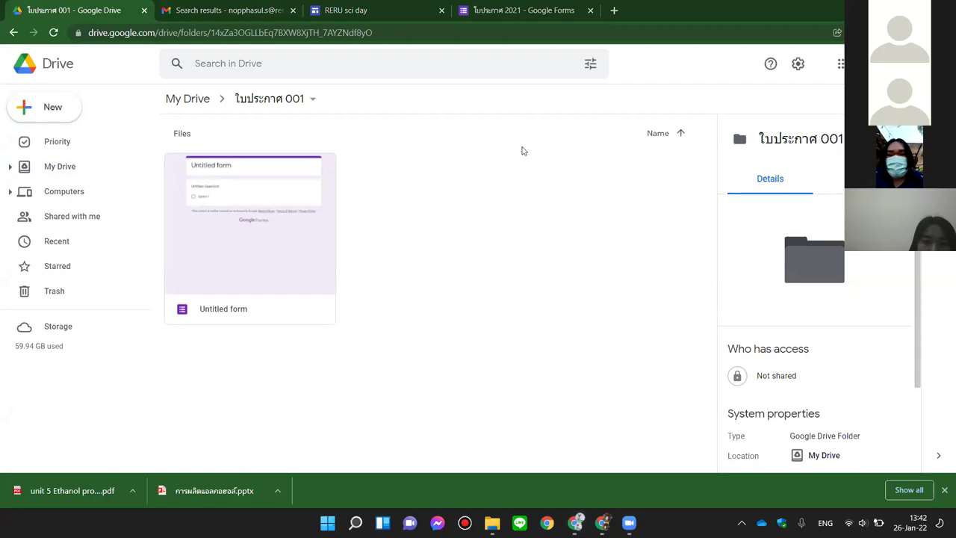
Step: Open the Untitled form from ใบประกาศ 001 in the Forms editor and bring up its More menu
{"action": "double_click", "coordinate": [223, 199]}
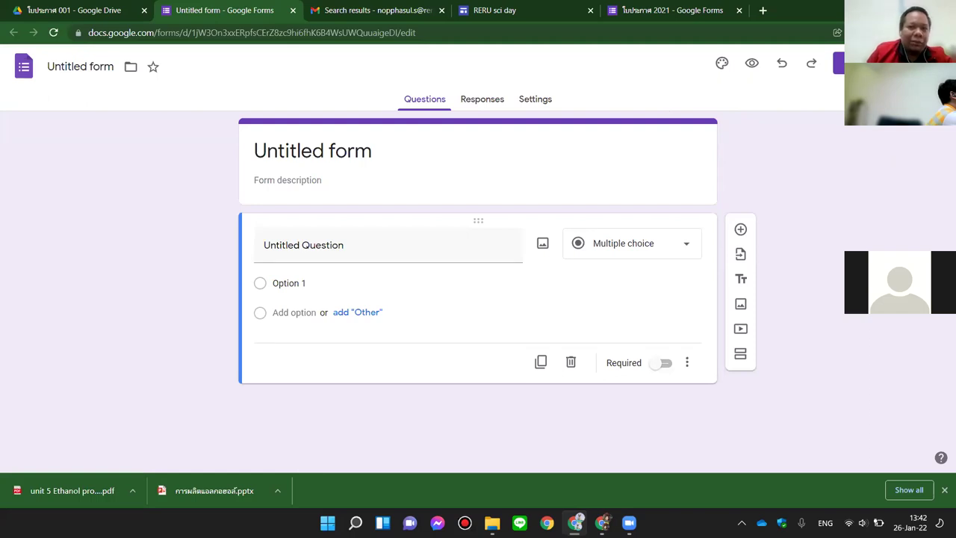
{"action": "left_click", "coordinate": [937, 64]}
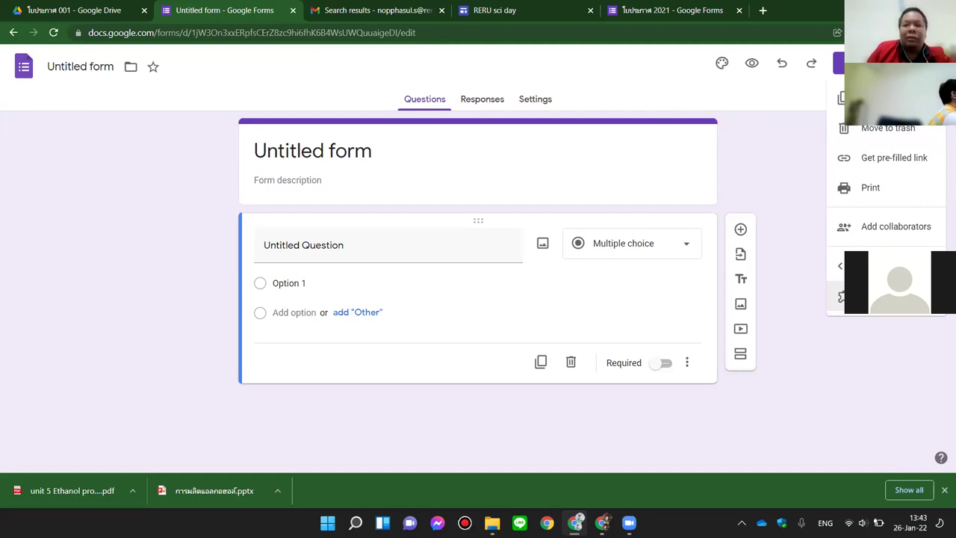
Step: Search the Forms add-ons marketplace for 'certify' and open the Certify'em listing
{"action": "left_click", "coordinate": [889, 297]}
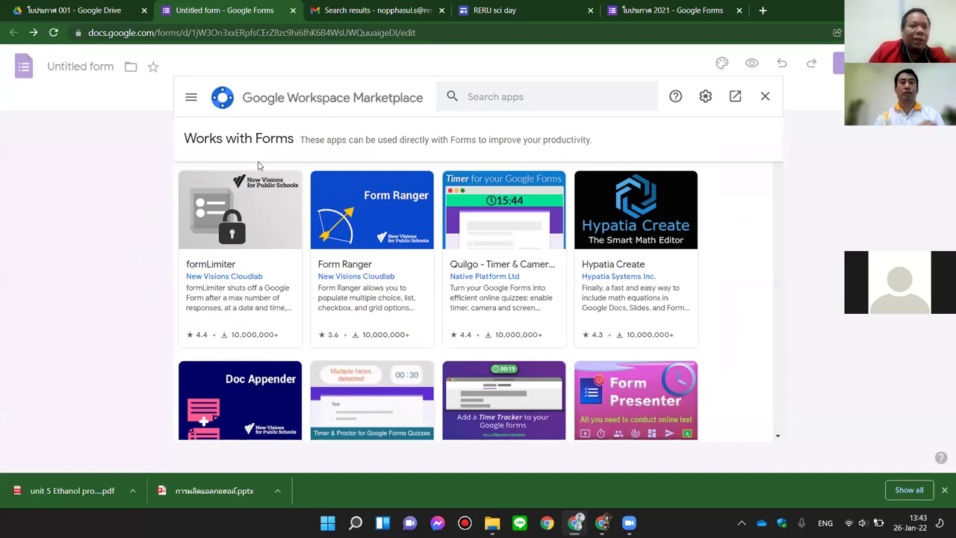
{"action": "left_click", "coordinate": [506, 98]}
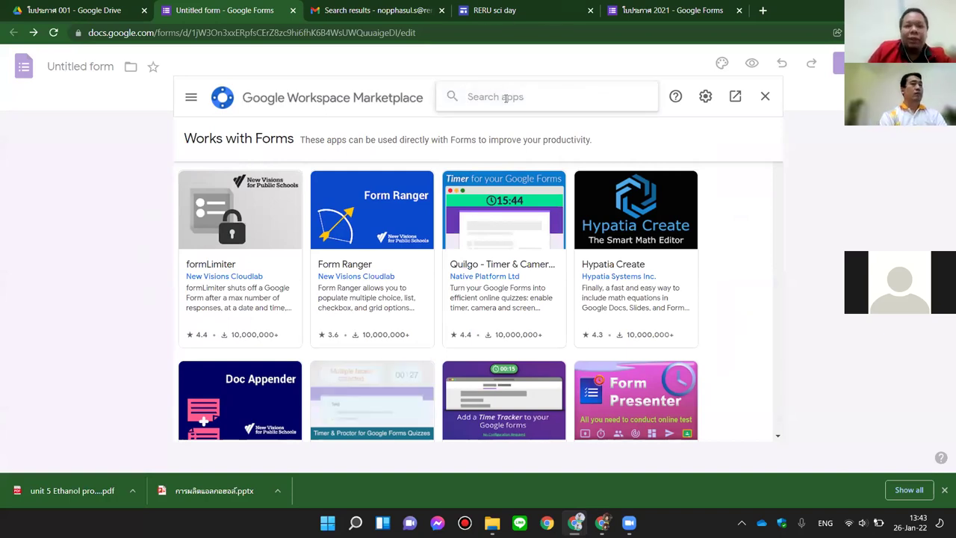
{"action": "type", "text": "c"}
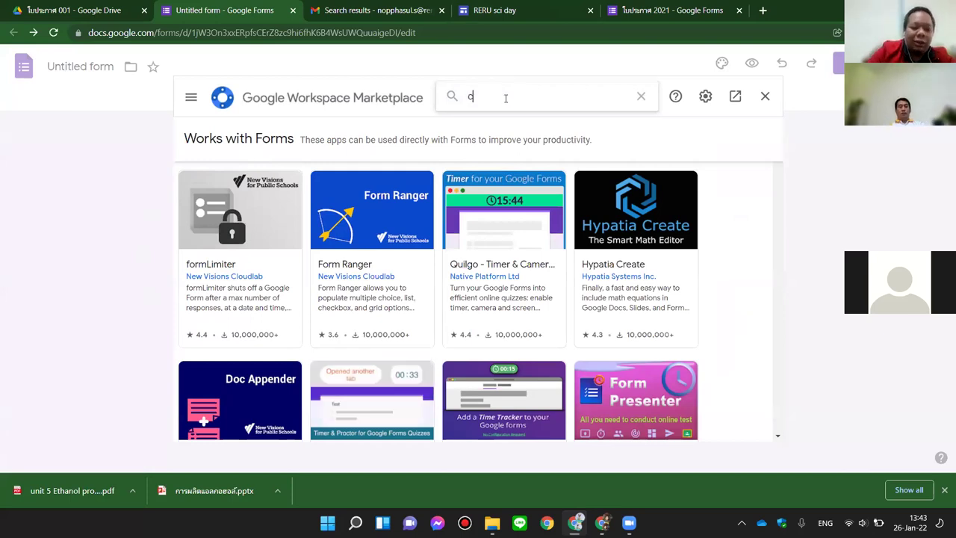
{"action": "type", "text": "ertify"}
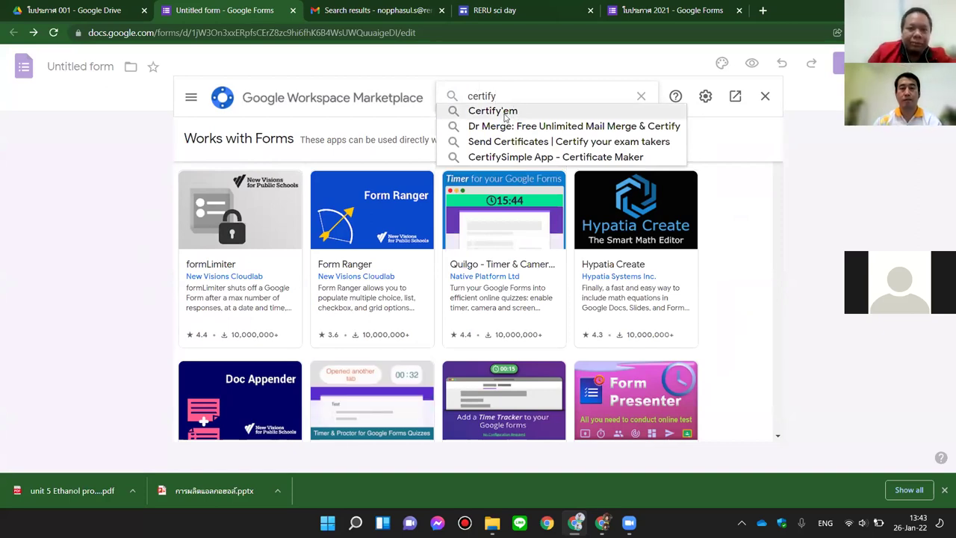
{"action": "left_click", "coordinate": [493, 110]}
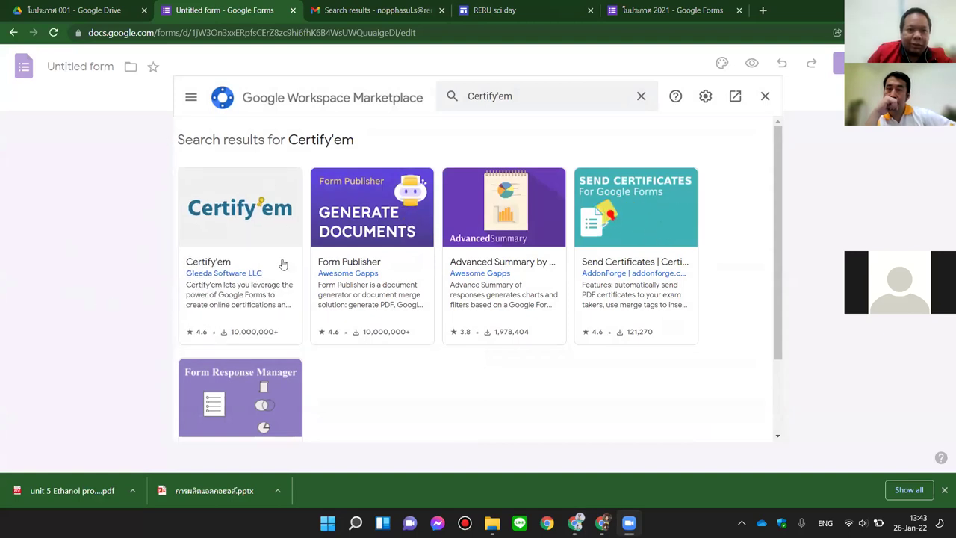
{"action": "left_click", "coordinate": [244, 214]}
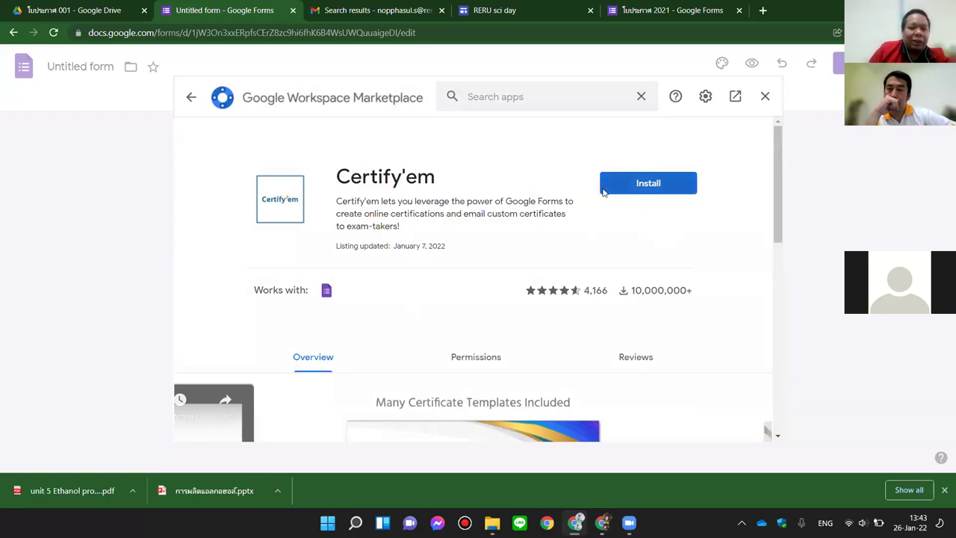
Step: Install Certify'em, signing in with the school account and allowing the requested access
{"action": "left_click", "coordinate": [629, 191]}
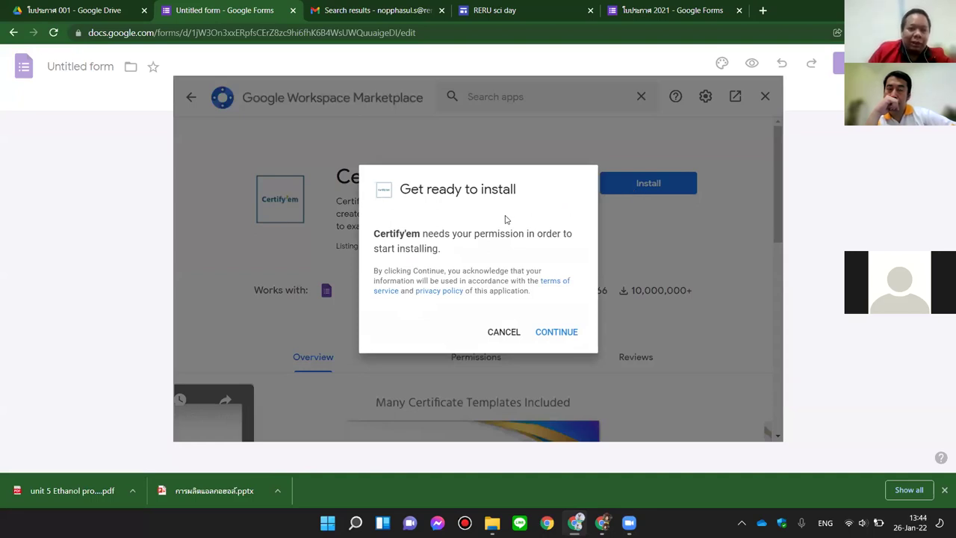
{"action": "left_click", "coordinate": [566, 340]}
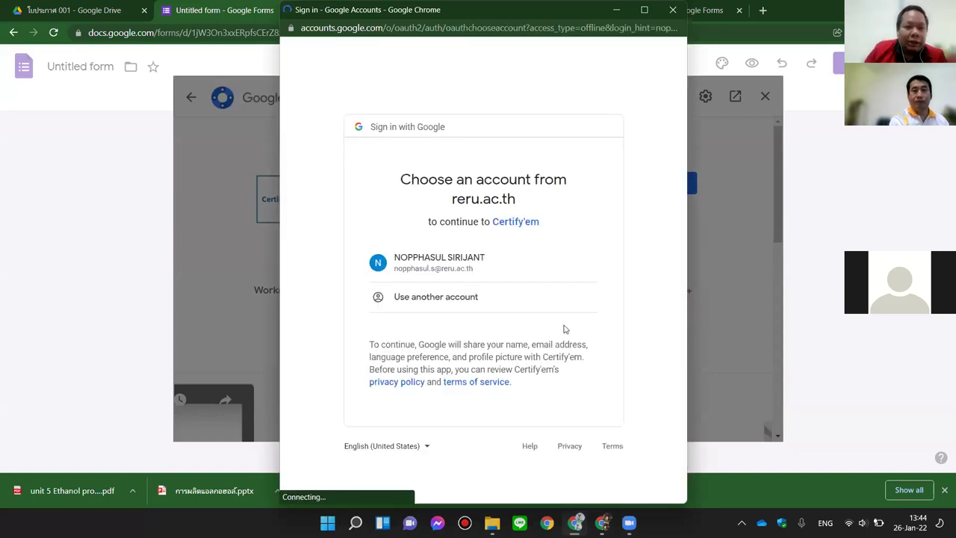
{"action": "left_click", "coordinate": [443, 266]}
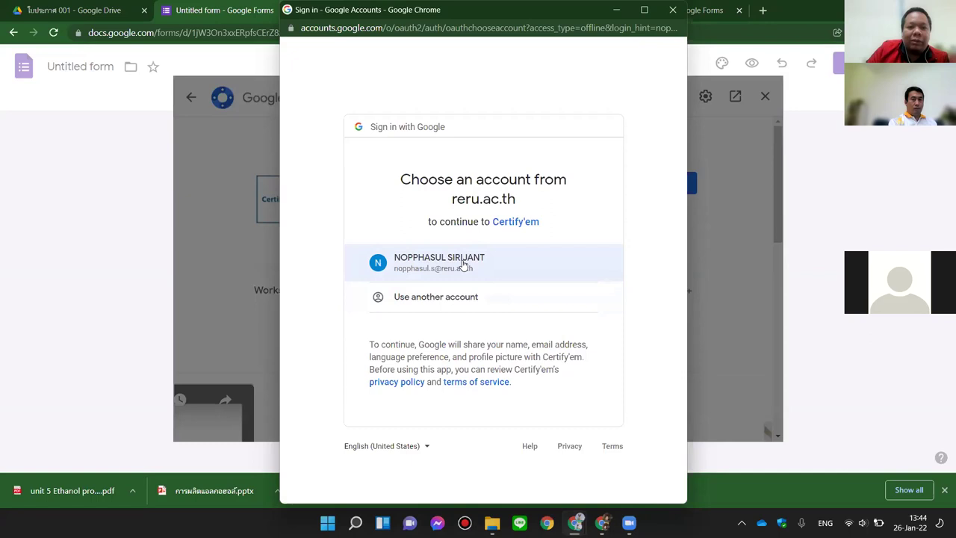
{"action": "left_click", "coordinate": [463, 264]}
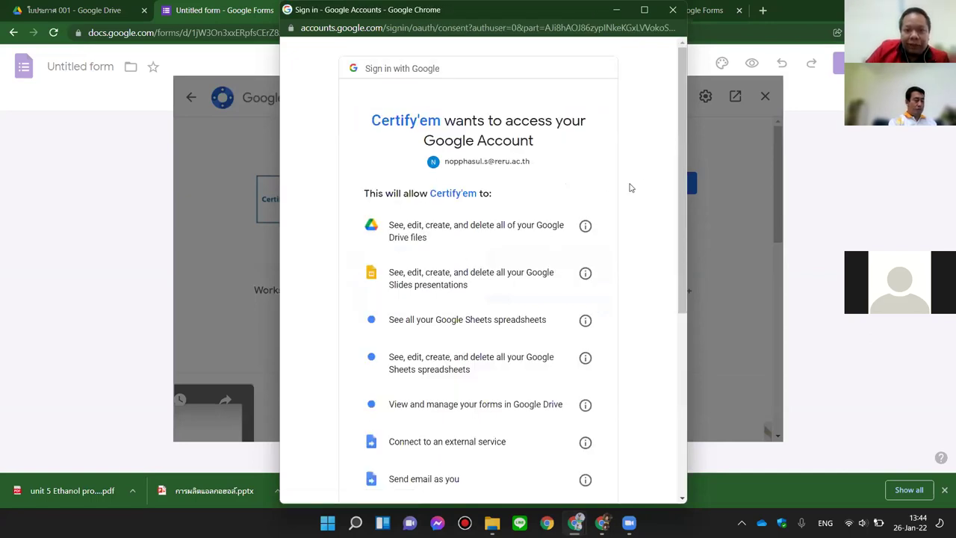
{"action": "scroll", "coordinate": [472, 239], "scroll_direction": "down", "scroll_amount": 2}
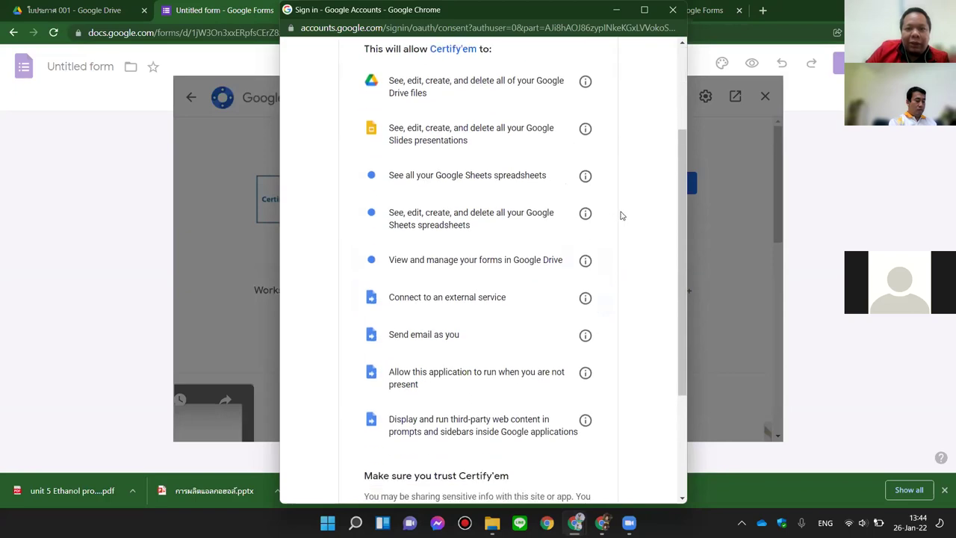
{"action": "scroll", "coordinate": [620, 215], "scroll_direction": "down", "scroll_amount": 3}
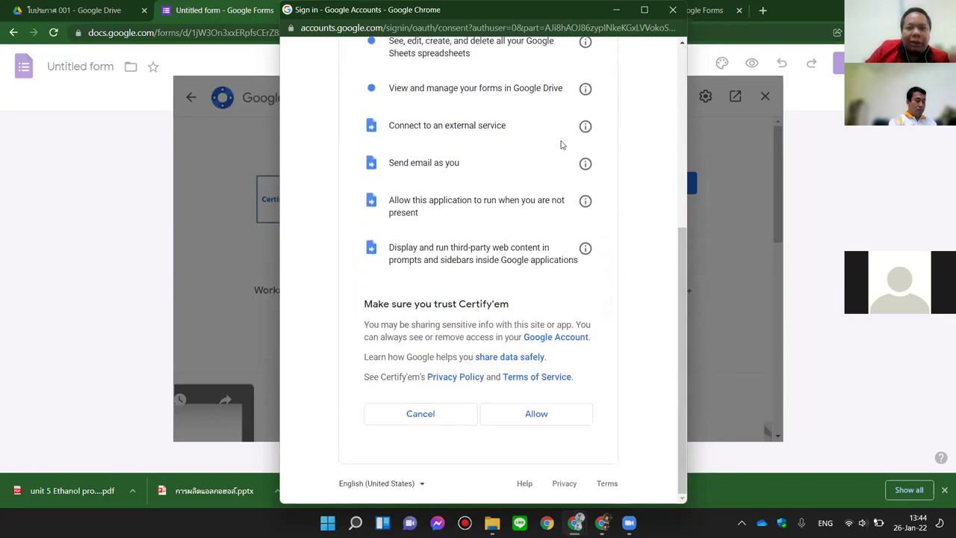
{"action": "scroll", "coordinate": [572, 180], "scroll_direction": "up", "scroll_amount": 4}
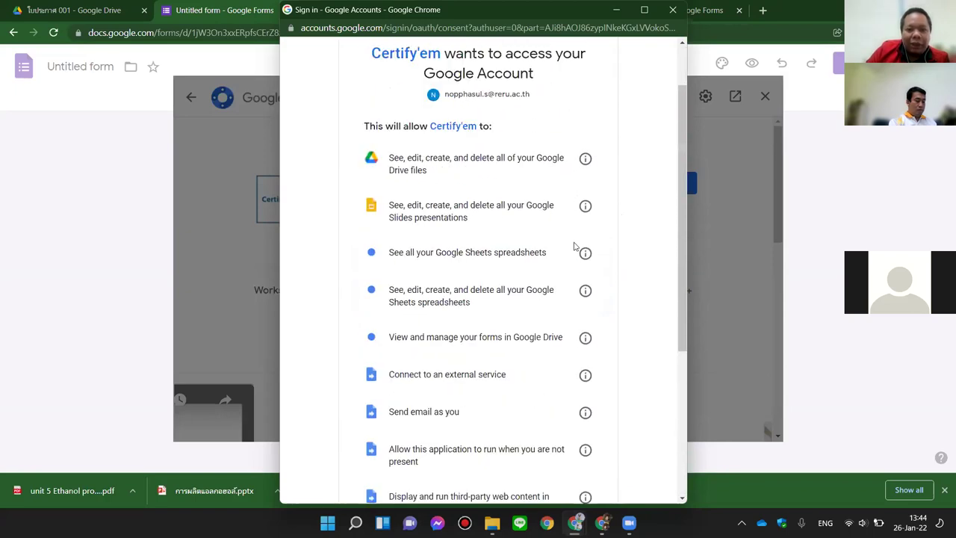
{"action": "scroll", "coordinate": [575, 247], "scroll_direction": "down", "scroll_amount": 4}
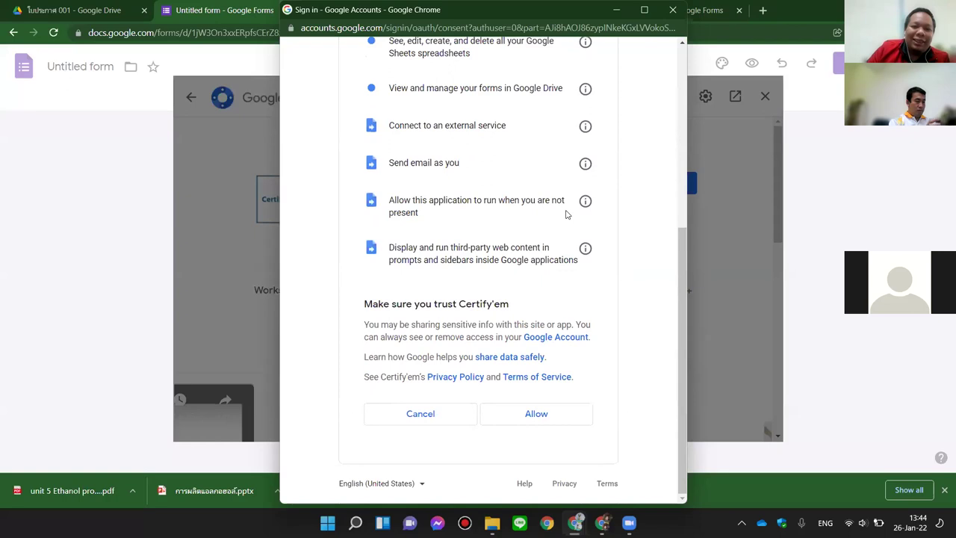
{"action": "left_click", "coordinate": [538, 418]}
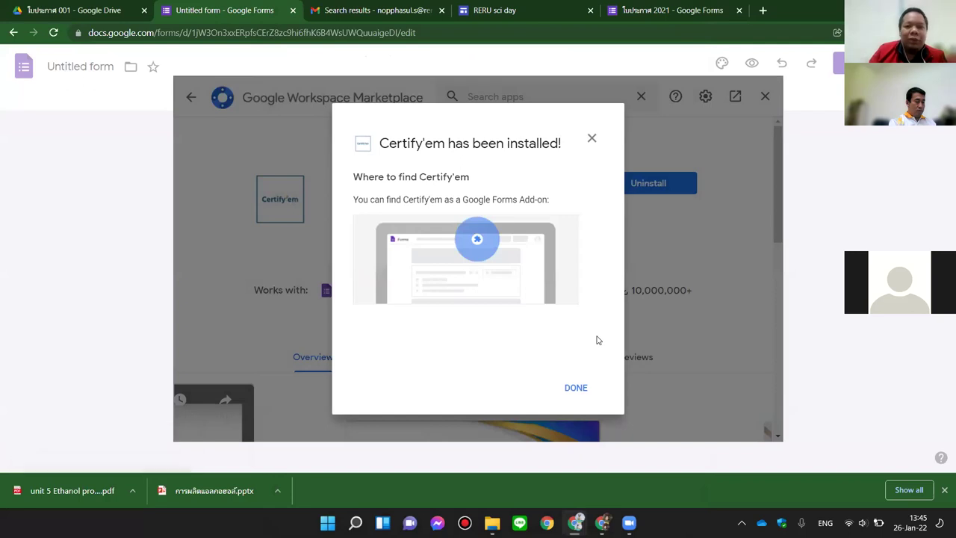
Step: Dismiss the Certify'em install dialogs and select the form's placeholder exam title
{"action": "left_click", "coordinate": [576, 388]}
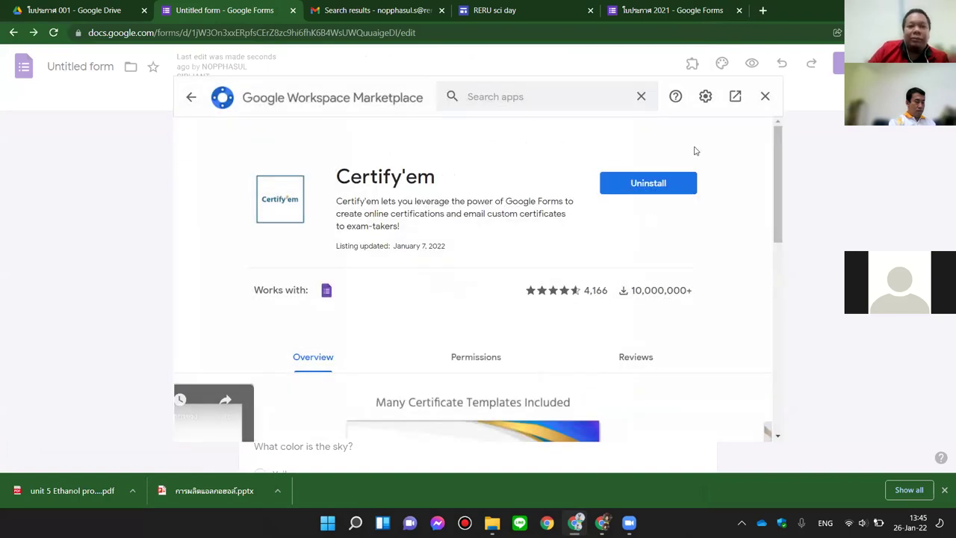
{"action": "left_click", "coordinate": [765, 97]}
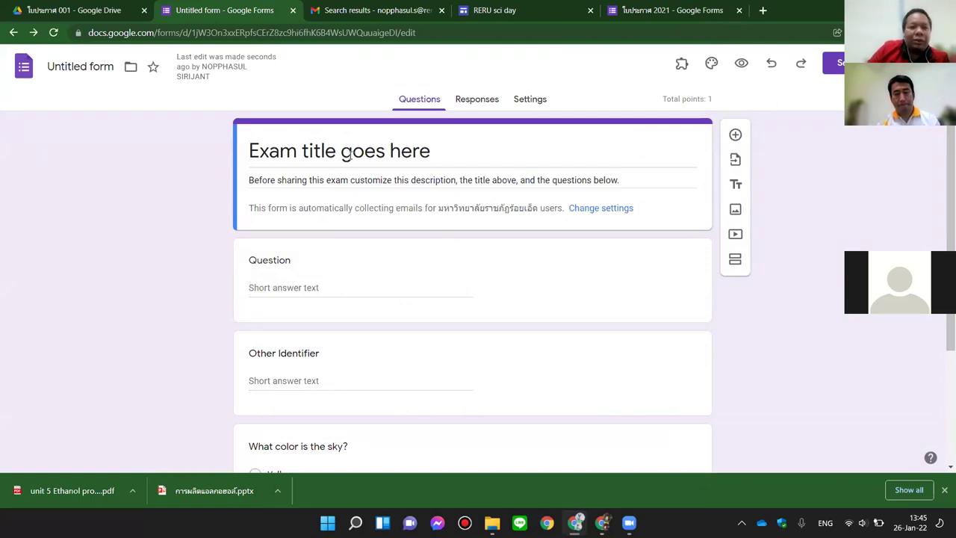
{"action": "left_click", "coordinate": [280, 152]}
{"action": "left_click_drag", "start_coordinate": [432, 152], "coordinate": [243, 158]}
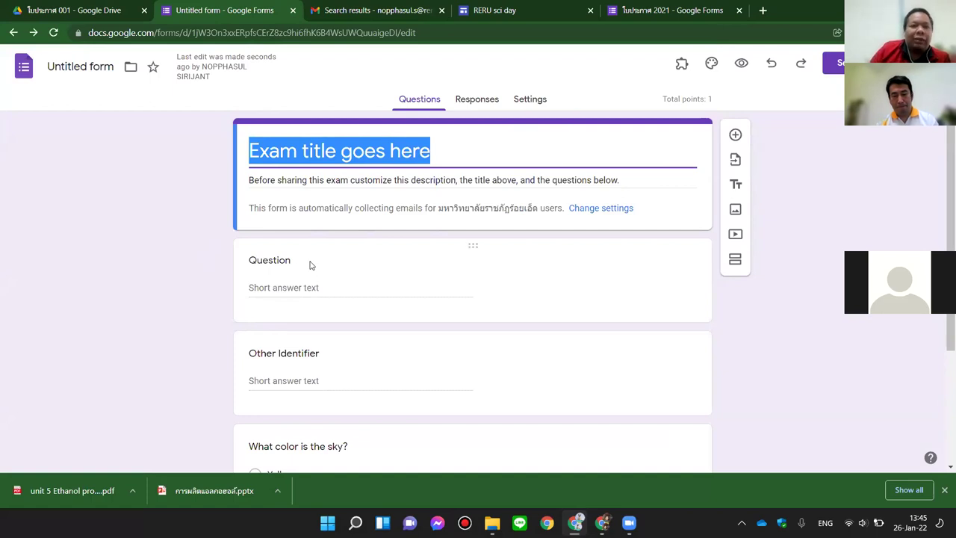
Step: Retitle the form 'การอบรมทำเกียรติบัตรออนไลน์' and start renaming the first question to 'ชื่อ-นามสกุล'
{"action": "scroll", "coordinate": [321, 265], "scroll_direction": "down", "scroll_amount": 1}
{"action": "scroll", "coordinate": [321, 266], "scroll_direction": "up", "scroll_amount": 1}
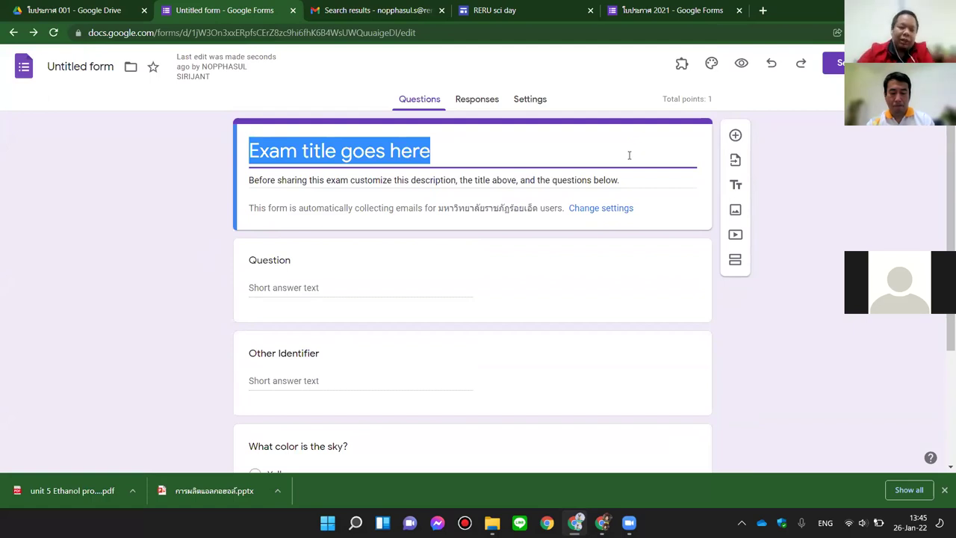
{"action": "type", "text": "dki"}
{"action": "key", "text": "BackSpace"}
{"action": "key", "text": "BackSpace"}
{"action": "key", "text": "BackSpace"}
{"action": "key", "text": "grave"}
{"action": "type", "text": "การอบรม"}
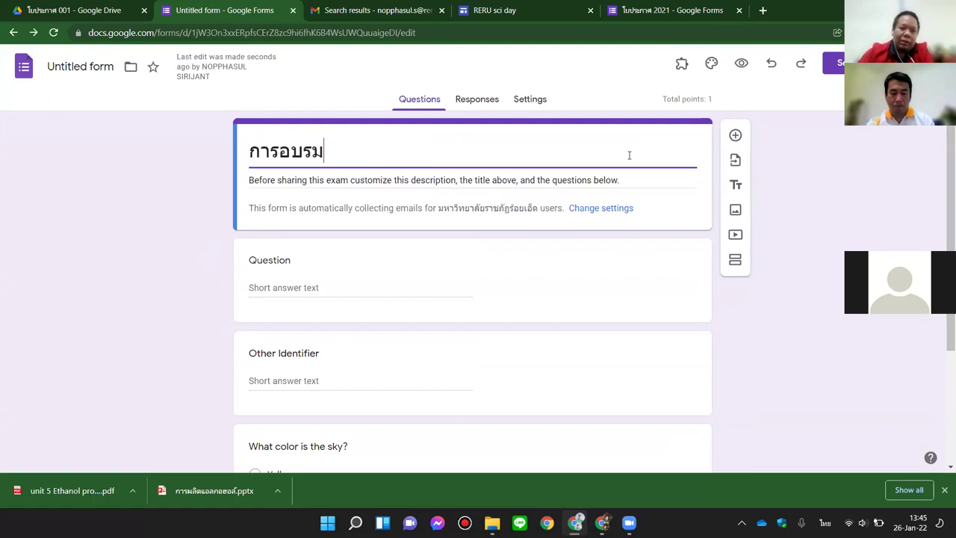
{"action": "type", "text": "ทำเกีย"}
{"action": "type", "text": "รติบัต"}
{"action": "key", "text": "BackSpace"}
{"action": "type", "text": "บัตรออนไลน์"}
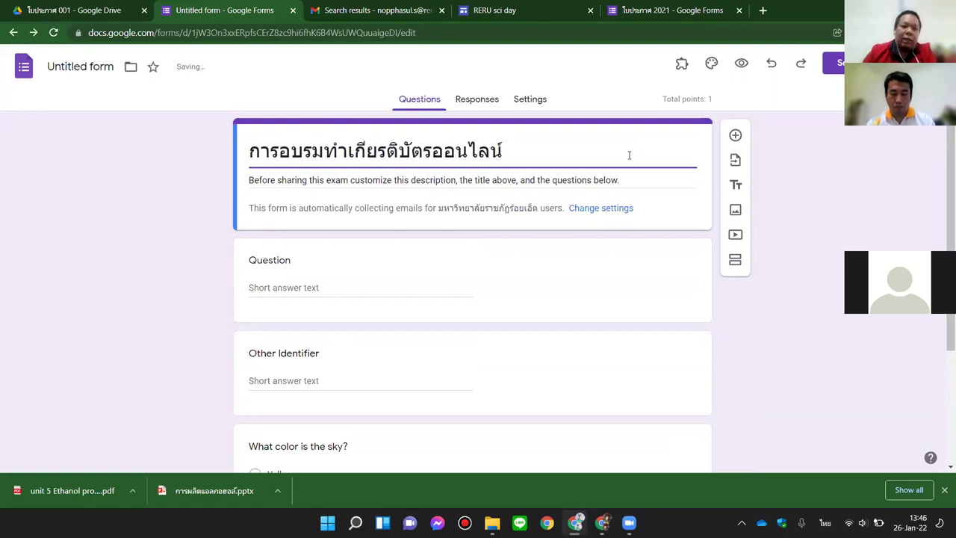
{"action": "left_click", "coordinate": [281, 265]}
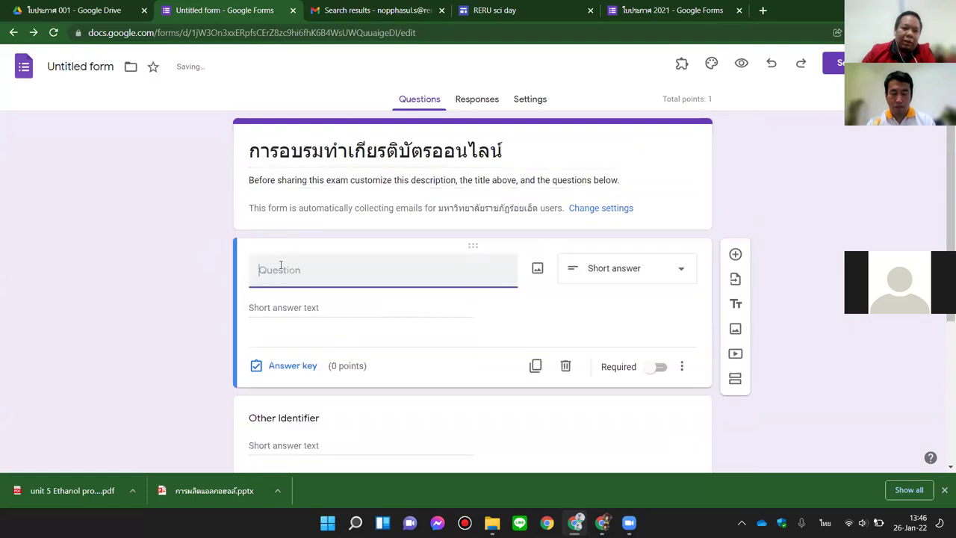
{"action": "type", "text": "ส"}
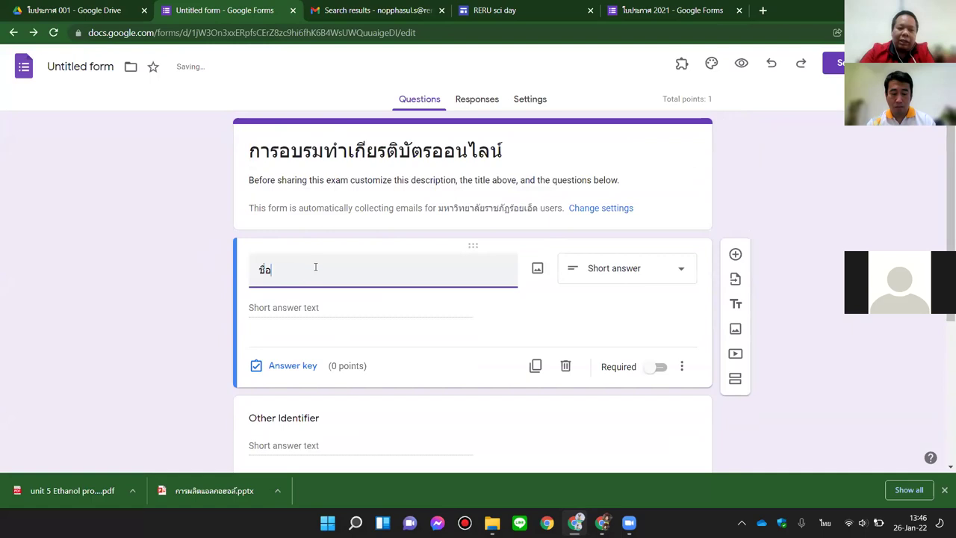
{"action": "type", "text": "ื่อ-นามสกุล"}
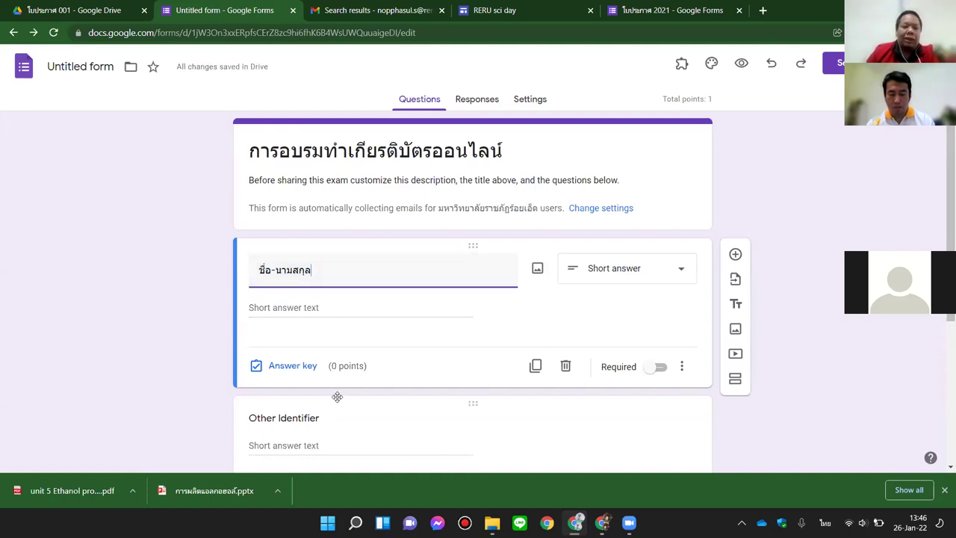
Step: Rename the Other Identifier question to 'สาขาวิชา' and make it and 'ชื่อ-นามสกุล' required
{"action": "scroll", "coordinate": [312, 390], "scroll_direction": "down", "scroll_amount": 1}
{"action": "left_click", "coordinate": [310, 357]}
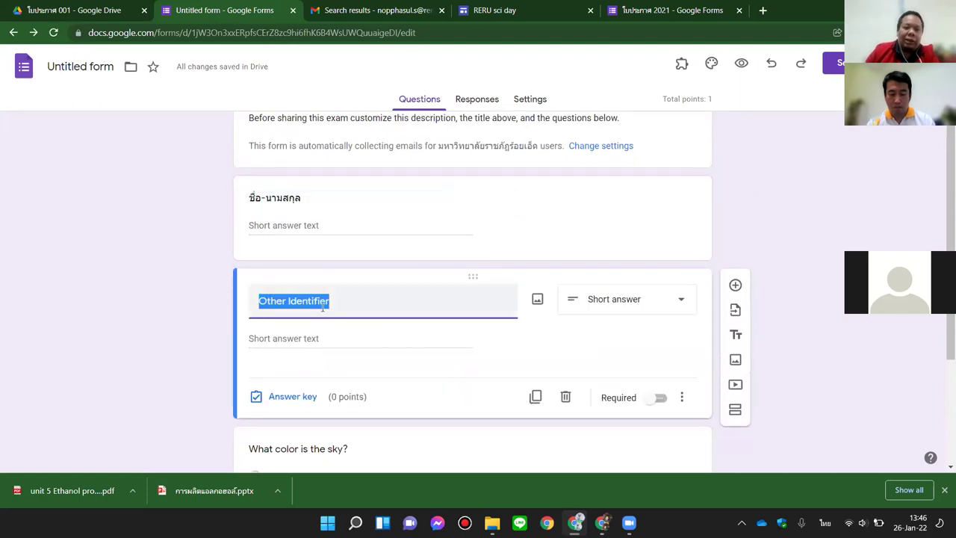
{"action": "type", "text": "สาขาวิชา"}
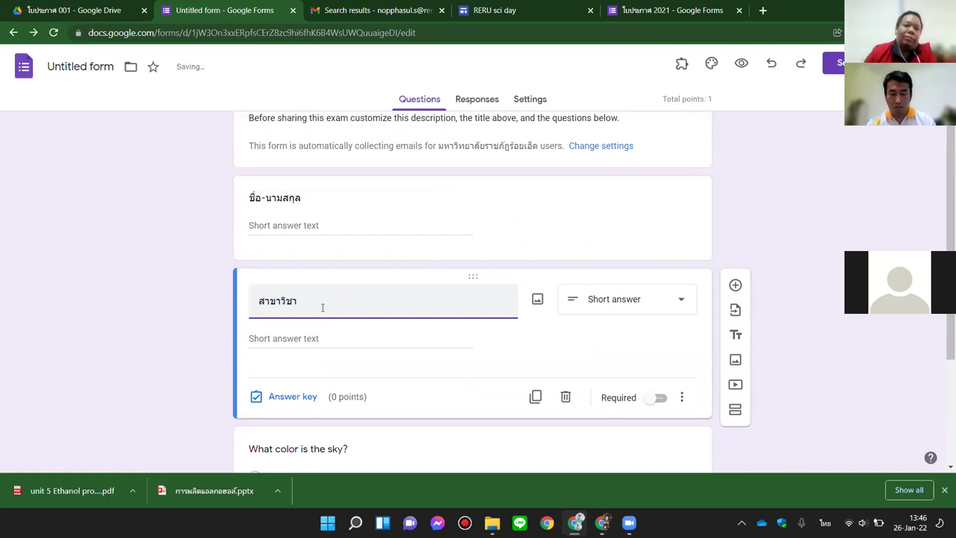
{"action": "left_click", "coordinate": [659, 397]}
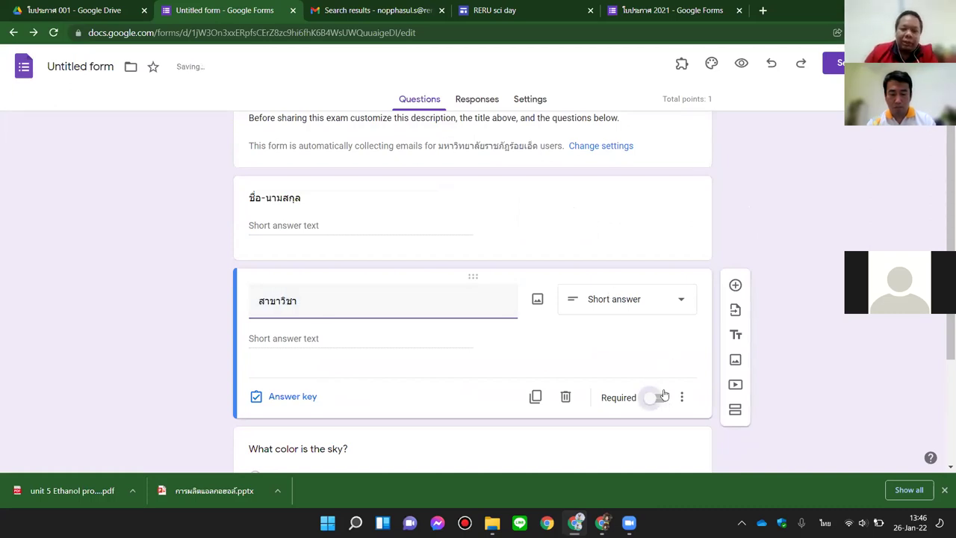
{"action": "left_click", "coordinate": [555, 229]}
{"action": "left_click", "coordinate": [658, 304]}
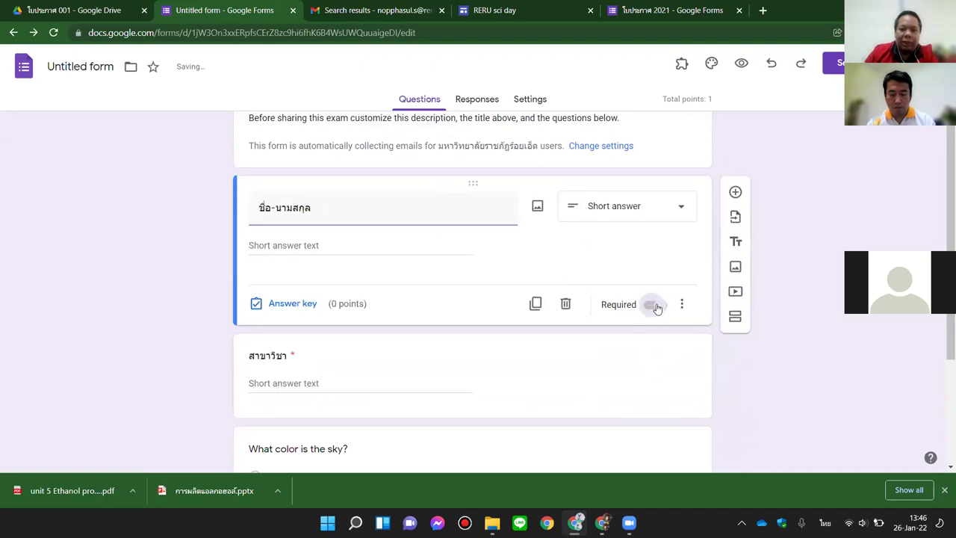
{"action": "left_click", "coordinate": [598, 360]}
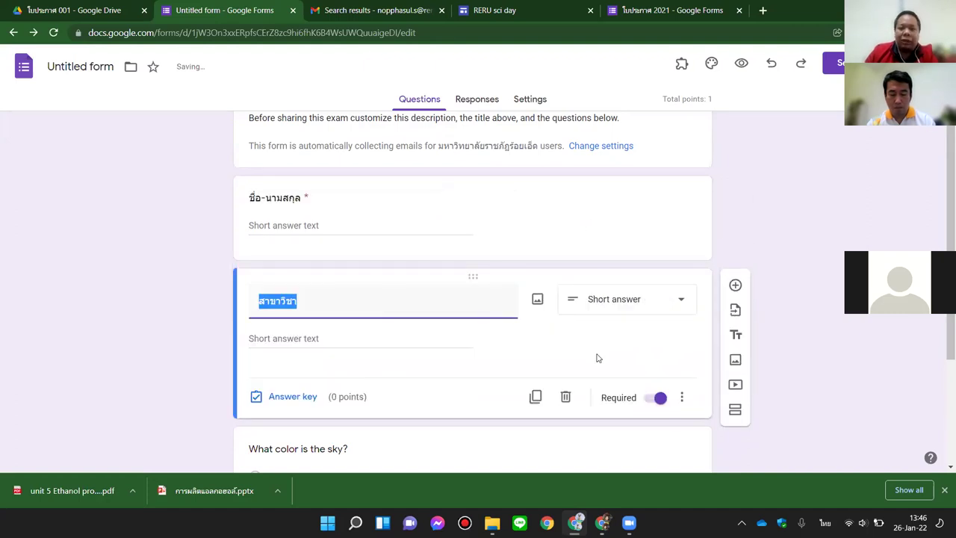
Step: Check the name and สาขาวิชา cards, then open the 'What color is the sky?' question
{"action": "scroll", "coordinate": [605, 370], "scroll_direction": "down", "scroll_amount": 2}
{"action": "scroll", "coordinate": [607, 372], "scroll_direction": "up", "scroll_amount": 2}
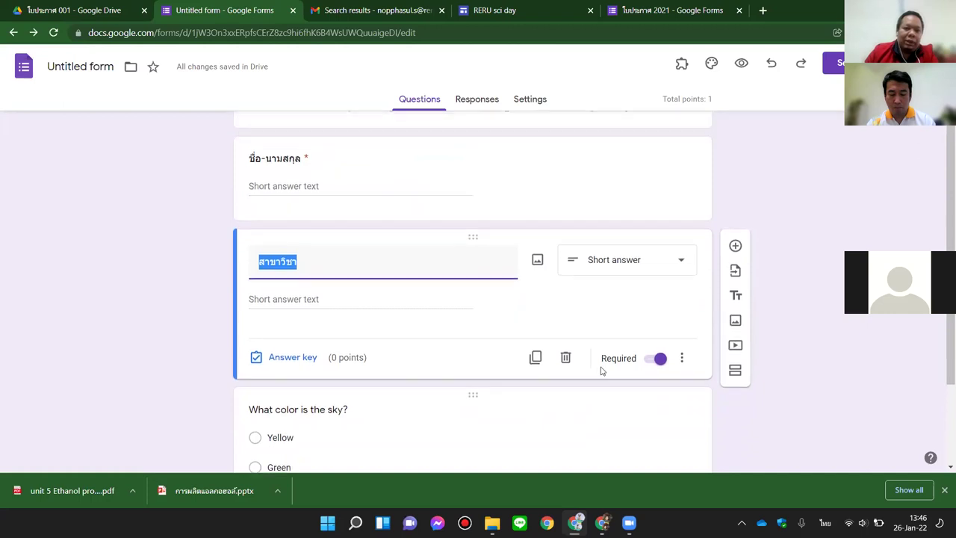
{"action": "left_click", "coordinate": [282, 190]}
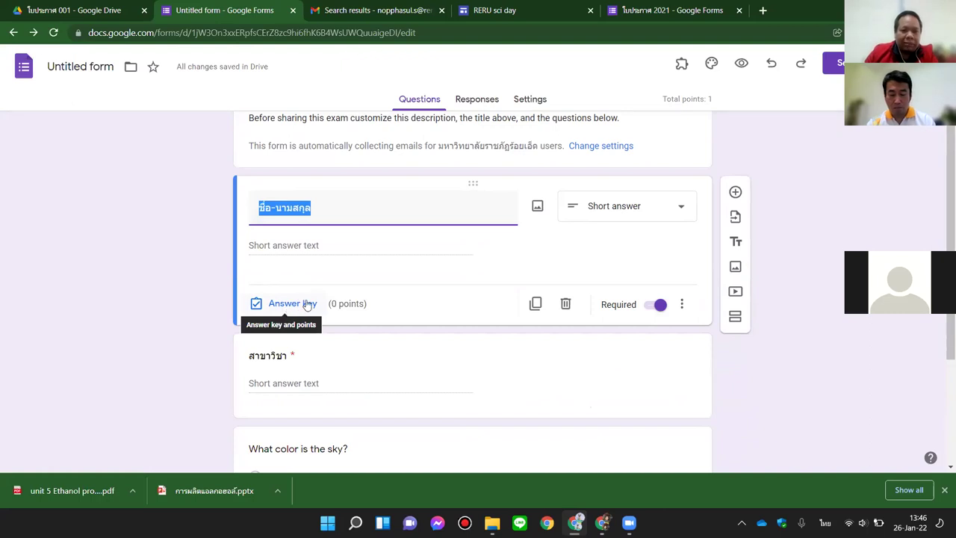
{"action": "left_click", "coordinate": [342, 362]}
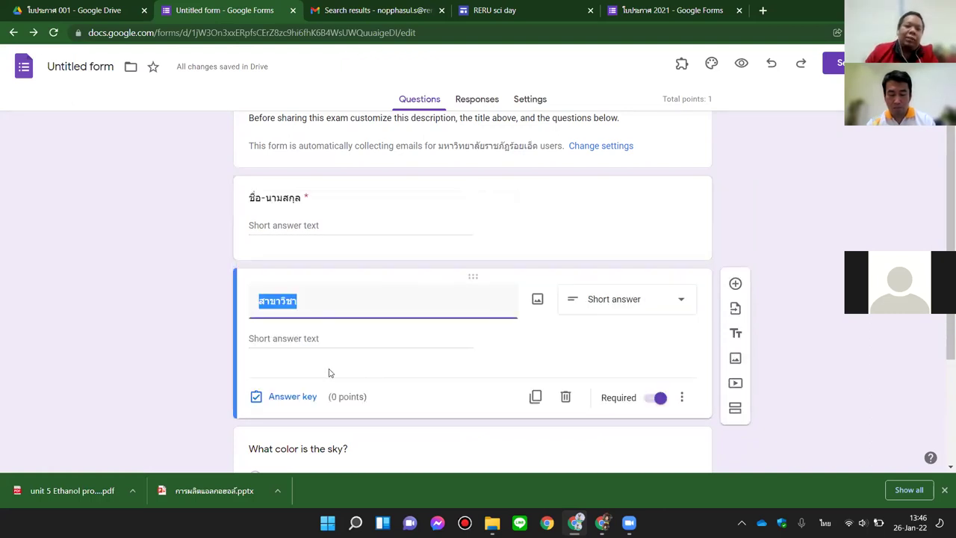
{"action": "scroll", "coordinate": [359, 379], "scroll_direction": "down", "scroll_amount": 1}
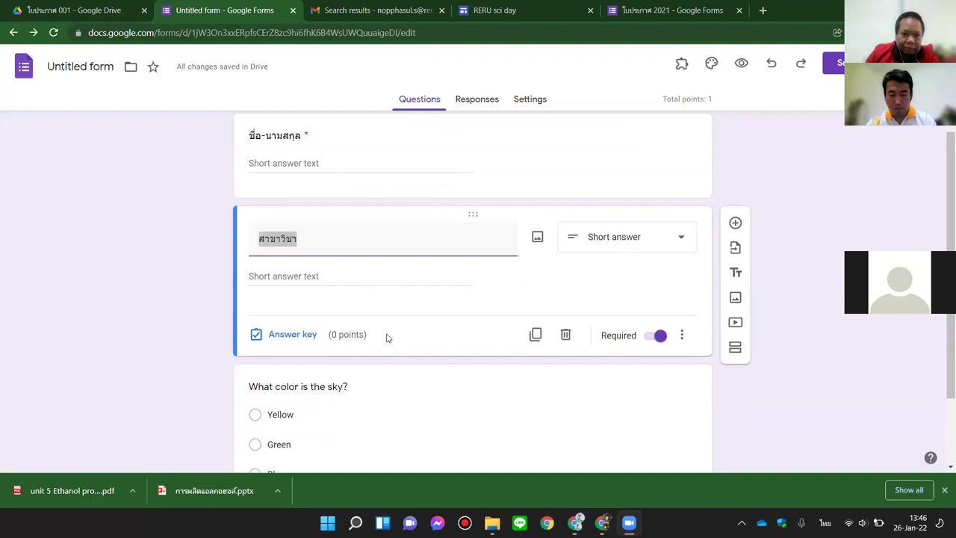
{"action": "scroll", "coordinate": [591, 137], "scroll_direction": "down", "scroll_amount": 2}
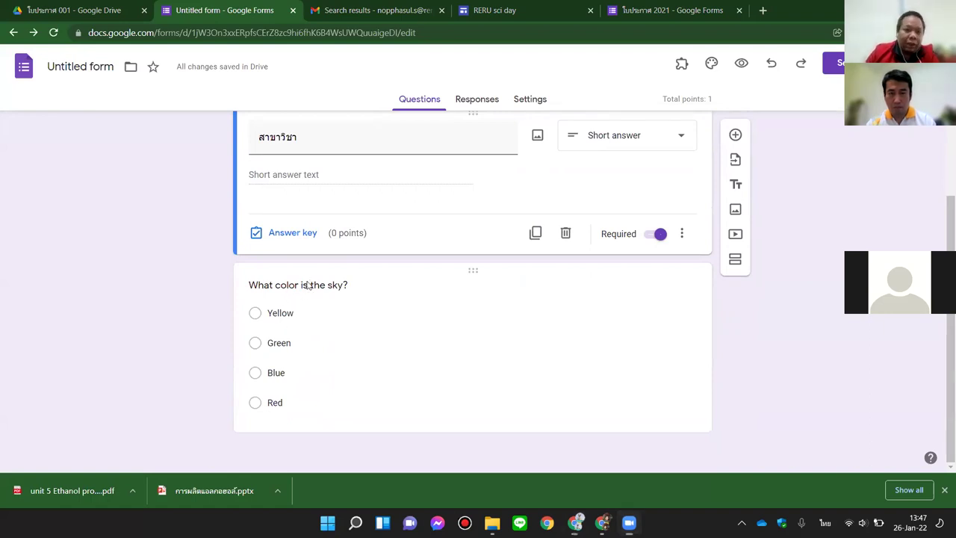
{"action": "left_click", "coordinate": [309, 285]}
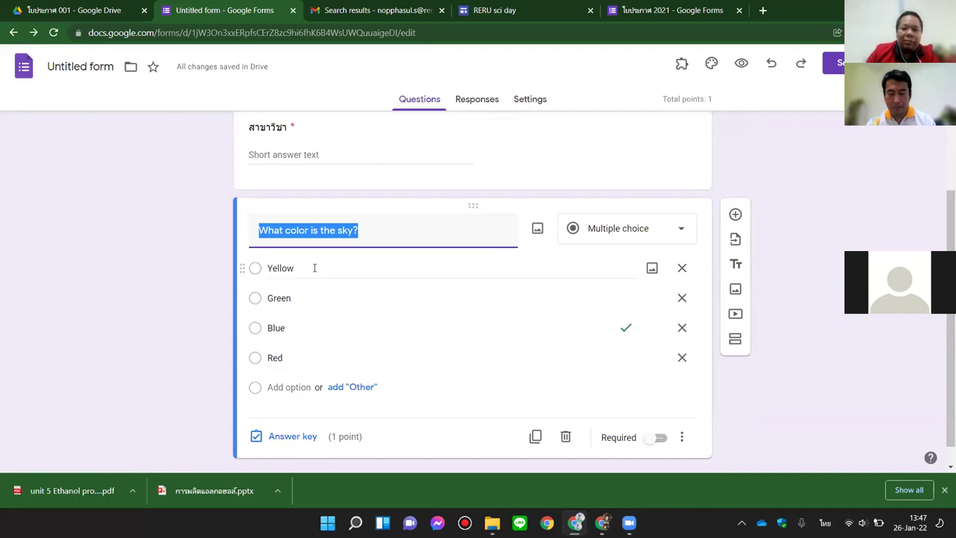
{"action": "scroll", "coordinate": [299, 340], "scroll_direction": "up", "scroll_amount": 3}
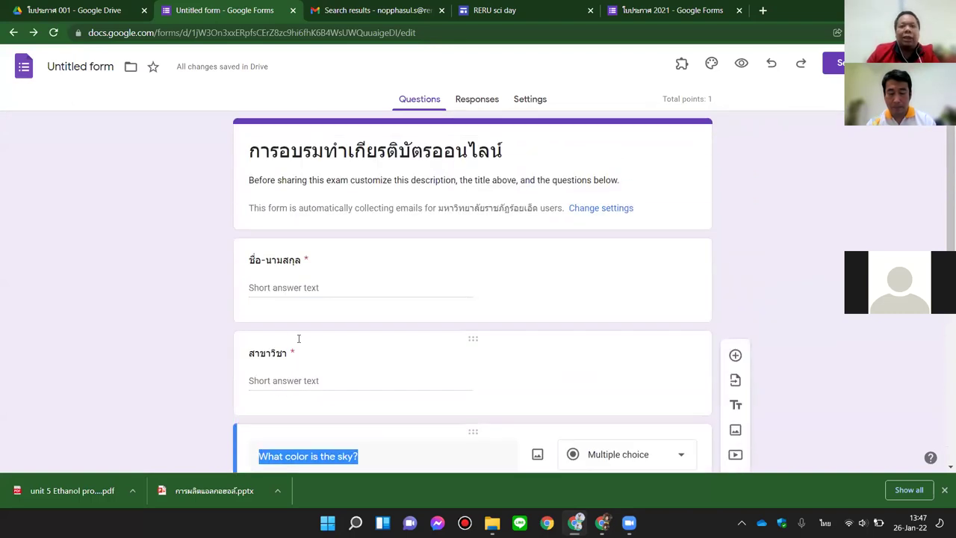
{"action": "scroll", "coordinate": [299, 337], "scroll_direction": "down", "scroll_amount": 3}
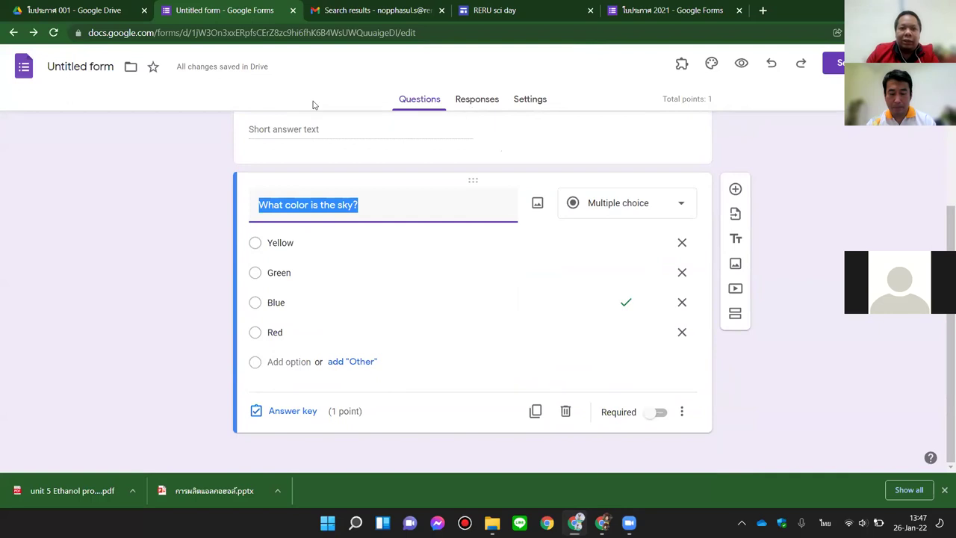
Step: Close the Certify'em exam form and add a blank Google Form to the ใบประกาศ 001 folder
{"action": "left_click", "coordinate": [293, 10]}
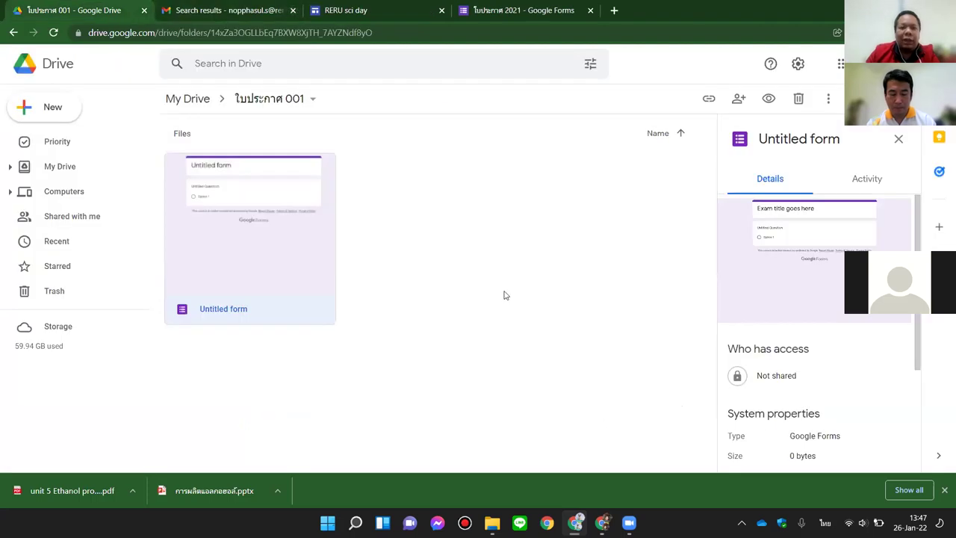
{"action": "left_click", "coordinate": [346, 267]}
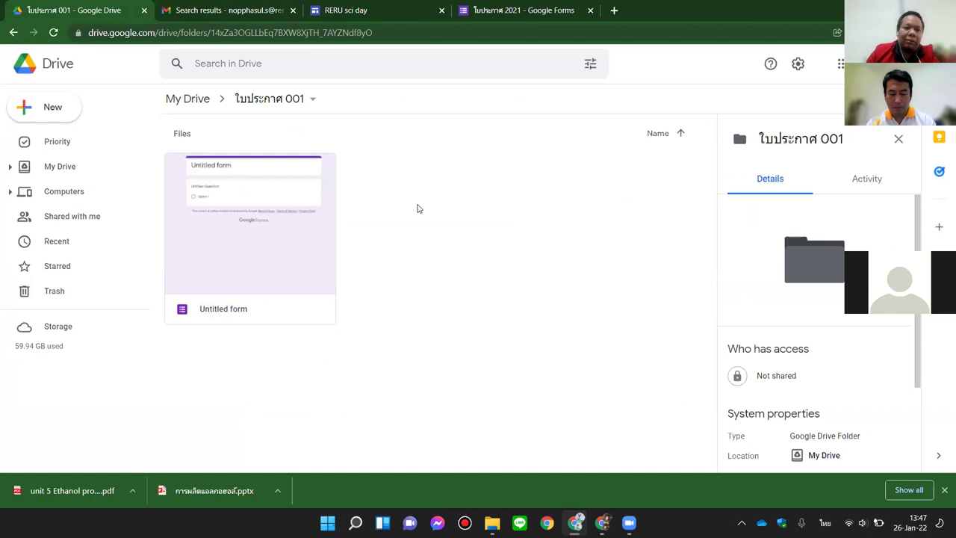
{"action": "right_click", "coordinate": [409, 173]}
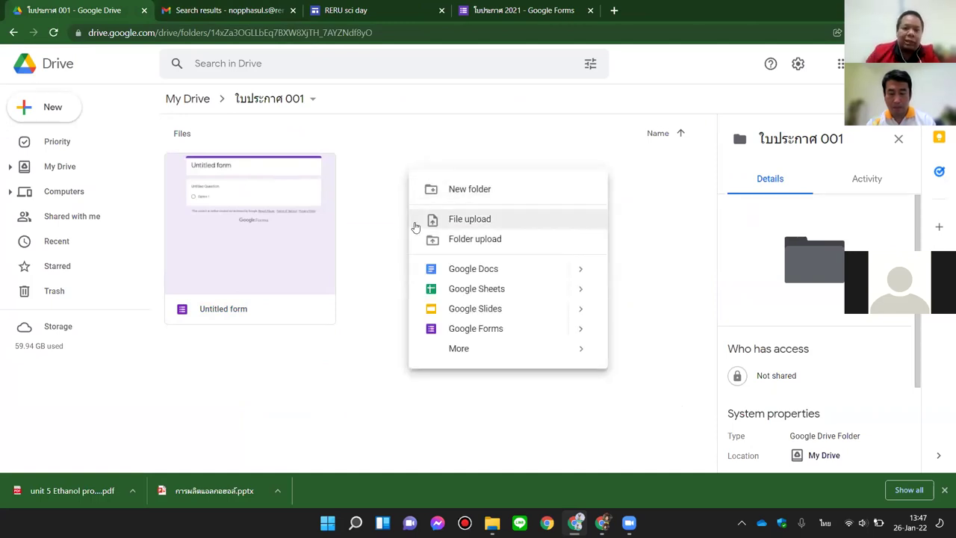
{"action": "left_click", "coordinate": [446, 331]}
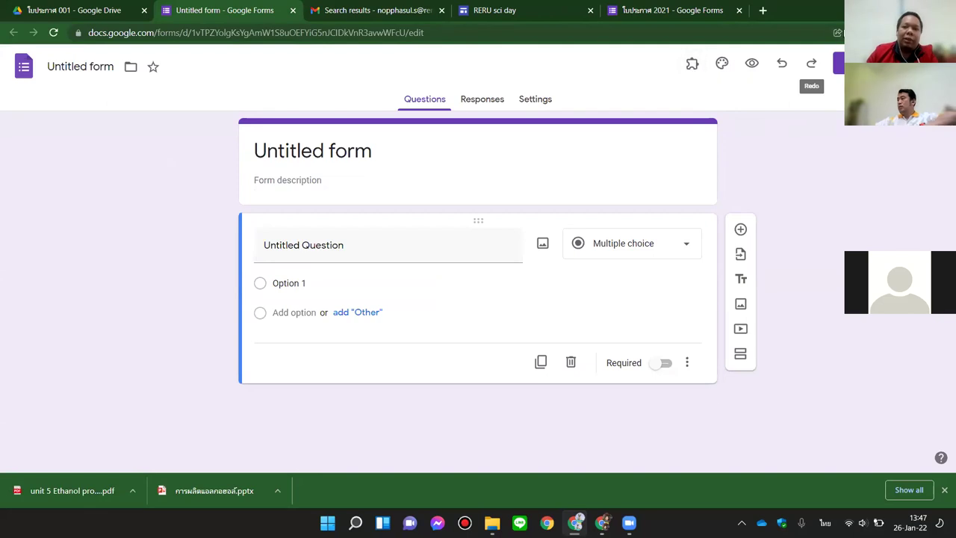
Step: Open the Certify'em add-on from the Add-ons menu
{"action": "left_click", "coordinate": [934, 64]}
{"action": "left_click", "coordinate": [933, 64]}
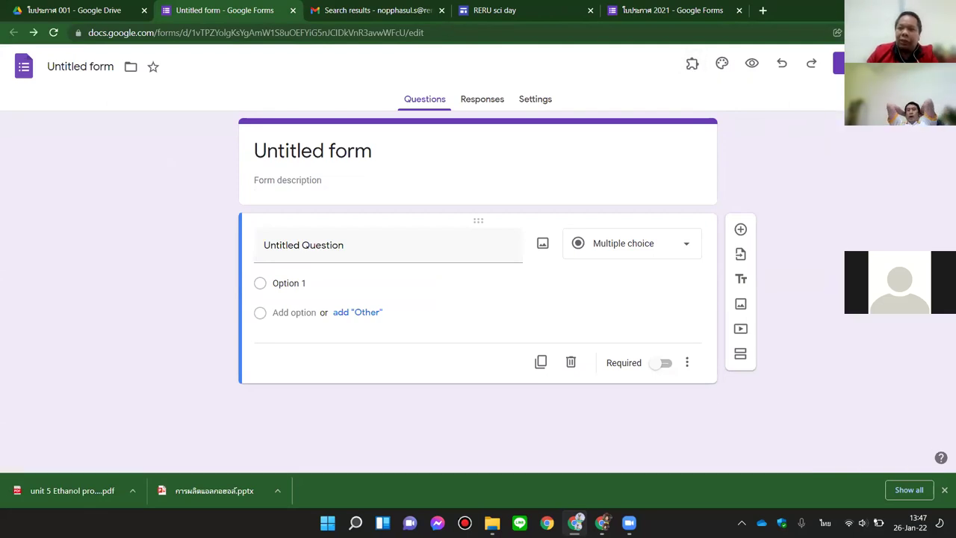
{"action": "left_click", "coordinate": [933, 64]}
{"action": "left_click", "coordinate": [934, 63]}
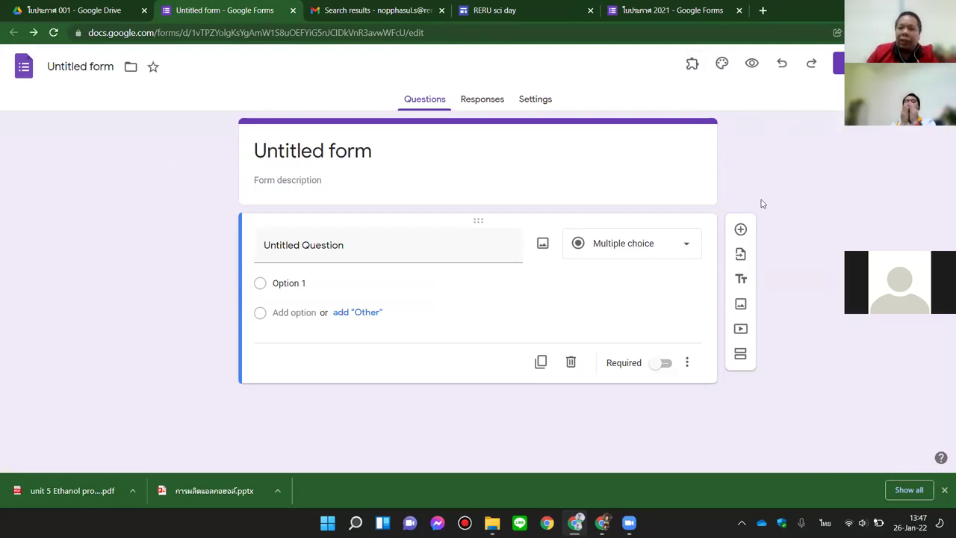
{"action": "left_click", "coordinate": [693, 64]}
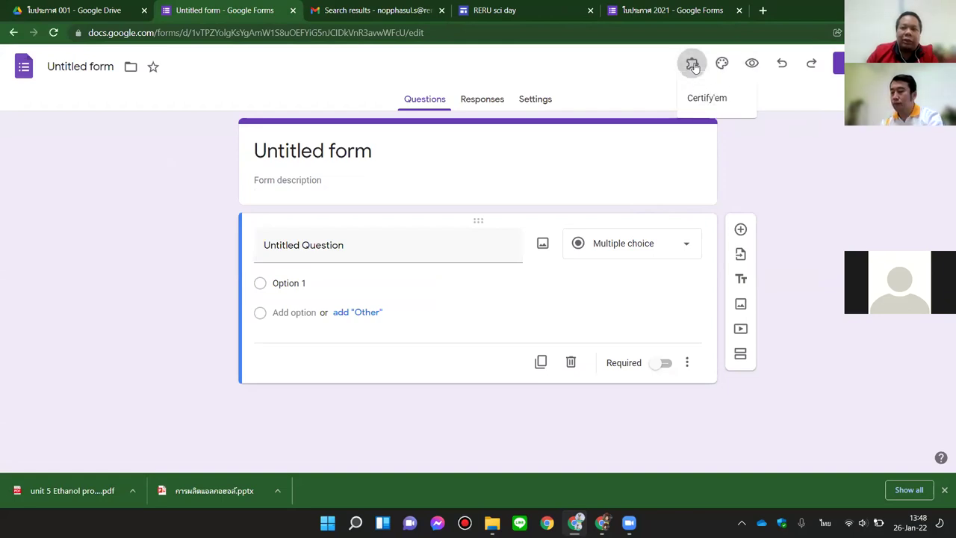
{"action": "left_click", "coordinate": [712, 98]}
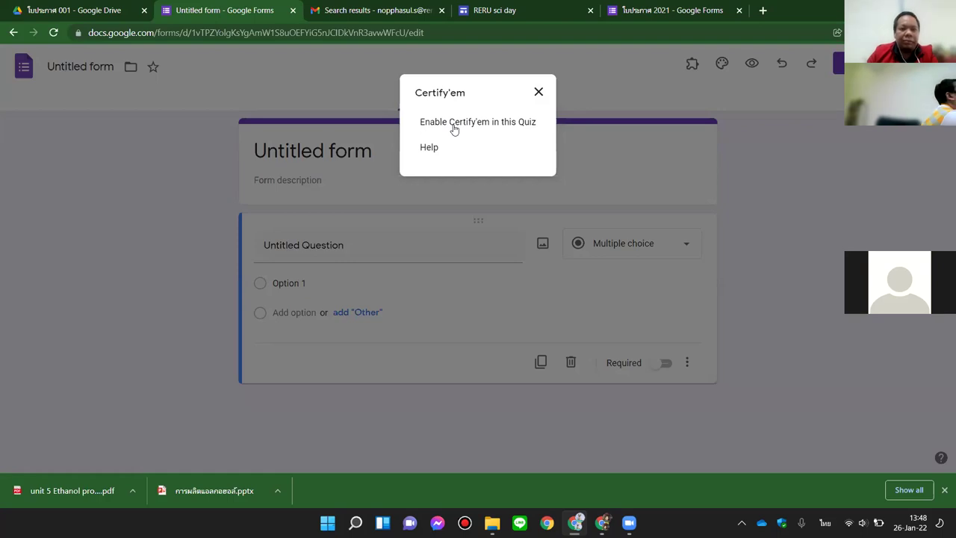
Step: Enable Certify'em for this quiz and start setup so the exam template loads
{"action": "left_click", "coordinate": [454, 126]}
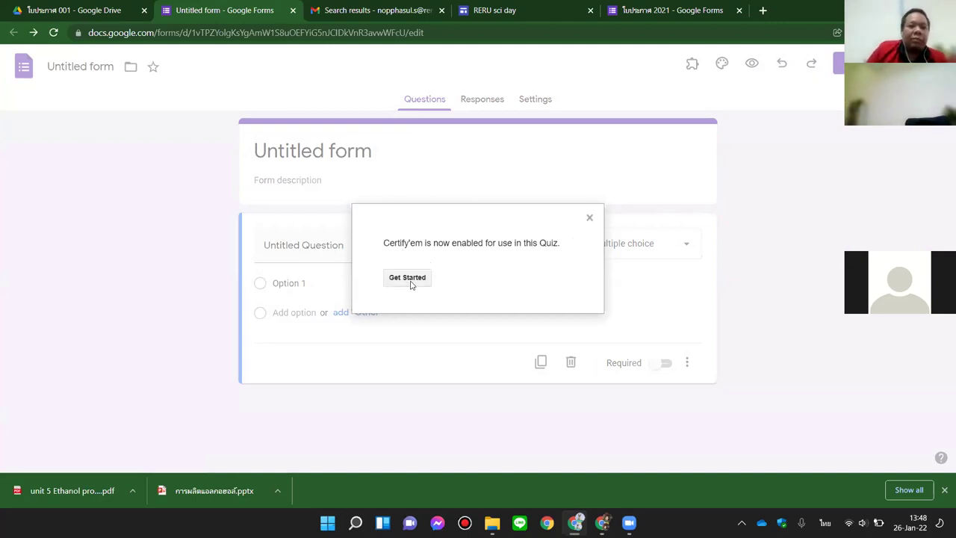
{"action": "left_click", "coordinate": [415, 280]}
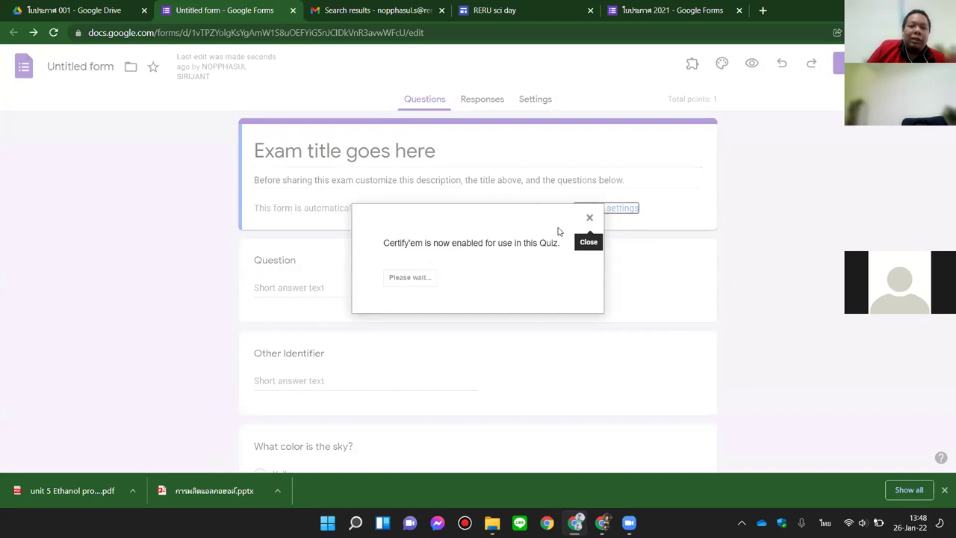
{"action": "left_click", "coordinate": [589, 219]}
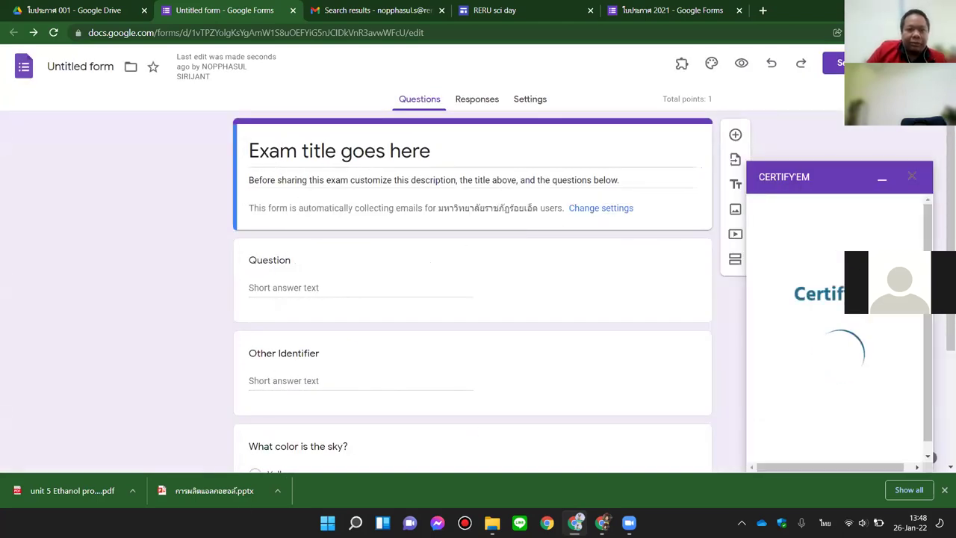
{"action": "scroll", "coordinate": [286, 280], "scroll_direction": "down", "scroll_amount": 2}
{"action": "scroll", "coordinate": [288, 281], "scroll_direction": "up", "scroll_amount": 2}
{"action": "scroll", "coordinate": [288, 283], "scroll_direction": "down", "scroll_amount": 1}
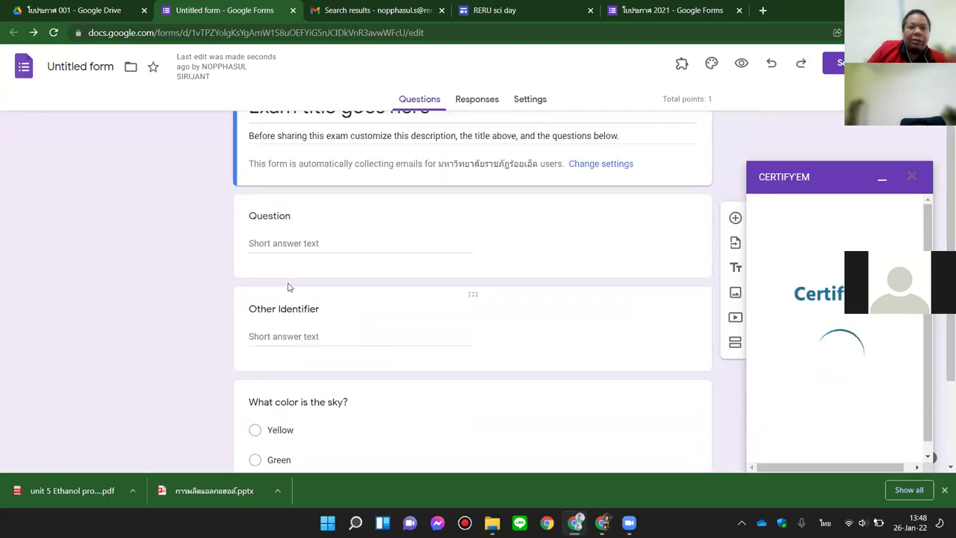
{"action": "scroll", "coordinate": [288, 282], "scroll_direction": "up", "scroll_amount": 1}
Step: Replace the placeholder title with 'การทำเกียรติบัตรออนไลน์'
{"action": "left_click", "coordinate": [280, 151]}
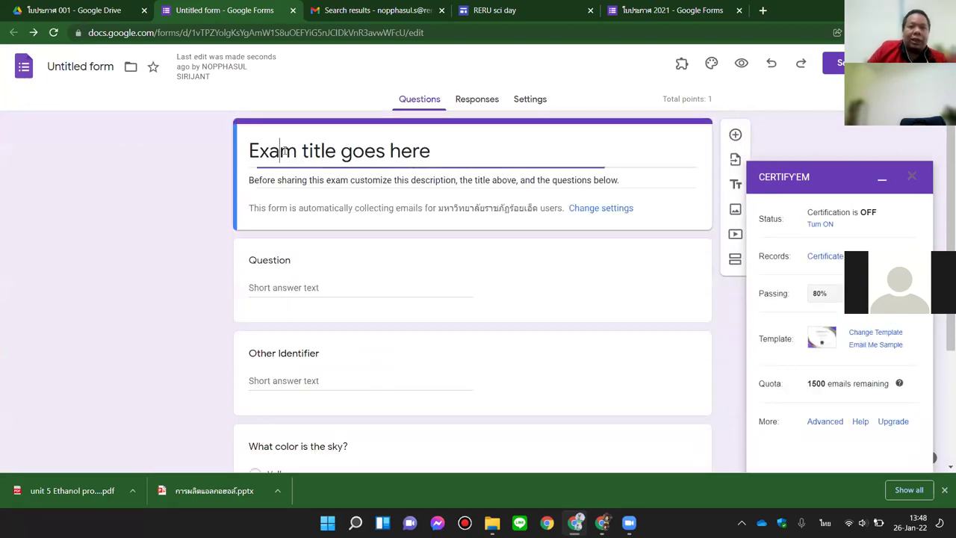
{"action": "left_click_drag", "start_coordinate": [429, 153], "coordinate": [238, 157]}
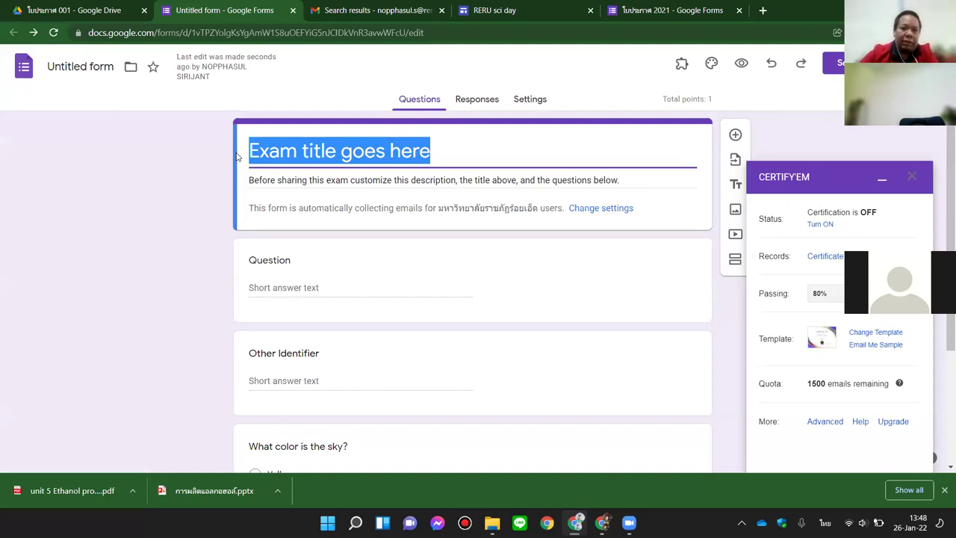
{"action": "type", "text": "การทำใบ"}
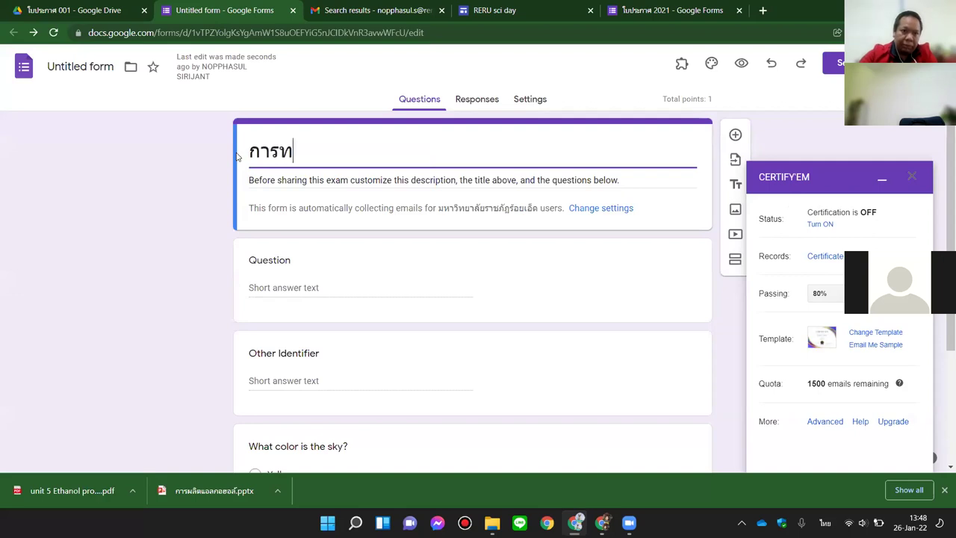
{"action": "key", "text": "BackSpace"}
{"action": "key", "text": "BackSpace"}
{"action": "type", "text": "เกียร"}
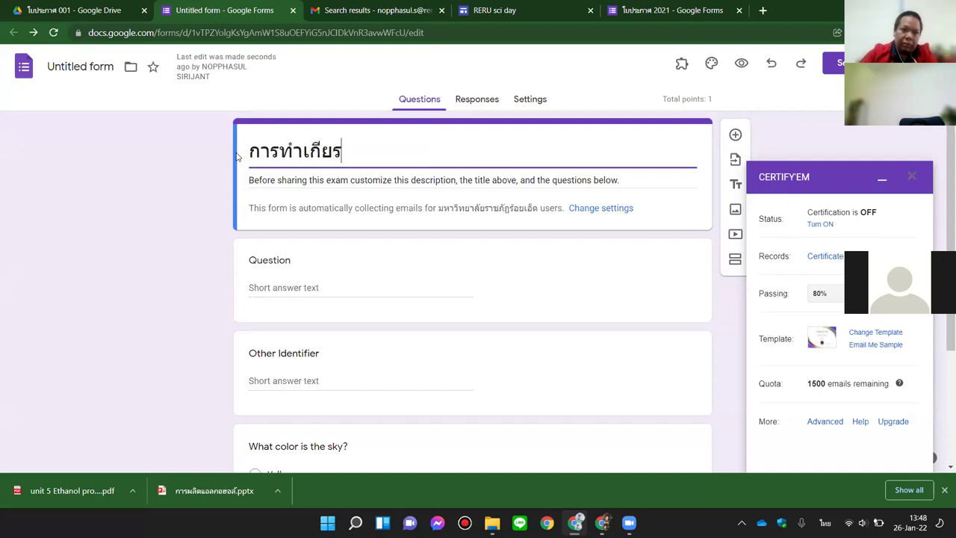
{"action": "type", "text": "ติบัตรออนไลน์"}
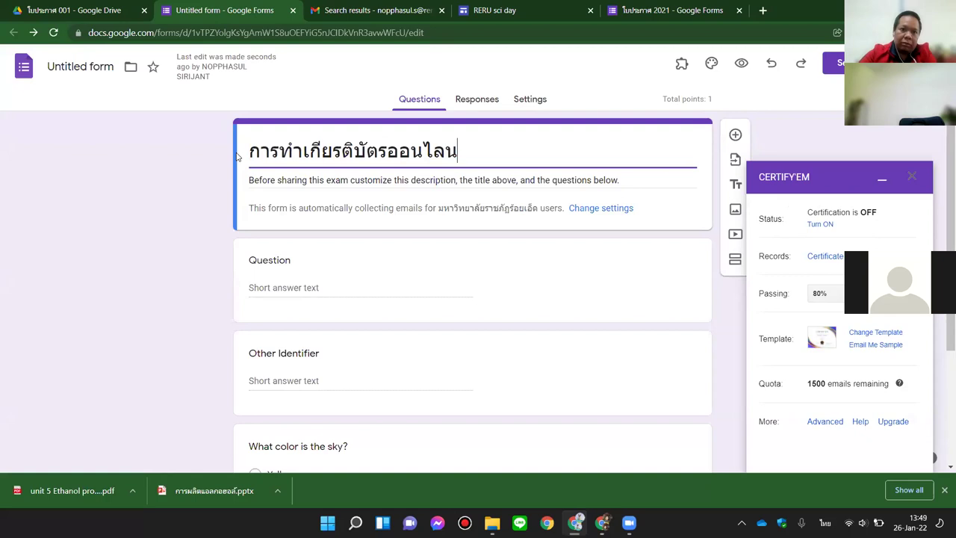
Step: Make the first question required and rename it from Full Name to 'ชื่อ-นามสกุล'
{"action": "left_click", "coordinate": [278, 258]}
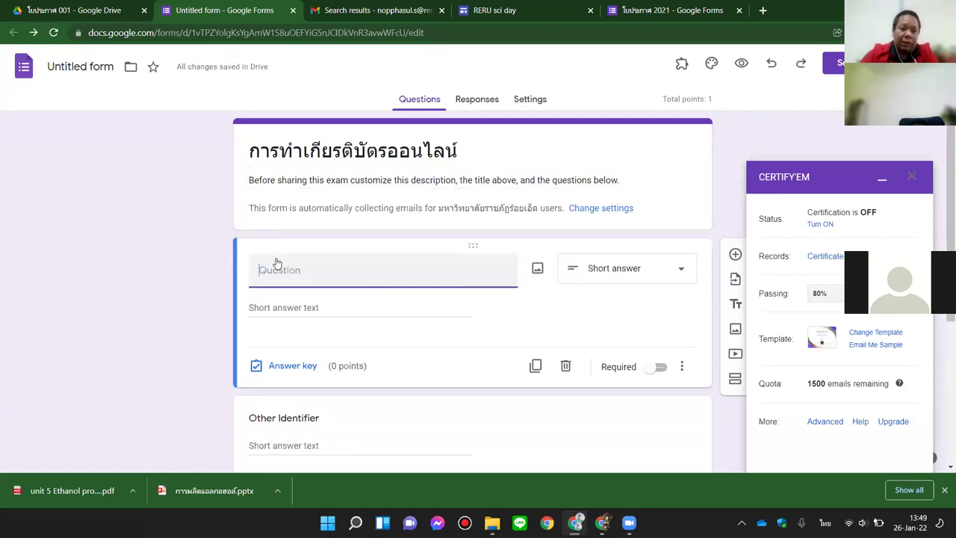
{"action": "left_click", "coordinate": [657, 367]}
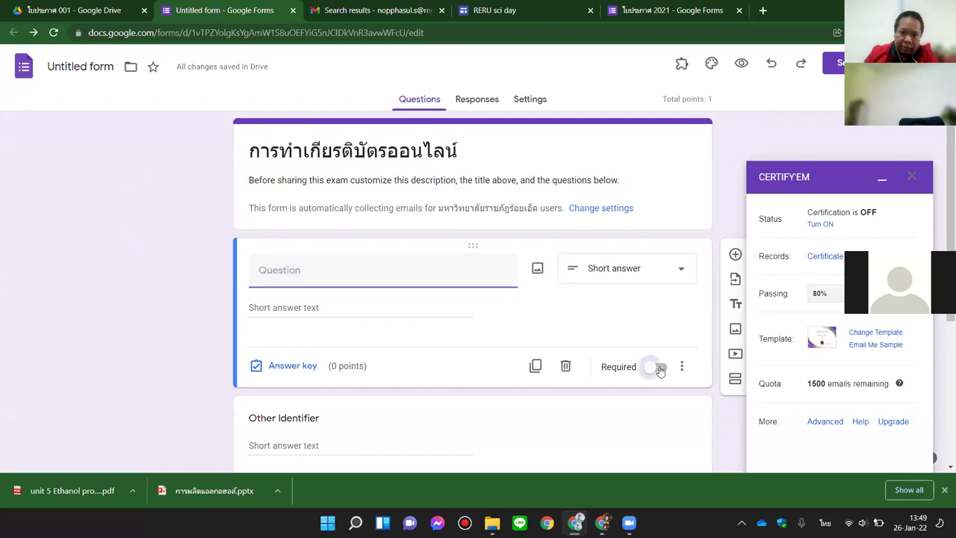
{"action": "triple_click", "coordinate": [421, 279]}
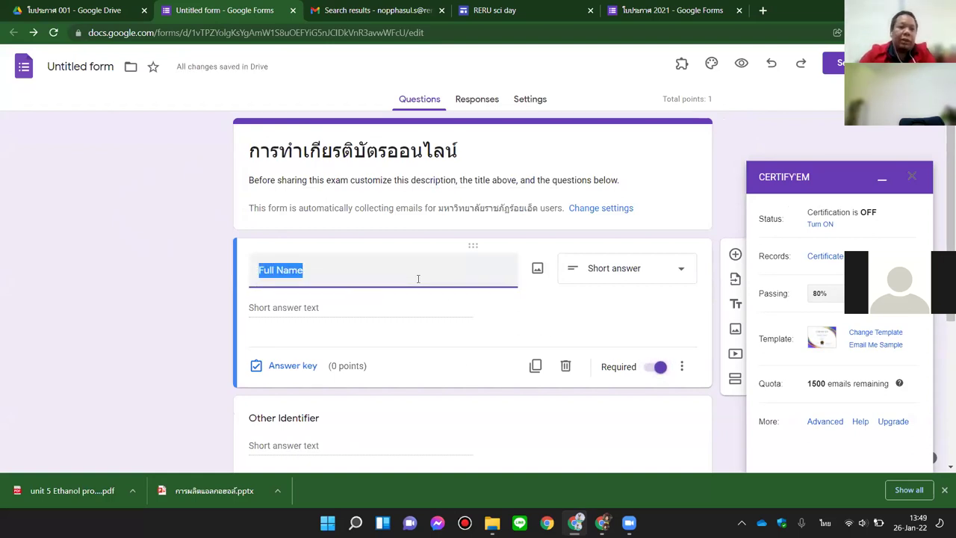
{"action": "key", "text": "alt+shift"}
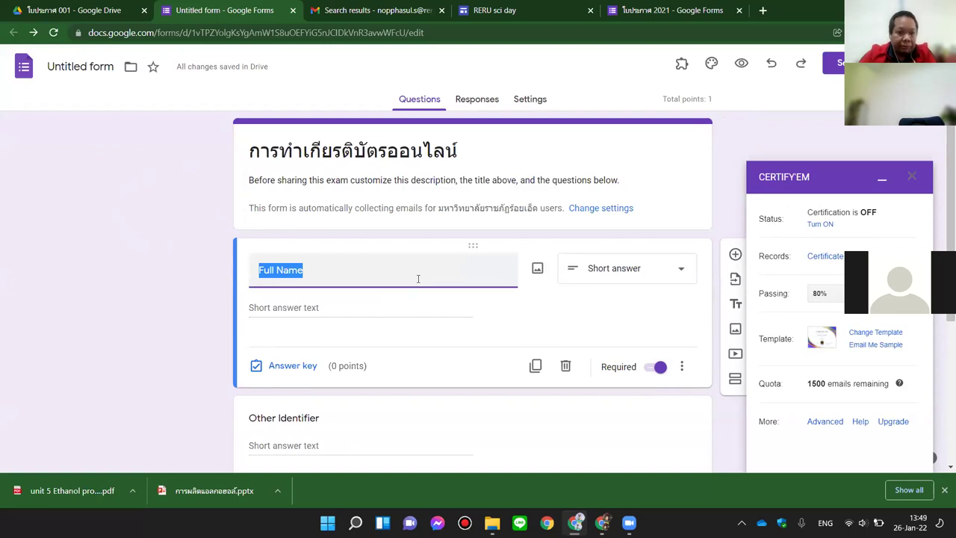
{"action": "key", "text": "alt+shift"}
{"action": "type", "text": "ชื่อ-"}
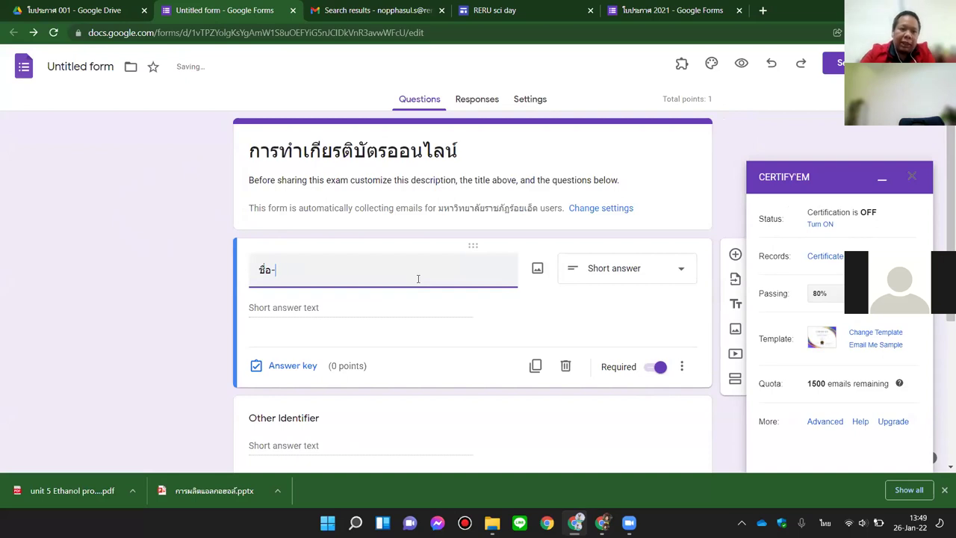
{"action": "type", "text": "นามสกุล"}
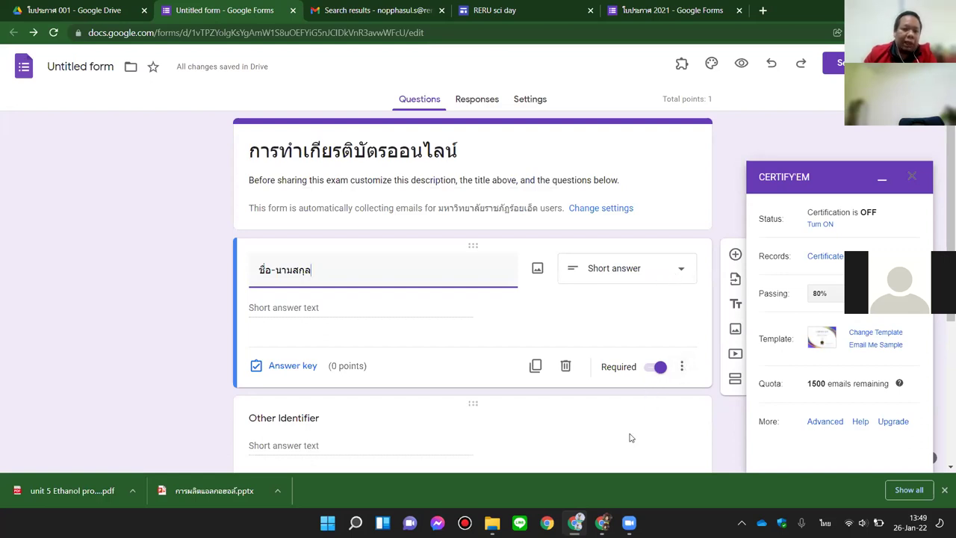
Step: Give the name question a Thai description asking for the name exactly as on the certificate
{"action": "left_click", "coordinate": [685, 367]}
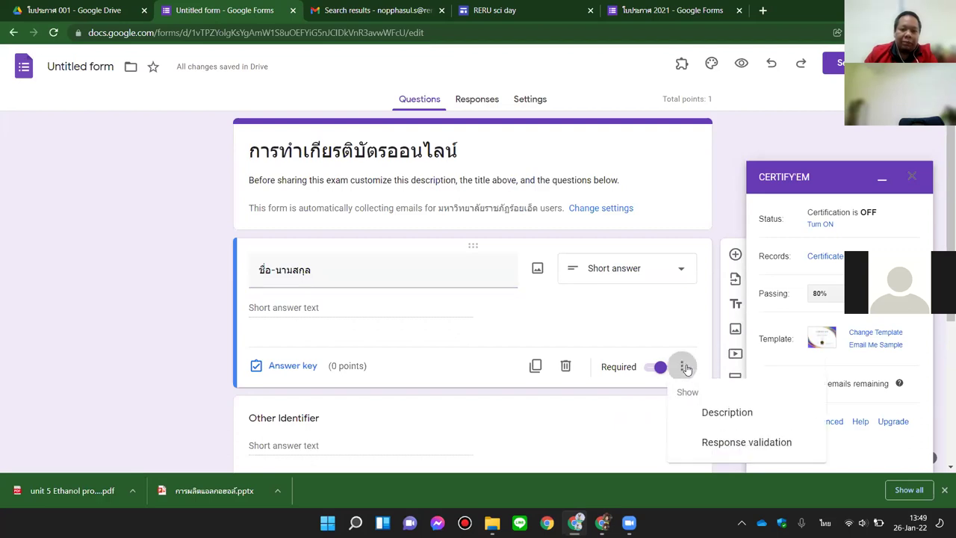
{"action": "left_click", "coordinate": [715, 417]}
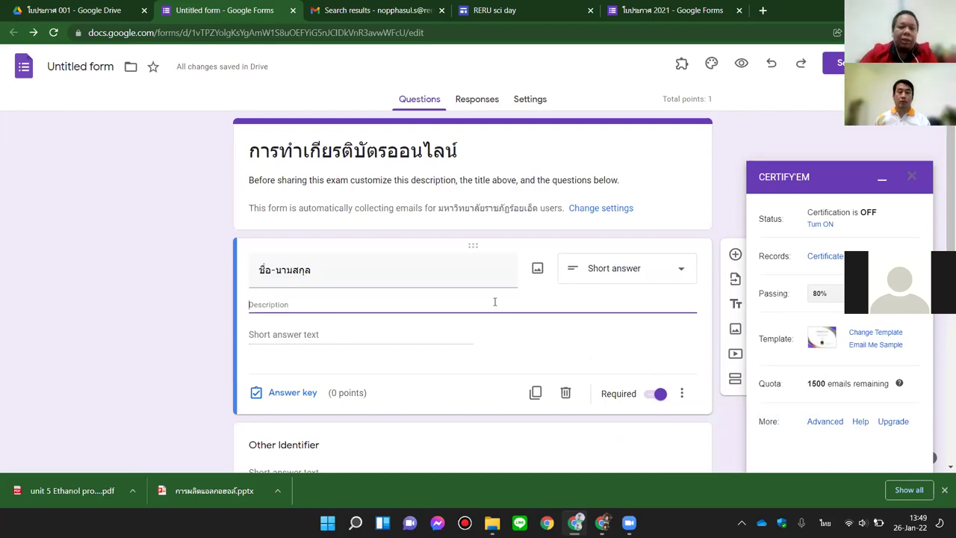
{"action": "type", "text": "โป"}
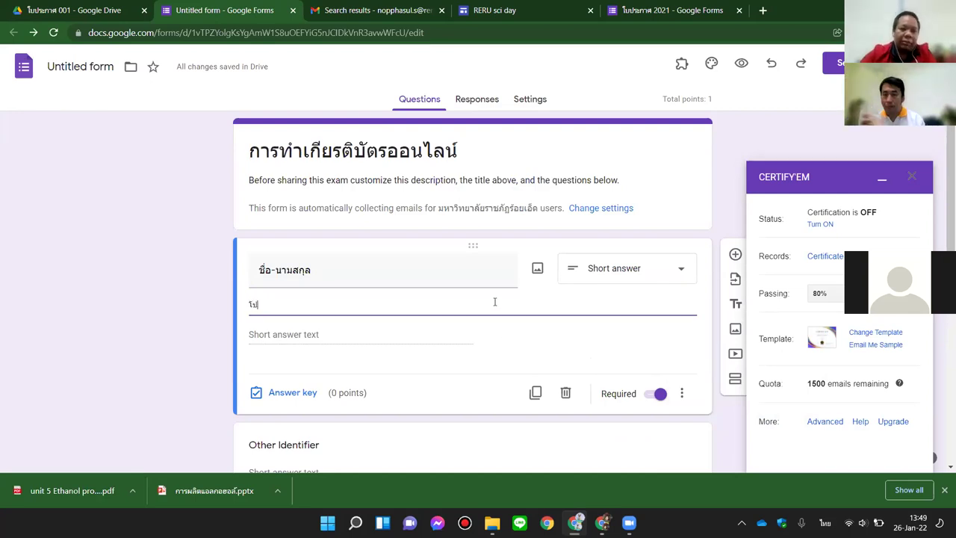
{"action": "type", "text": "รดกรอกชื่อนามสกุลให้ถูกต้"}
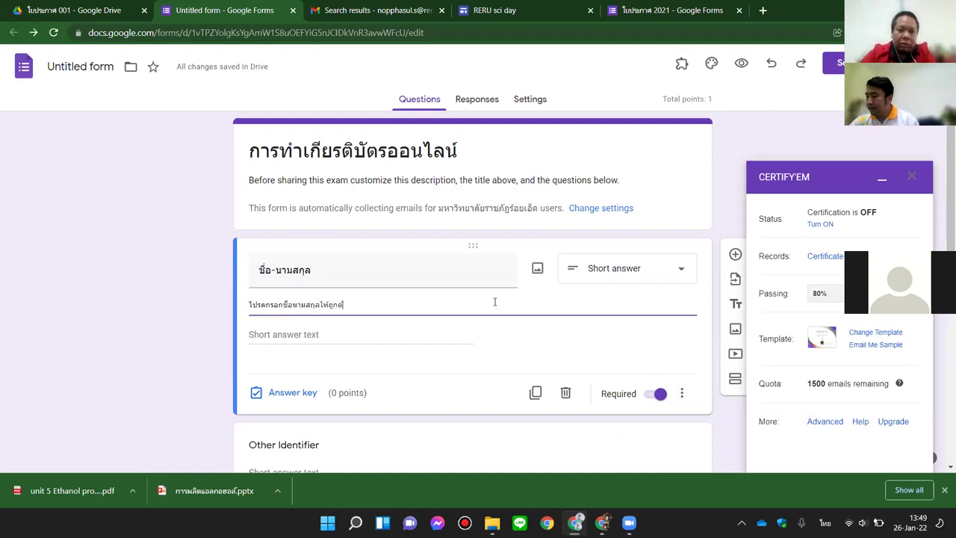
{"action": "type", "text": "ปใช้ในการออกใบเกียรติบัตร"}
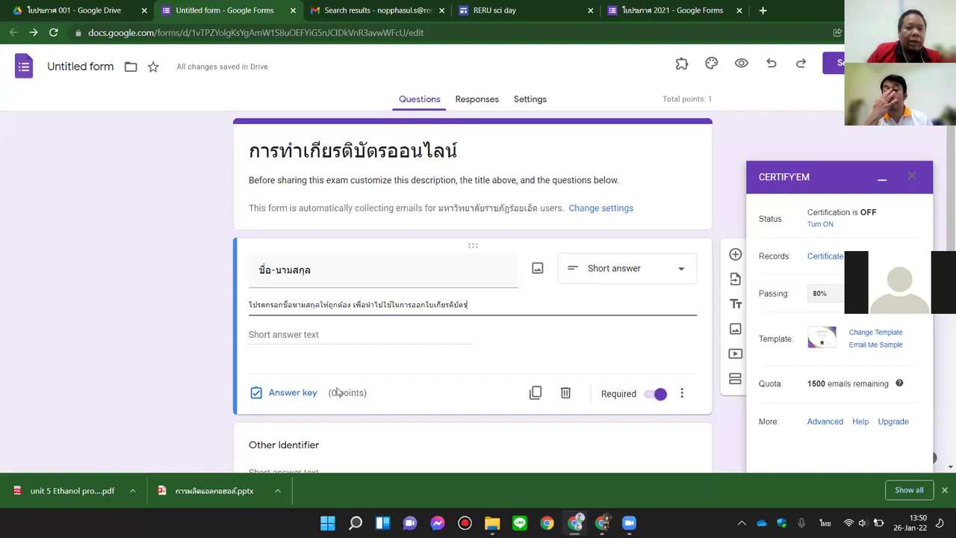
{"action": "scroll", "coordinate": [357, 390], "scroll_direction": "down", "scroll_amount": 1}
Step: Rename Other Identifier to 'สาขาวิชา' and switch its Required toggle on
{"action": "left_click", "coordinate": [303, 385]}
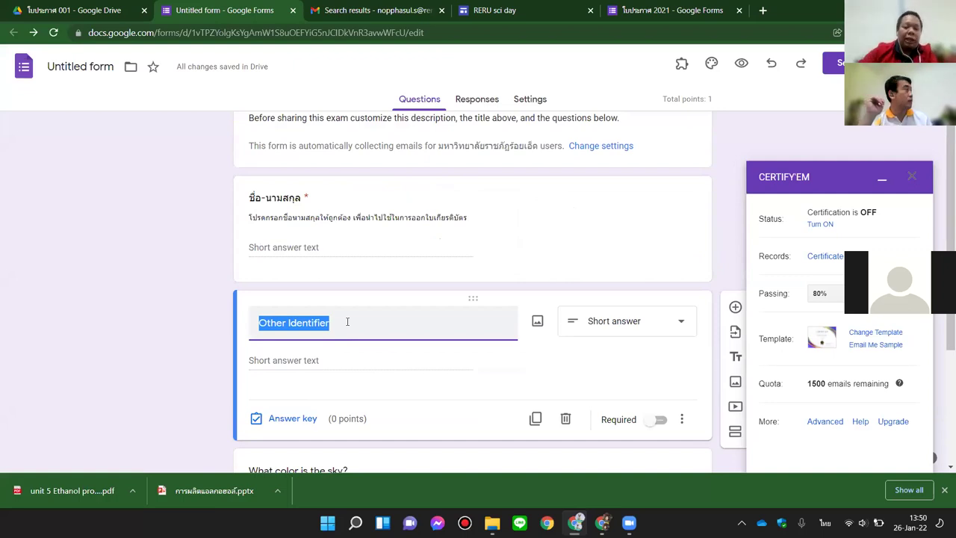
{"action": "type", "text": "สาขาวิชา"}
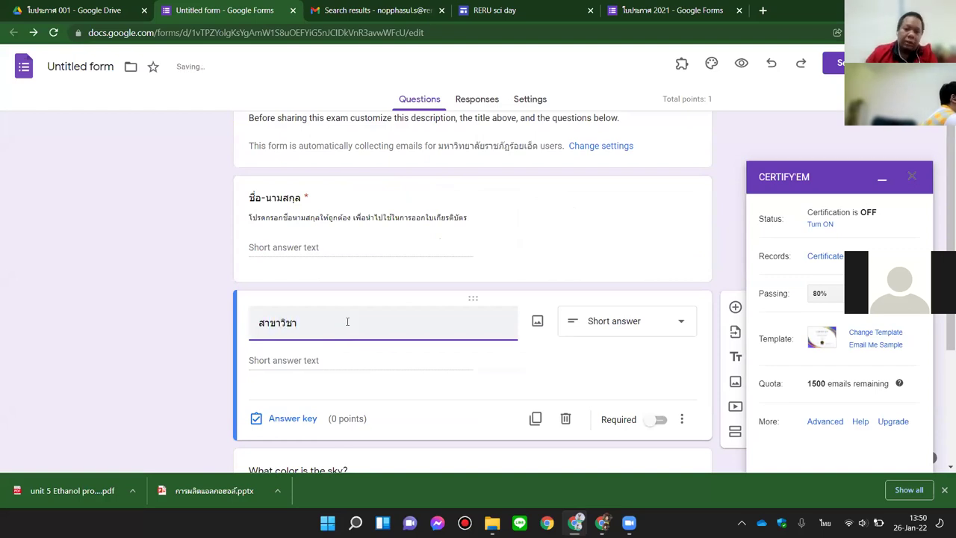
{"action": "left_click", "coordinate": [659, 421]}
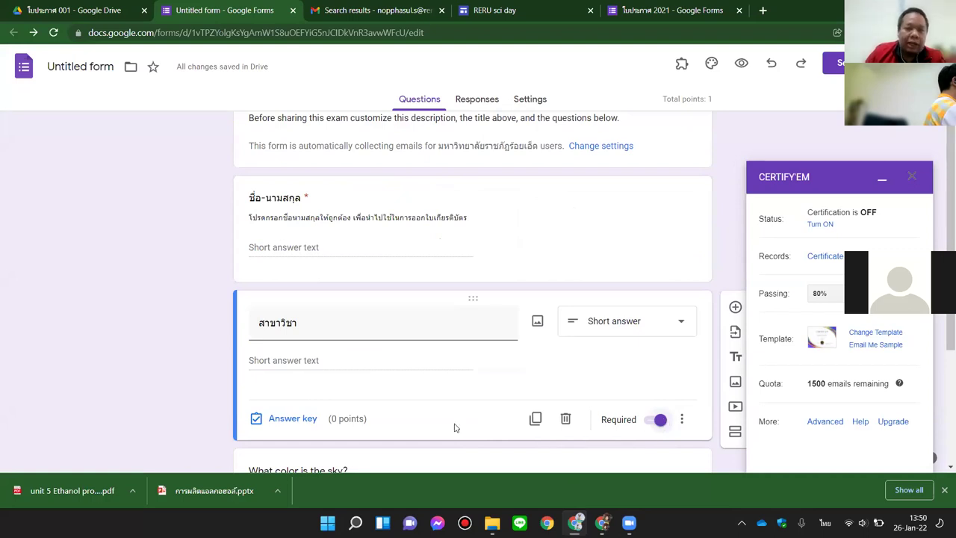
{"action": "left_click", "coordinate": [681, 323]}
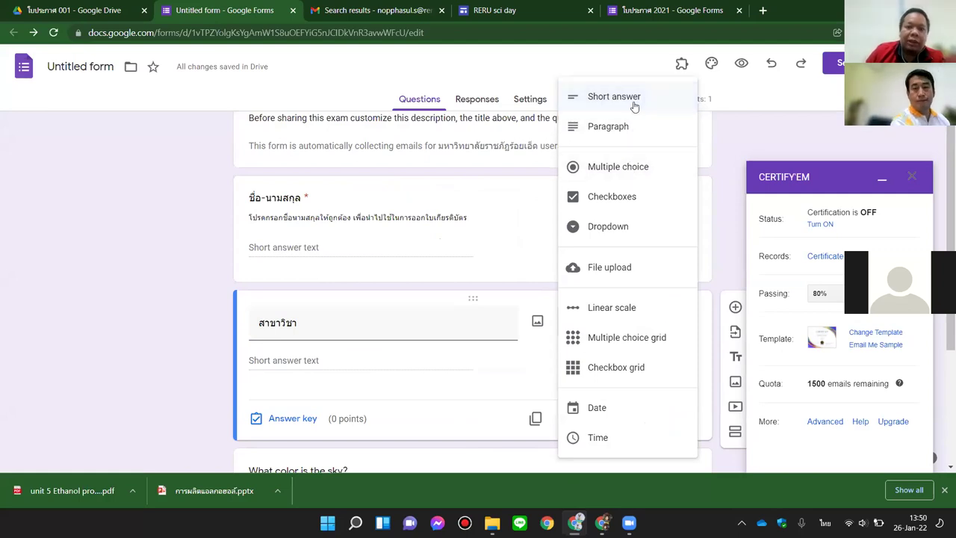
Step: Retitle the second question 'โรงเรียน' and change it to multiple choice
{"action": "double_click", "coordinate": [341, 323]}
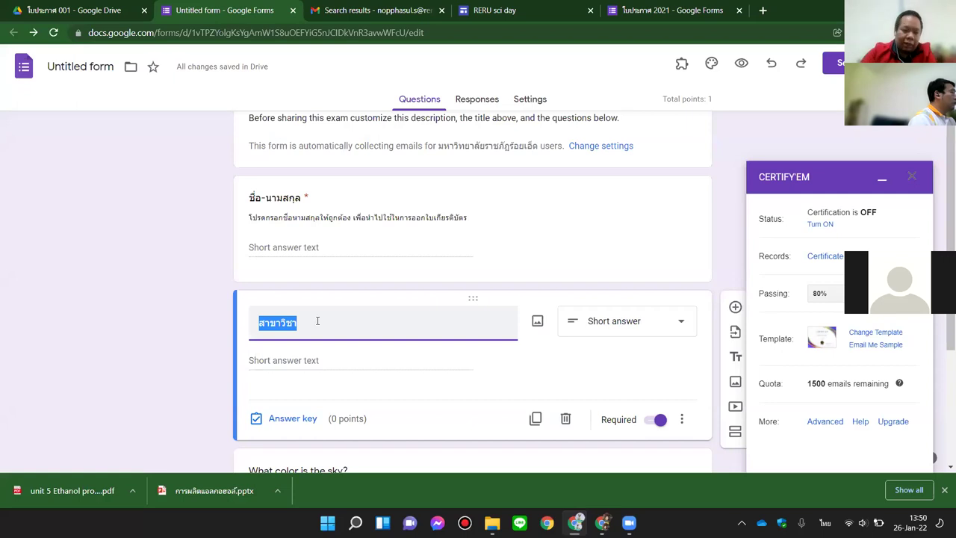
{"action": "type", "text": "โรงเรียน"}
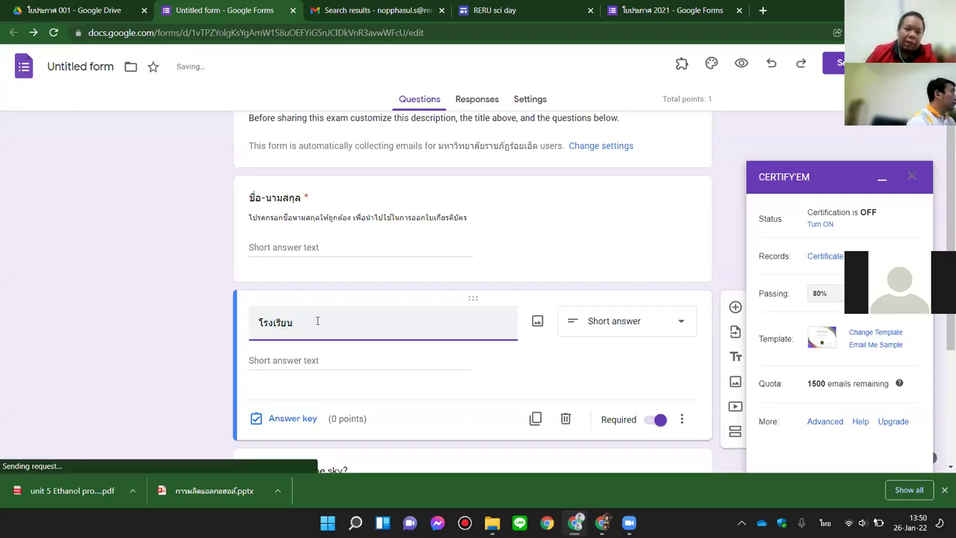
{"action": "left_click", "coordinate": [666, 332]}
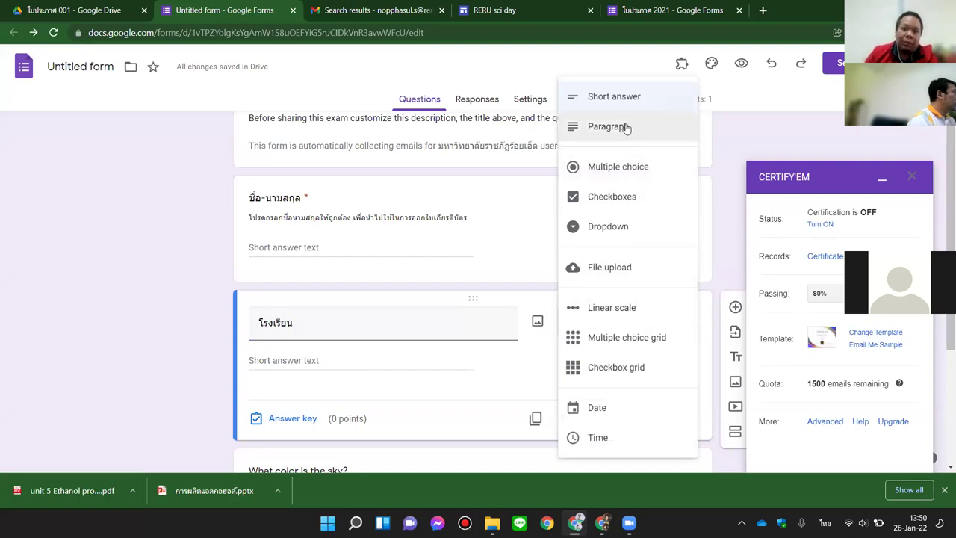
{"action": "left_click", "coordinate": [625, 177]}
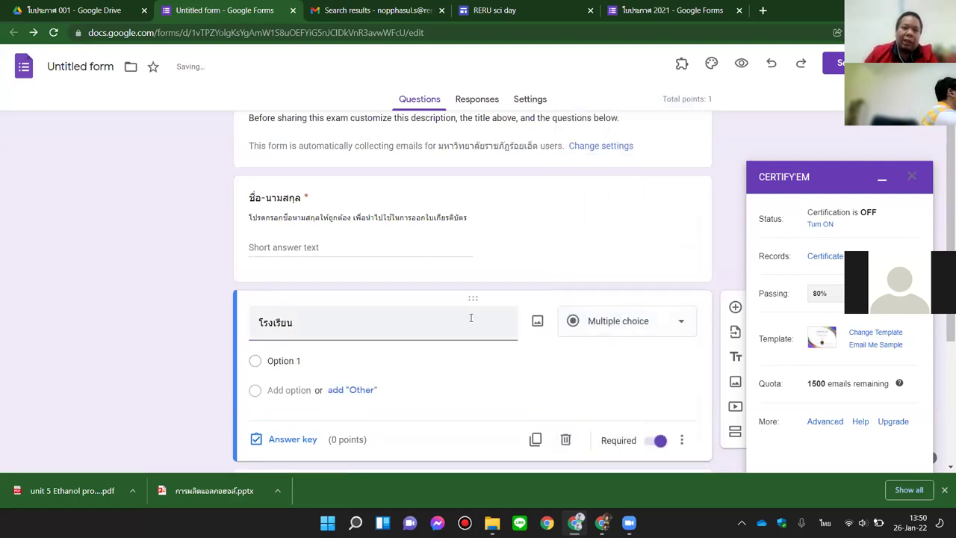
Step: Add the choices 'โรงเรียนบ้านท่าม่วง' and 'โรงเรียนบ้านนากระดึบ' plus an Other option
{"action": "left_click", "coordinate": [417, 365]}
{"action": "type", "text": "โรงเรียน"}
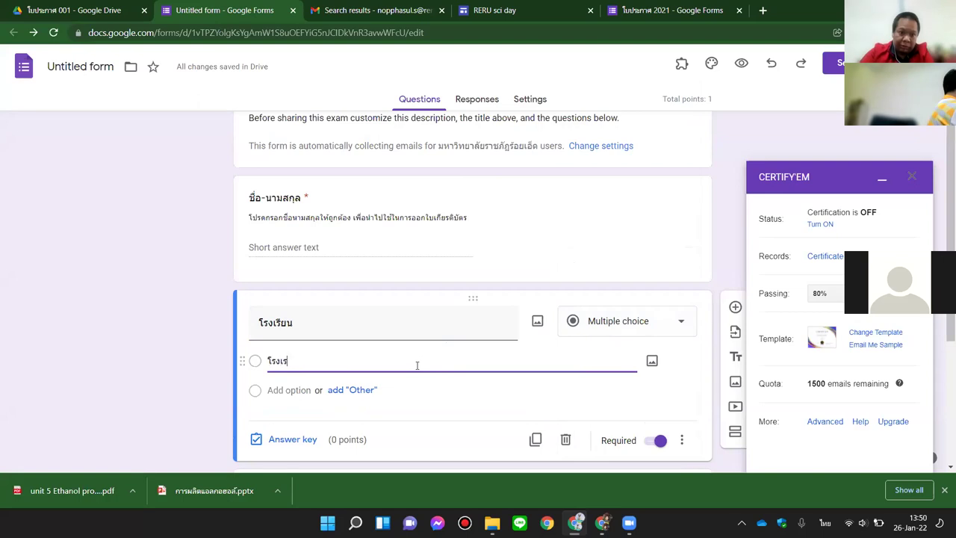
{"action": "type", "text": "บ้านท"}
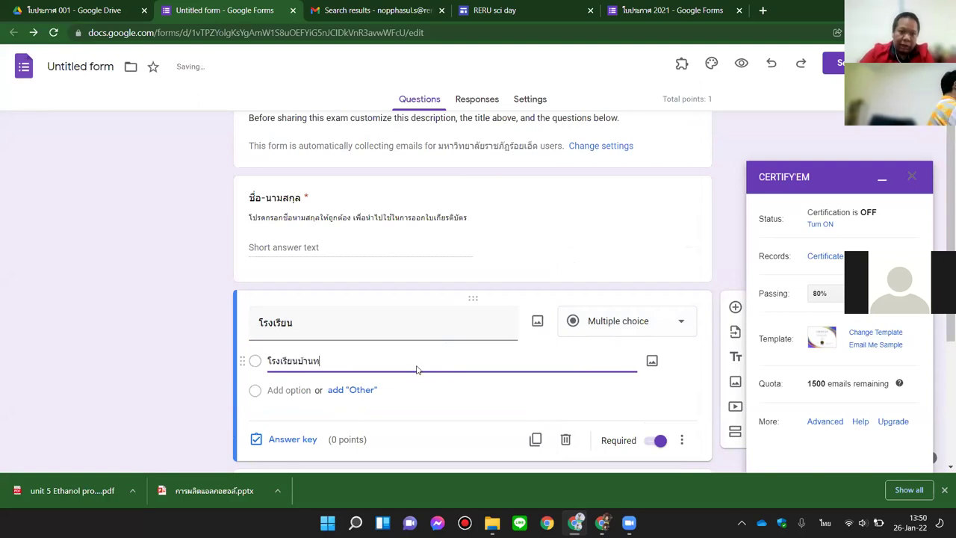
{"action": "type", "text": "่าม่วง"}
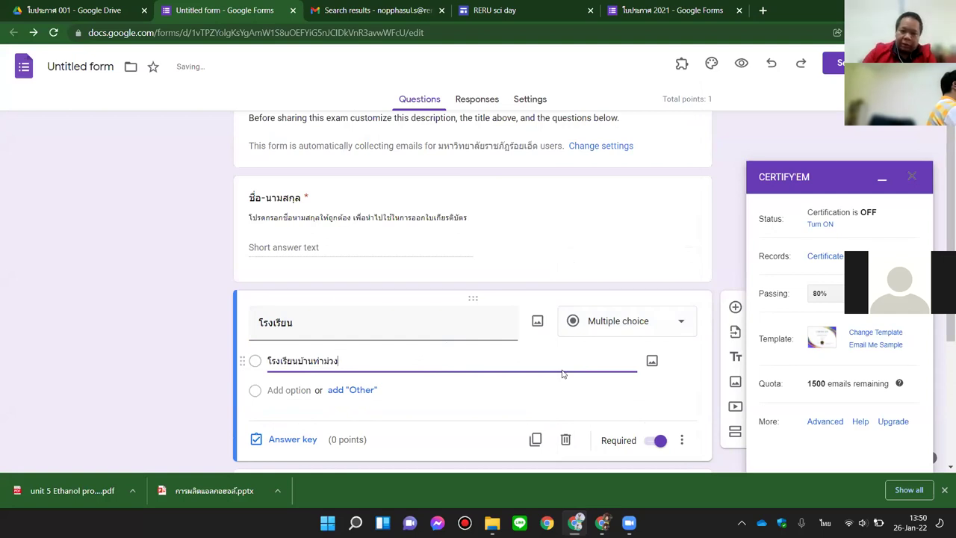
{"action": "left_click", "coordinate": [279, 390]}
{"action": "type", "text": "โรงเรียน"}
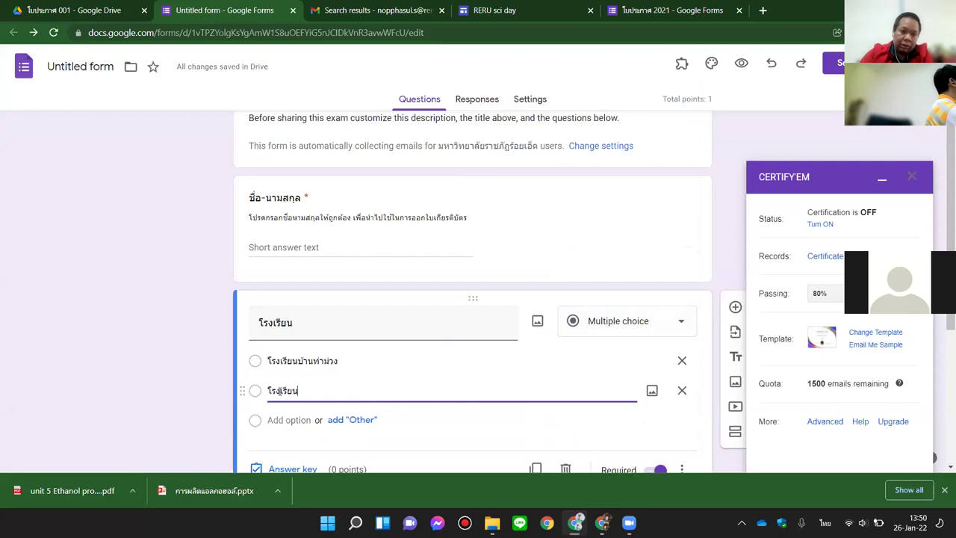
{"action": "type", "text": "บ้านนากระดึบ"}
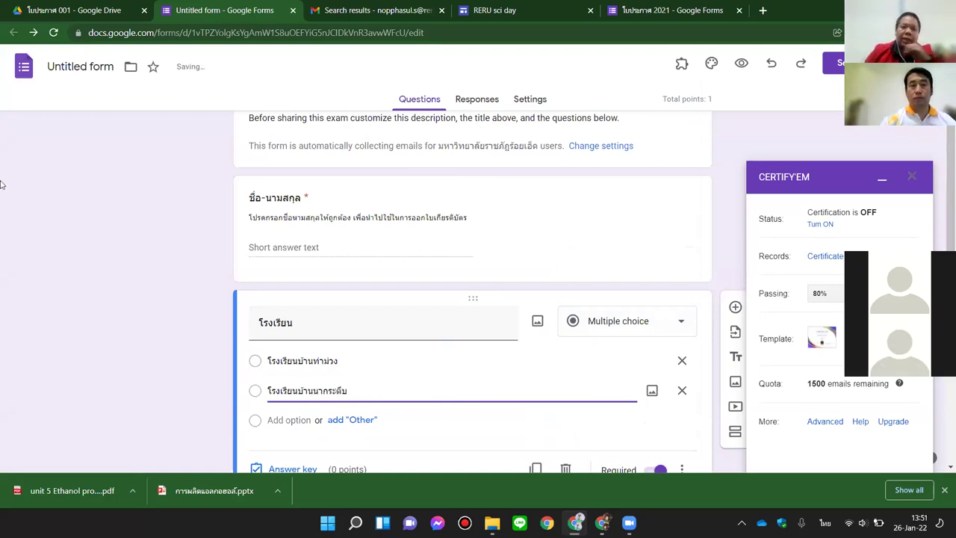
{"action": "left_click", "coordinate": [121, 217]}
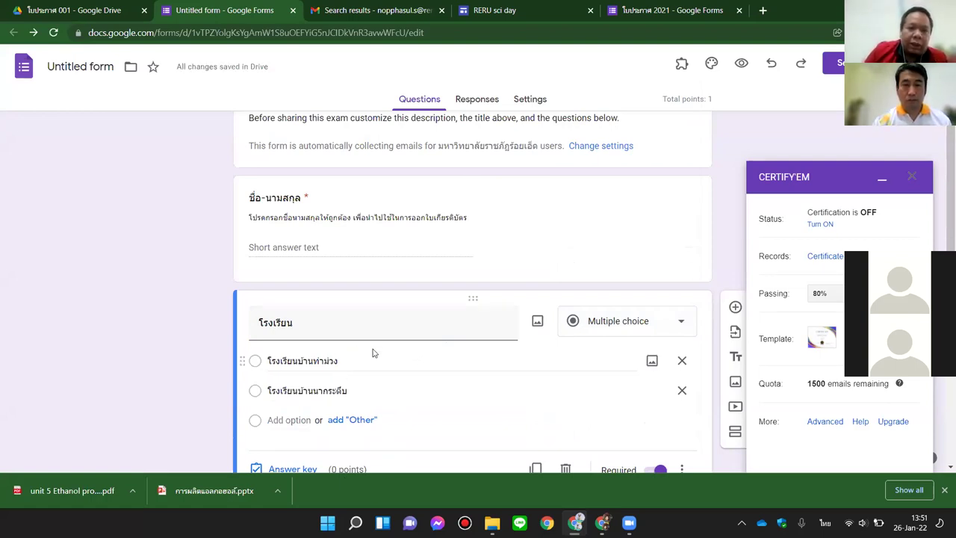
{"action": "scroll", "coordinate": [376, 357], "scroll_direction": "down", "scroll_amount": 2}
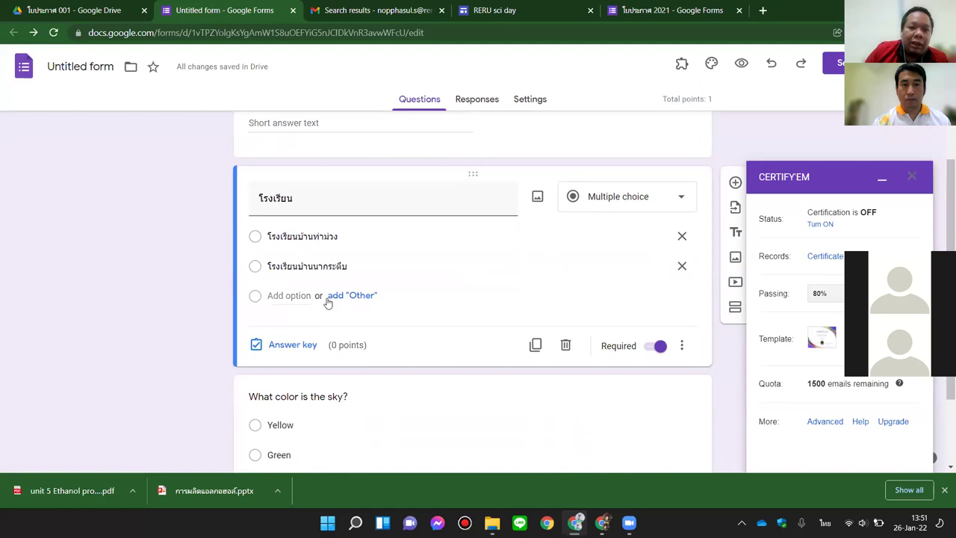
{"action": "left_click", "coordinate": [363, 297]}
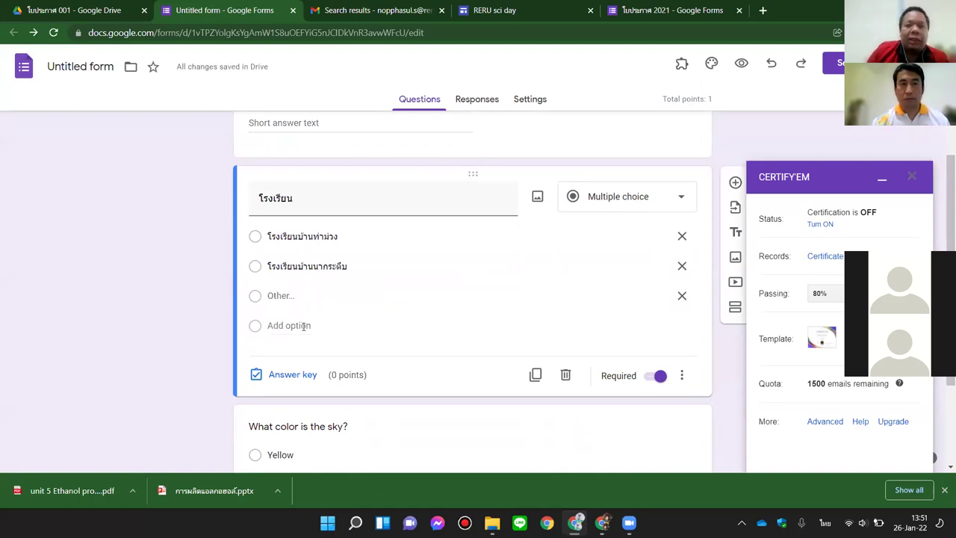
{"action": "scroll", "coordinate": [348, 331], "scroll_direction": "down", "scroll_amount": 1}
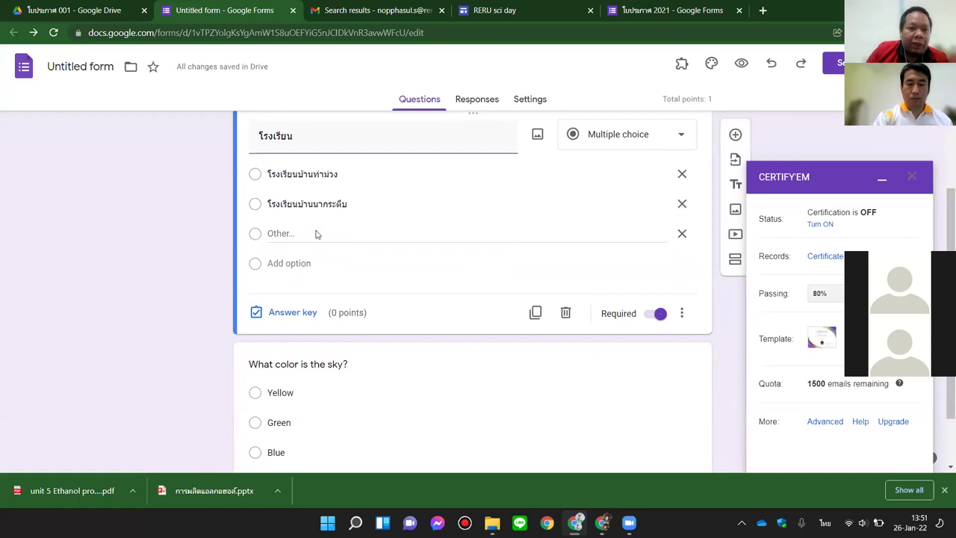
{"action": "scroll", "coordinate": [350, 342], "scroll_direction": "down", "scroll_amount": 1}
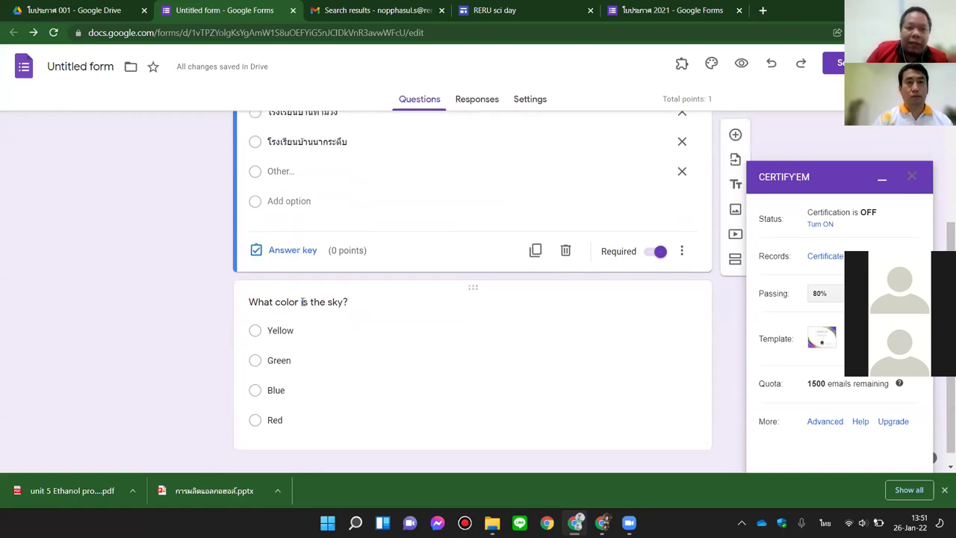
Step: Reword the sky-colour question to ask about joining future activities again
{"action": "left_click", "coordinate": [304, 302]}
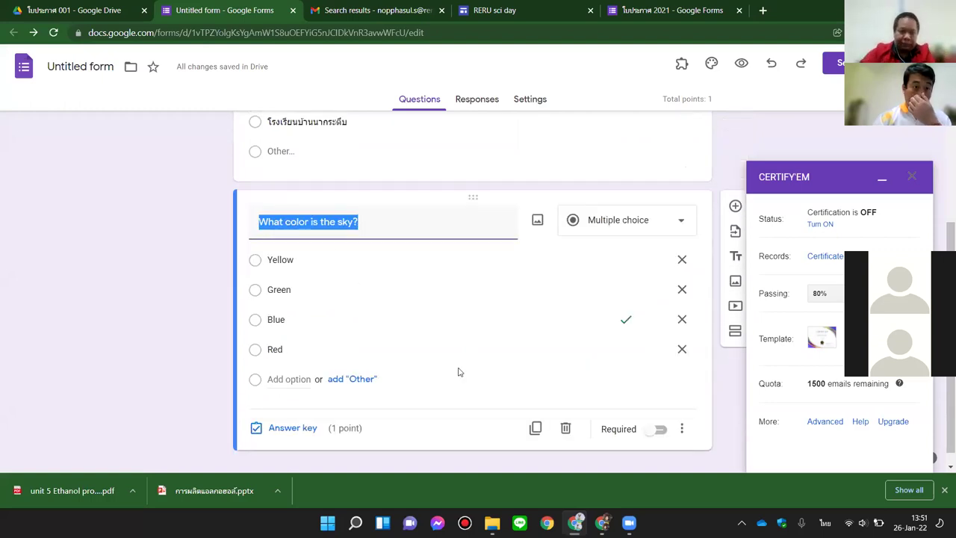
{"action": "type", "text": "ท่าน"}
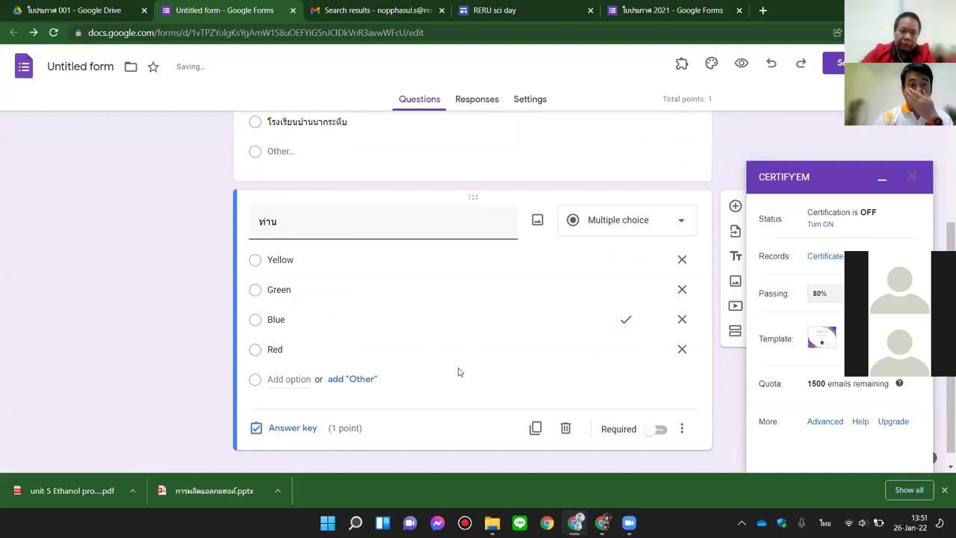
{"action": "type", "text": "มีความประสง"}
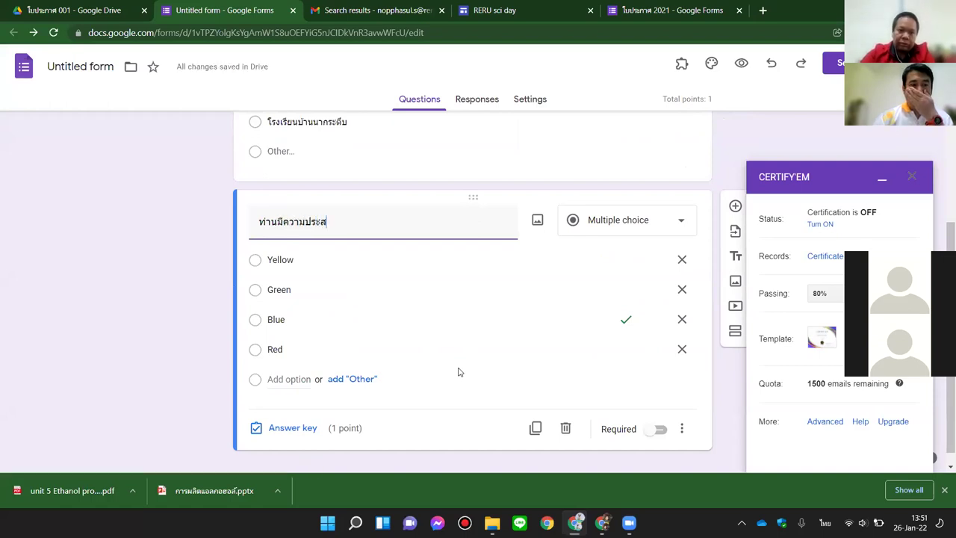
{"action": "type", "text": "ค์จะเข้าร่วมการ"}
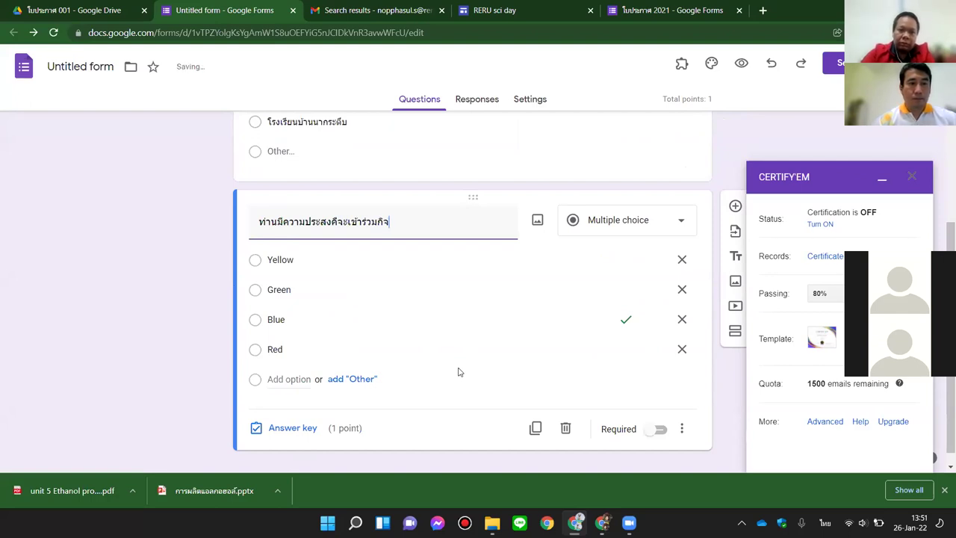
{"action": "type", "text": "อีกครั้งหรือไม่ในอนาคต"}
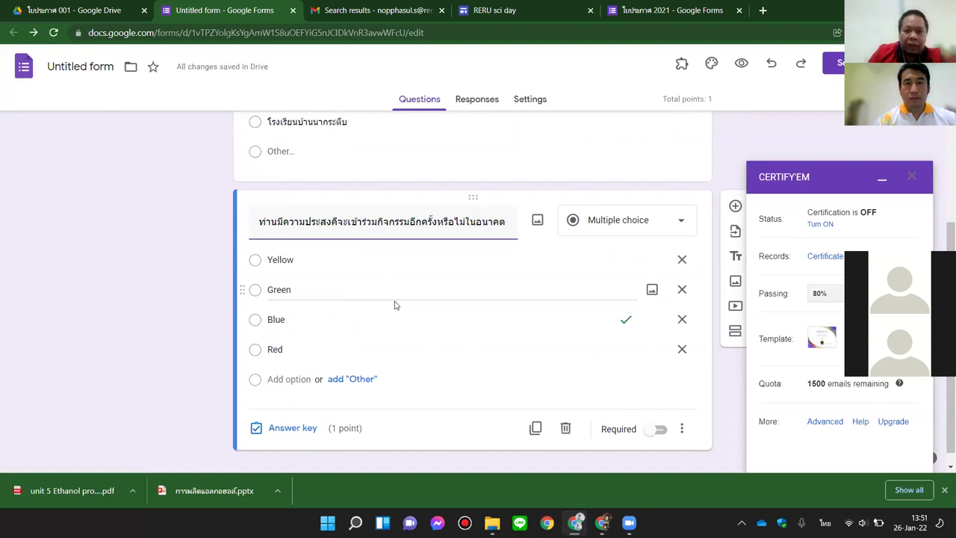
Step: Replace the colours with ประสงค์เข้าร่วม, ไม่แน่ใจ and ไม่เข้าร่วม, and delete Red
{"action": "left_click", "coordinate": [316, 260]}
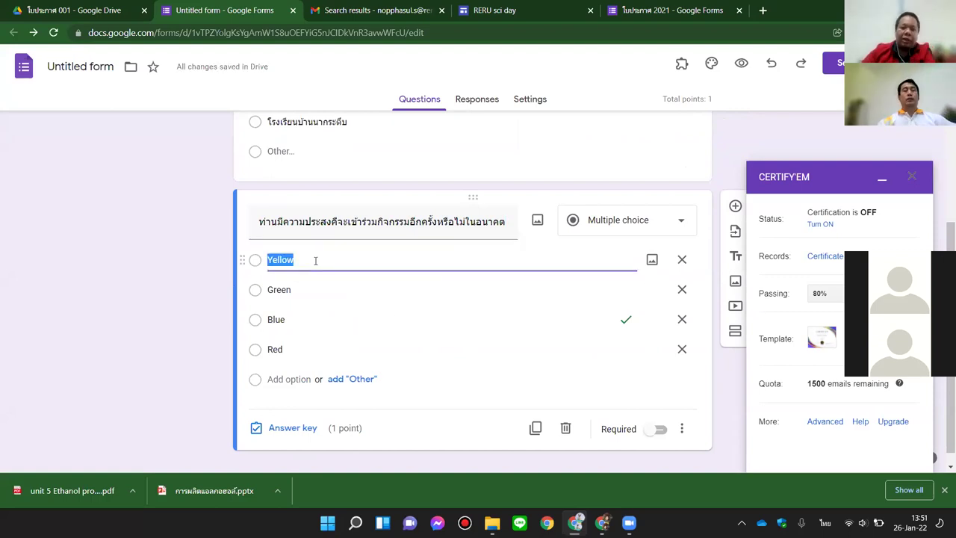
{"action": "type", "text": "ประสงค์เข้าร่"}
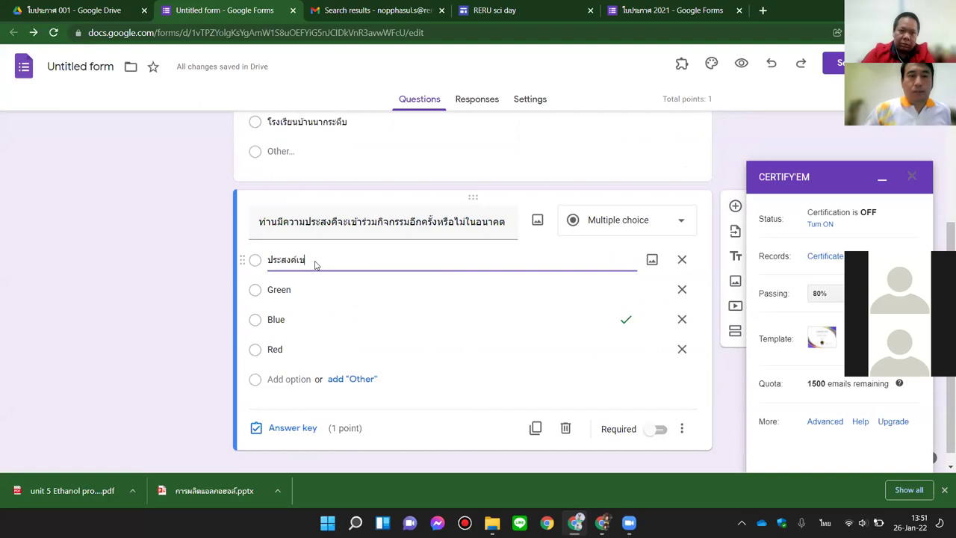
{"action": "type", "text": "วม"}
{"action": "key", "text": "Return"}
{"action": "type", "text": "ไม่แน่ใจ"}
{"action": "key", "text": "Return"}
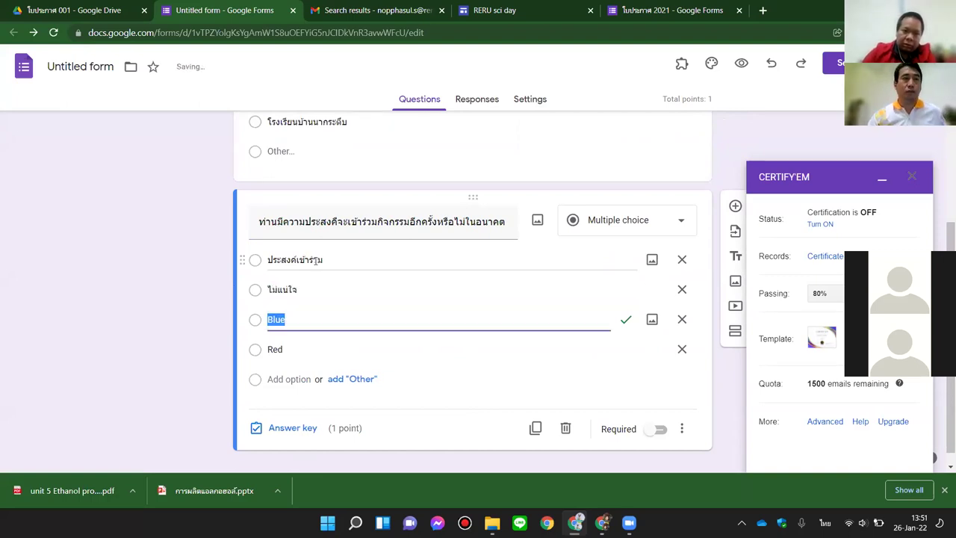
{"action": "type", "text": "ไม่เข้าร่วม"}
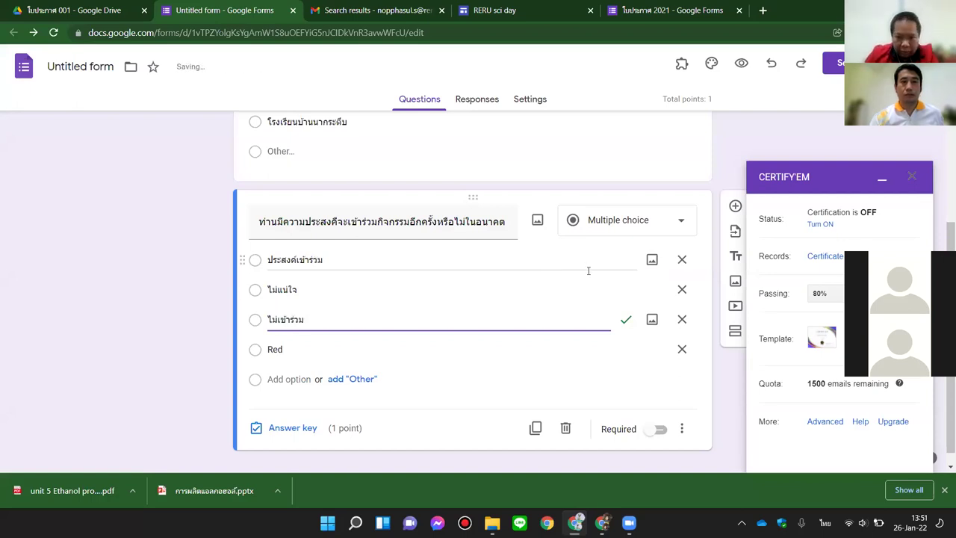
{"action": "left_click", "coordinate": [682, 348]}
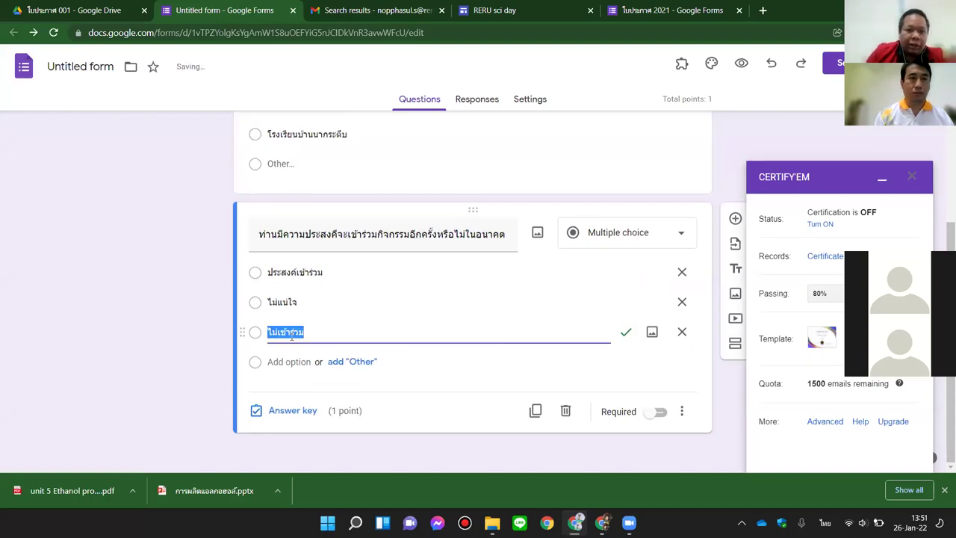
Step: Mark all three participation answers correct in the answer key, then make the question required
{"action": "left_click", "coordinate": [302, 410]}
{"action": "left_click", "coordinate": [291, 369]}
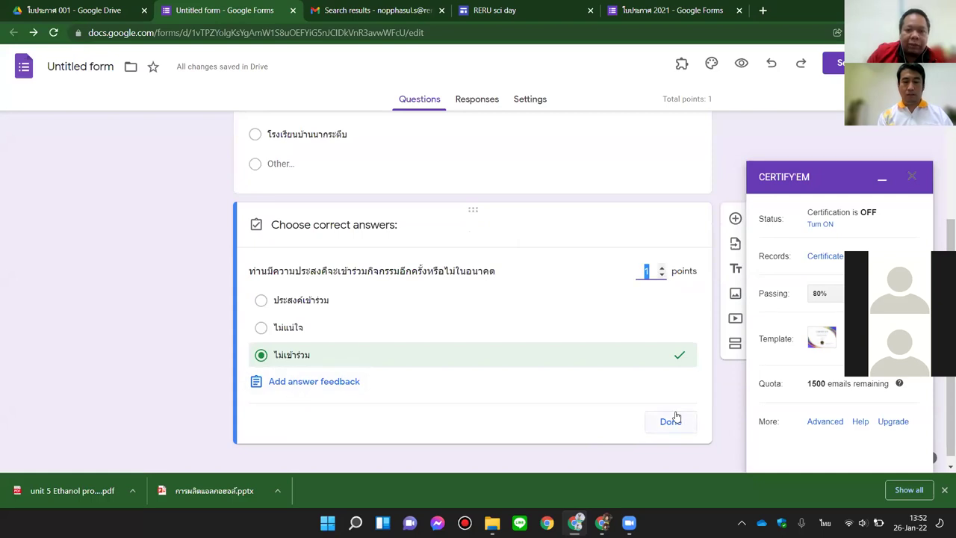
{"action": "left_click", "coordinate": [671, 421]}
{"action": "left_click", "coordinate": [290, 413]}
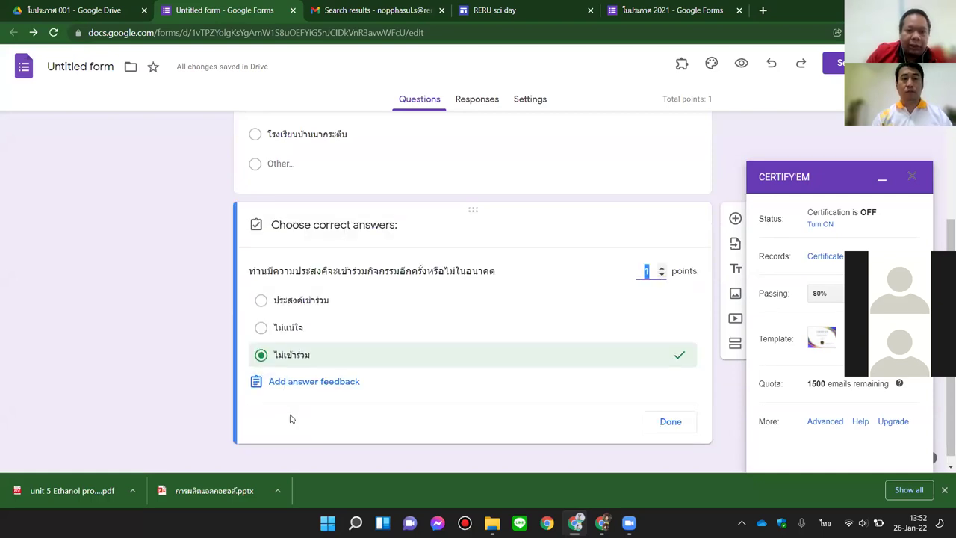
{"action": "left_click", "coordinate": [306, 299]}
{"action": "left_click", "coordinate": [303, 334]}
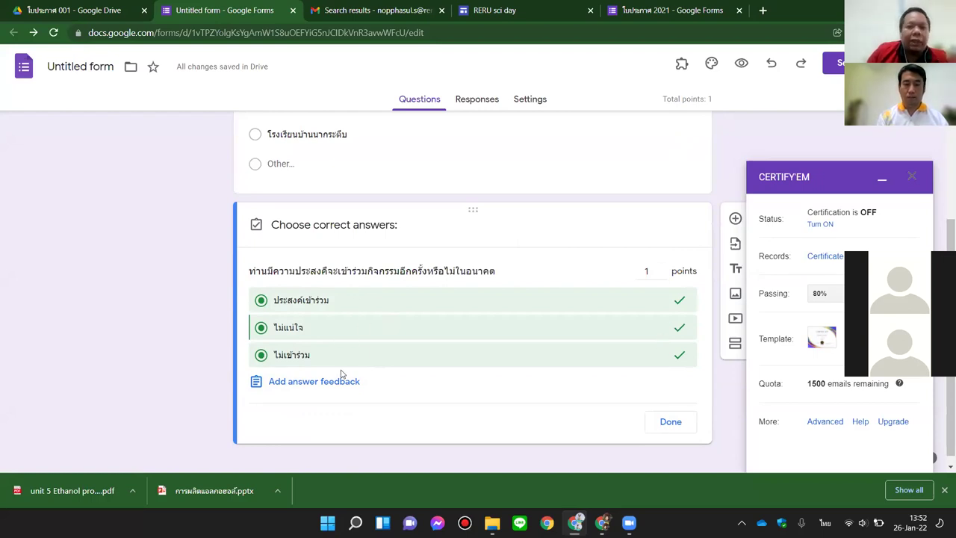
{"action": "left_click", "coordinate": [676, 427]}
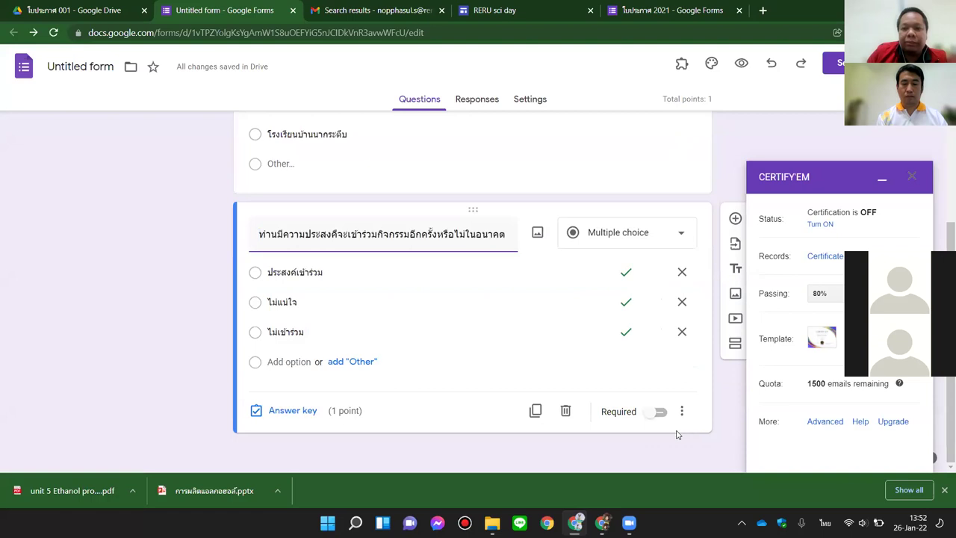
{"action": "left_click", "coordinate": [659, 411]}
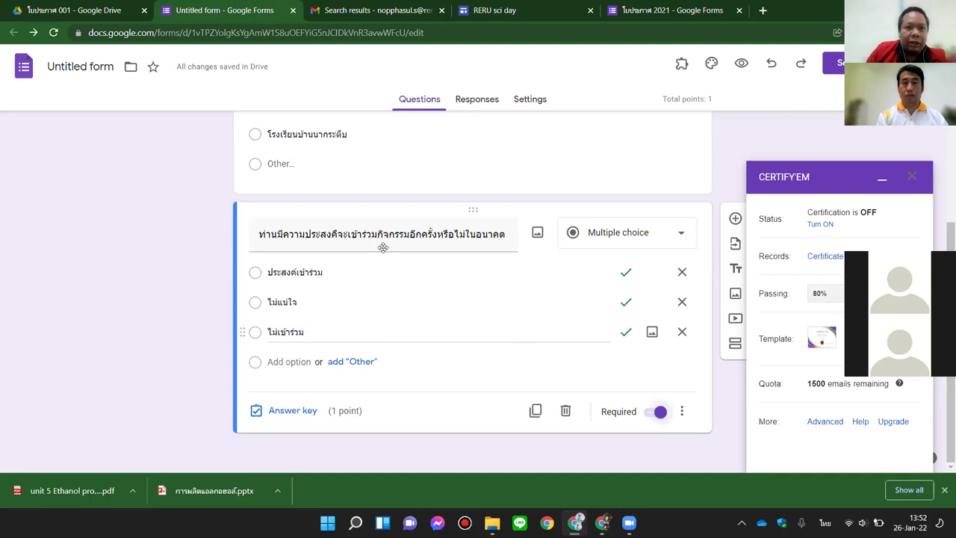
{"action": "left_click", "coordinate": [380, 10]}
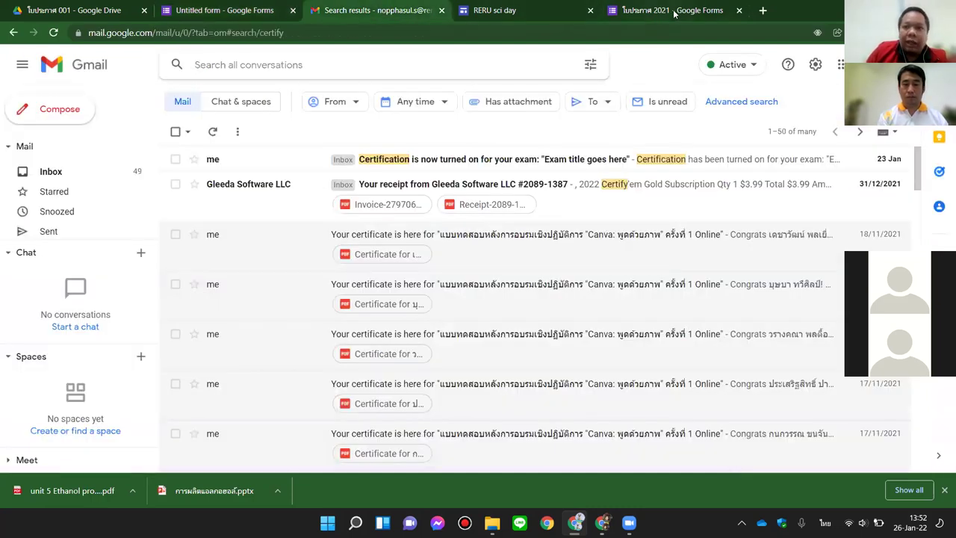
Step: Close the RERU sci day and ใบประกาศ 2021 form tabs
{"action": "left_click", "coordinate": [677, 14]}
{"action": "left_click", "coordinate": [591, 11]}
{"action": "left_click", "coordinate": [591, 10]}
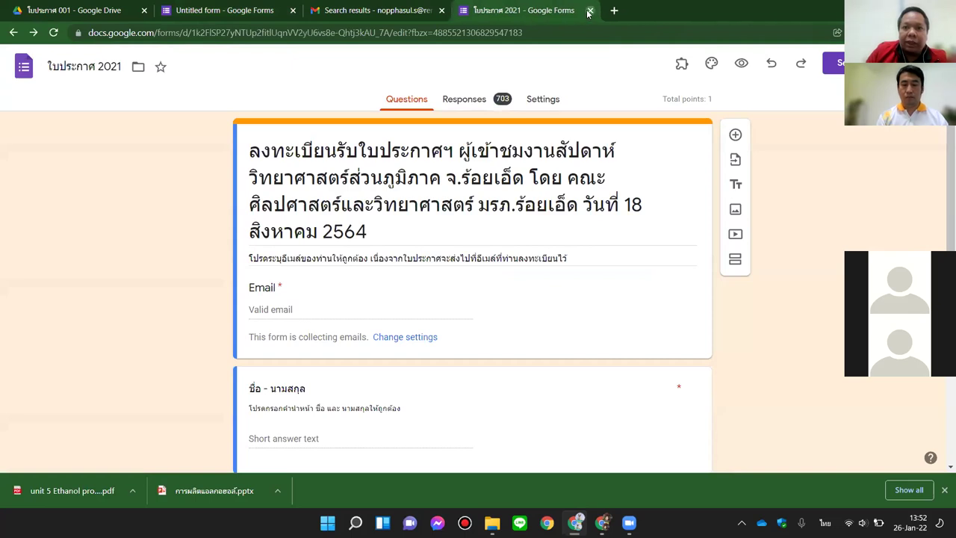
Step: In a new tab, go to Google Drive and open the Untitled presentation
{"action": "left_click", "coordinate": [465, 10]}
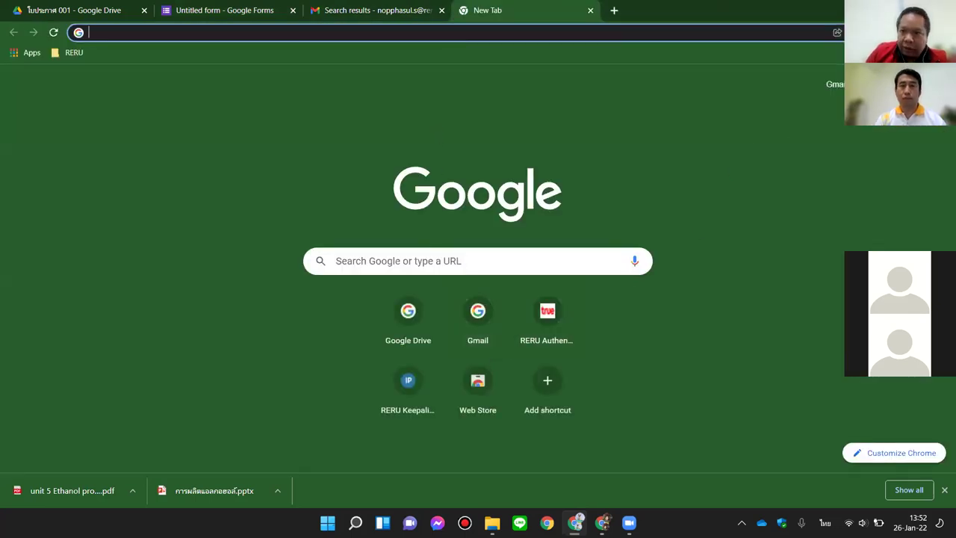
{"action": "left_click", "coordinate": [911, 84]}
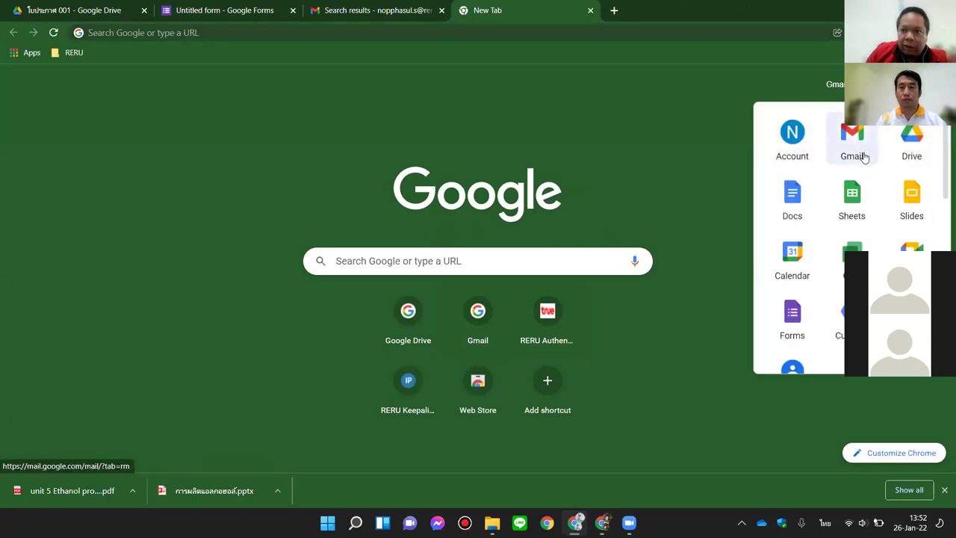
{"action": "left_click", "coordinate": [909, 142]}
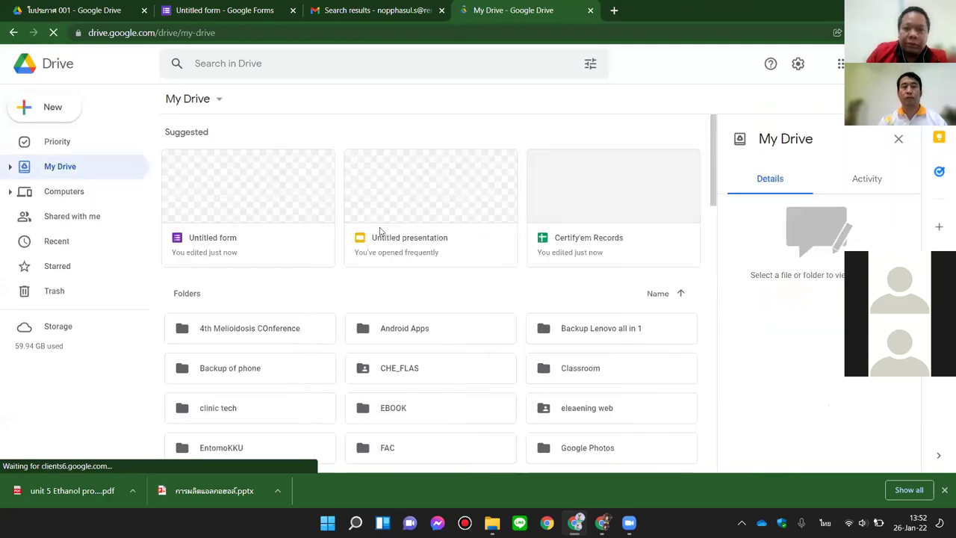
{"action": "left_click", "coordinate": [405, 224]}
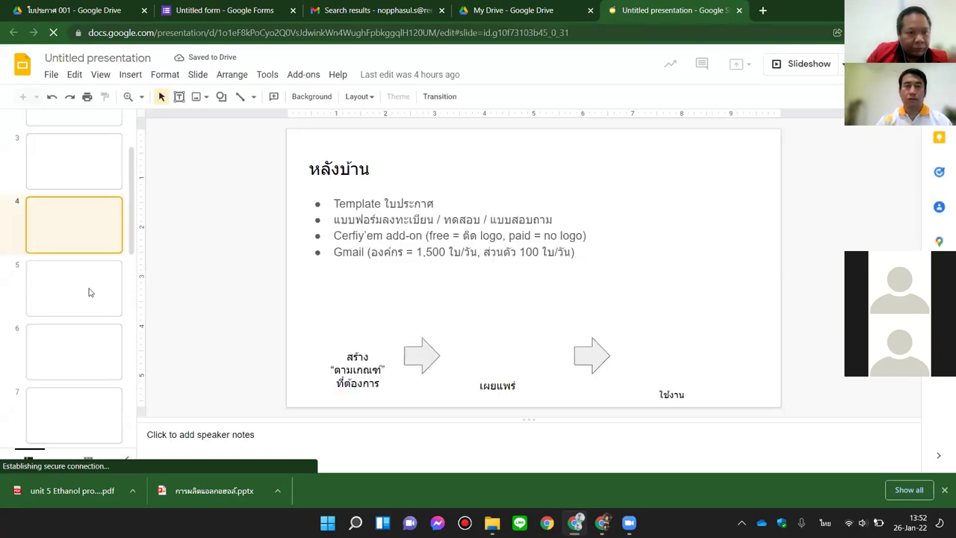
Step: Review slide 5 on working conditions and slide 6's certificate flow, then return to the Untitled form
{"action": "left_click", "coordinate": [88, 292]}
{"action": "scroll", "coordinate": [88, 290], "scroll_direction": "down", "scroll_amount": 2}
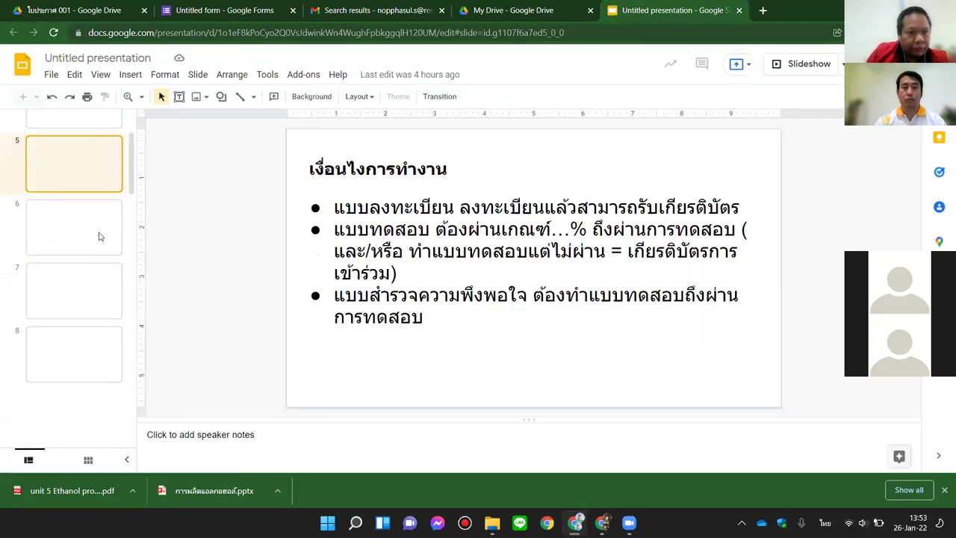
{"action": "left_click", "coordinate": [100, 236]}
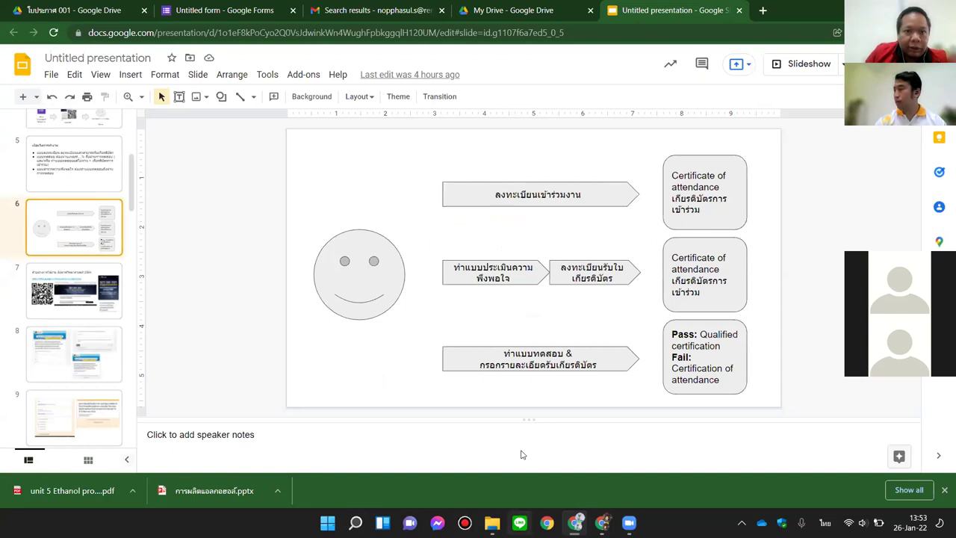
{"action": "key", "text": "ctrl+2"}
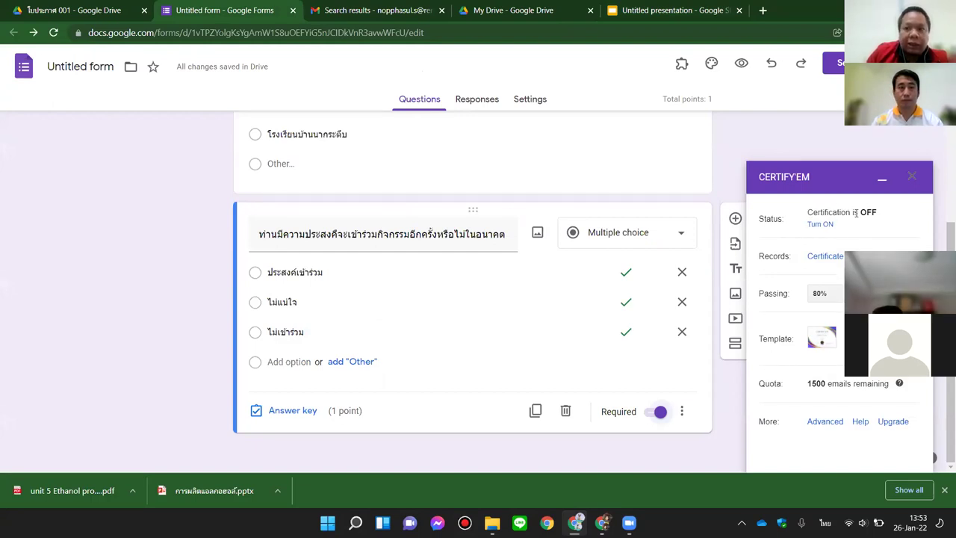
Step: Turn Certify'em certification from OFF to ON for the form
{"action": "left_click_drag", "start_coordinate": [861, 213], "coordinate": [876, 213]}
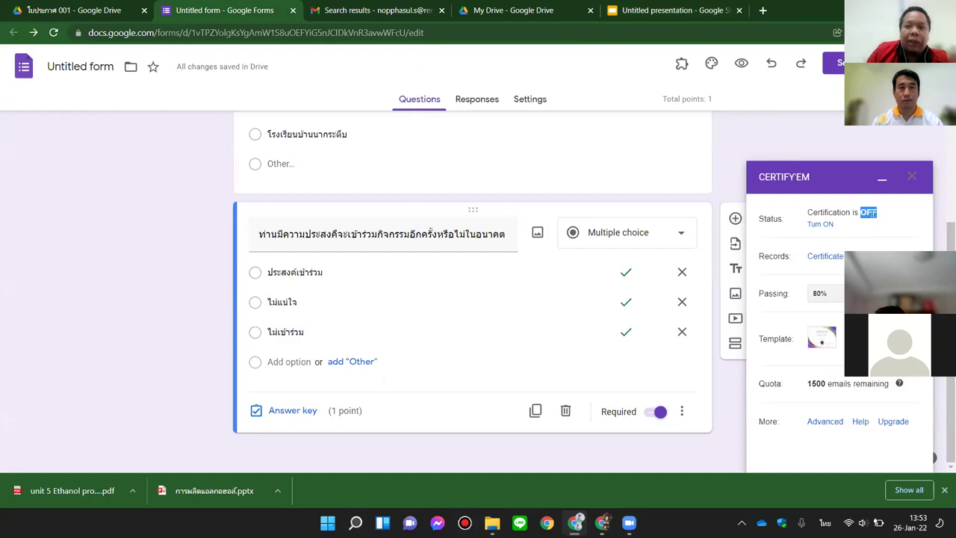
{"action": "left_click", "coordinate": [823, 228]}
{"action": "left_click", "coordinate": [822, 226]}
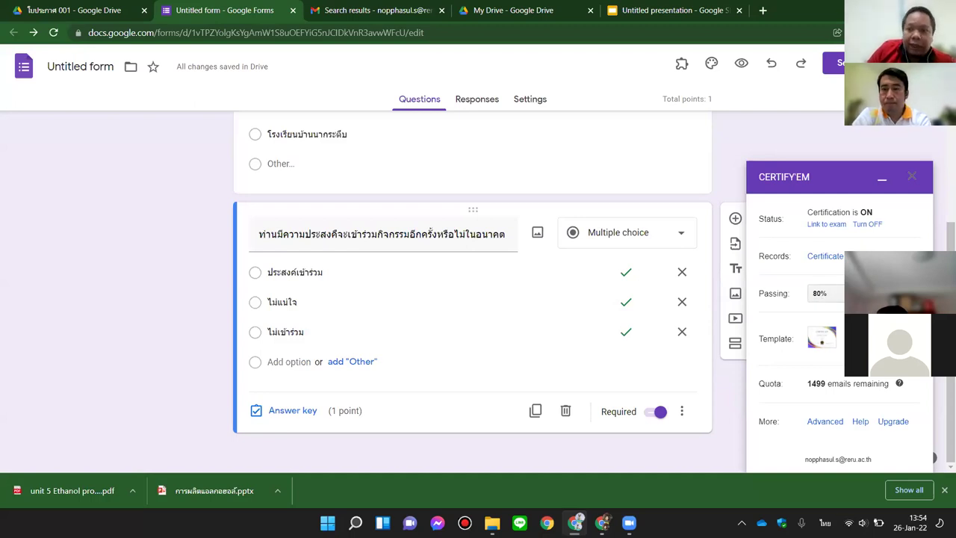
{"action": "left_click", "coordinate": [825, 293]}
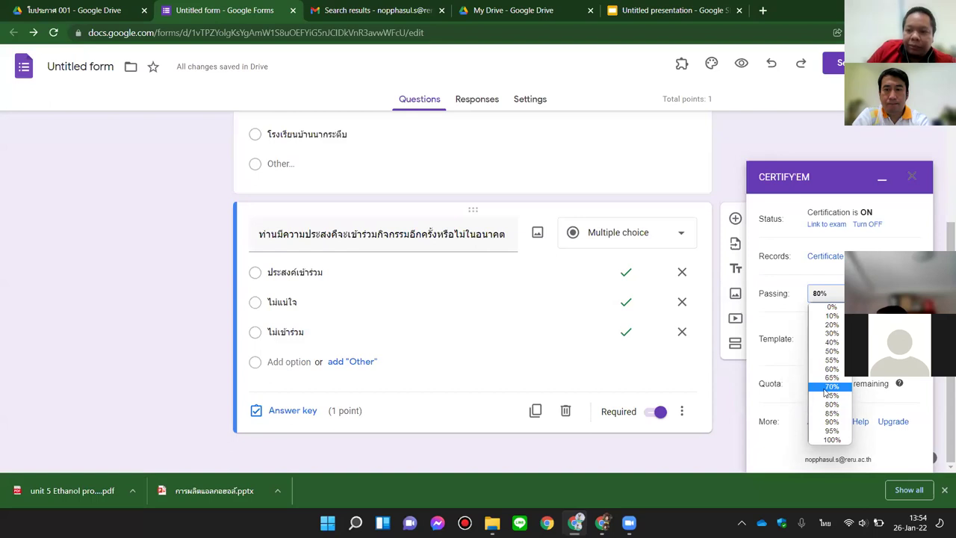
Step: Set the Certify'em passing score to 70% and bring up the certificate template choices
{"action": "left_click", "coordinate": [828, 387]}
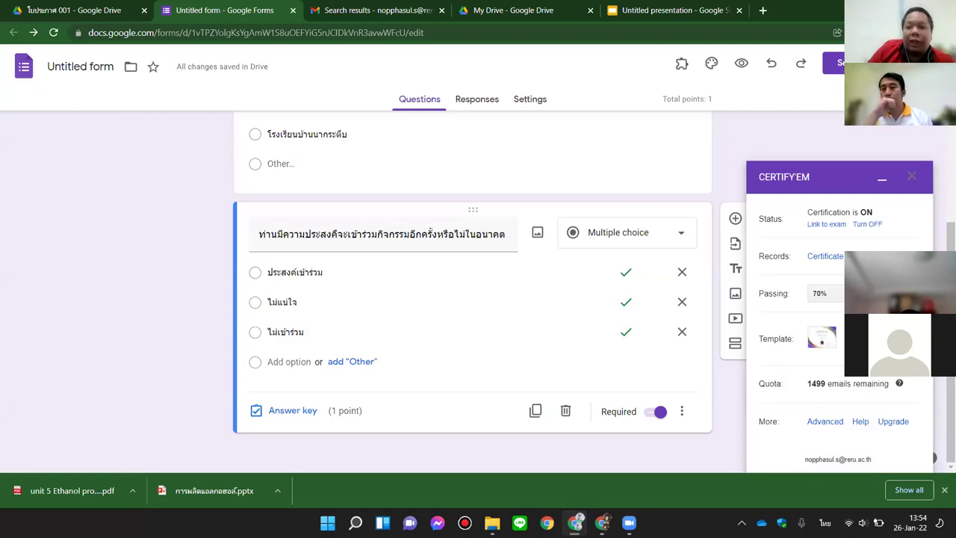
{"action": "left_click", "coordinate": [821, 338]}
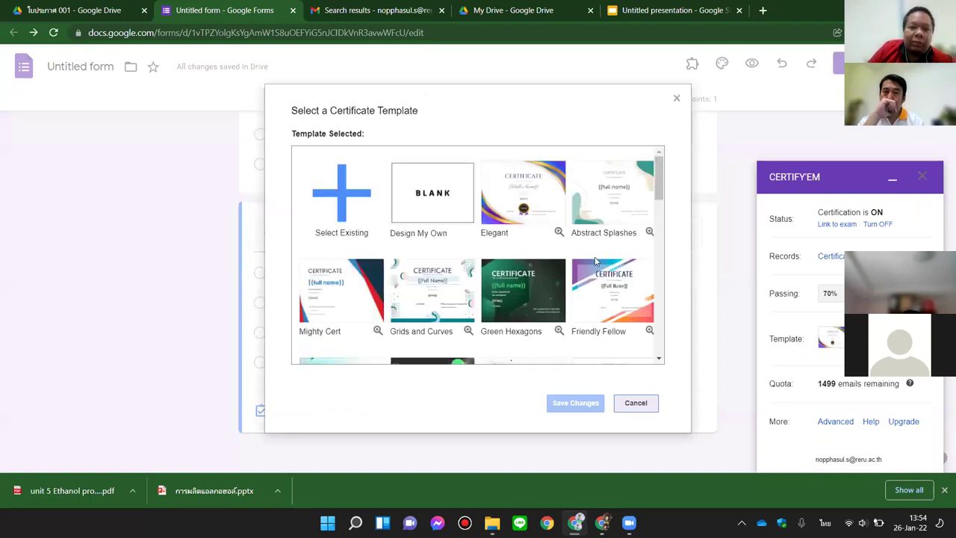
Step: Choose the blank Design My Own certificate template and save it
{"action": "left_click", "coordinate": [431, 201]}
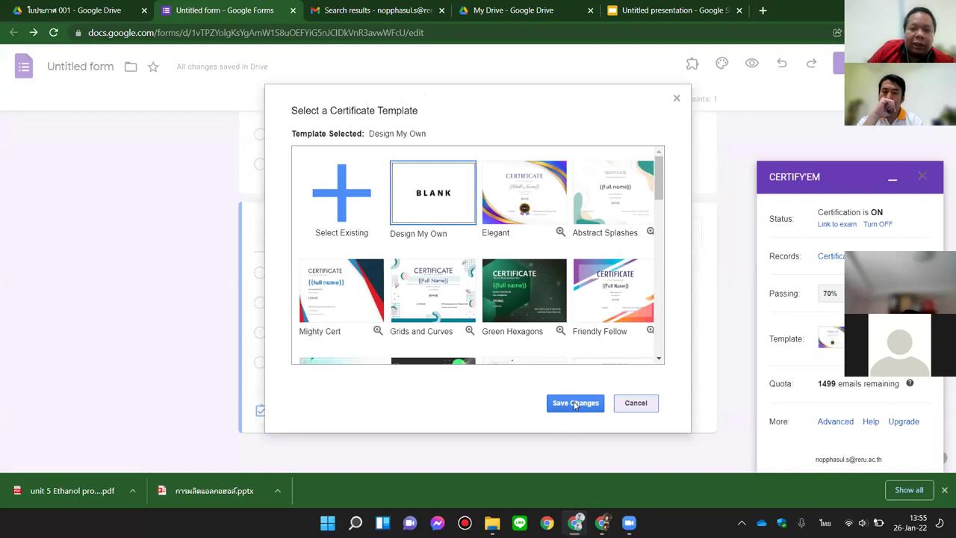
{"action": "left_click", "coordinate": [574, 404]}
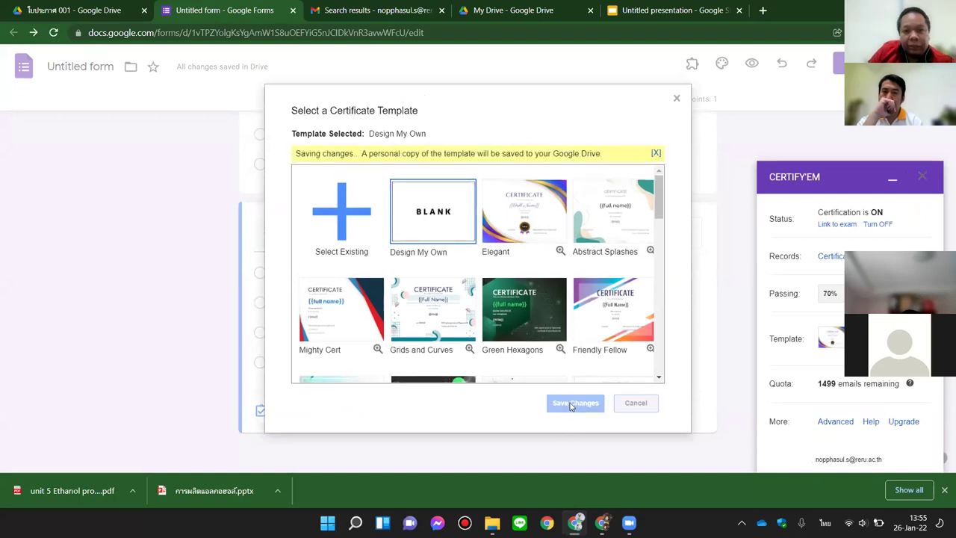
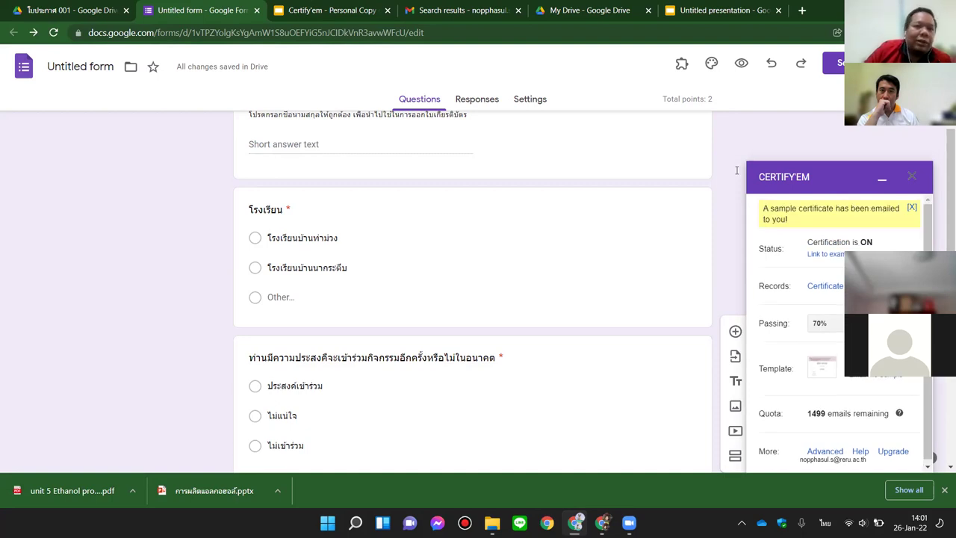
Step: Open the sample certificate email in Gmail, preview its PDF attachment, then close the Gmail tab
{"action": "key", "text": "ctrl+1"}
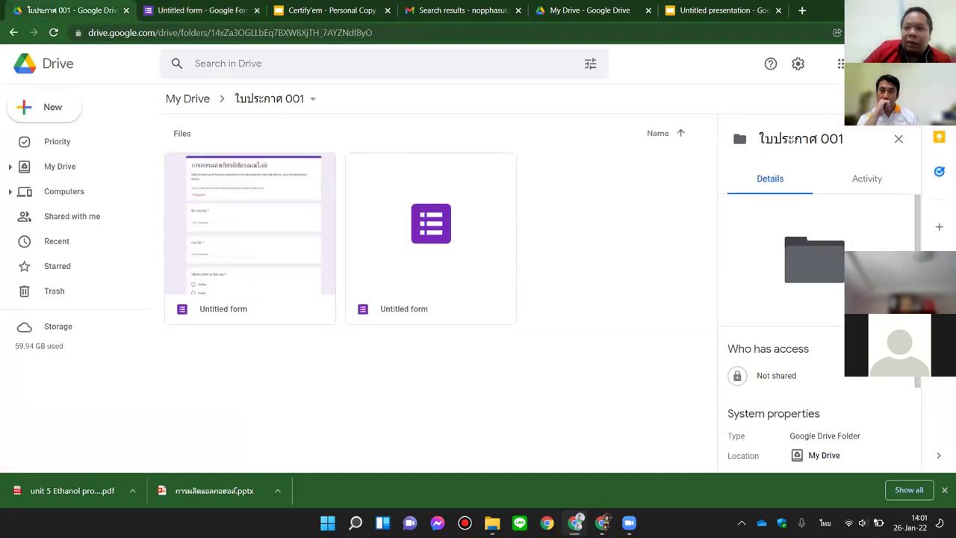
{"action": "left_click", "coordinate": [840, 64]}
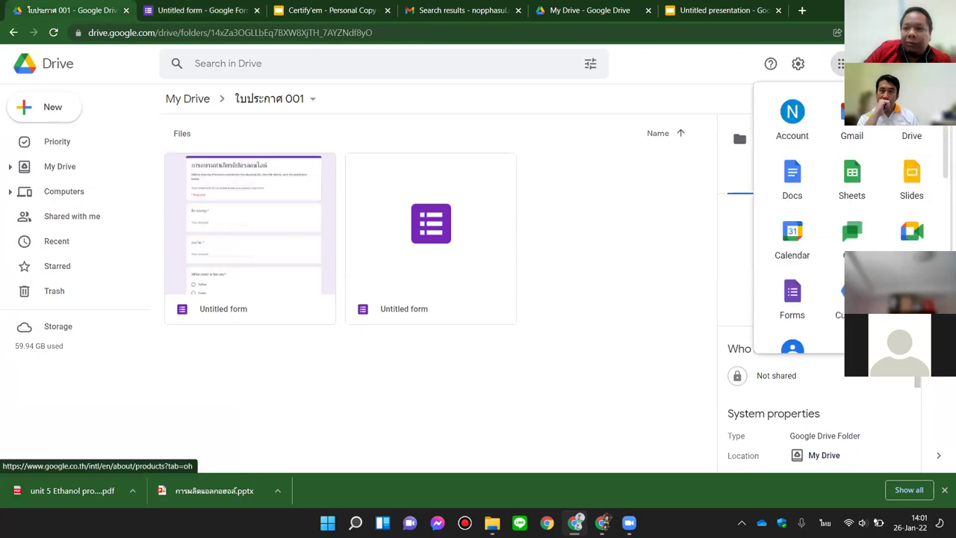
{"action": "left_click", "coordinate": [852, 120]}
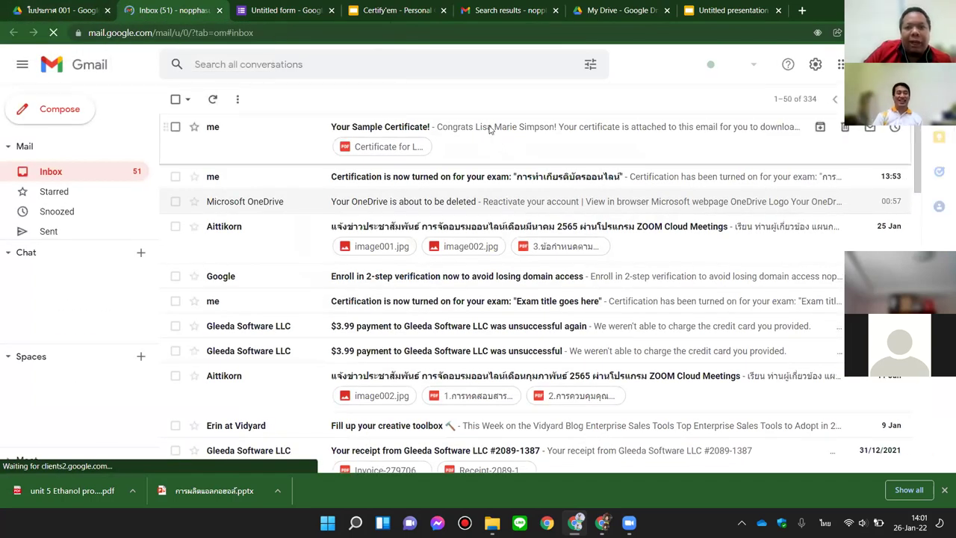
{"action": "left_click", "coordinate": [489, 130]}
{"action": "left_click", "coordinate": [236, 282]}
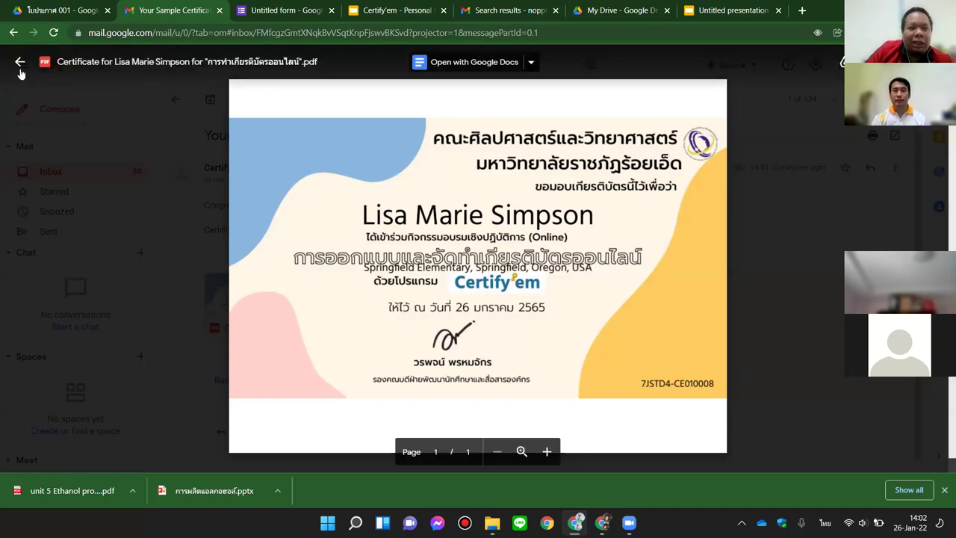
{"action": "left_click", "coordinate": [20, 63]}
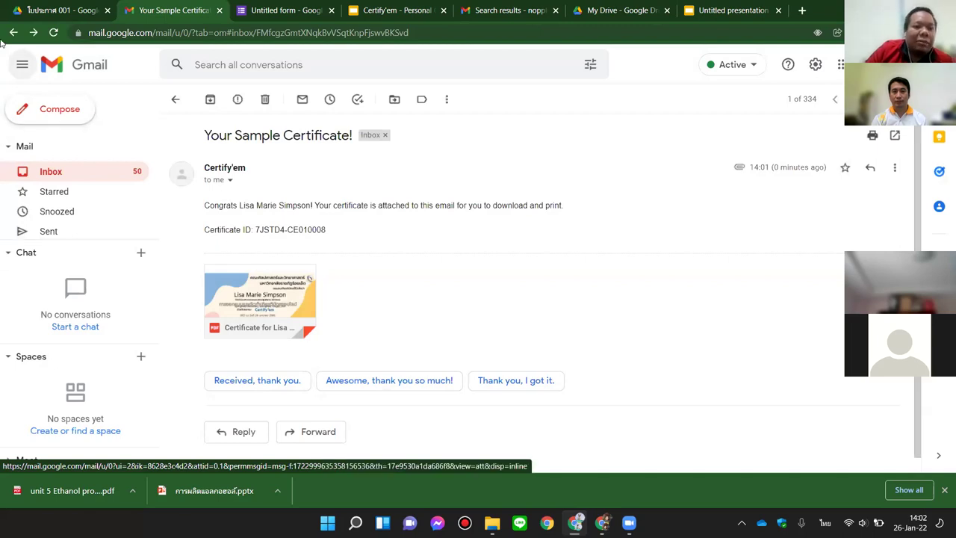
{"action": "left_click", "coordinate": [219, 10]}
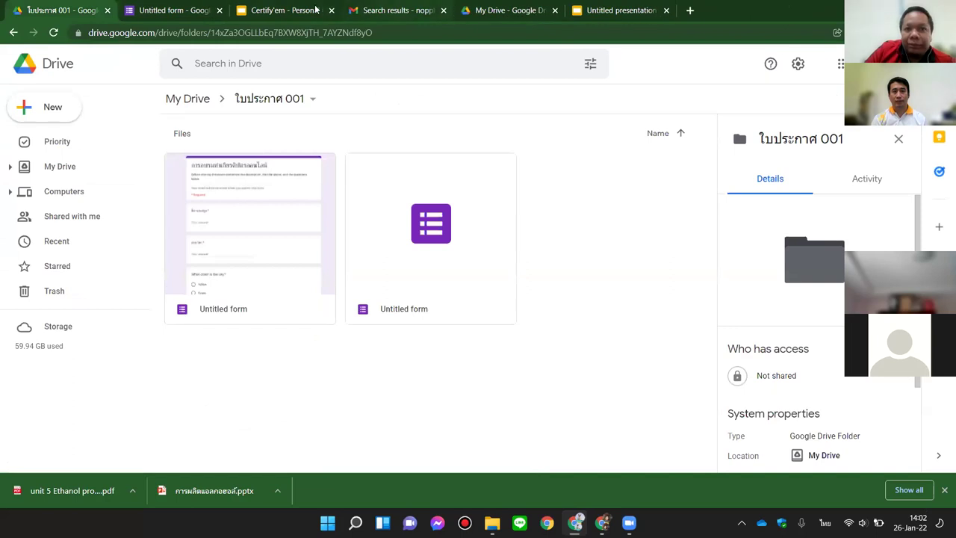
Step: Return to the form editor and open the Advanced Options dialog from the Certify'em sidebar
{"action": "left_click", "coordinate": [169, 13]}
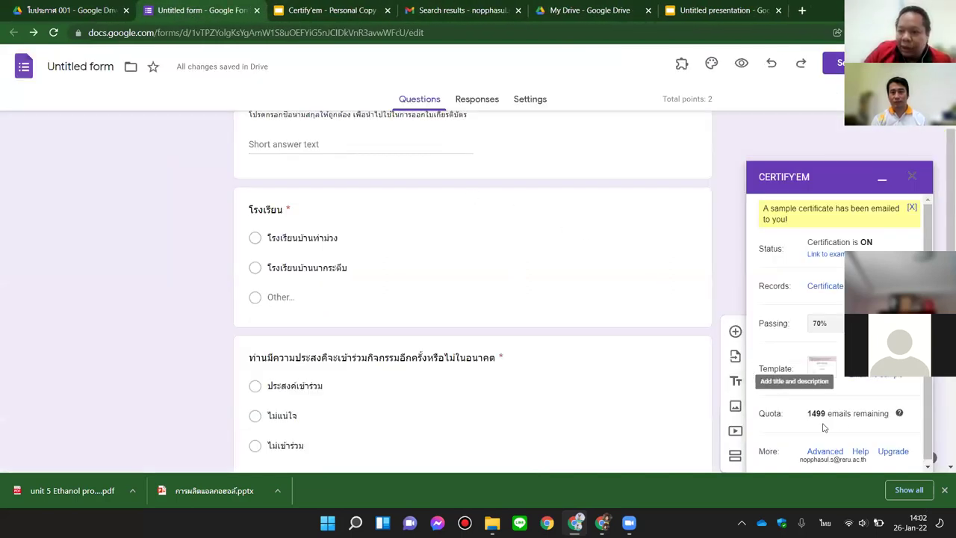
{"action": "scroll", "coordinate": [829, 426], "scroll_direction": "down", "scroll_amount": 1}
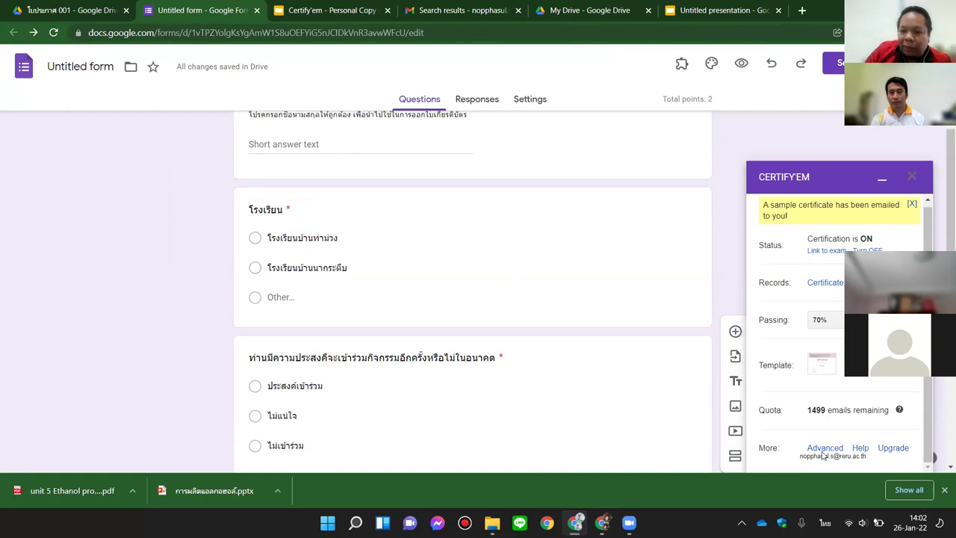
{"action": "left_click", "coordinate": [825, 448]}
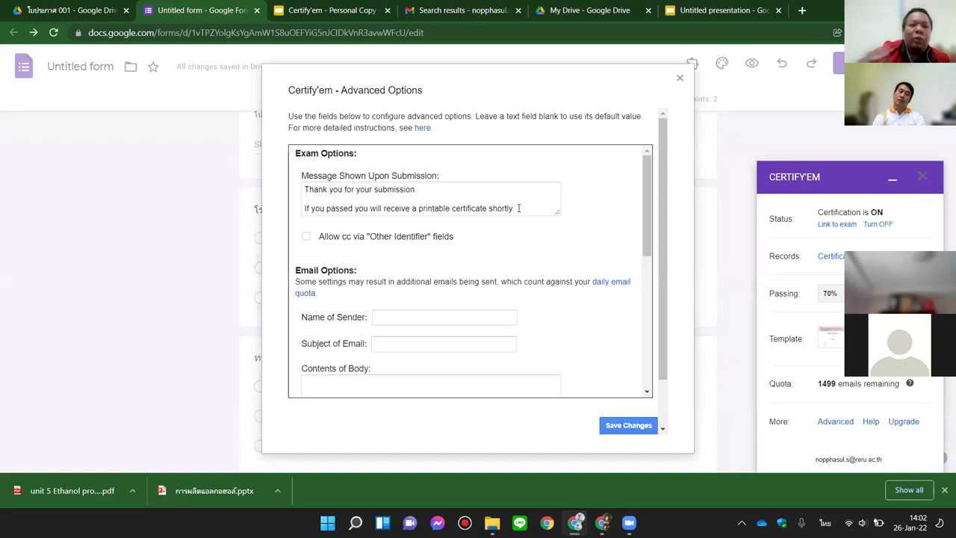
Step: Replace the submission message with 'ขอบคุณน้องๆ ที่เข้าร่วมกิจกรรม หวังว่าปีหน้าจะได้พบกันใหม่ > <'
{"action": "left_click_drag", "start_coordinate": [518, 208], "coordinate": [294, 183]}
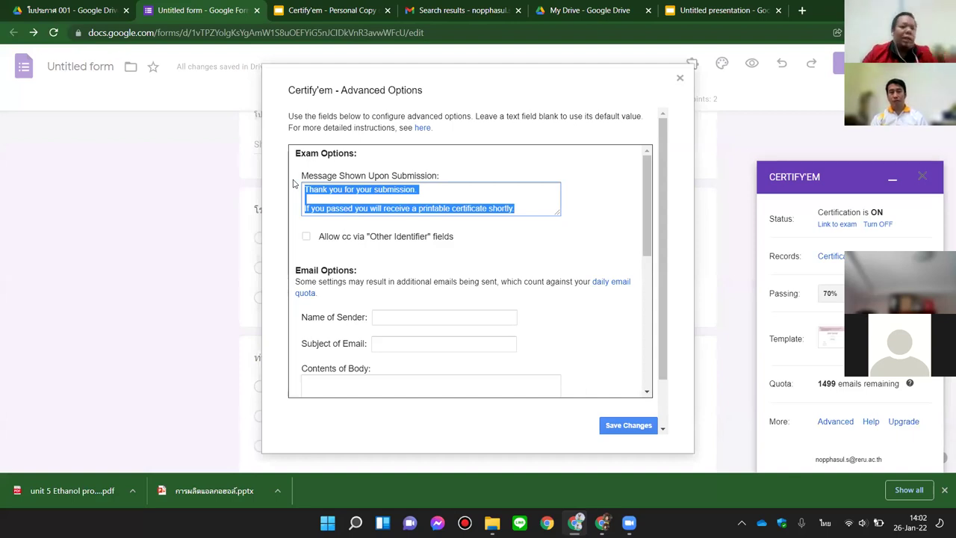
{"action": "type", "text": "ขอบคุณน้องๆ ท"}
{"action": "type", "text": "ี่เข้าร่วมกิจกรรม "}
{"action": "type", "text": "หวังว่าปี"}
{"action": "type", "text": "หน้าจะได้พบกันใหม่"}
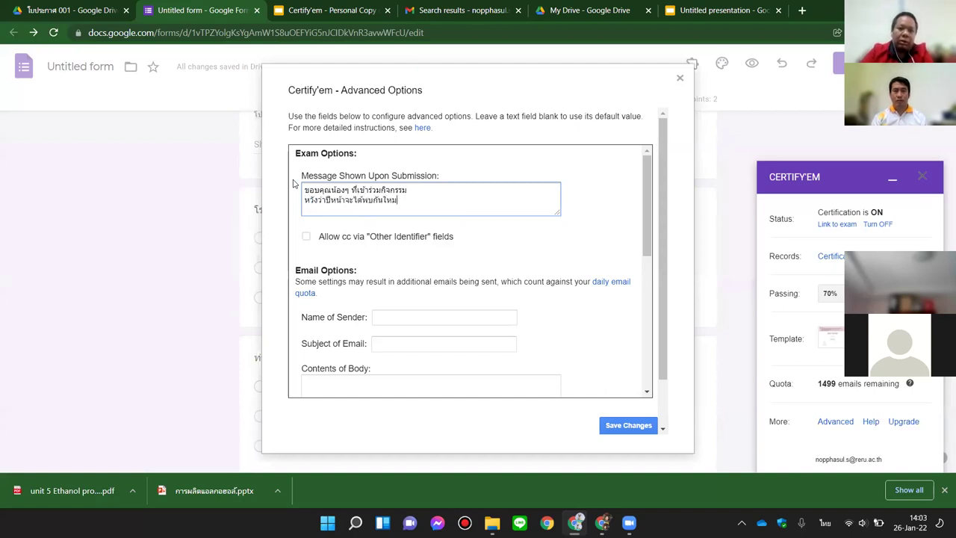
{"action": "key", "text": "grave"}
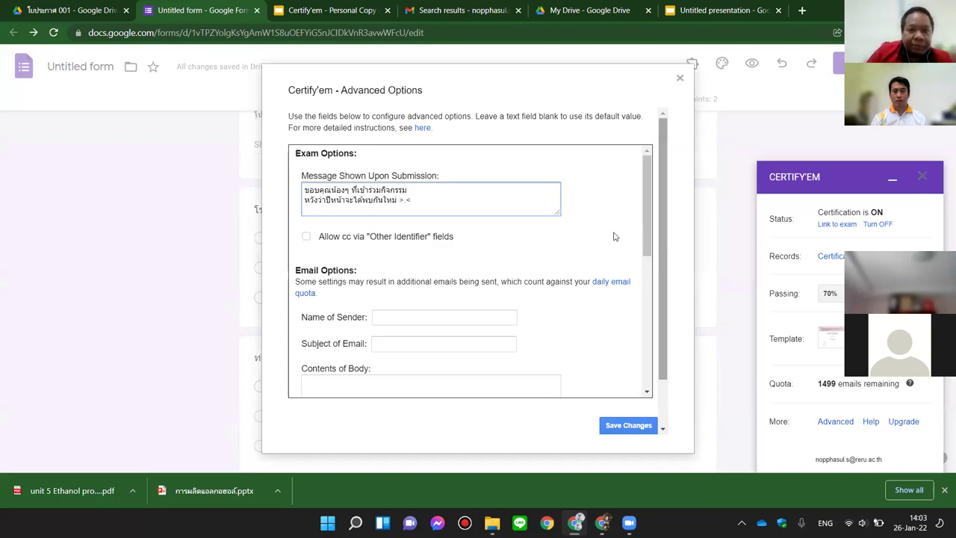
{"action": "left_click_drag", "start_coordinate": [645, 201], "coordinate": [647, 233]}
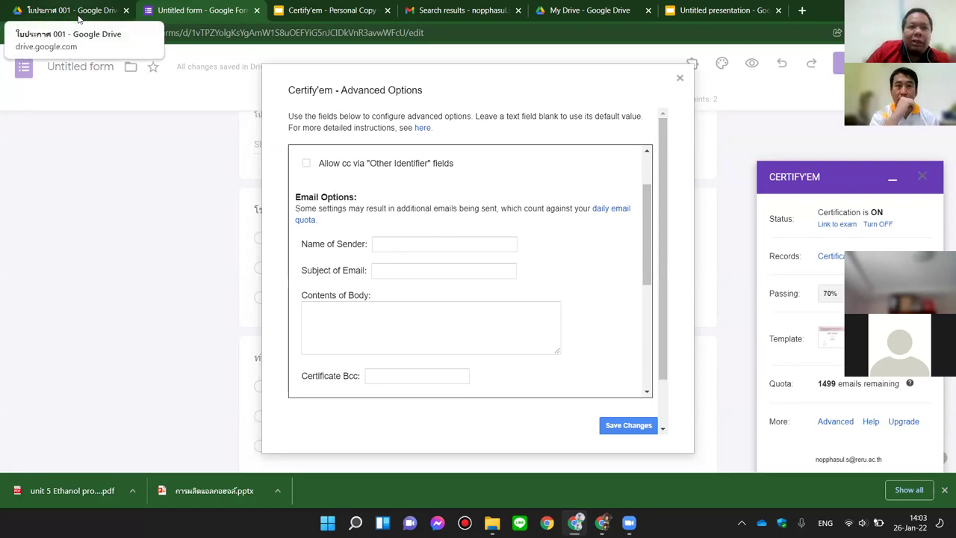
{"action": "left_click", "coordinate": [78, 17]}
Step: Open the 'Your Sample Certificate!' email in a new Gmail tab, then return to the form
{"action": "left_click", "coordinate": [838, 64]}
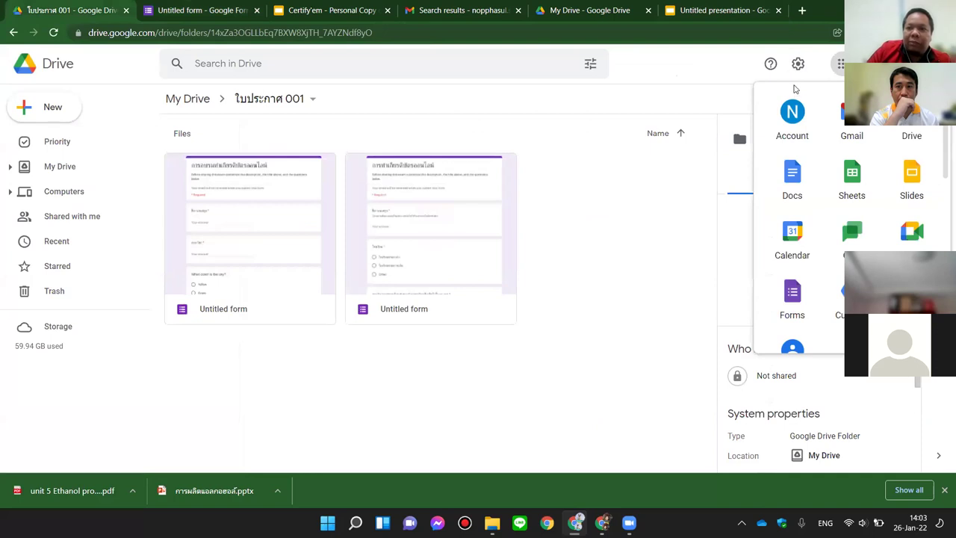
{"action": "left_click", "coordinate": [851, 125]}
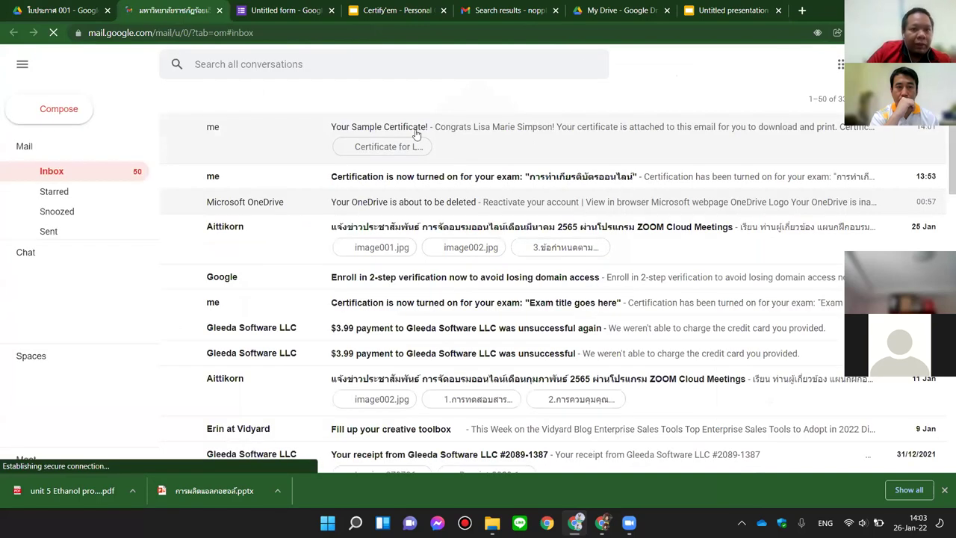
{"action": "left_click", "coordinate": [282, 157]}
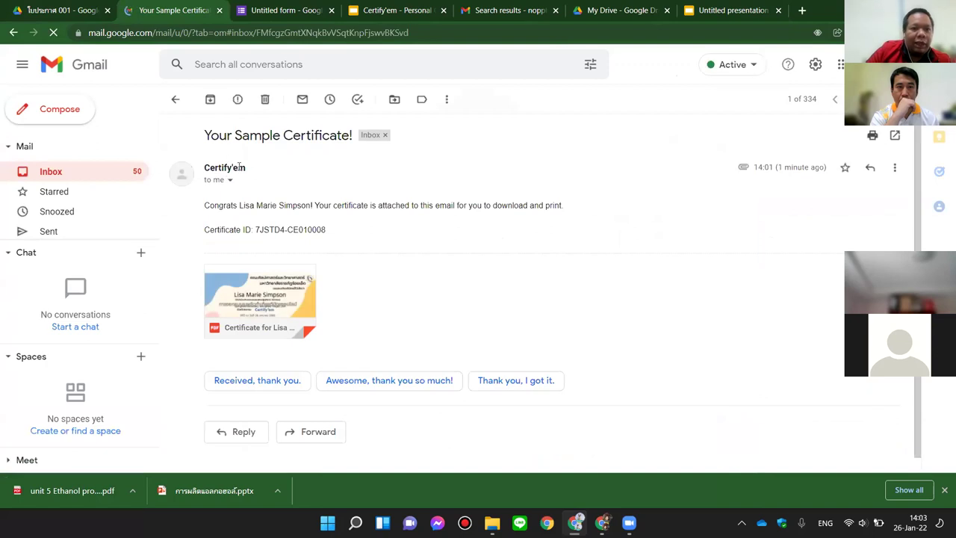
{"action": "left_click", "coordinate": [293, 9]}
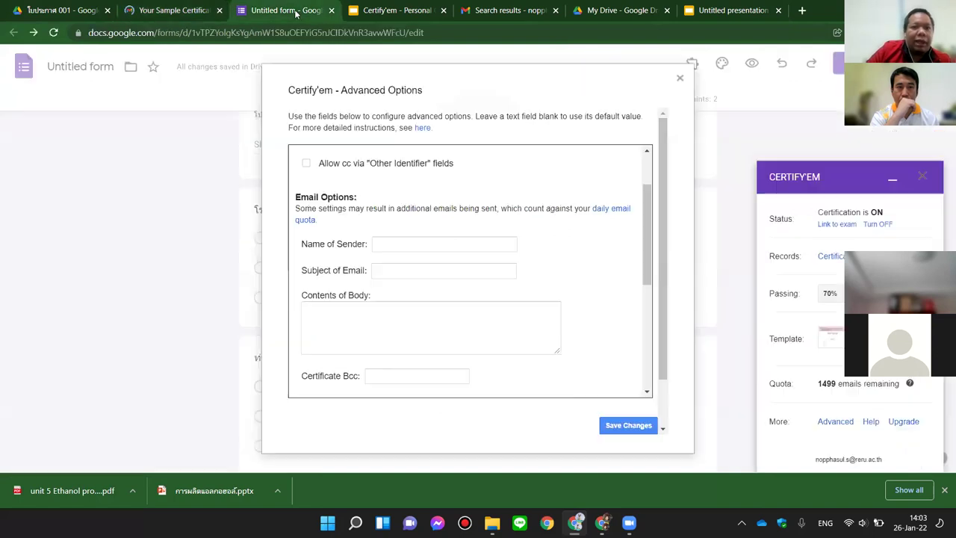
Step: Set the sender name to สโมสรนักศึกษาคณะศิลปศาสตร์และวิทยาศาสตร์ and the subject to เกียรติบัตรการเข้าค่าย...
{"action": "left_click", "coordinate": [387, 247]}
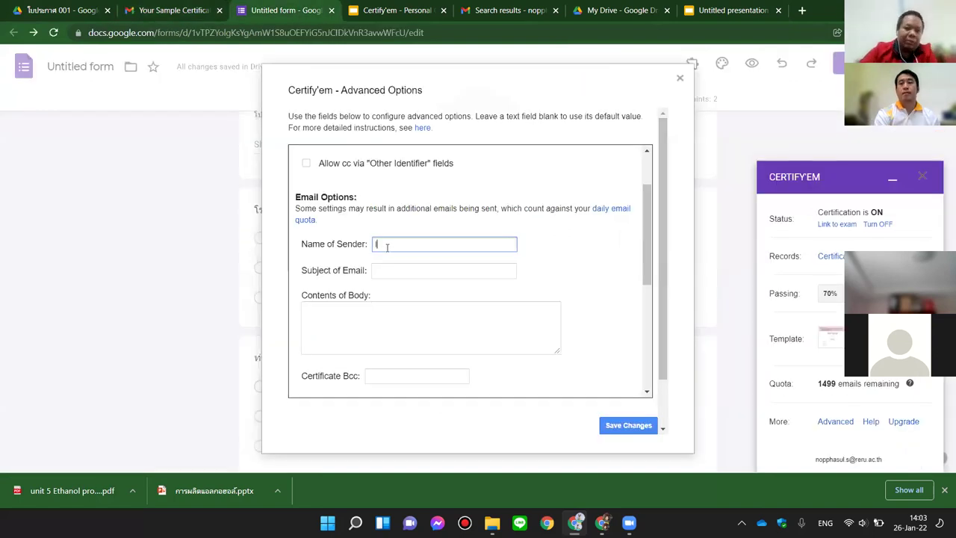
{"action": "key", "text": "alt+shift"}
{"action": "type", "text": "สโมสร"}
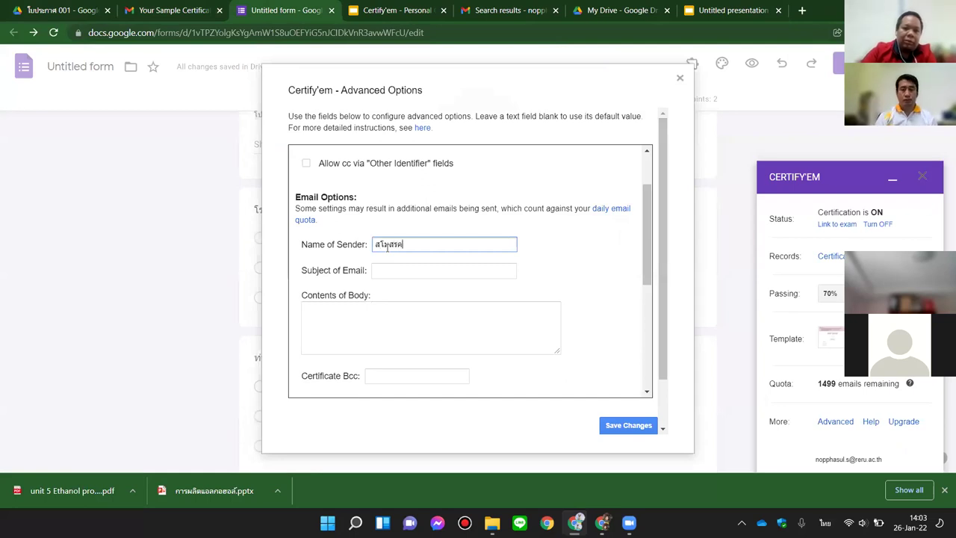
{"action": "type", "text": "นักศึก"}
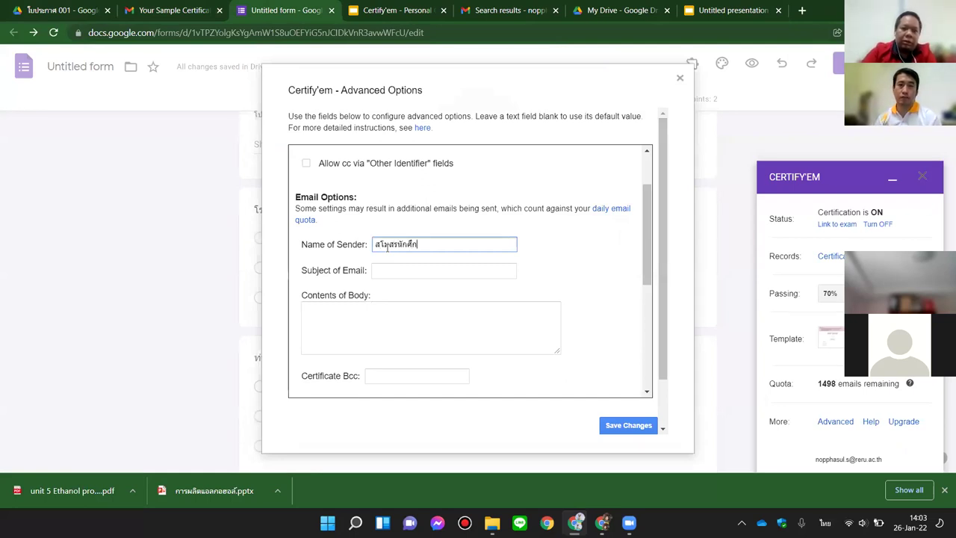
{"action": "type", "text": "ษาคณะศิลปศ"}
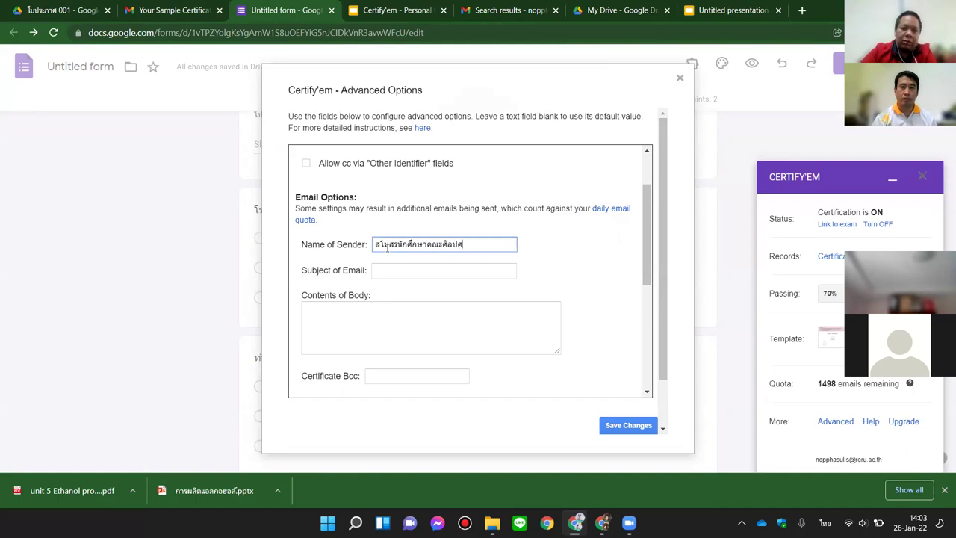
{"action": "type", "text": "าสตร์และวิทยาศาสตร์"}
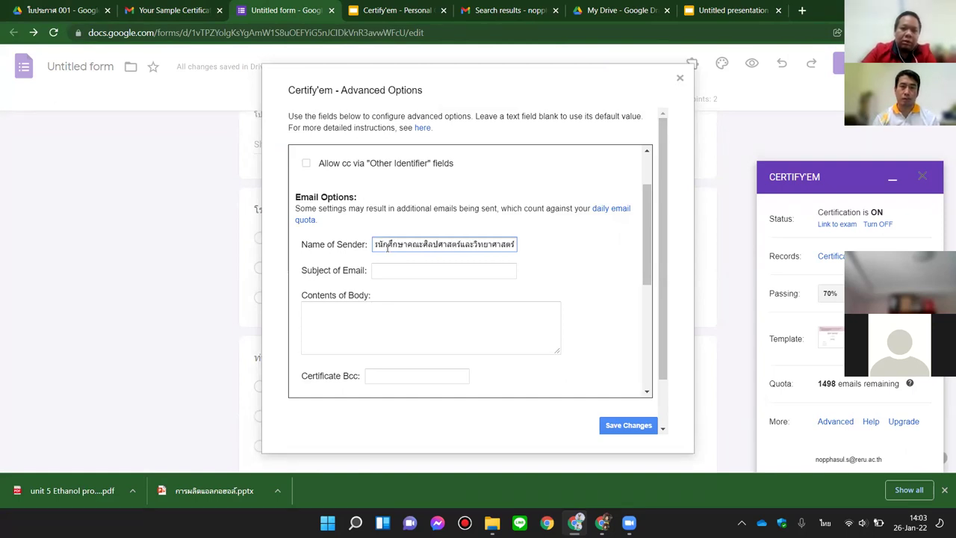
{"action": "left_click", "coordinate": [416, 274]}
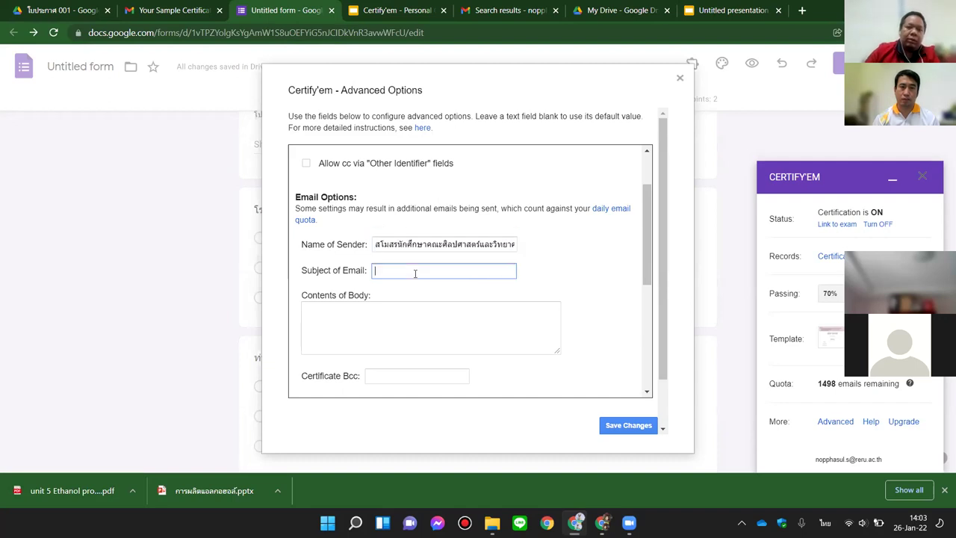
{"action": "type", "text": "เกียรติ"}
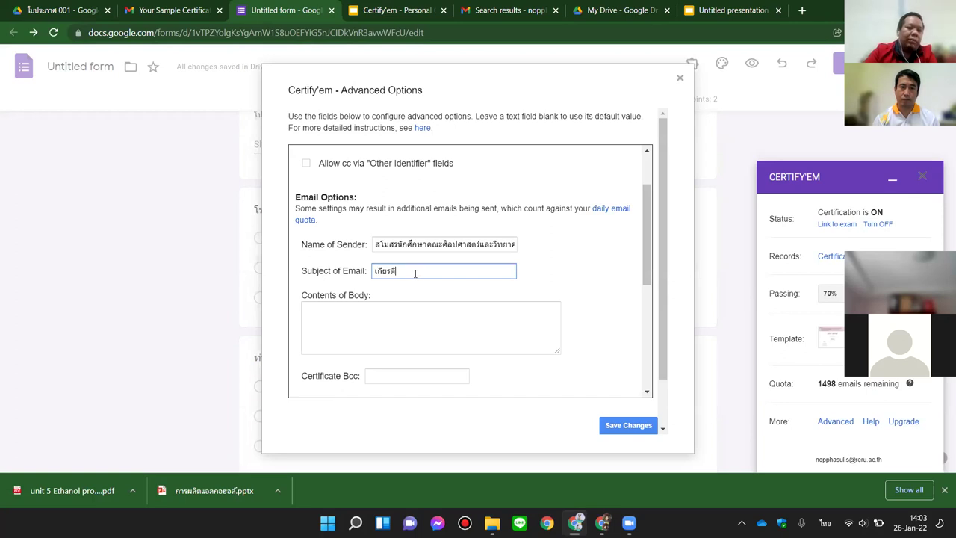
{"action": "type", "text": "บัตรการเข้าค่าย..."}
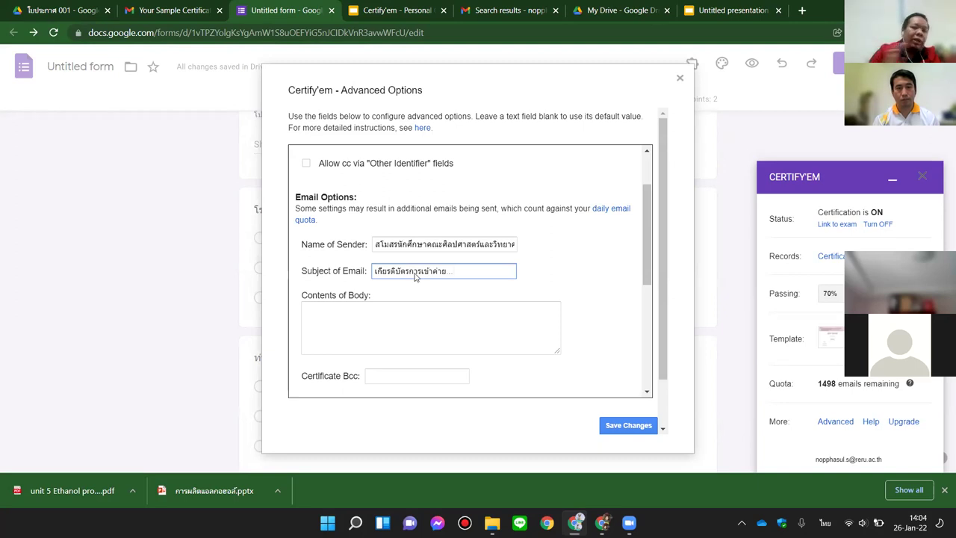
Step: Begin the email body with 'ใบเกียรติบัตรผู้เข้าร่วมกิจกรรม' and 'ขอบคุณที่เข้าร่วมกิจกรรมกับเรา'
{"action": "left_click", "coordinate": [311, 323]}
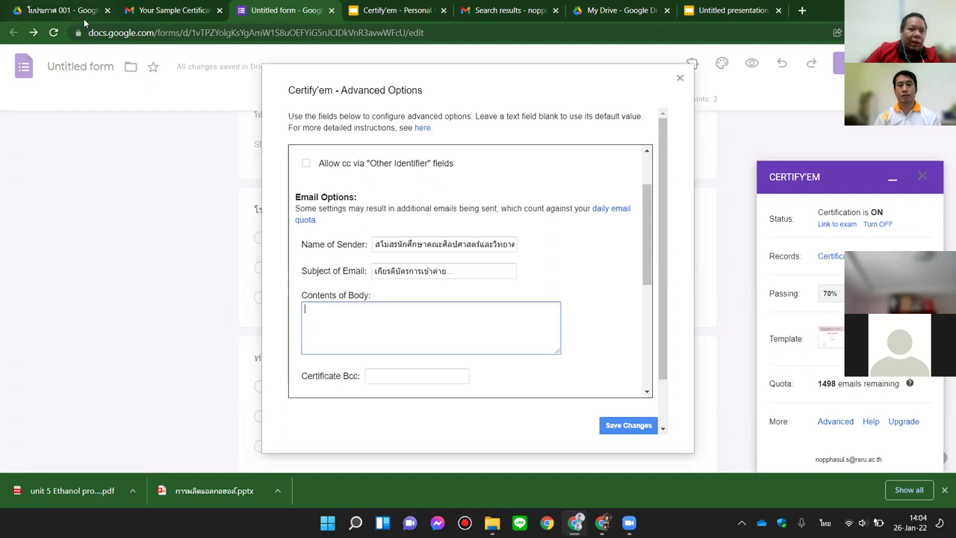
{"action": "left_click", "coordinate": [160, 11]}
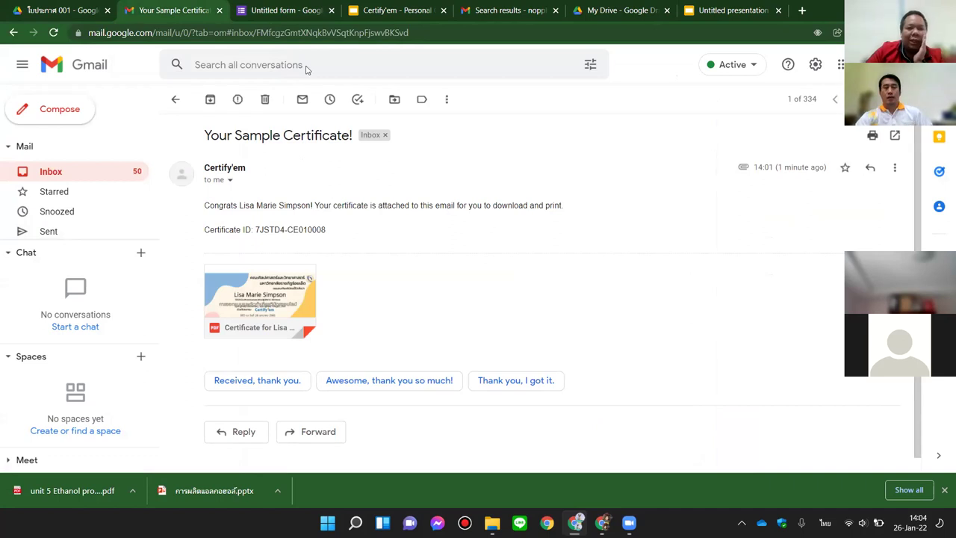
{"action": "left_click", "coordinate": [282, 15]}
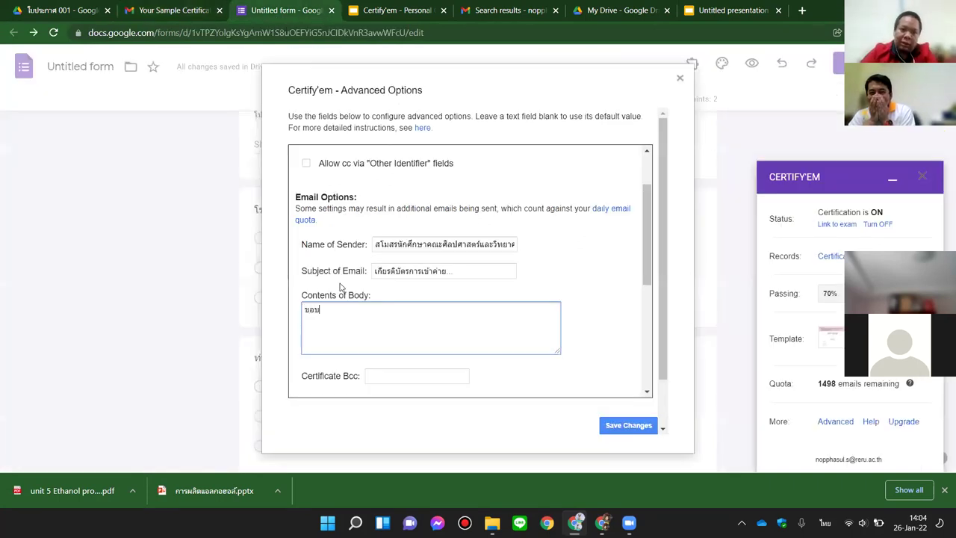
{"action": "key", "text": "BackSpace"}
{"action": "key", "text": "BackSpace"}
{"action": "key", "text": "BackSpace"}
{"action": "key", "text": "BackSpace"}
{"action": "type", "text": "ใบเกียรติบัต"}
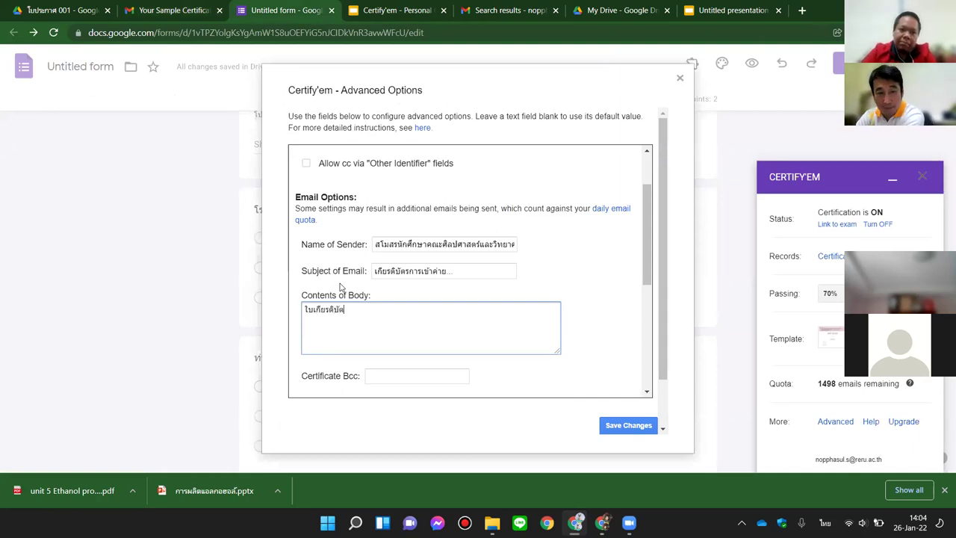
{"action": "type", "text": "รผู้เข้าร่วมกิจกรรม"}
{"action": "key", "text": "Return"}
{"action": "type", "text": "ขอบคุณที่เข้าร่วมกิจกรรมกับ"}
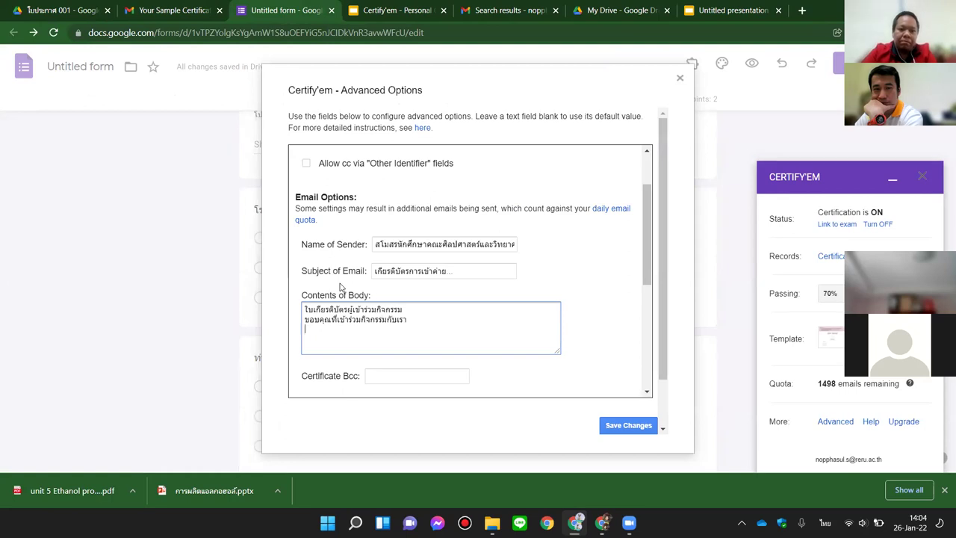
{"action": "type", "text": "เรา"}
Step: Add the lines 'ปีหน้าพบกันใหม่ครับ/ค่ะ' and the sign-off 'คณะผู้จัดงาน' to the email body
{"action": "key", "text": "Return"}
{"action": "type", "text": "ปีหน้าพบกันใหม่ครับ"}
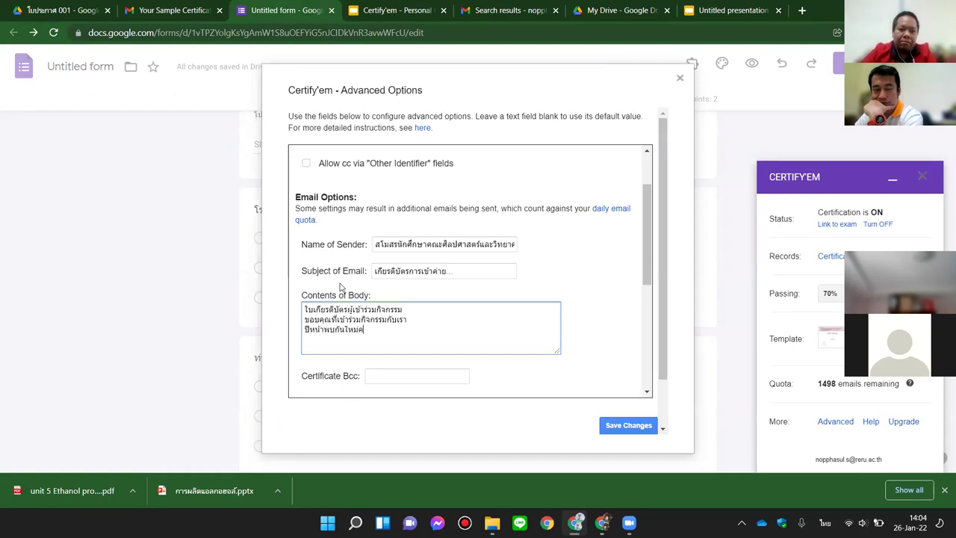
{"action": "type", "text": "/ค่ะ"}
{"action": "key", "text": "Return"}
{"action": "key", "text": "Return"}
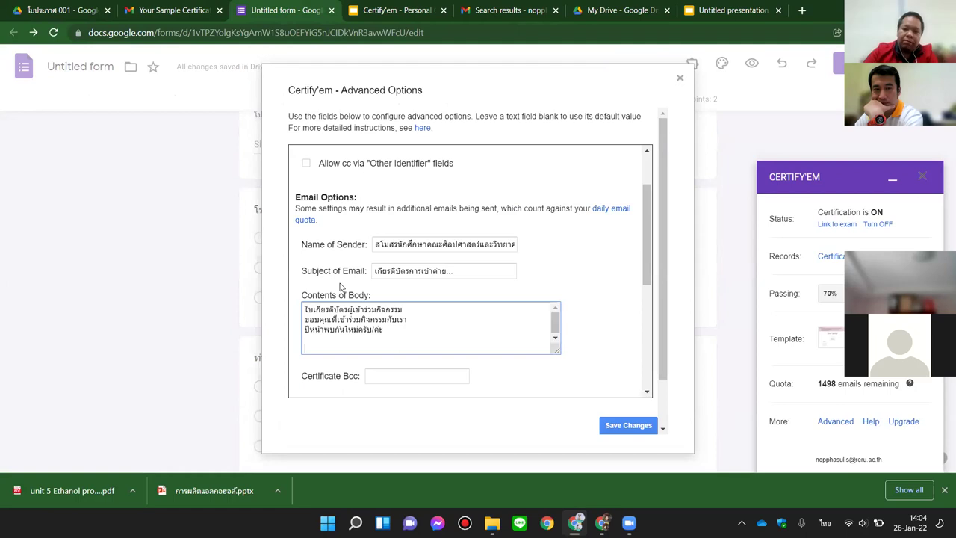
{"action": "type", "text": "คณะผู้จัดงาน"}
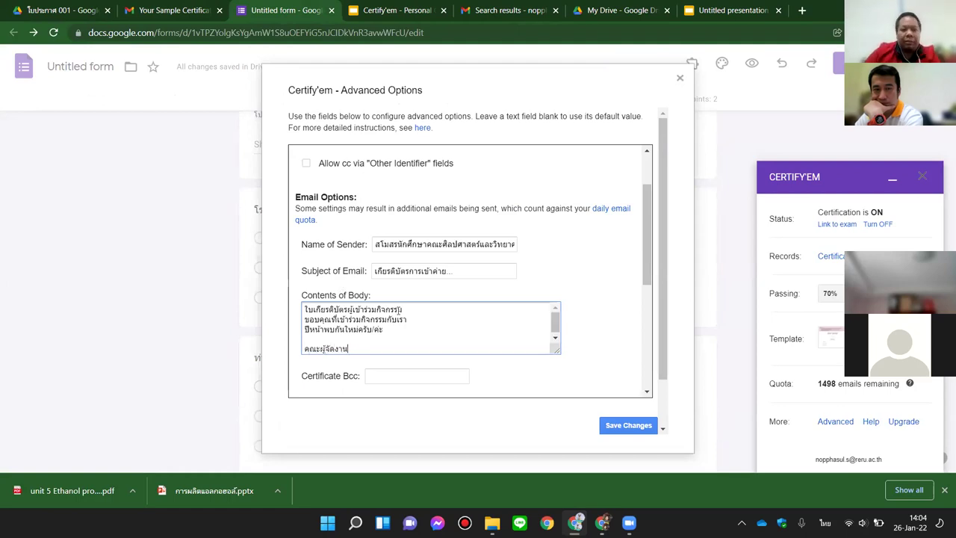
{"action": "scroll", "coordinate": [414, 322], "scroll_direction": "down", "scroll_amount": 1}
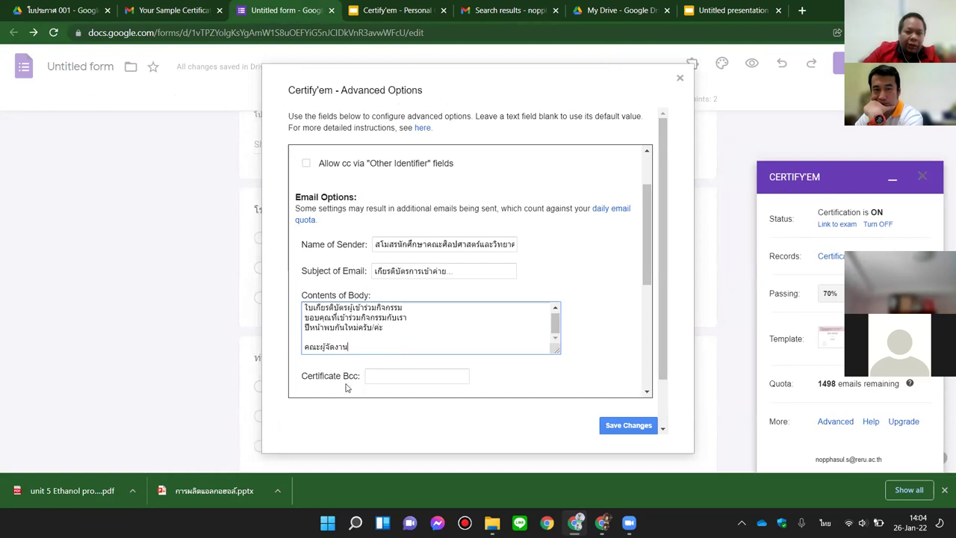
{"action": "left_click", "coordinate": [383, 375]}
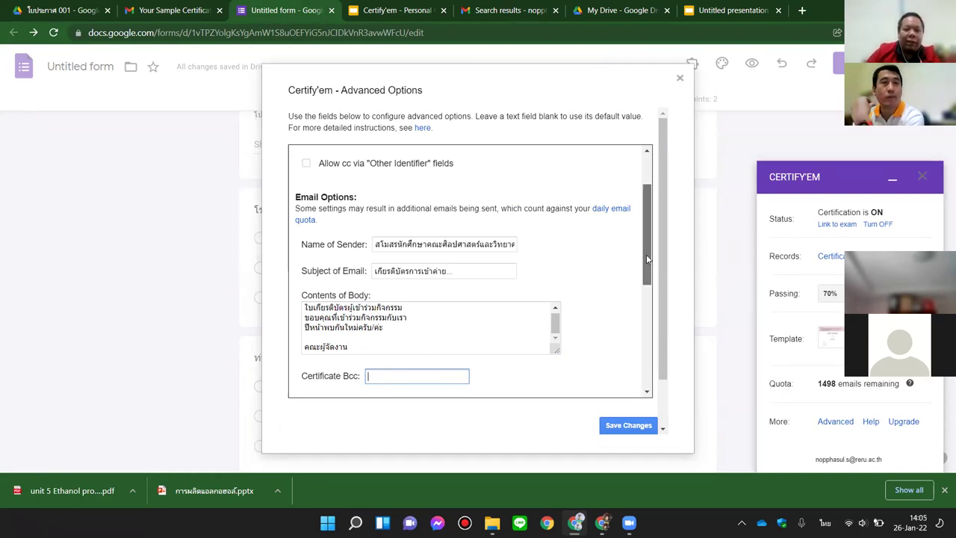
{"action": "left_click_drag", "start_coordinate": [647, 273], "coordinate": [648, 291]}
Step: Turn on 'Send email on attempt' for failed exam attempts
{"action": "scroll", "coordinate": [648, 291], "scroll_direction": "down", "scroll_amount": 4}
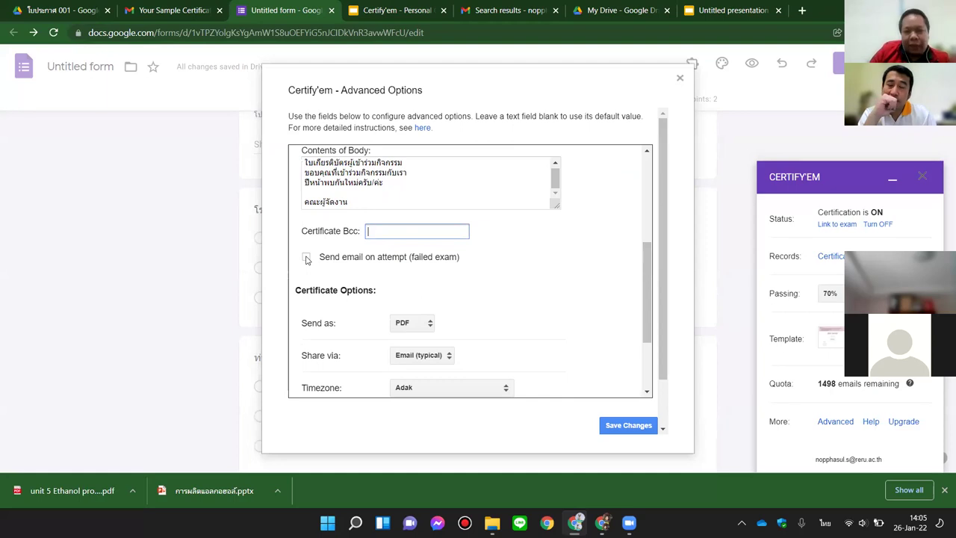
{"action": "left_click", "coordinate": [306, 257]}
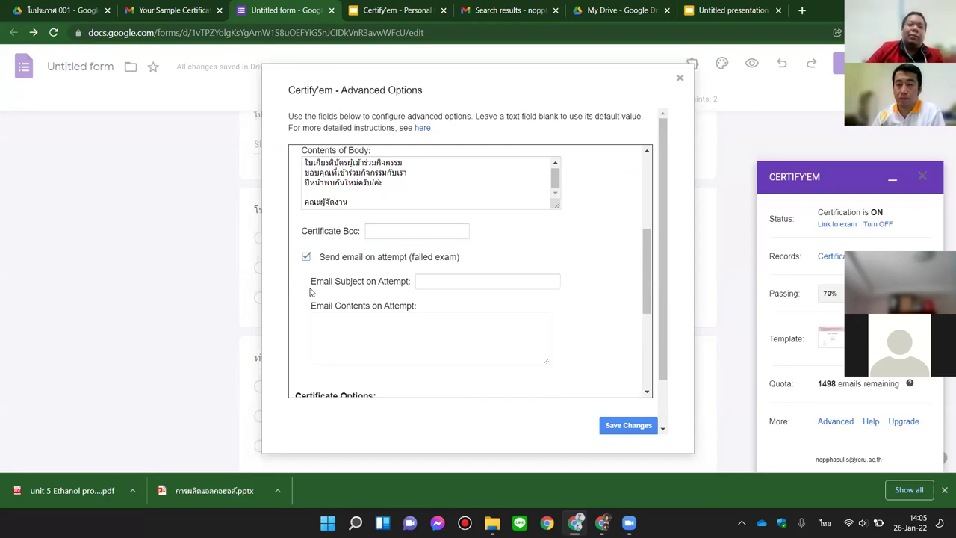
{"action": "scroll", "coordinate": [336, 284], "scroll_direction": "down", "scroll_amount": 1}
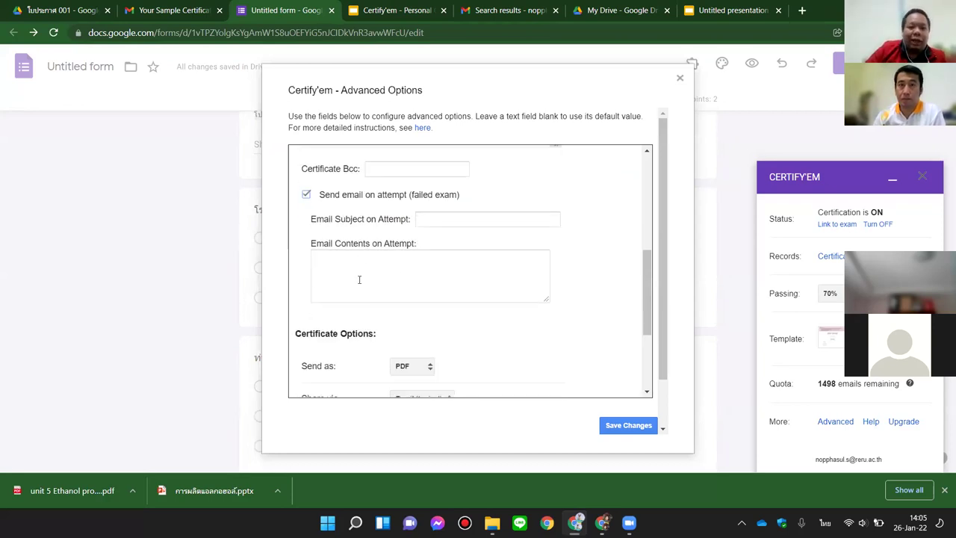
{"action": "left_click", "coordinate": [438, 221]}
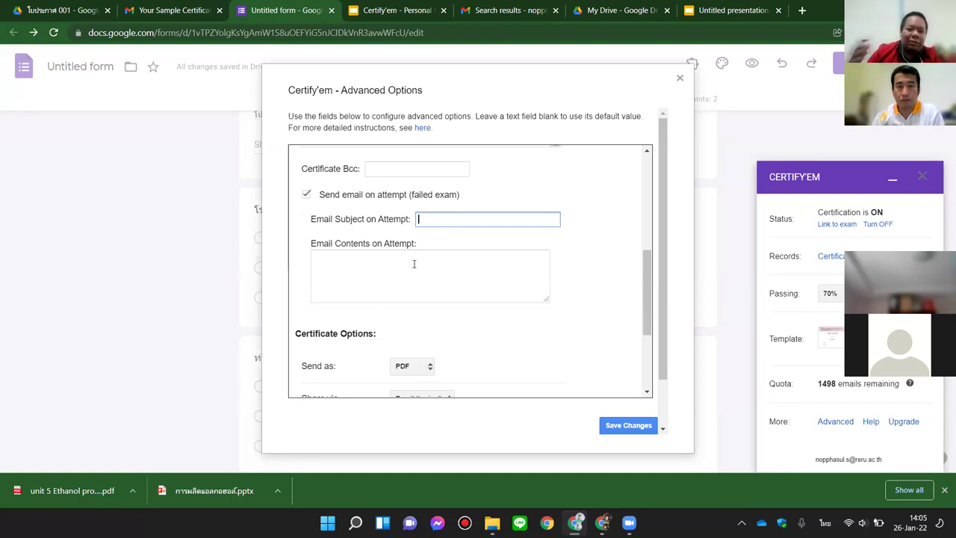
{"action": "scroll", "coordinate": [420, 280], "scroll_direction": "down", "scroll_amount": 2}
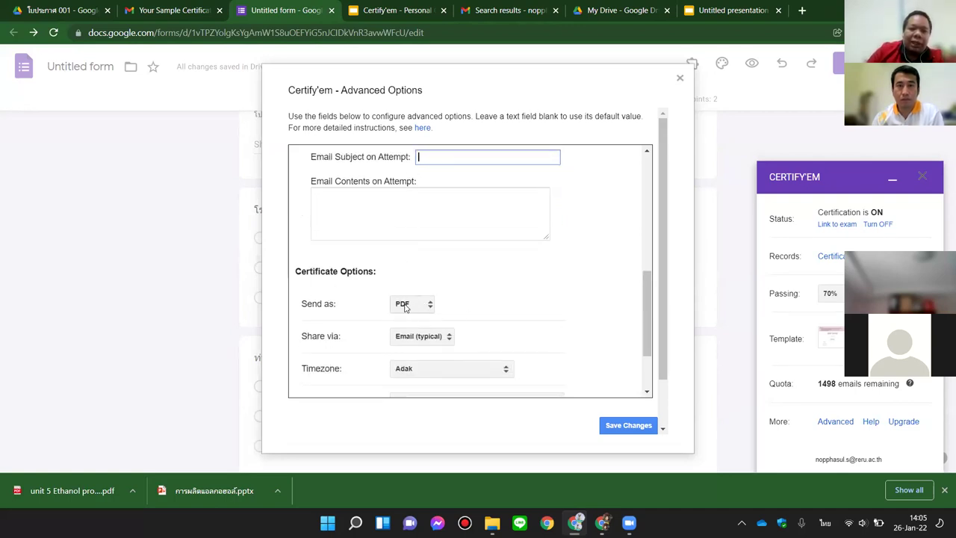
{"action": "scroll", "coordinate": [502, 296], "scroll_direction": "down", "scroll_amount": 3}
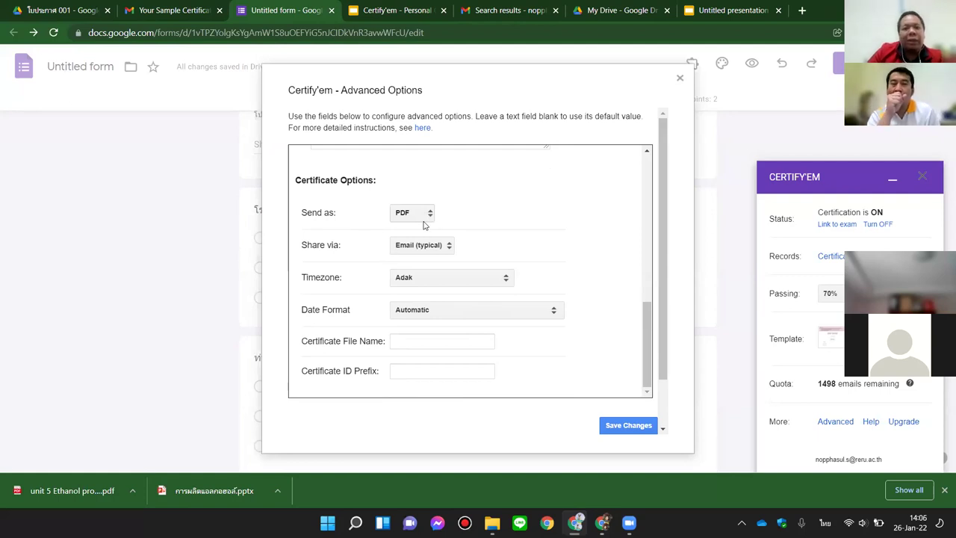
Step: Keep certificates as PDF and set Share via to Google Drive
{"action": "left_click", "coordinate": [430, 216]}
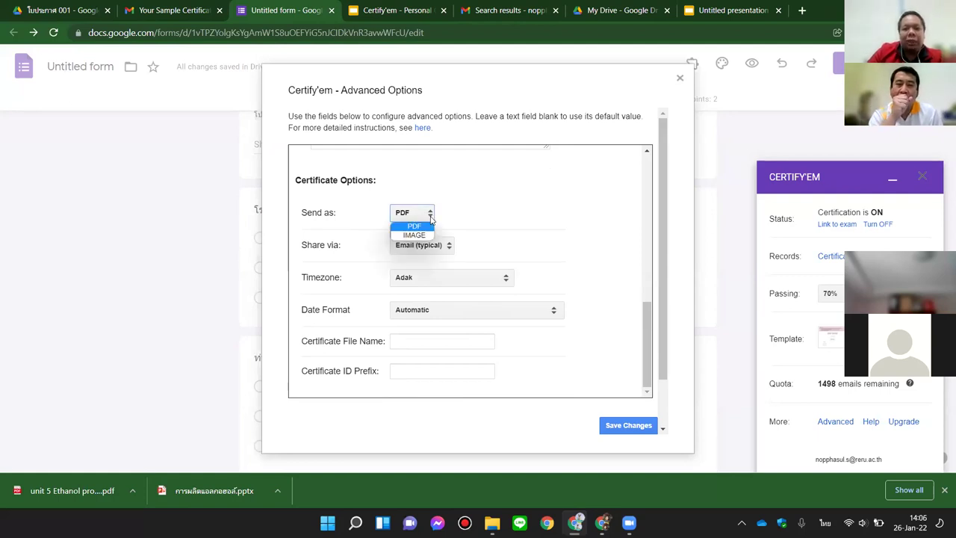
{"action": "left_click", "coordinate": [416, 236]}
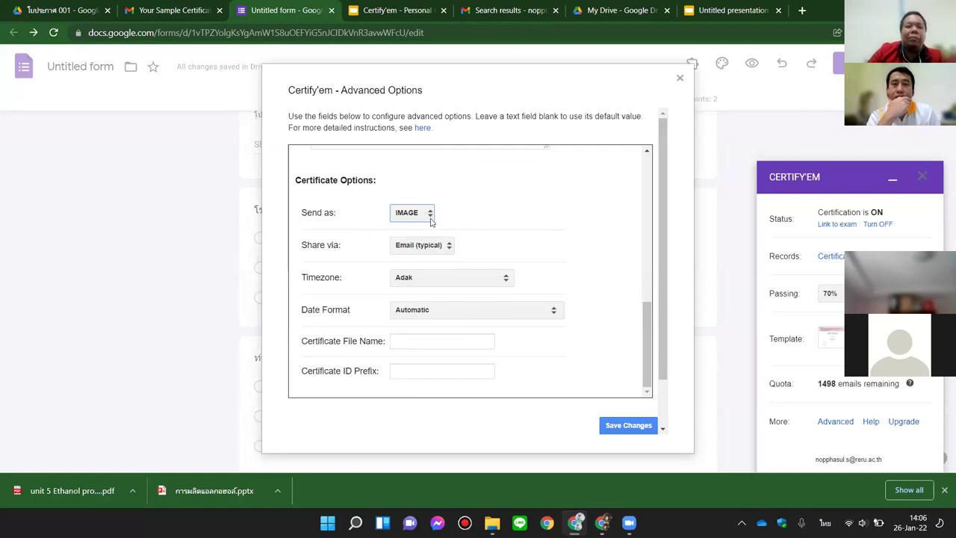
{"action": "left_click", "coordinate": [431, 215]}
{"action": "left_click", "coordinate": [430, 224]}
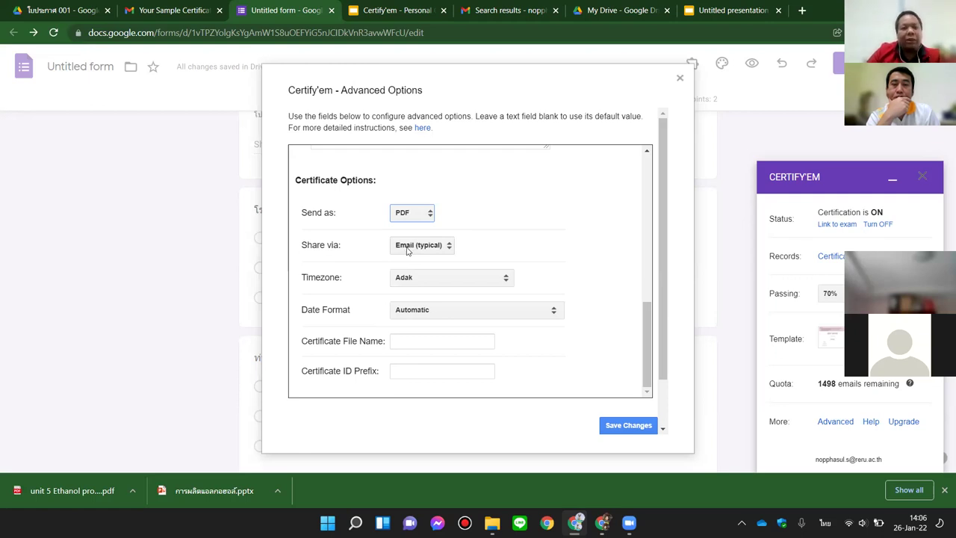
{"action": "left_click", "coordinate": [407, 249]}
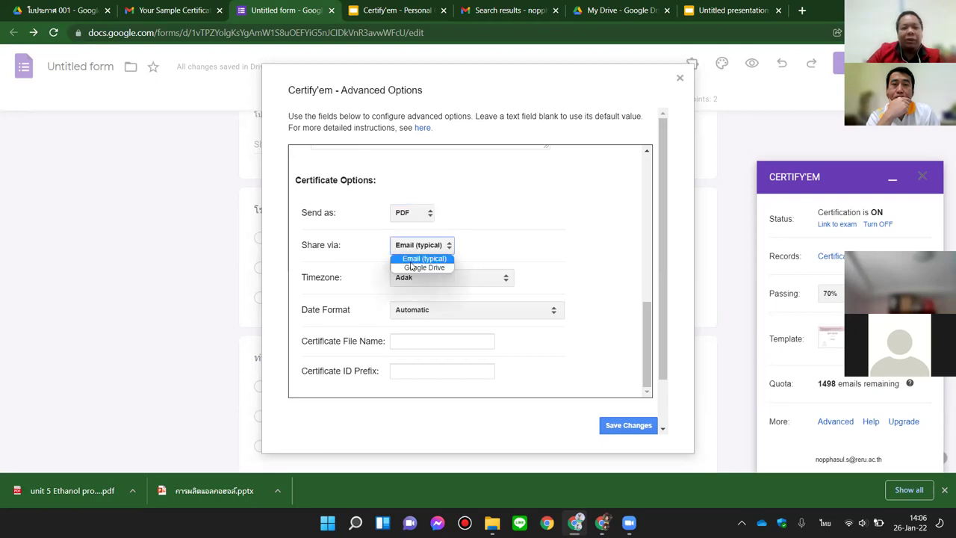
{"action": "left_click", "coordinate": [412, 265]}
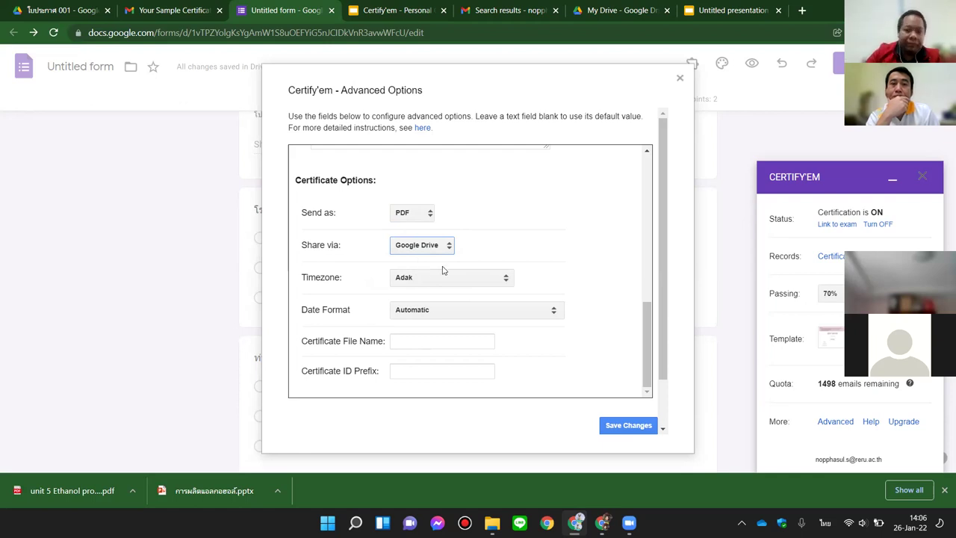
{"action": "left_click", "coordinate": [428, 250]}
{"action": "left_click", "coordinate": [419, 260]}
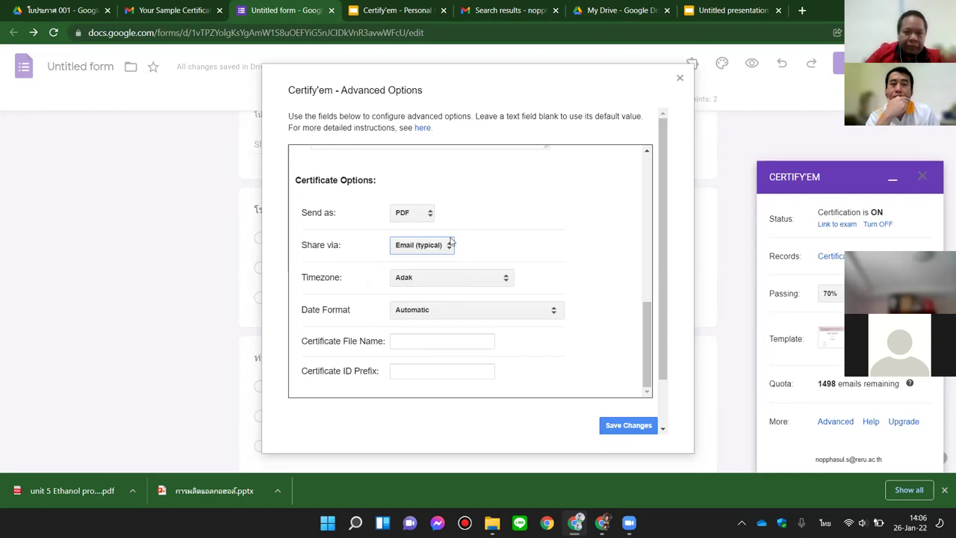
{"action": "left_click", "coordinate": [445, 251]}
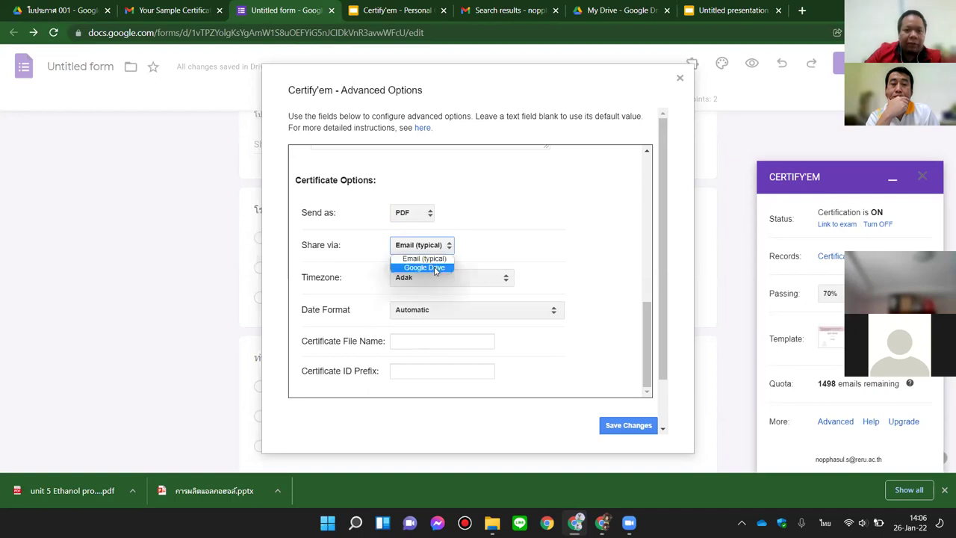
{"action": "left_click", "coordinate": [422, 267]}
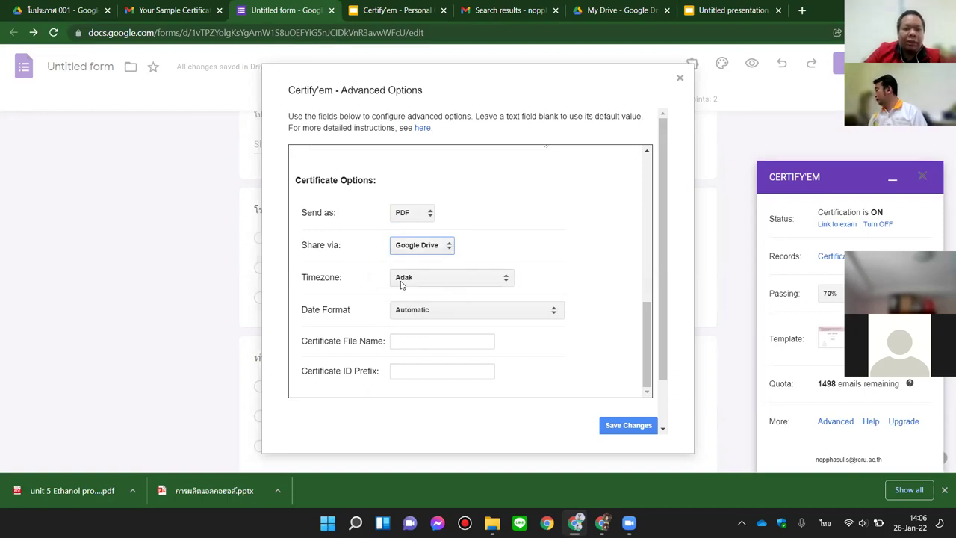
Step: Choose Bangkok as the certificate timezone
{"action": "left_click", "coordinate": [398, 281]}
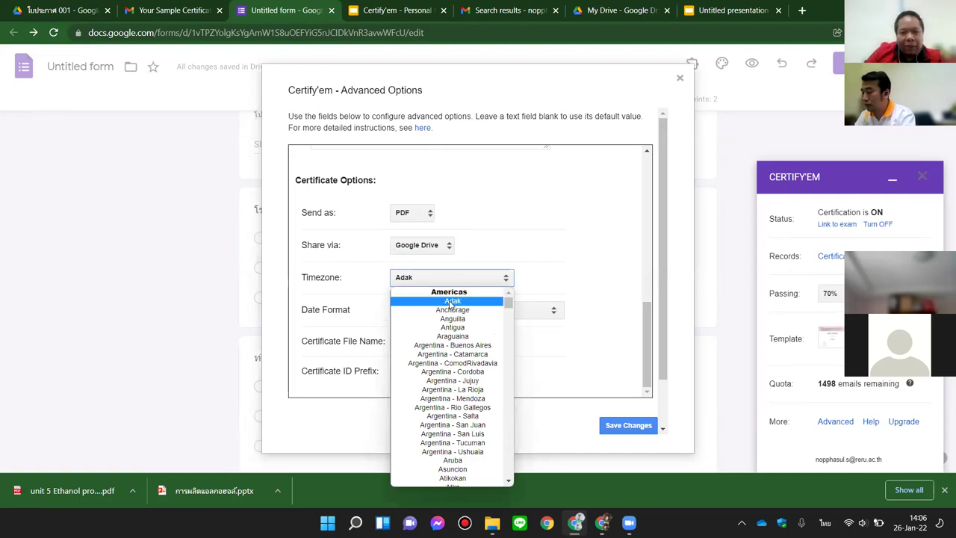
{"action": "scroll", "coordinate": [452, 305], "scroll_direction": "down", "scroll_amount": 20}
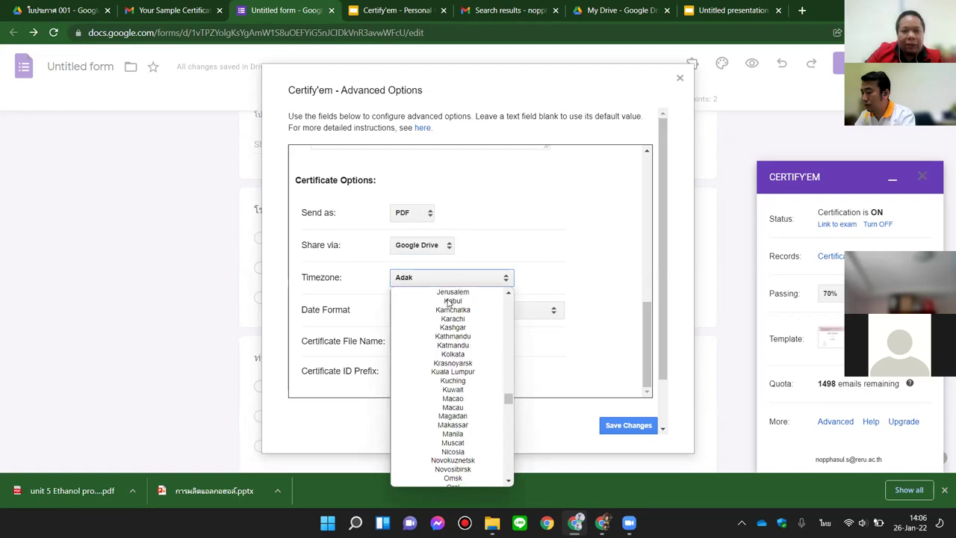
{"action": "scroll", "coordinate": [446, 300], "scroll_direction": "down", "scroll_amount": 5}
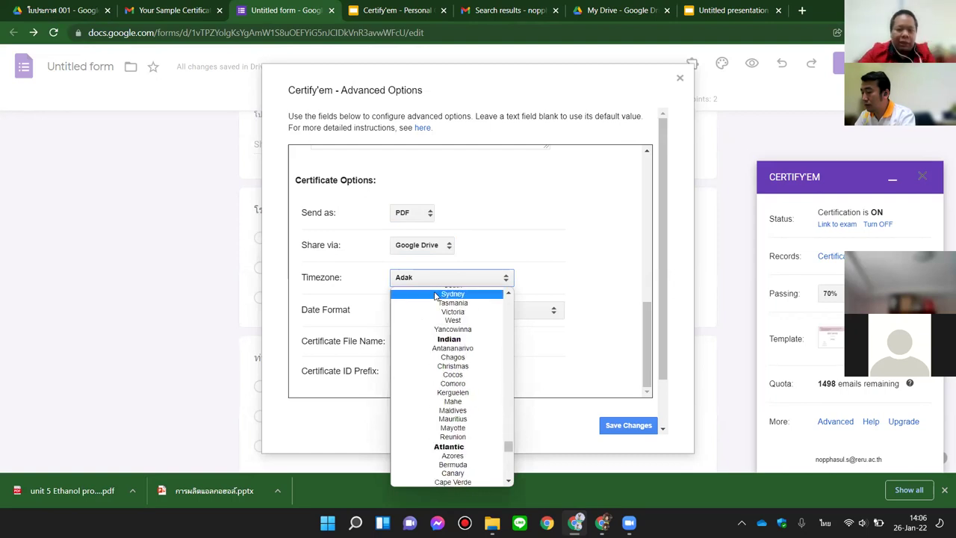
{"action": "key", "text": "grave"}
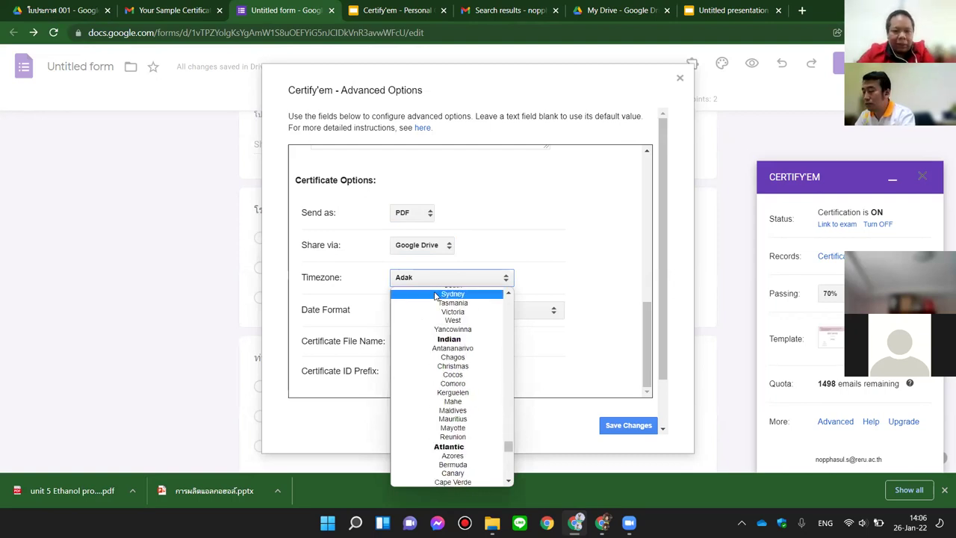
{"action": "type", "text": "berbang"}
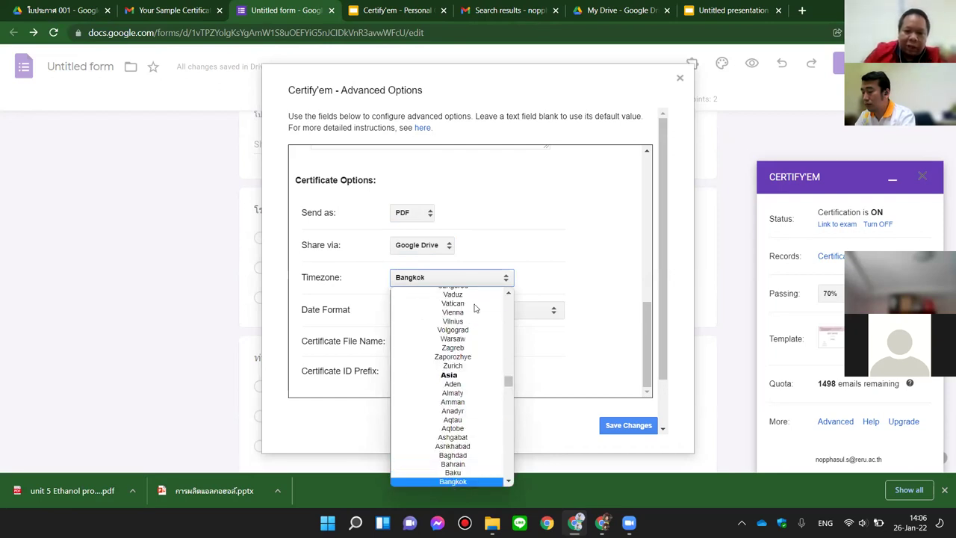
{"action": "scroll", "coordinate": [454, 390], "scroll_direction": "down", "scroll_amount": 3}
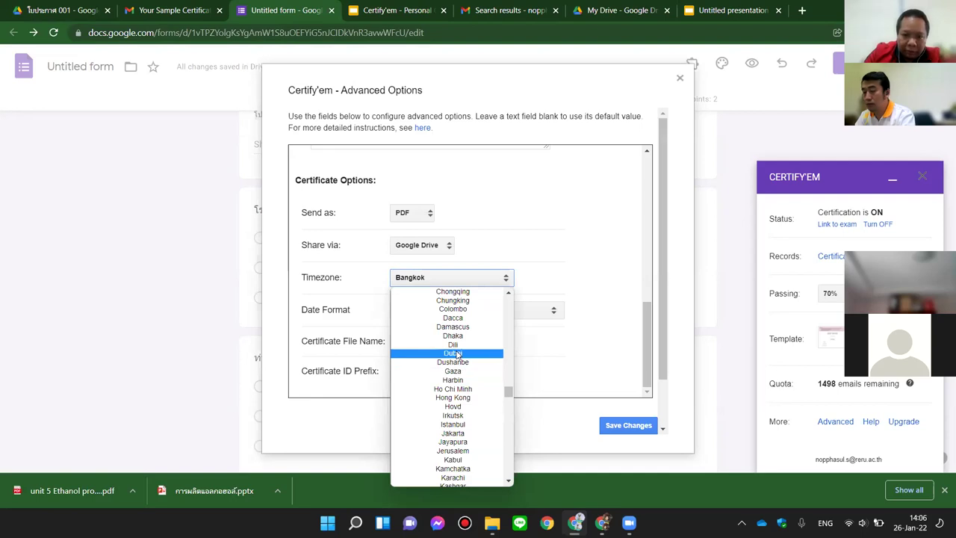
{"action": "type", "text": "di"}
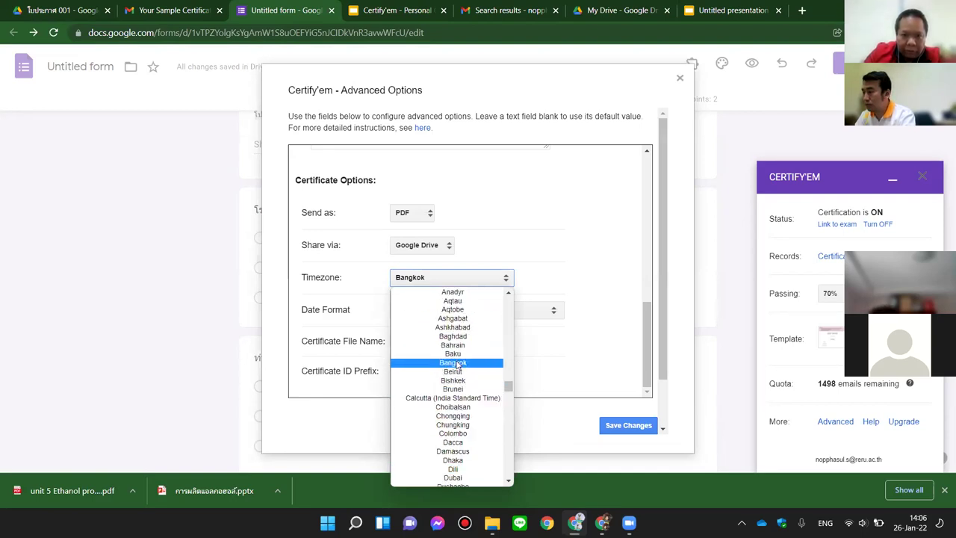
{"action": "left_click", "coordinate": [455, 363]}
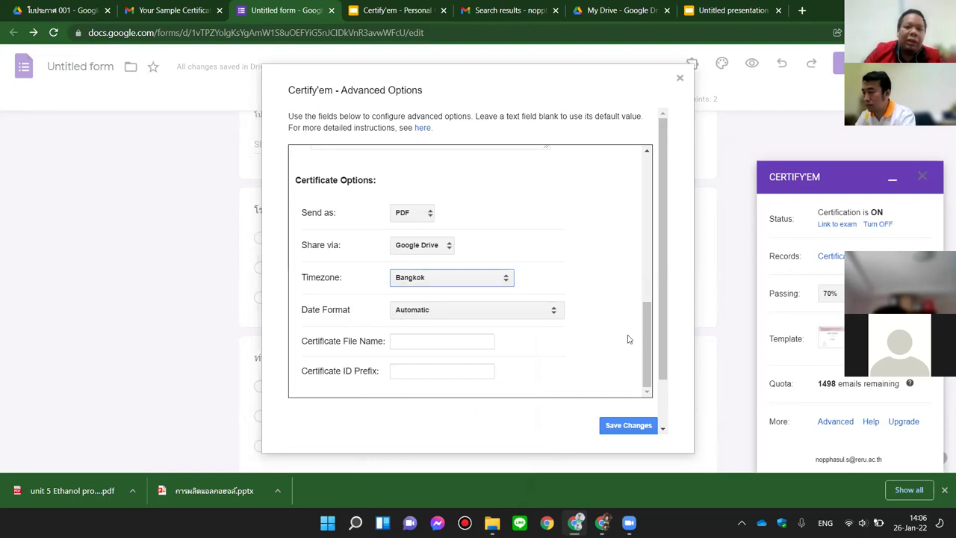
Step: Set the certificate date format to 'Day First with Slash (DD/MM/YYYY)'
{"action": "left_click", "coordinate": [557, 320]}
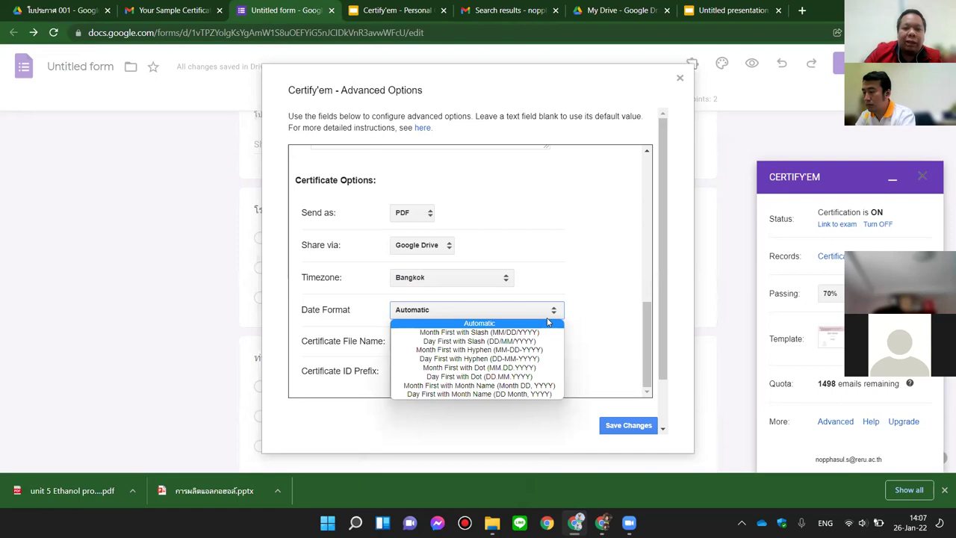
{"action": "left_click", "coordinate": [523, 341]}
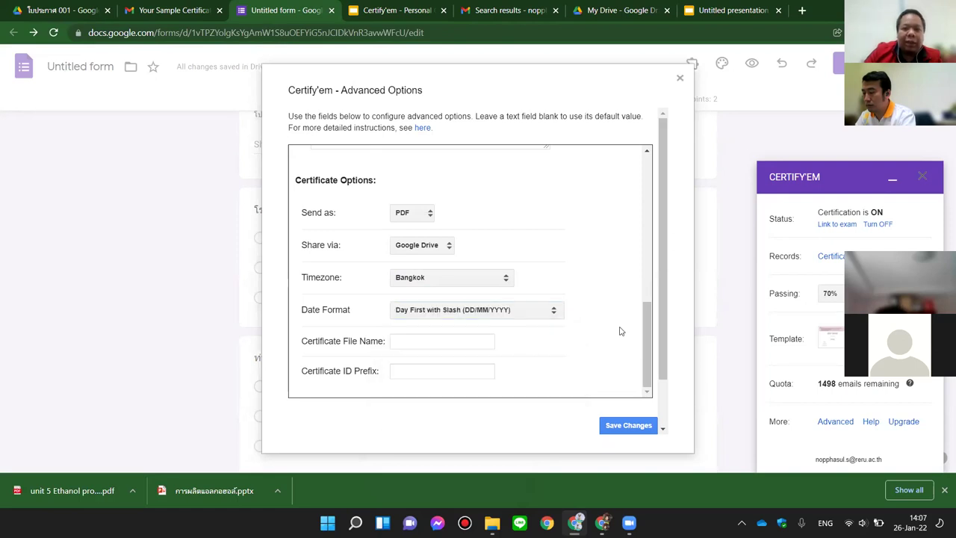
{"action": "scroll", "coordinate": [585, 334], "scroll_direction": "down", "scroll_amount": 2}
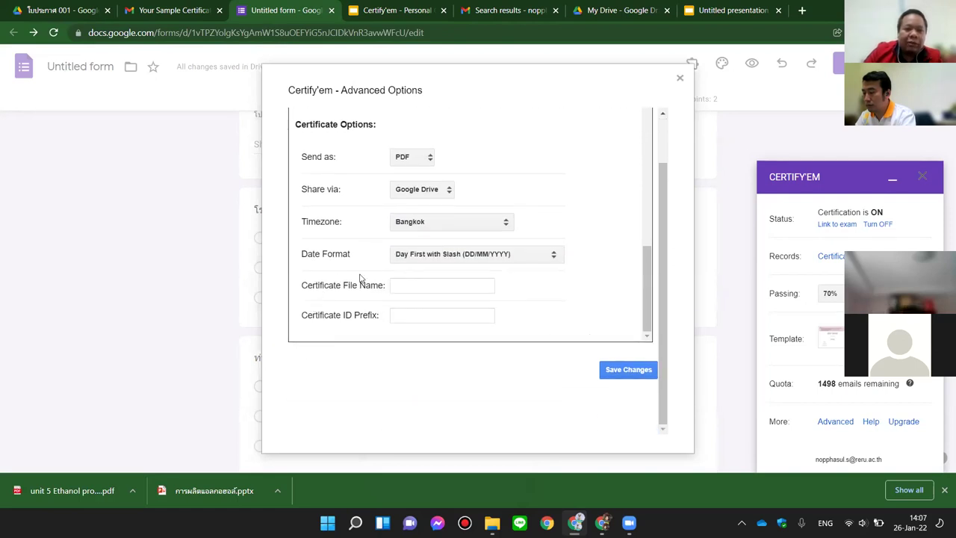
Step: Preview the sample certificate PDF attachment in the Gmail message
{"action": "left_click", "coordinate": [412, 285]}
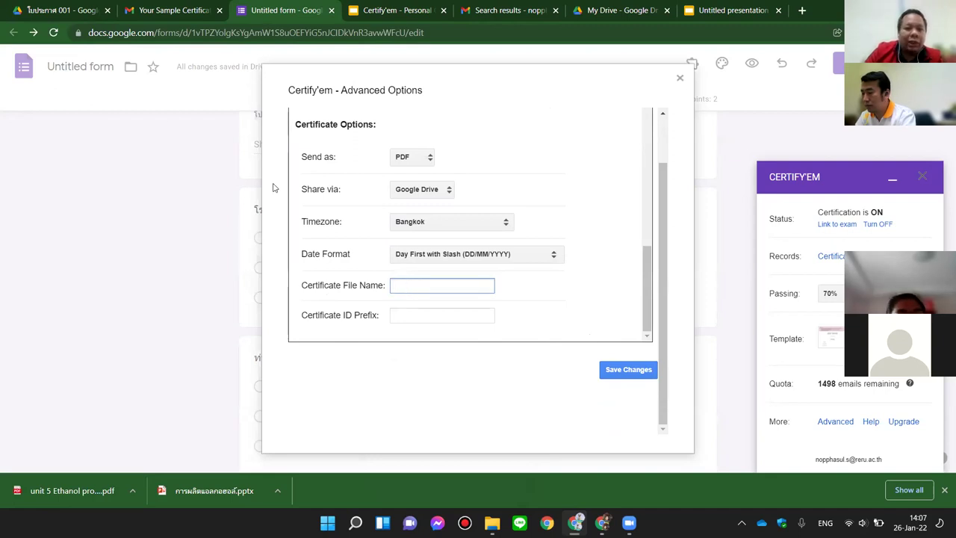
{"action": "left_click", "coordinate": [152, 17]}
{"action": "left_click", "coordinate": [251, 290]}
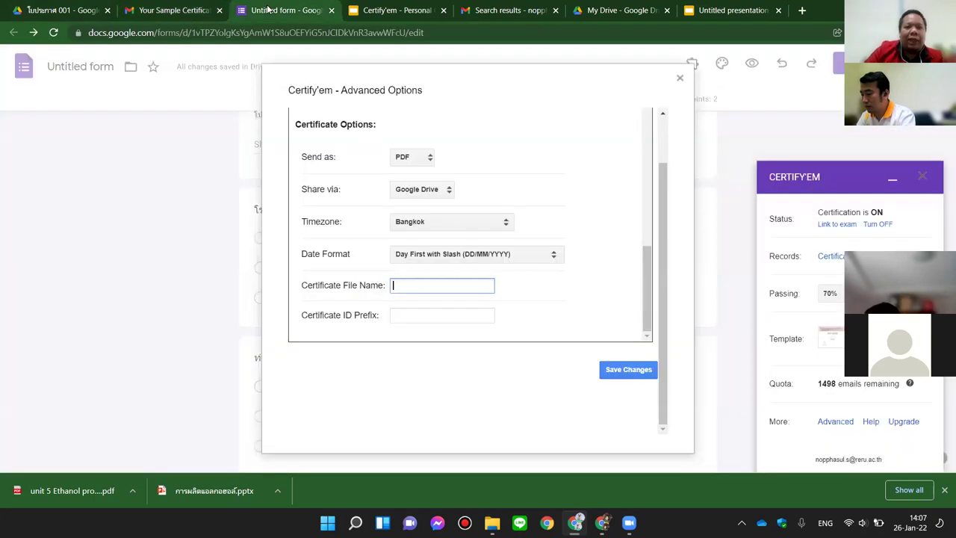
Step: Enter FLAS-SA as the Certificate ID Prefix and save the advanced options
{"action": "left_click", "coordinate": [269, 9]}
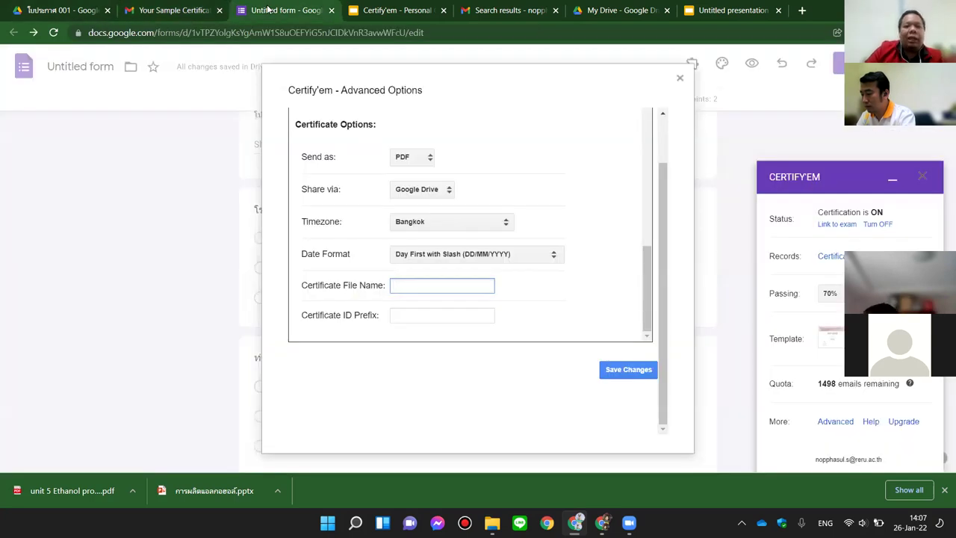
{"action": "left_click", "coordinate": [395, 312]}
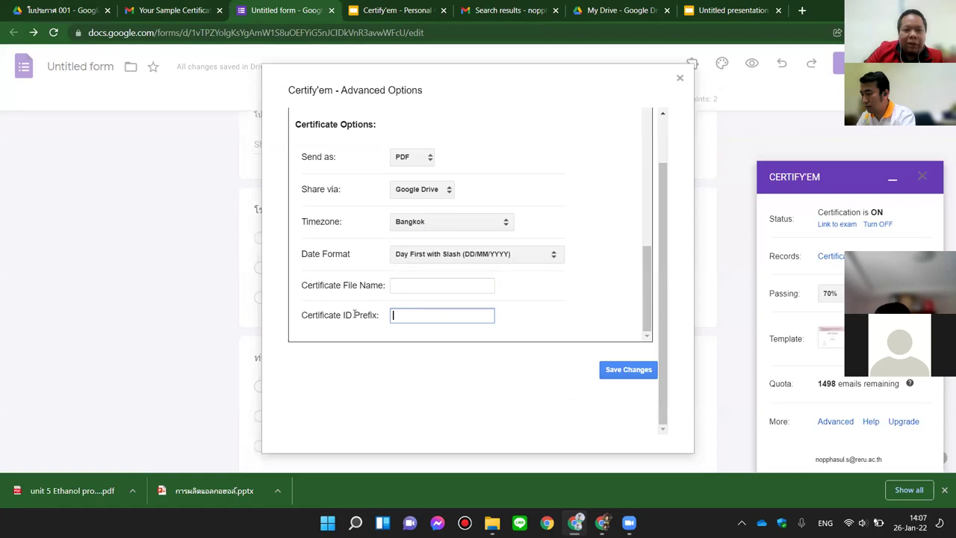
{"action": "left_click", "coordinate": [161, 11]}
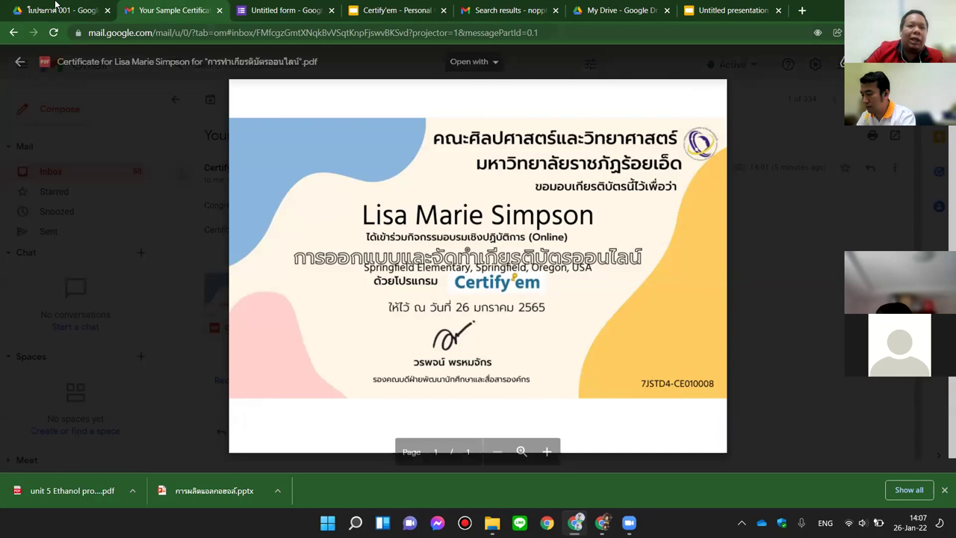
{"action": "left_click", "coordinate": [257, 11]}
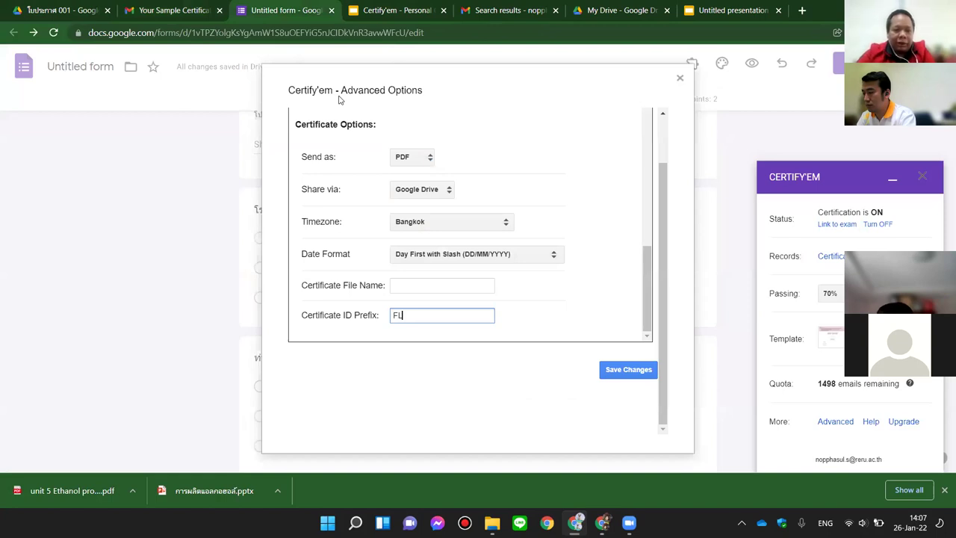
{"action": "type", "text": "-SA"}
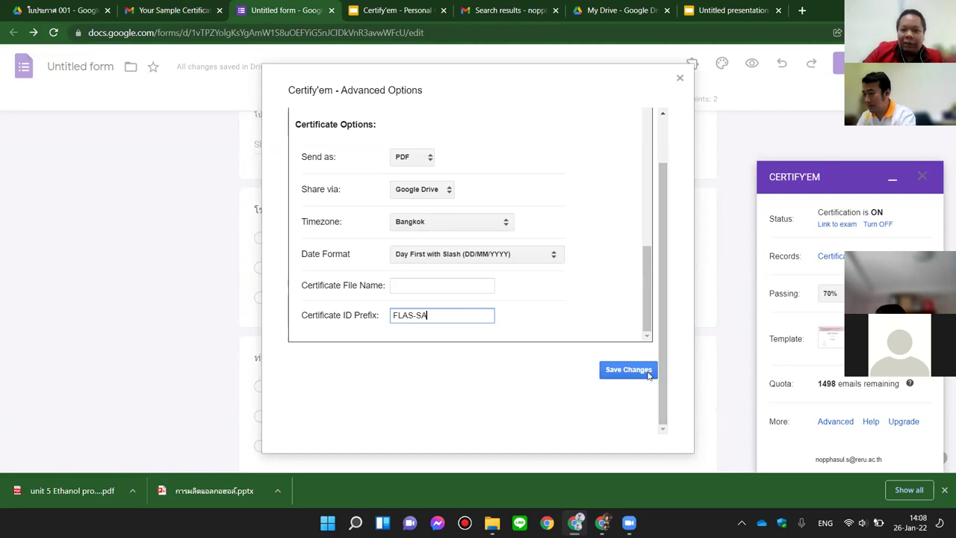
{"action": "left_click", "coordinate": [637, 372]}
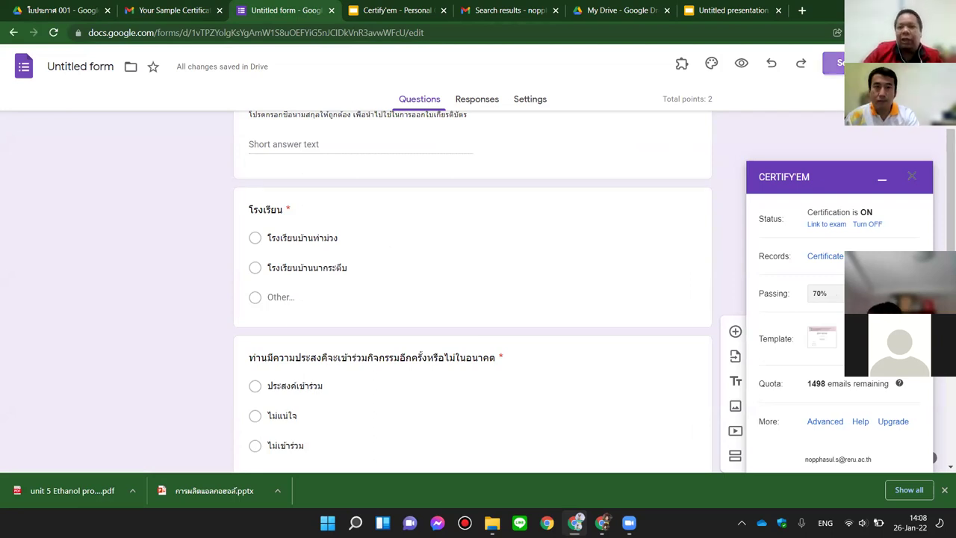
{"action": "left_click", "coordinate": [833, 64]}
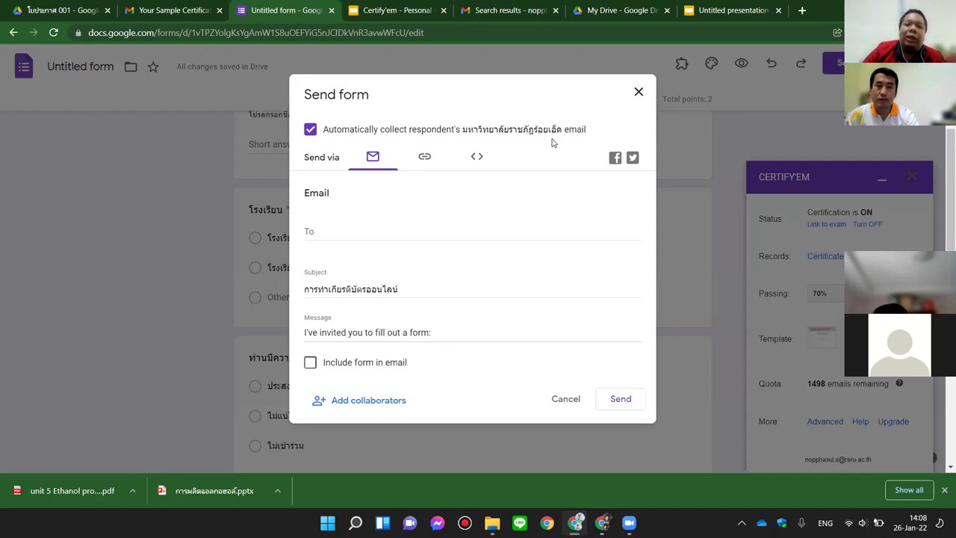
{"action": "left_click", "coordinate": [639, 92]}
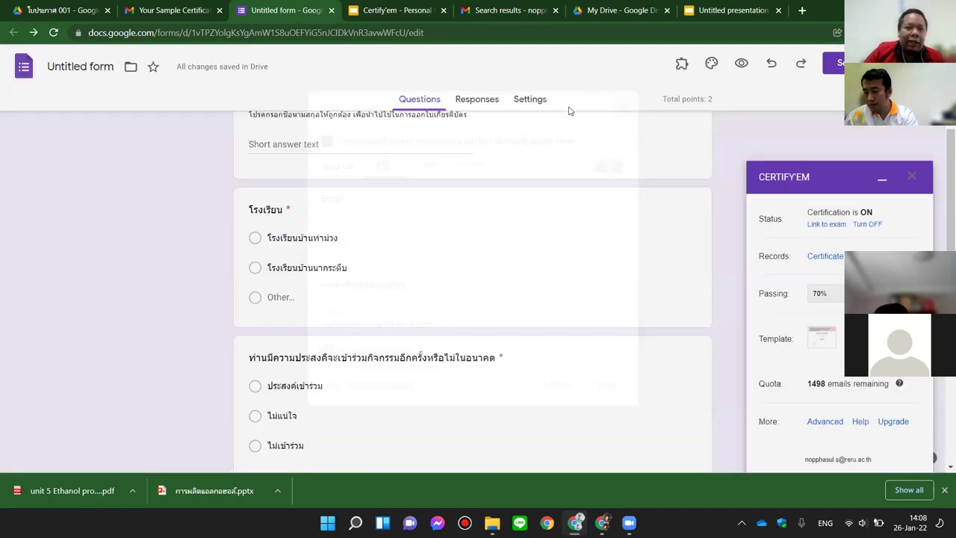
{"action": "left_click", "coordinate": [523, 107]}
Step: Scroll through the form's quiz settings
{"action": "scroll", "coordinate": [425, 327], "scroll_direction": "down", "scroll_amount": 2}
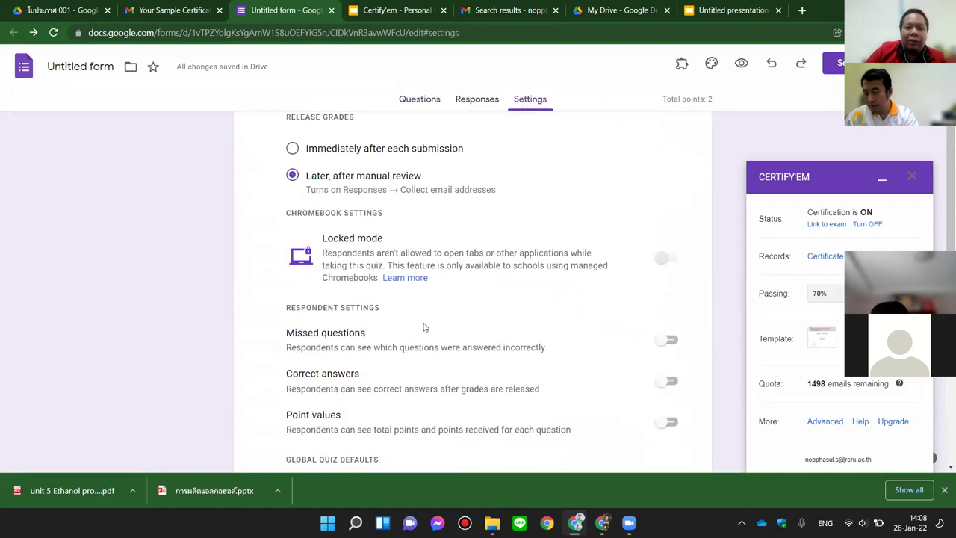
{"action": "scroll", "coordinate": [525, 307], "scroll_direction": "down", "scroll_amount": 4}
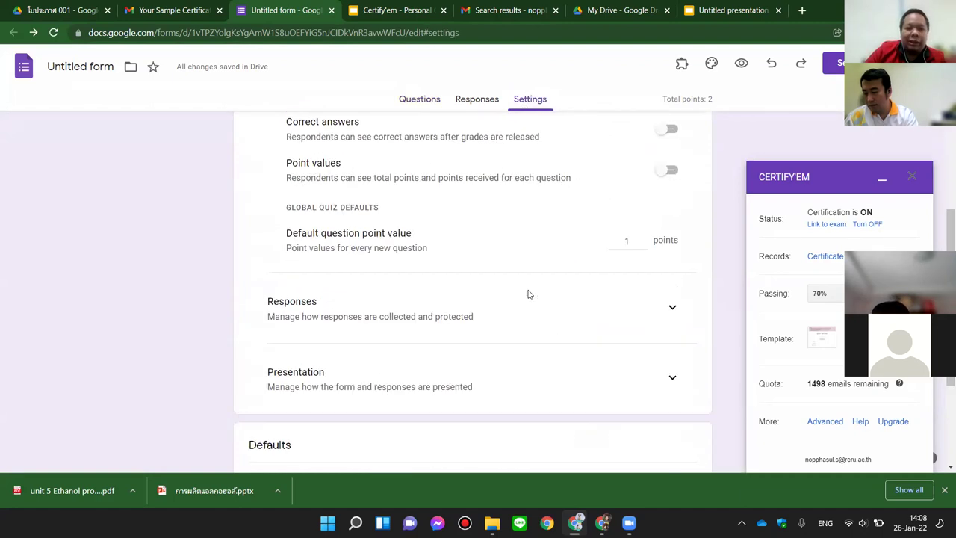
{"action": "scroll", "coordinate": [527, 294], "scroll_direction": "down", "scroll_amount": 2}
{"action": "scroll", "coordinate": [527, 292], "scroll_direction": "up", "scroll_amount": 5}
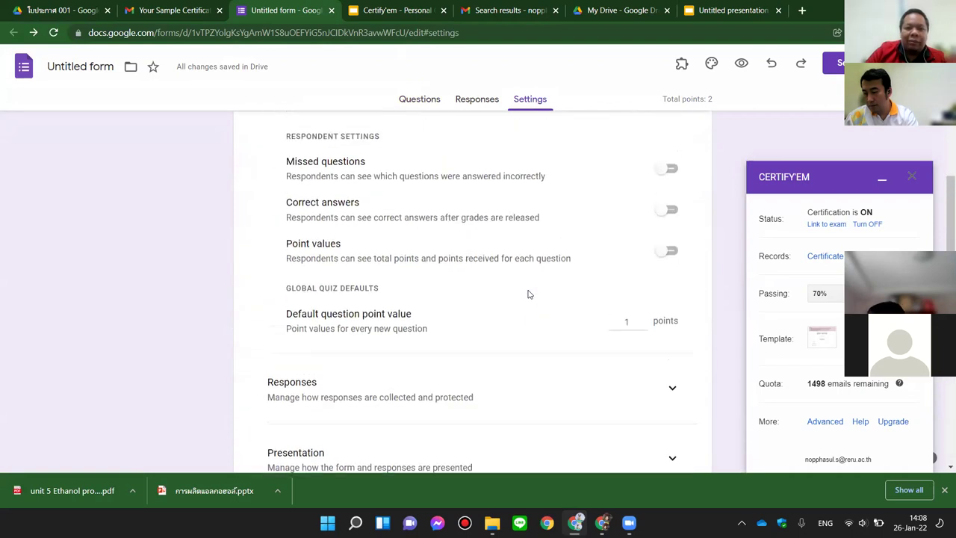
{"action": "scroll", "coordinate": [514, 257], "scroll_direction": "up", "scroll_amount": 3}
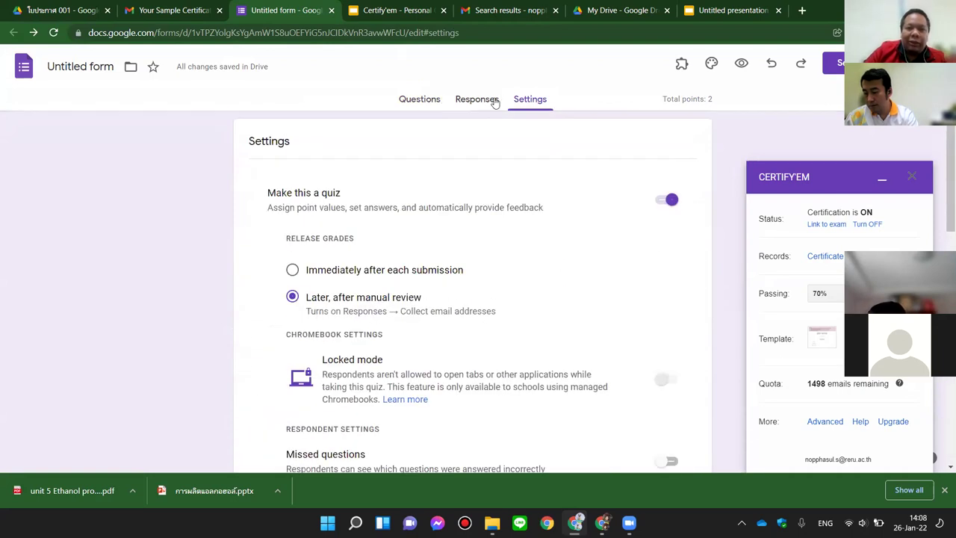
{"action": "scroll", "coordinate": [537, 169], "scroll_direction": "down", "scroll_amount": 3}
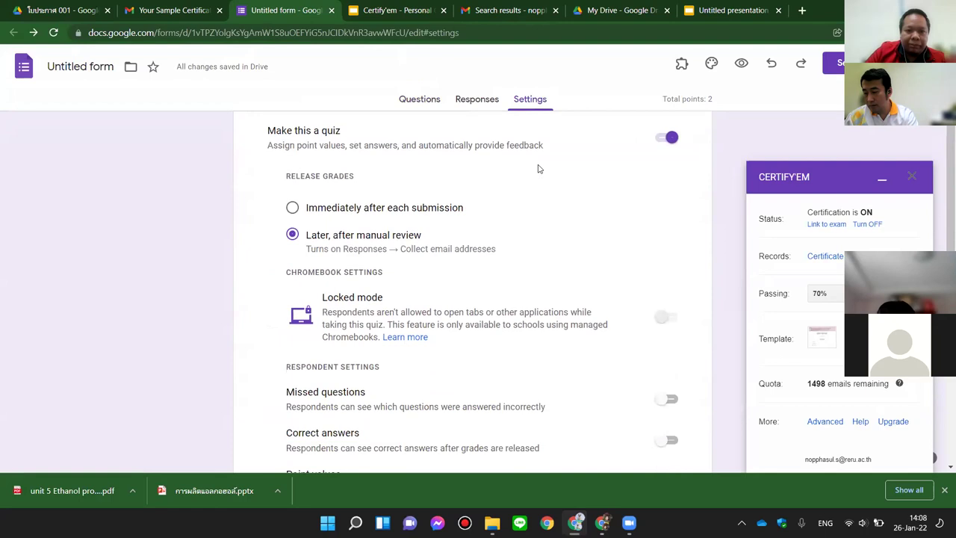
{"action": "scroll", "coordinate": [538, 169], "scroll_direction": "down", "scroll_amount": 4}
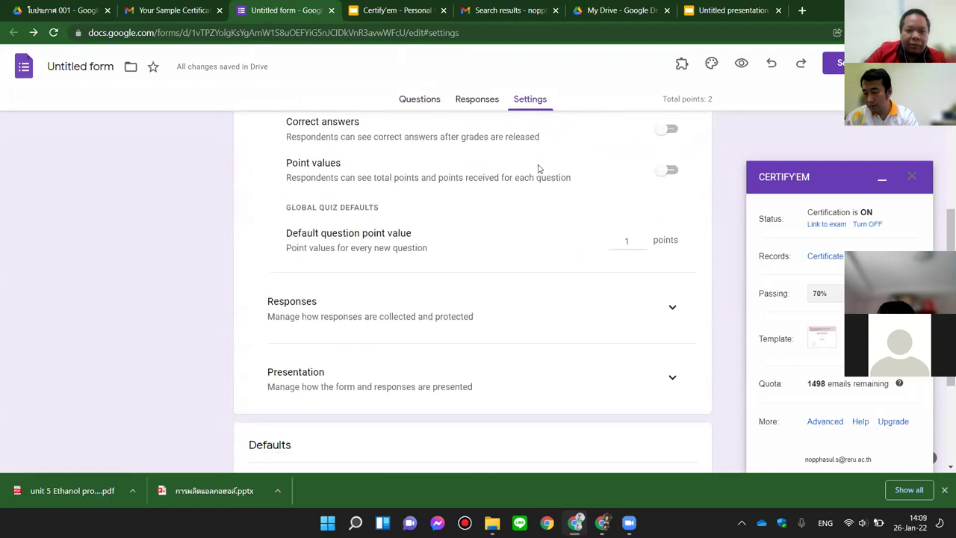
{"action": "scroll", "coordinate": [538, 169], "scroll_direction": "up", "scroll_amount": 7}
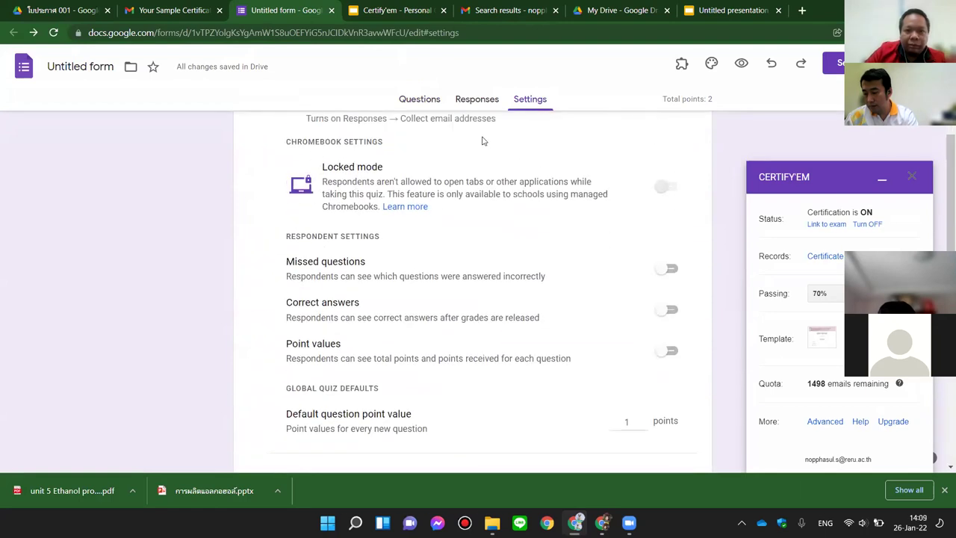
Step: Glance at the Questions and Responses tabs, then go back to Settings and scroll down
{"action": "left_click", "coordinate": [439, 104]}
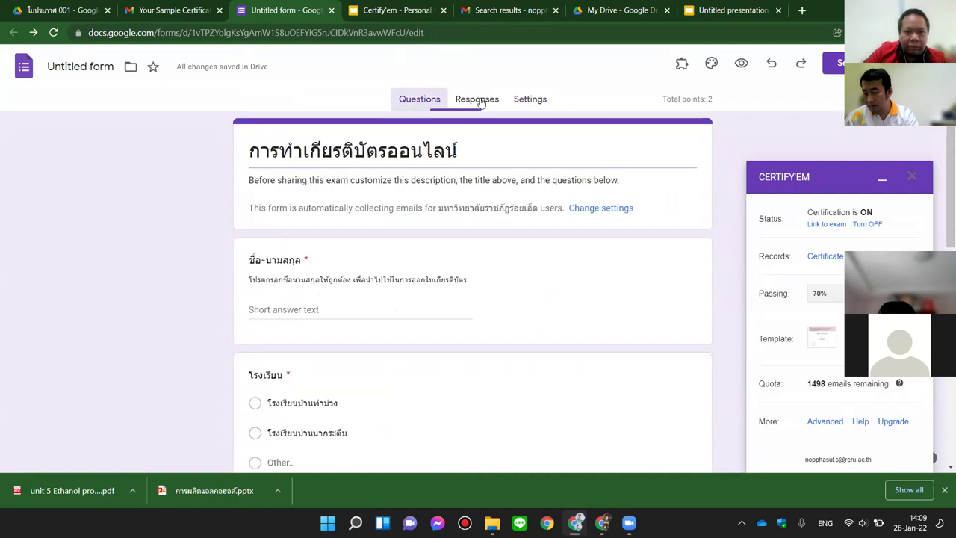
{"action": "left_click", "coordinate": [478, 101]}
{"action": "left_click", "coordinate": [538, 99]}
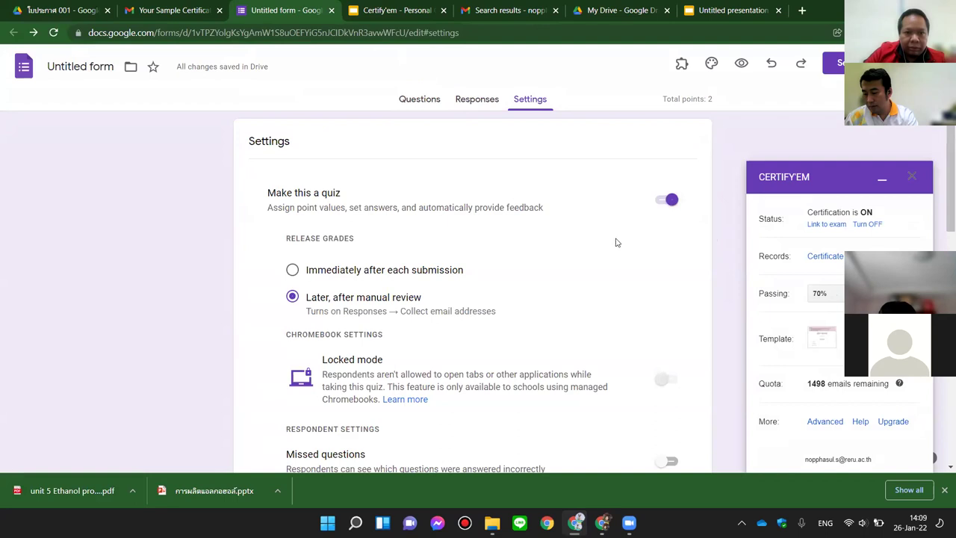
{"action": "scroll", "coordinate": [617, 241], "scroll_direction": "down", "scroll_amount": 1}
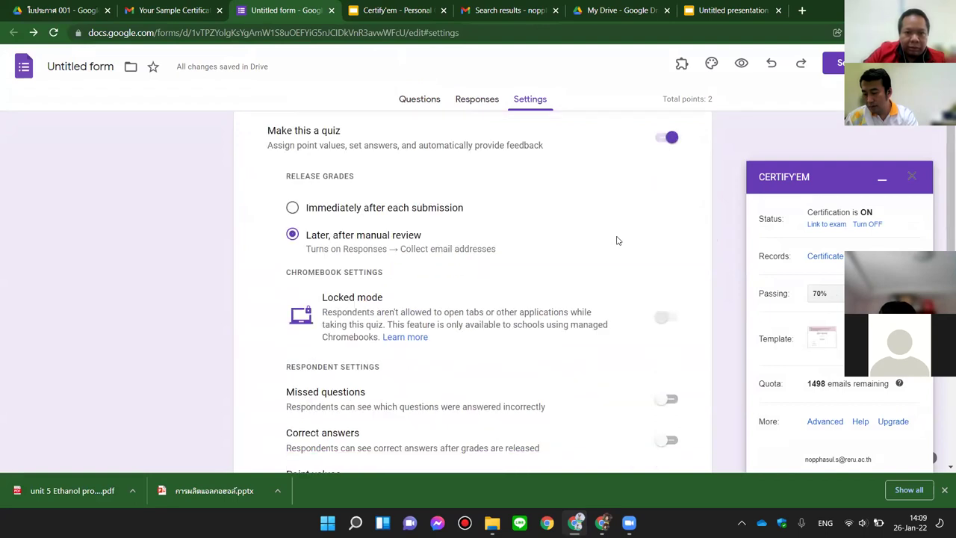
{"action": "scroll", "coordinate": [617, 240], "scroll_direction": "down", "scroll_amount": 3}
{"action": "scroll", "coordinate": [606, 260], "scroll_direction": "down", "scroll_amount": 2}
Step: Expand Presentation and review the confirmation message and Defaults settings
{"action": "left_click", "coordinate": [671, 376]}
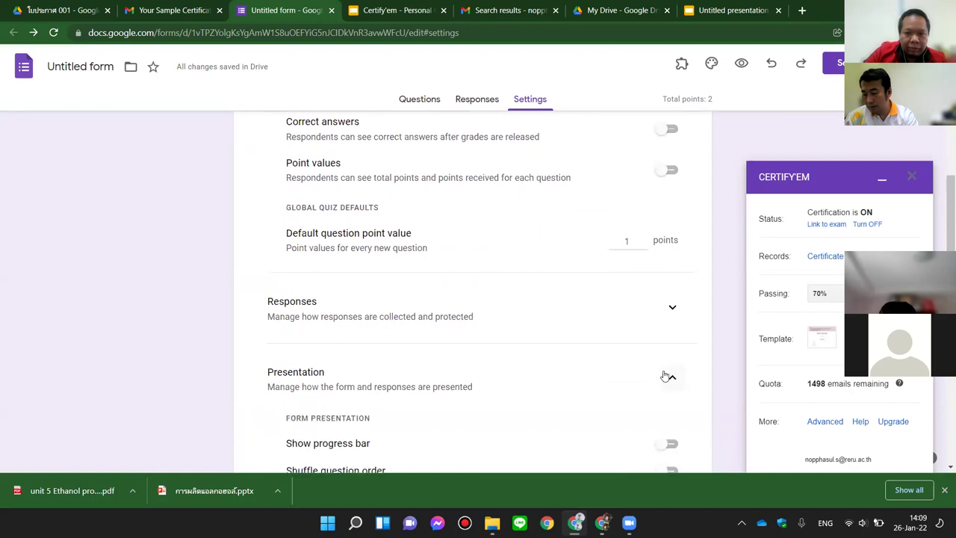
{"action": "scroll", "coordinate": [611, 348], "scroll_direction": "down", "scroll_amount": 2}
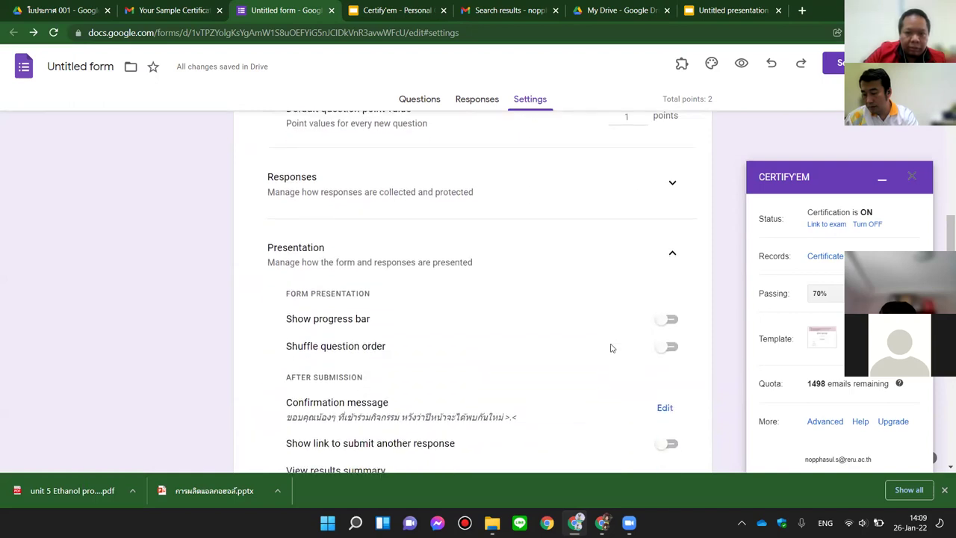
{"action": "scroll", "coordinate": [611, 348], "scroll_direction": "down", "scroll_amount": 1}
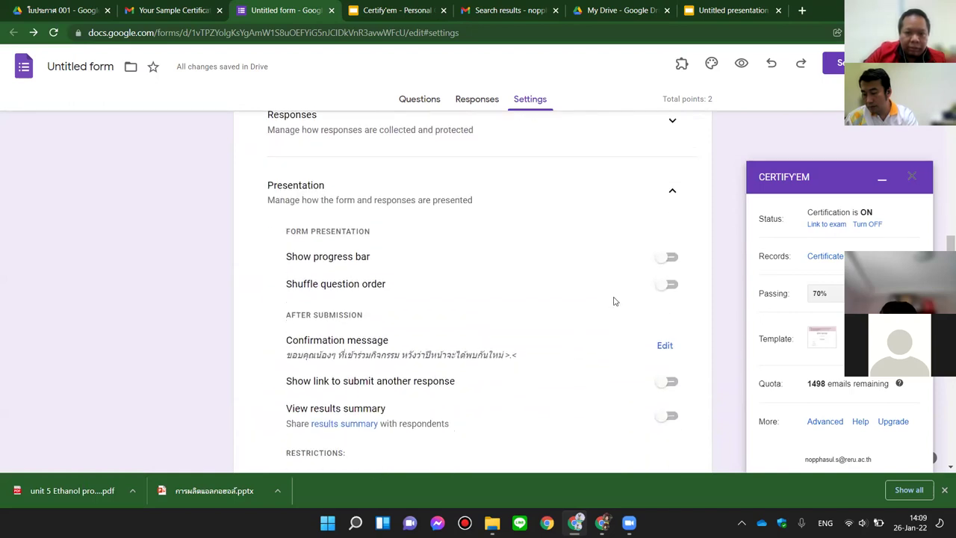
{"action": "scroll", "coordinate": [614, 301], "scroll_direction": "down", "scroll_amount": 2}
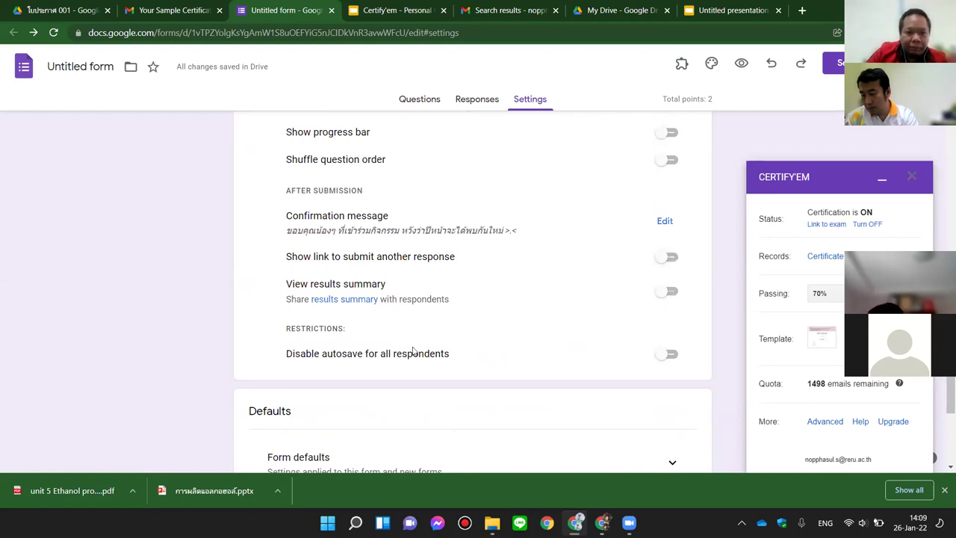
{"action": "scroll", "coordinate": [491, 353], "scroll_direction": "down", "scroll_amount": 2}
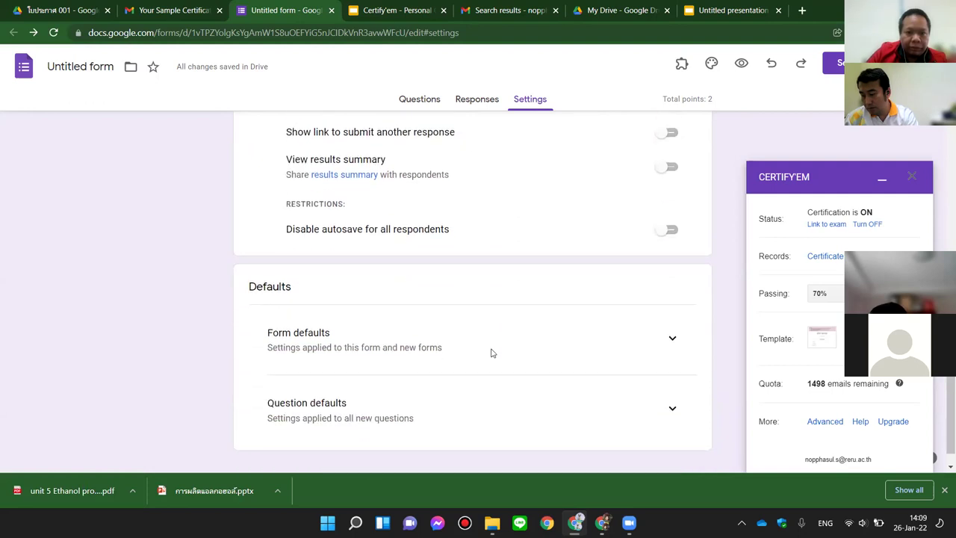
Step: Scroll back to the top and open the Send form dialog
{"action": "scroll", "coordinate": [491, 353], "scroll_direction": "up", "scroll_amount": 10}
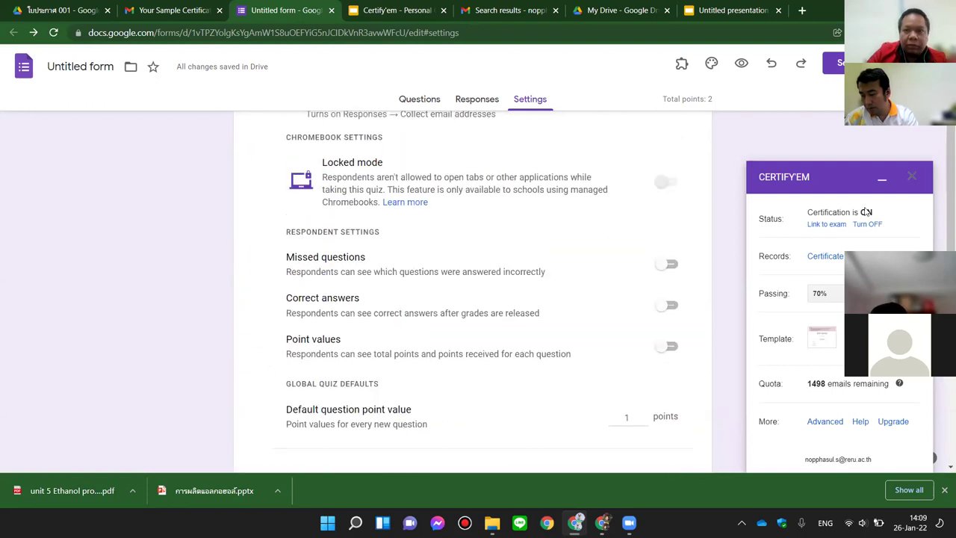
{"action": "scroll", "coordinate": [867, 212], "scroll_direction": "up", "scroll_amount": 3}
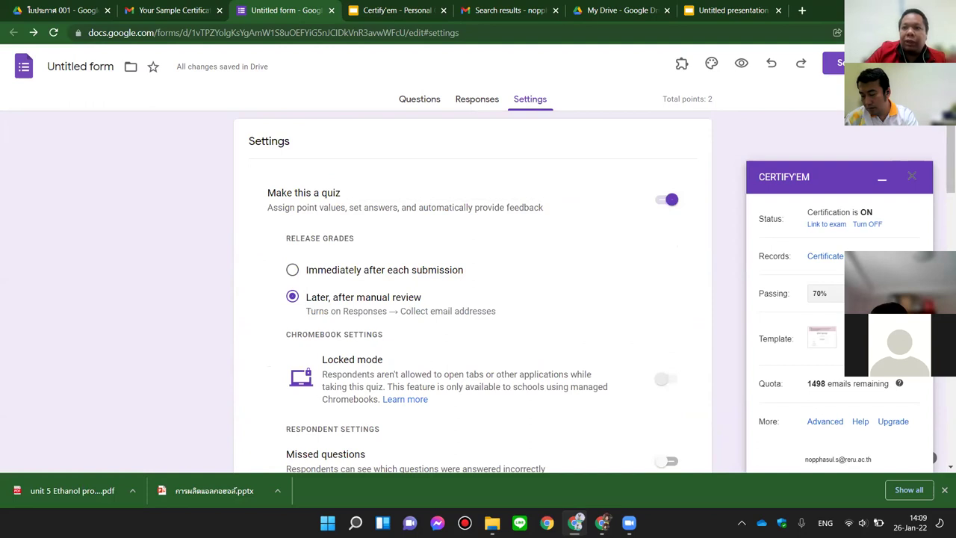
{"action": "left_click", "coordinate": [833, 63]}
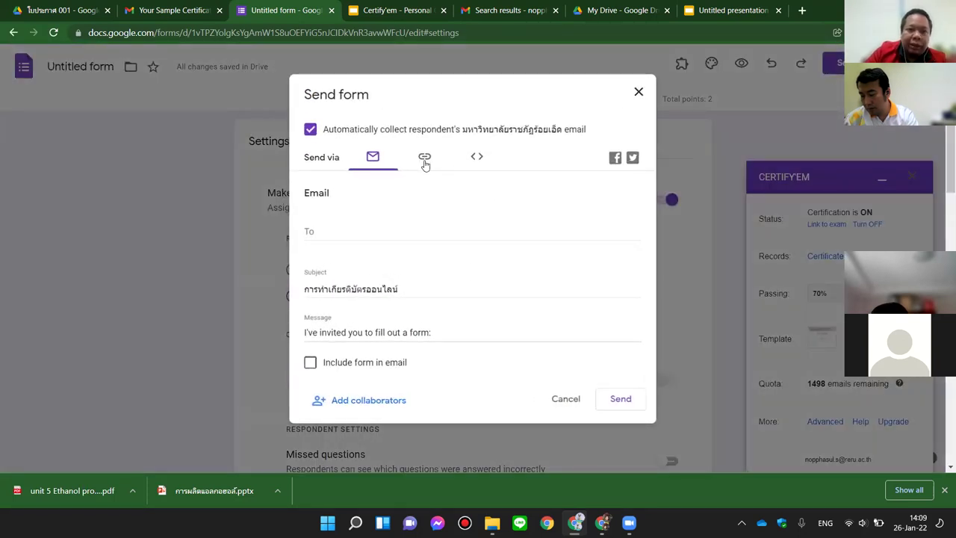
Step: Copy the quiz's shortened form link and close the Send form dialog
{"action": "left_click", "coordinate": [424, 162]}
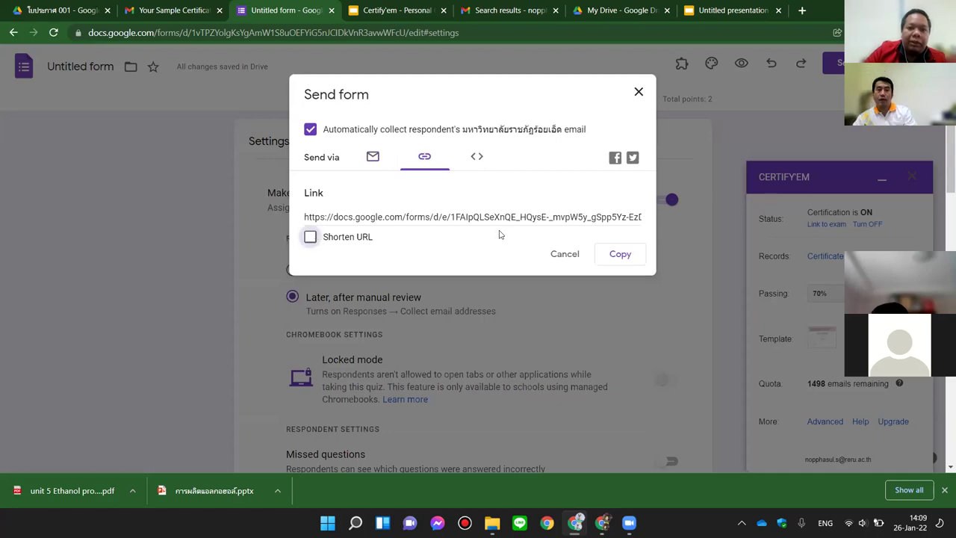
{"action": "left_click_drag", "start_coordinate": [305, 216], "coordinate": [710, 222]}
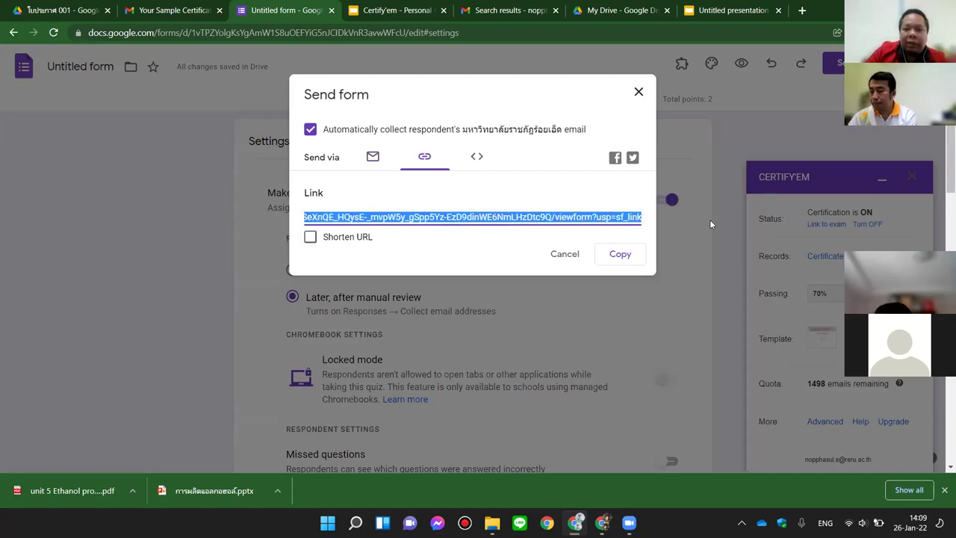
{"action": "left_click", "coordinate": [310, 237]}
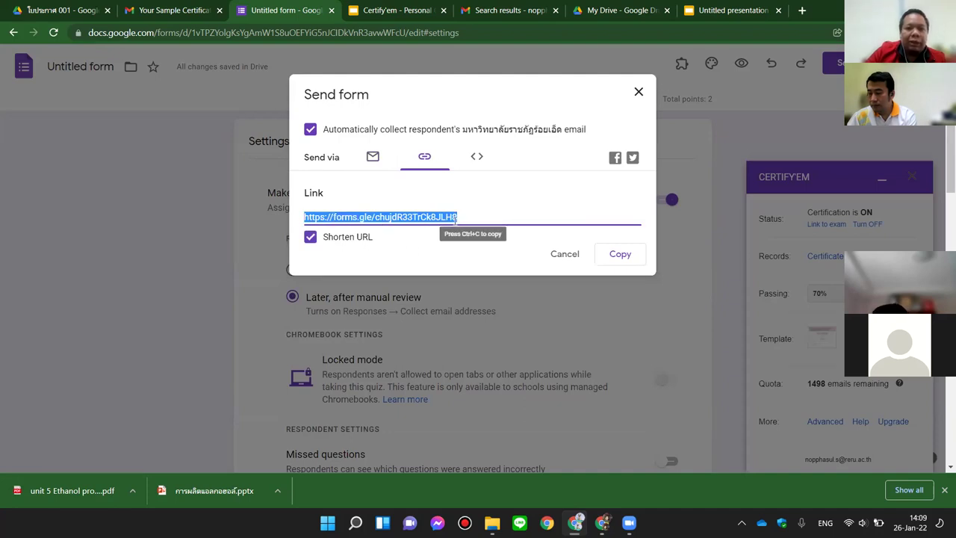
{"action": "left_click", "coordinate": [620, 254]}
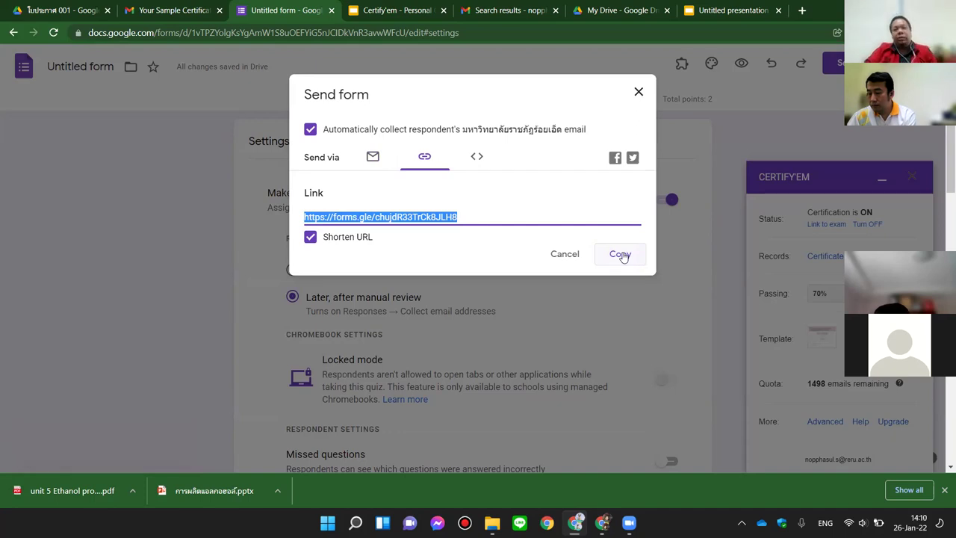
{"action": "left_click", "coordinate": [639, 91]}
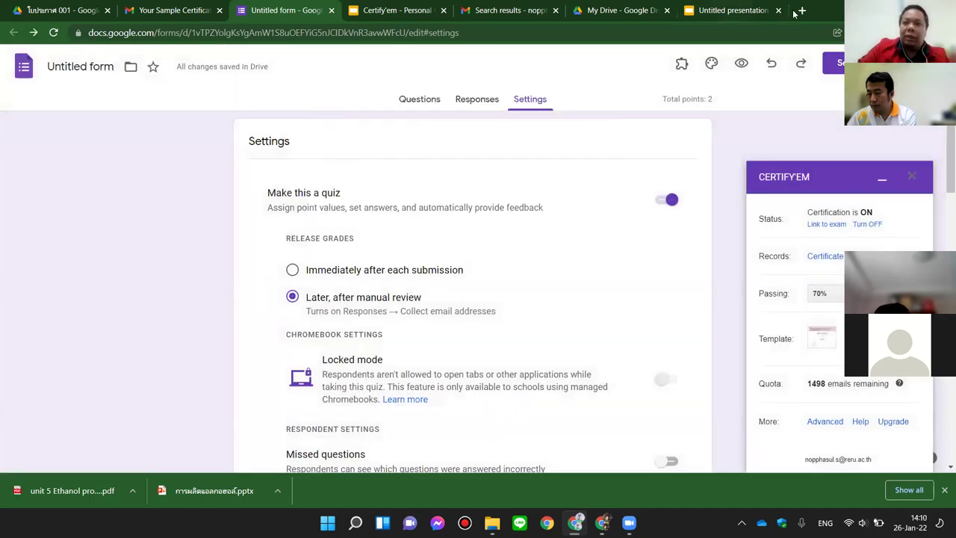
{"action": "left_click", "coordinate": [734, 12]}
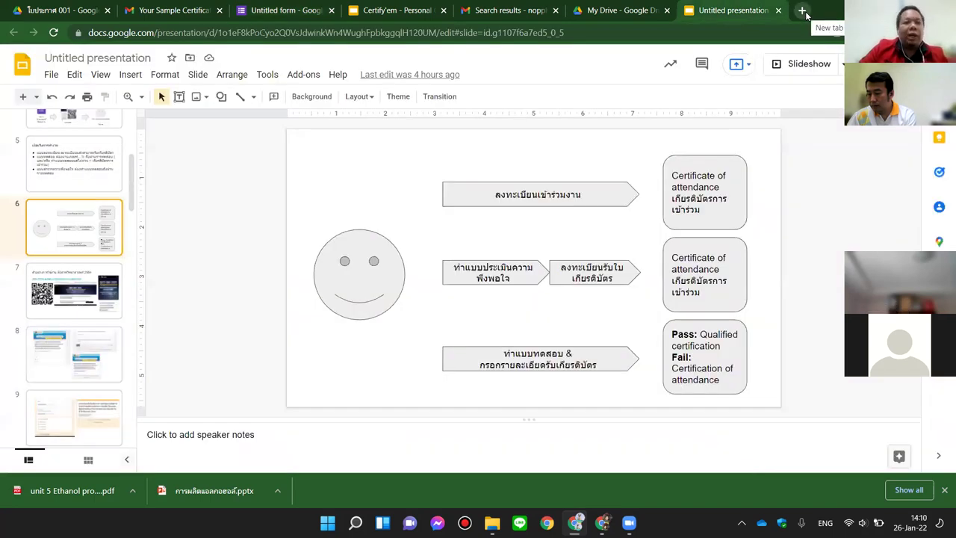
Step: In a new tab, search 'the qr code generator' and open the QR Code Generator site
{"action": "left_click", "coordinate": [803, 12]}
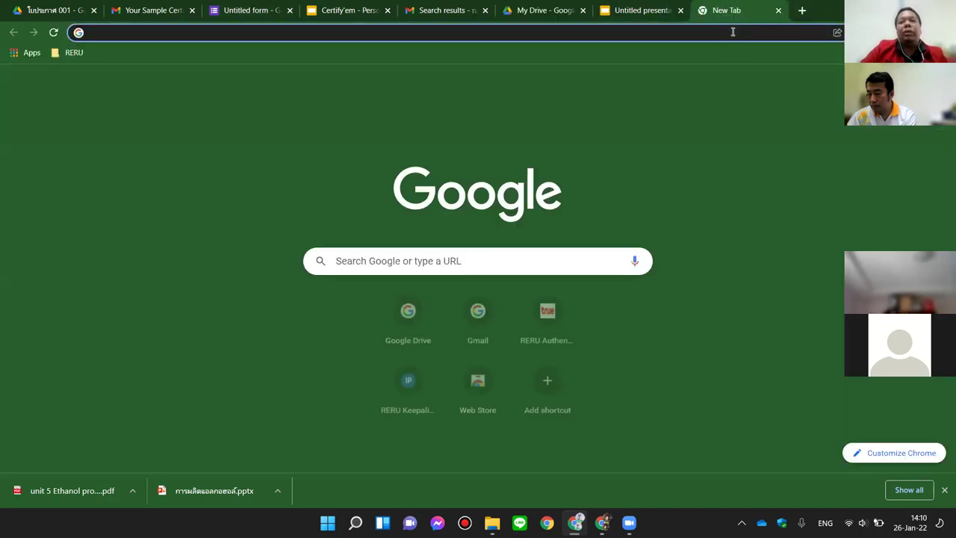
{"action": "left_click", "coordinate": [733, 32]}
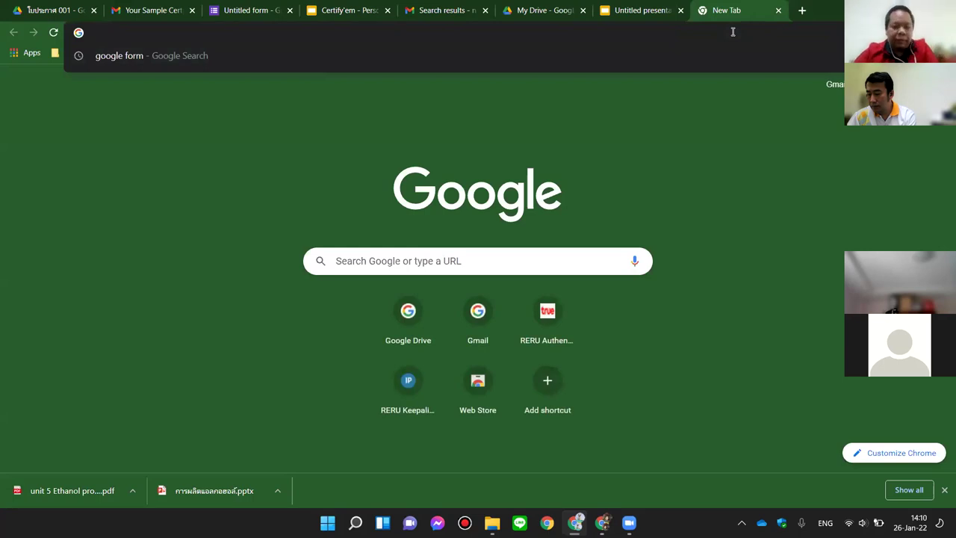
{"action": "key", "text": "alt+shift"}
{"action": "type", "text": "ก"}
{"action": "key", "text": "BackSpace"}
{"action": "key", "text": "alt+shift"}
{"action": "type", "text": "t"}
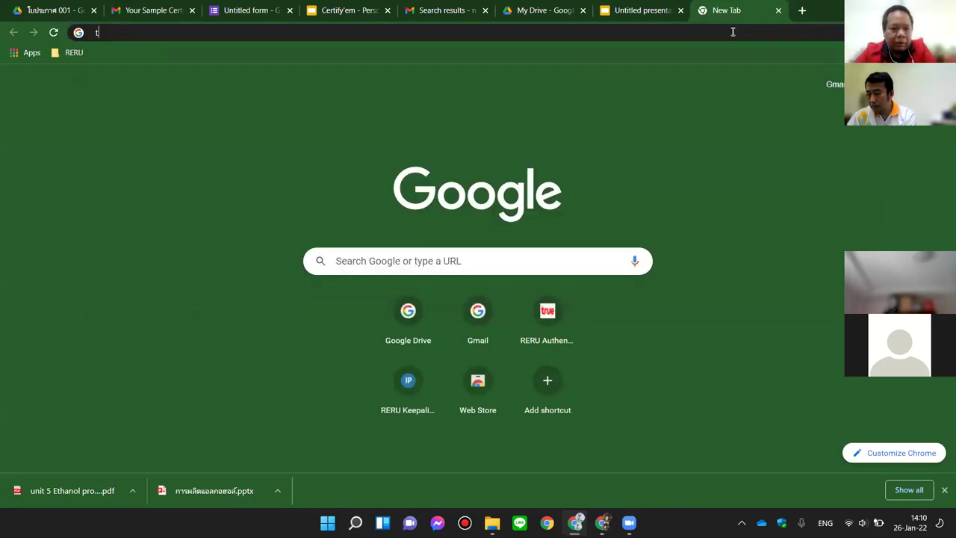
{"action": "type", "text": "he qr code"}
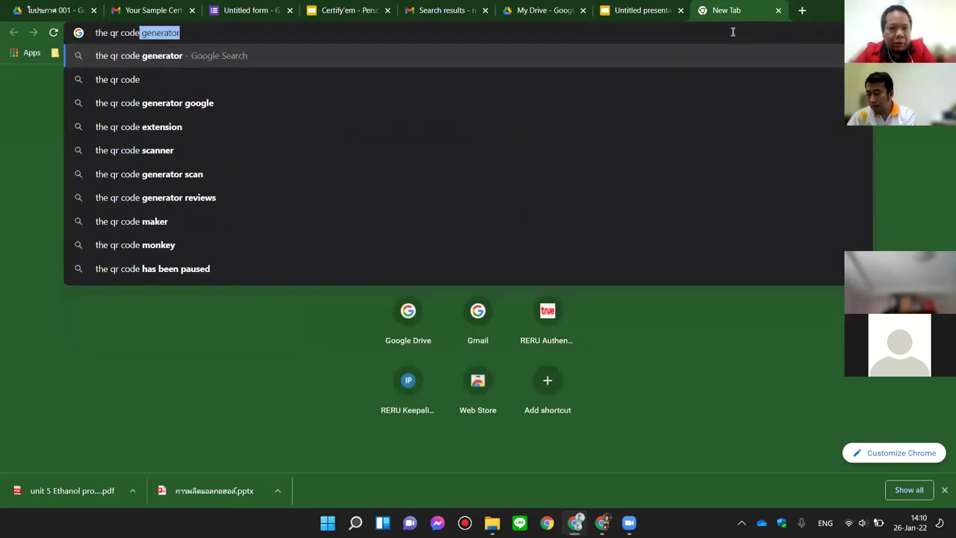
{"action": "key", "text": "Down"}
{"action": "key", "text": "Down"}
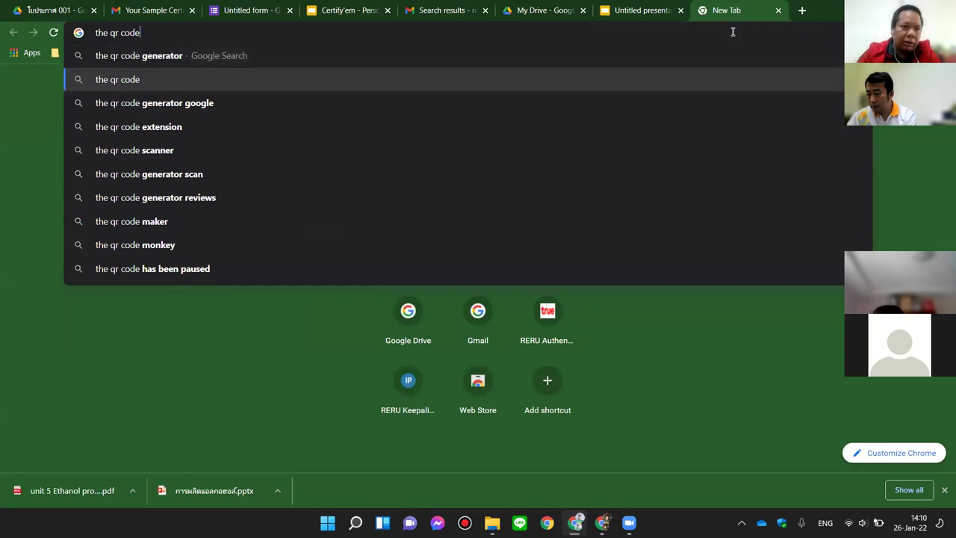
{"action": "key", "text": "BackSpace"}
{"action": "key", "text": "BackSpace"}
{"action": "key", "text": "BackSpace"}
{"action": "key", "text": "BackSpace"}
{"action": "key", "text": "BackSpace"}
{"action": "key", "text": "BackSpace"}
{"action": "key", "text": "Return"}
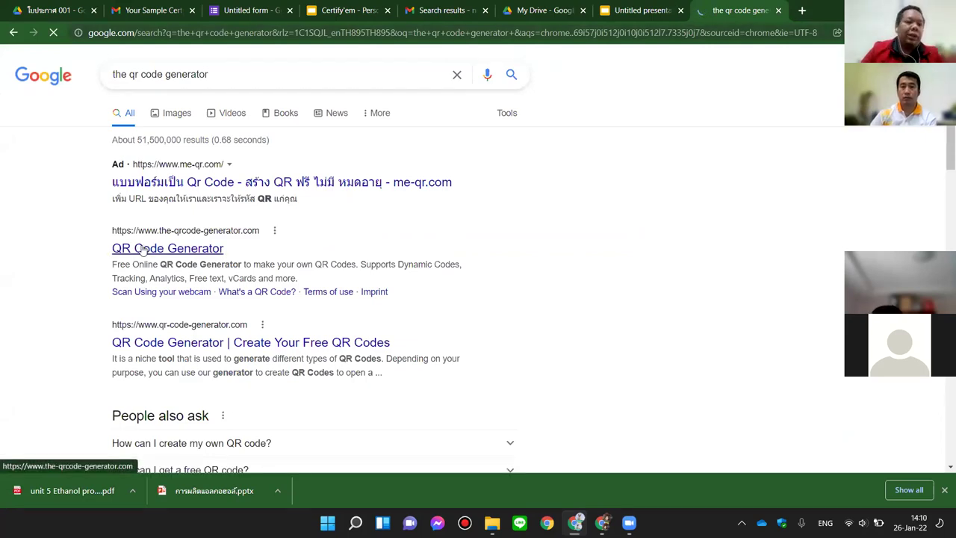
{"action": "left_click", "coordinate": [198, 166]}
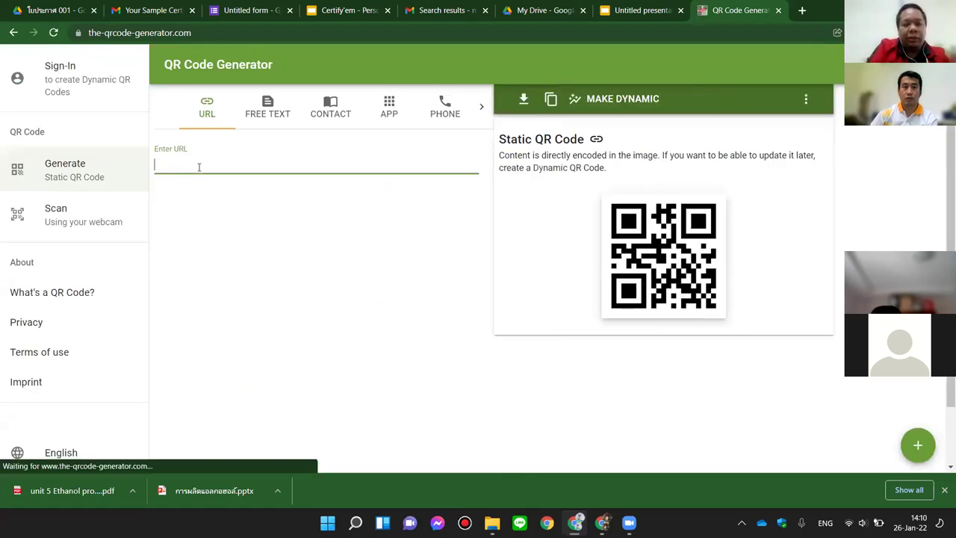
Step: Paste the form's forms.gle link into the QR Code Generator URL field
{"action": "key", "text": "ctrl+v"}
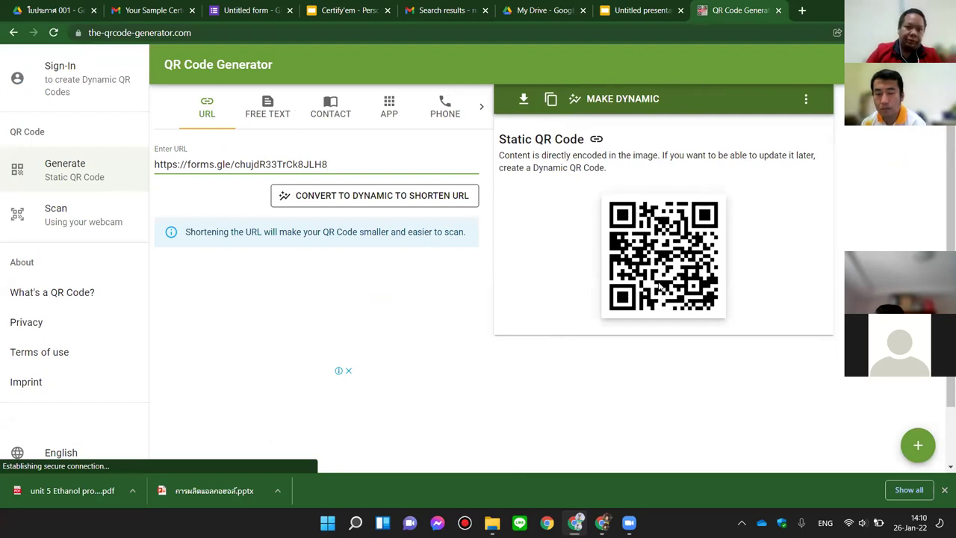
Step: Load the quiz from its forms.gle link in a new tab and enter the respondent's name
{"action": "left_click", "coordinate": [798, 11]}
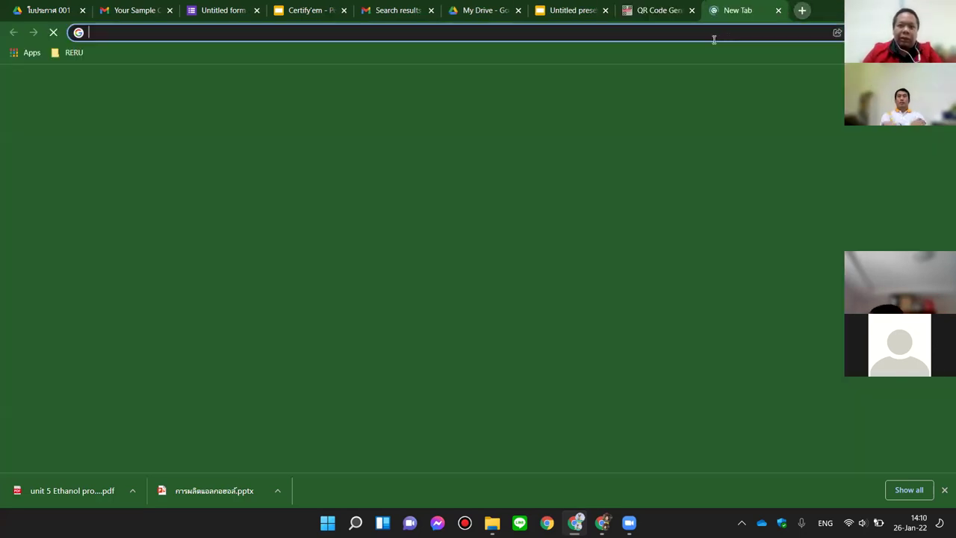
{"action": "type", "text": "https://forms.gle/chujdR33TrCk8JLH8"}
{"action": "key", "text": "Return"}
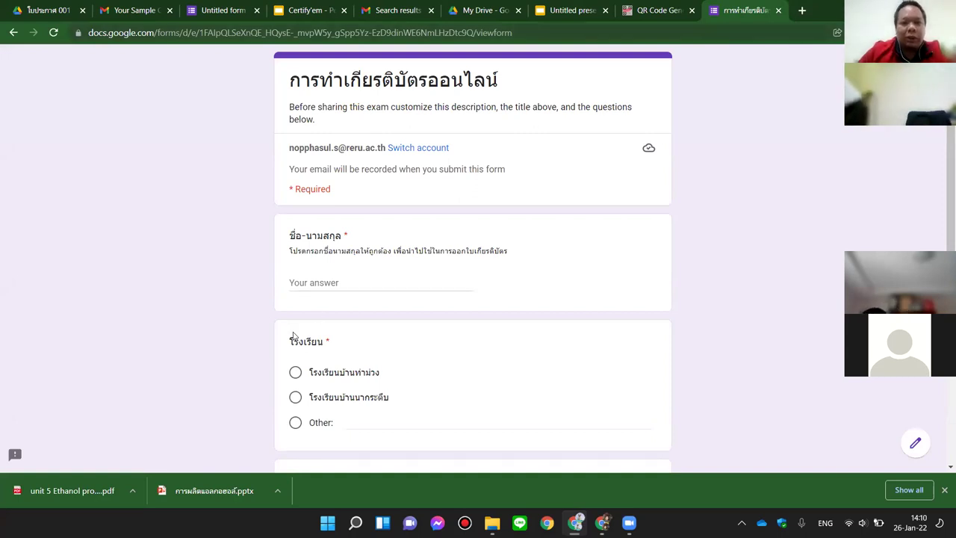
{"action": "left_click", "coordinate": [333, 284]}
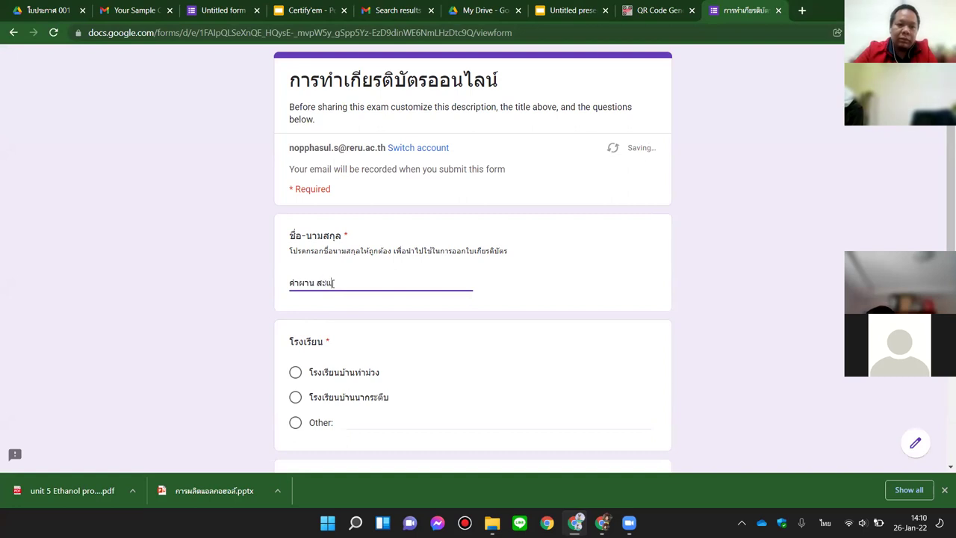
Step: Choose Other for the school and type โรงเรียนบ้านโคกอิโด่ย
{"action": "scroll", "coordinate": [344, 322], "scroll_direction": "down", "scroll_amount": 2}
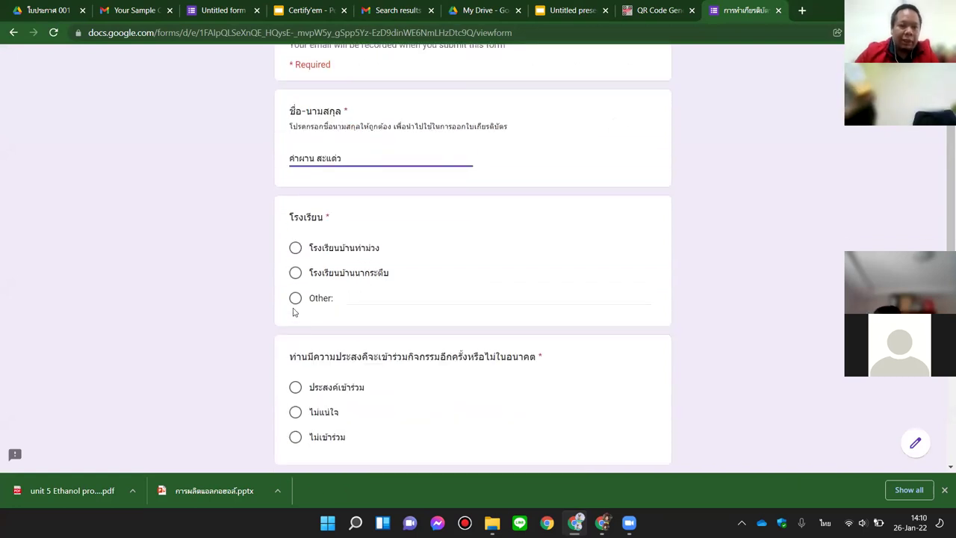
{"action": "left_click", "coordinate": [345, 297]}
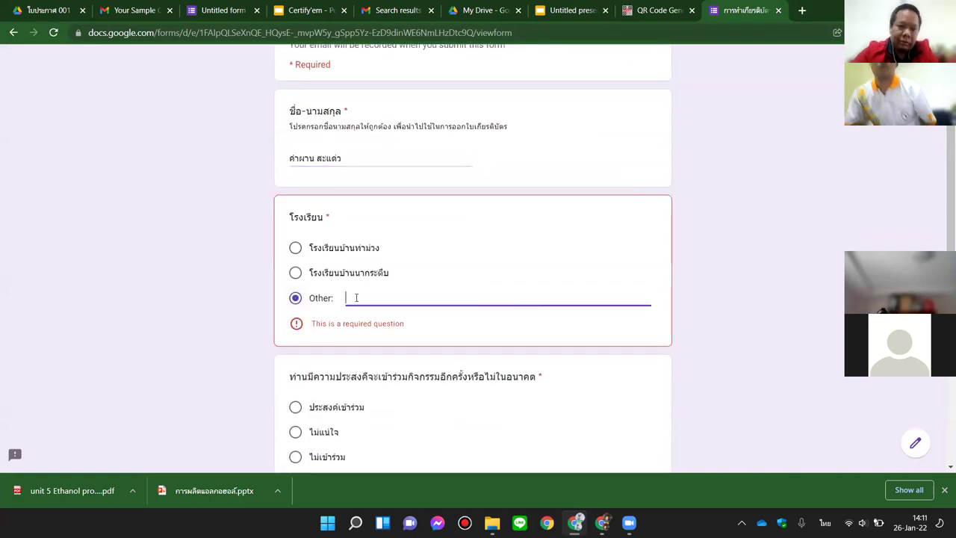
{"action": "type", "text": "โ"}
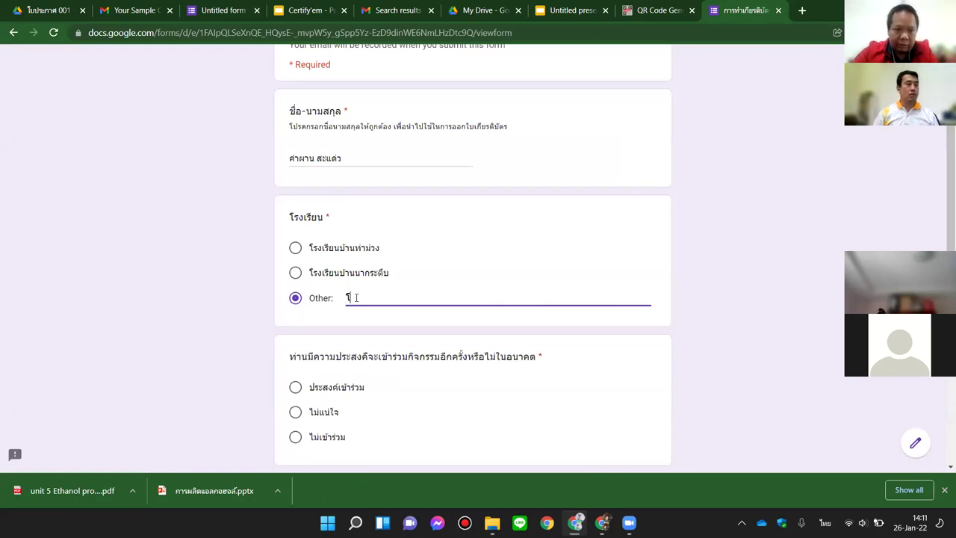
{"action": "type", "text": "รงเรียนผ่าน"}
{"action": "key", "text": "BackSpace"}
{"action": "key", "text": "BackSpace"}
{"action": "type", "text": "บ้านโคก"}
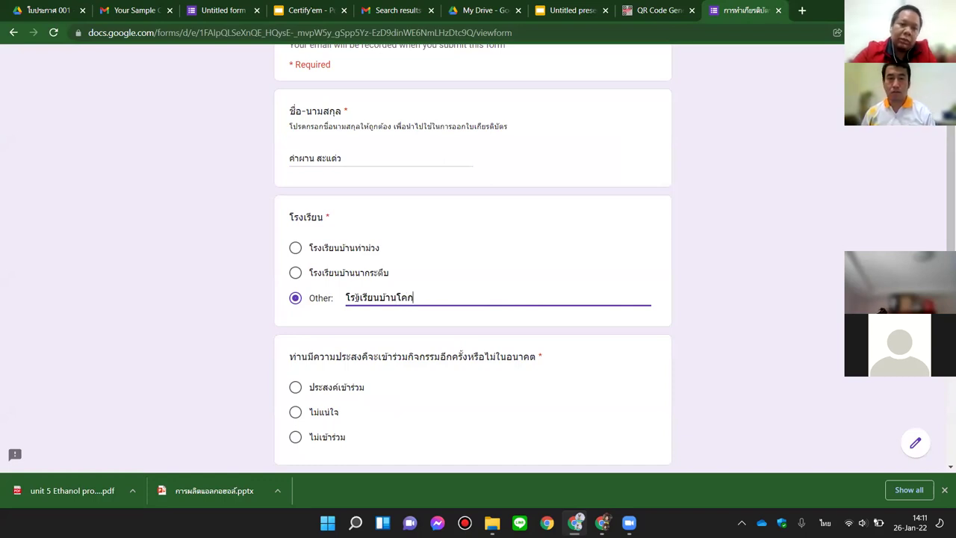
{"action": "type", "text": "อิโด่ย"}
{"action": "left_click", "coordinate": [731, 337]}
Step: Answer ประสงค์เข้าร่วม, pick ฟ้า - ขาว as Doraemon's colour, and submit the response
{"action": "scroll", "coordinate": [732, 344], "scroll_direction": "down", "scroll_amount": 1}
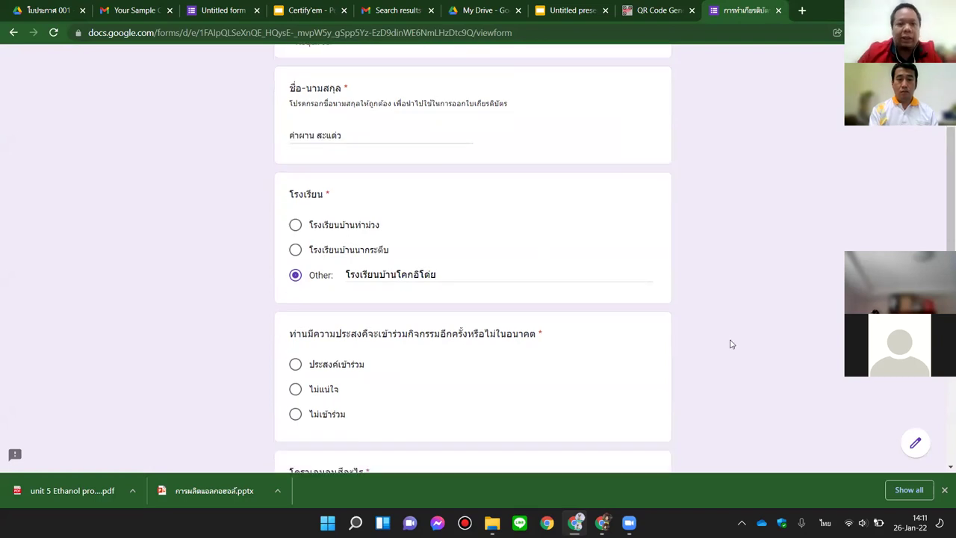
{"action": "scroll", "coordinate": [730, 344], "scroll_direction": "down", "scroll_amount": 1}
{"action": "left_click", "coordinate": [295, 267]}
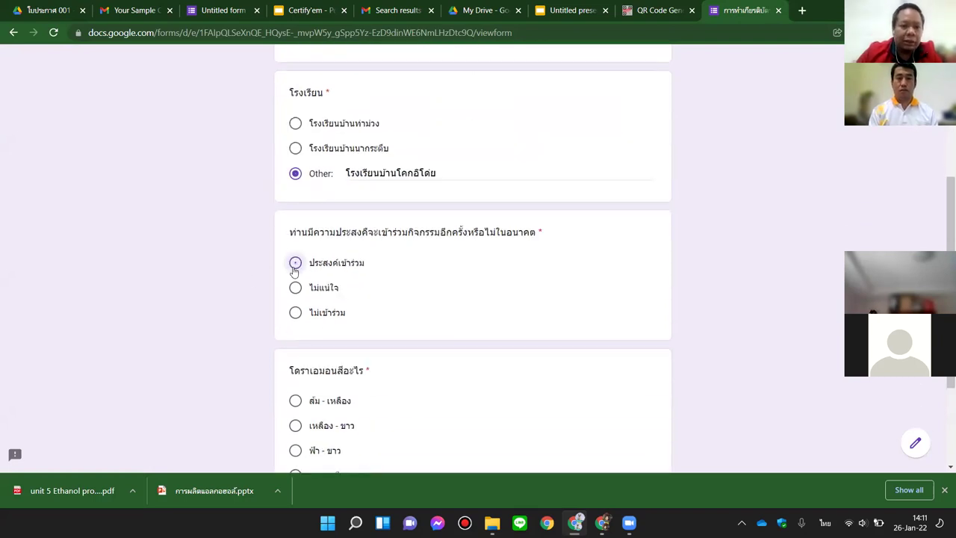
{"action": "scroll", "coordinate": [299, 299], "scroll_direction": "down", "scroll_amount": 1}
{"action": "left_click", "coordinate": [295, 339]}
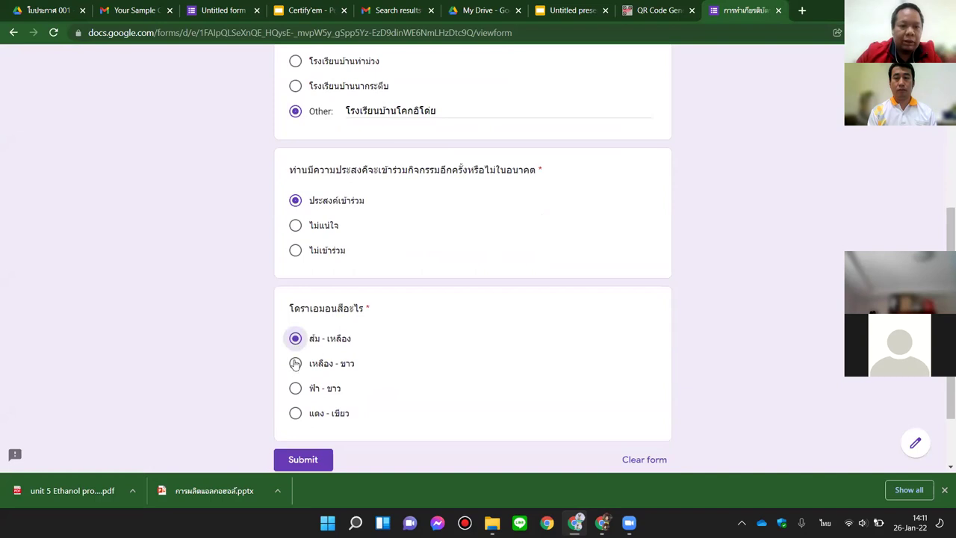
{"action": "left_click", "coordinate": [295, 388]}
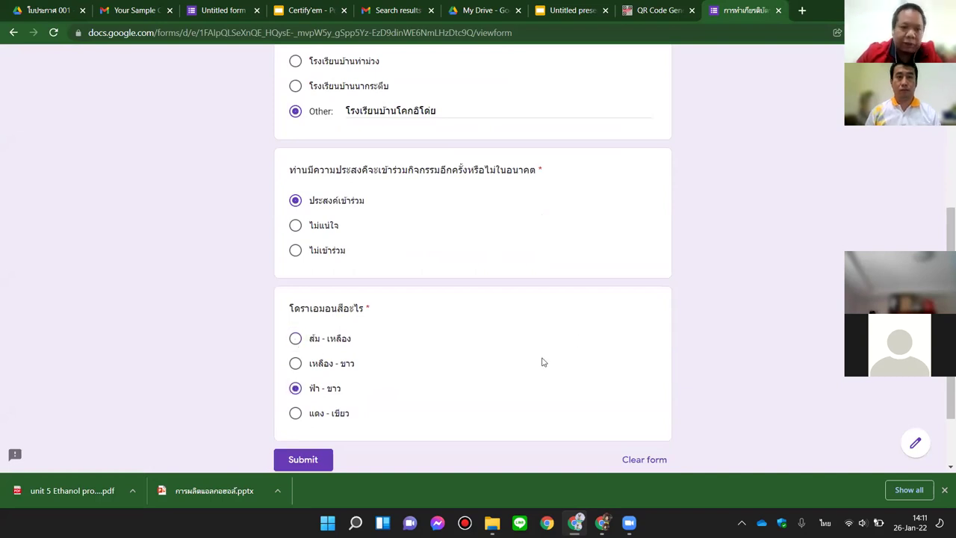
{"action": "scroll", "coordinate": [680, 261], "scroll_direction": "down", "scroll_amount": 1}
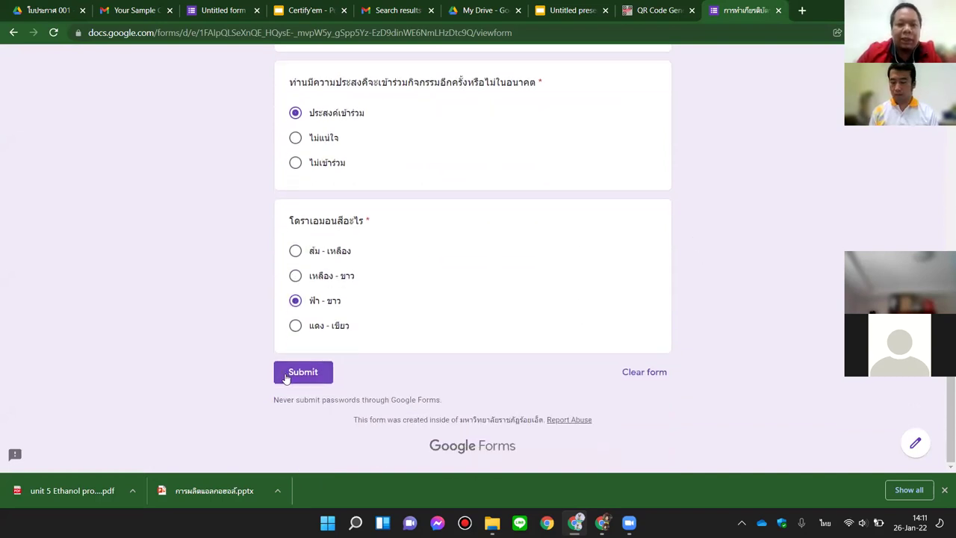
{"action": "left_click", "coordinate": [291, 376]}
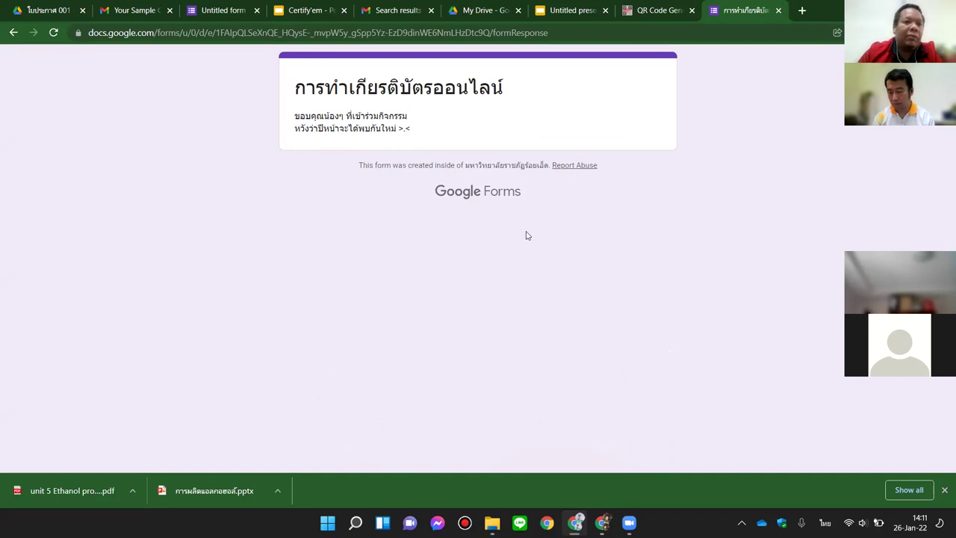
Step: Refresh the Gmail inbox and open the new 'Item shared with you' certificate email
{"action": "left_click", "coordinate": [125, 10]}
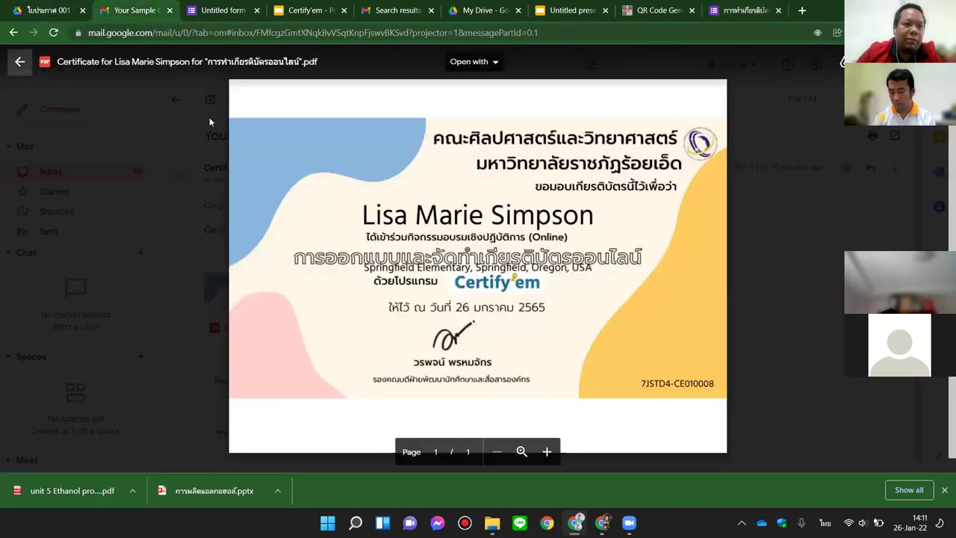
{"action": "left_click", "coordinate": [178, 106]}
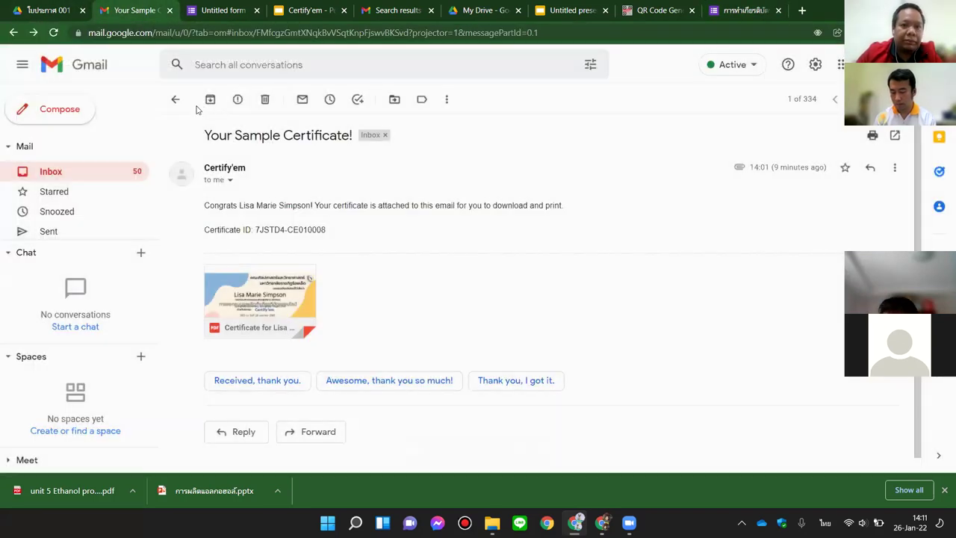
{"action": "left_click", "coordinate": [210, 103]}
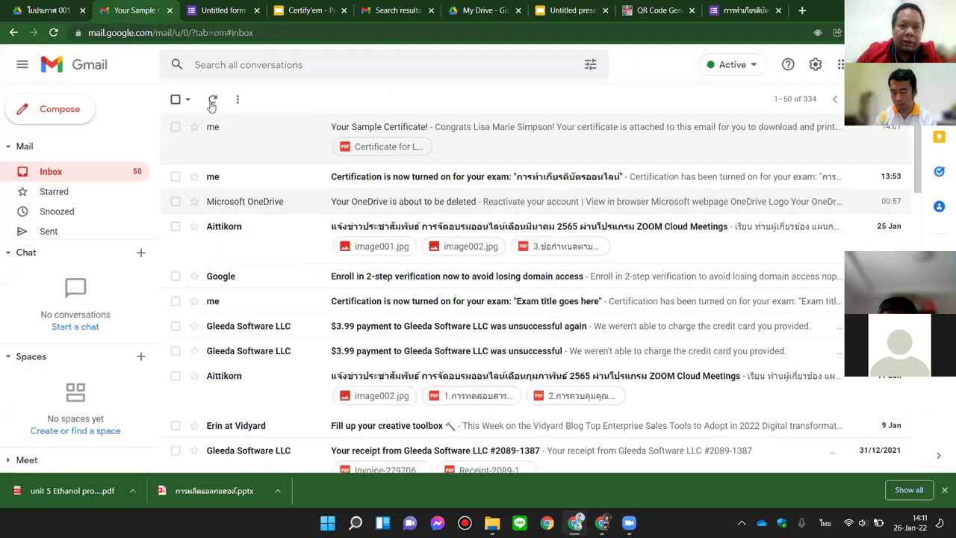
{"action": "left_click", "coordinate": [212, 104]}
{"action": "left_click", "coordinate": [212, 103]}
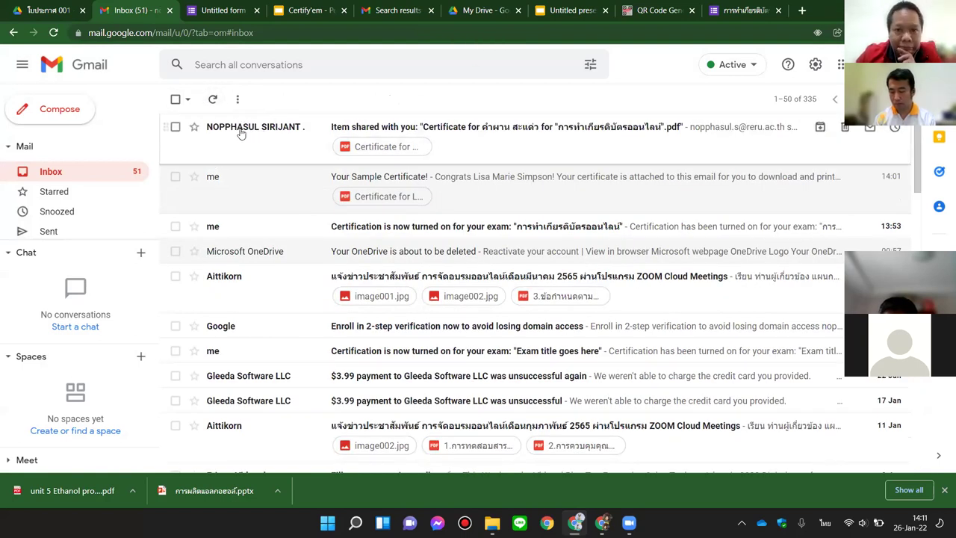
{"action": "left_click", "coordinate": [545, 143]}
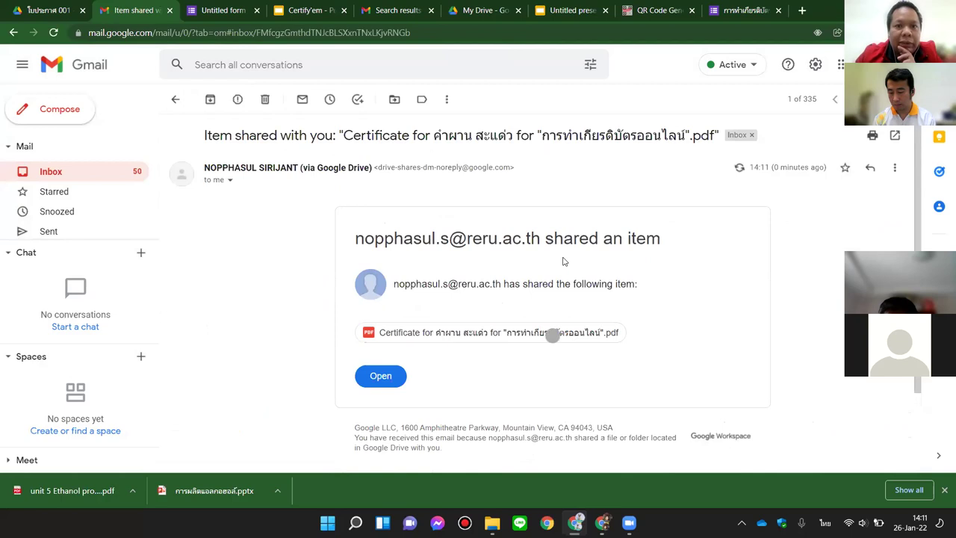
{"action": "scroll", "coordinate": [568, 262], "scroll_direction": "down", "scroll_amount": 1}
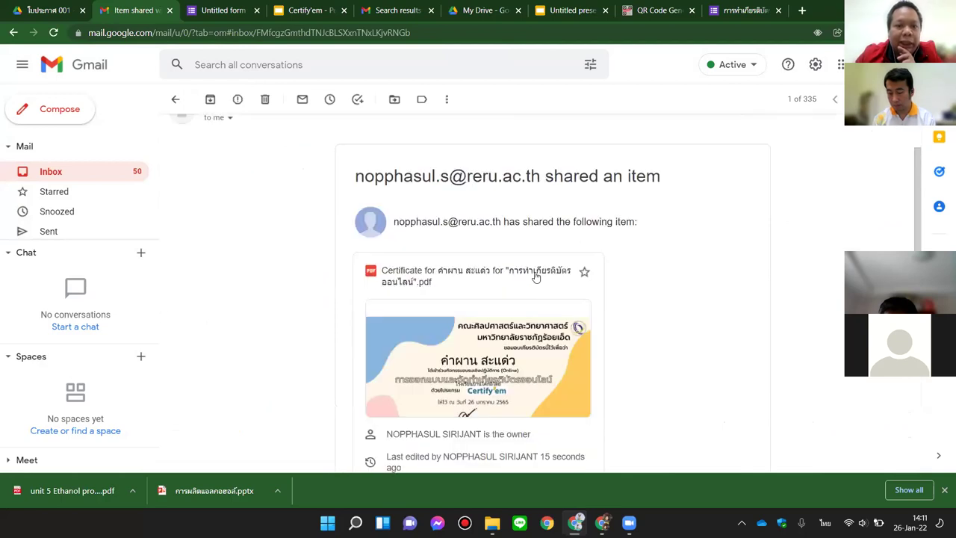
{"action": "scroll", "coordinate": [534, 276], "scroll_direction": "down", "scroll_amount": 1}
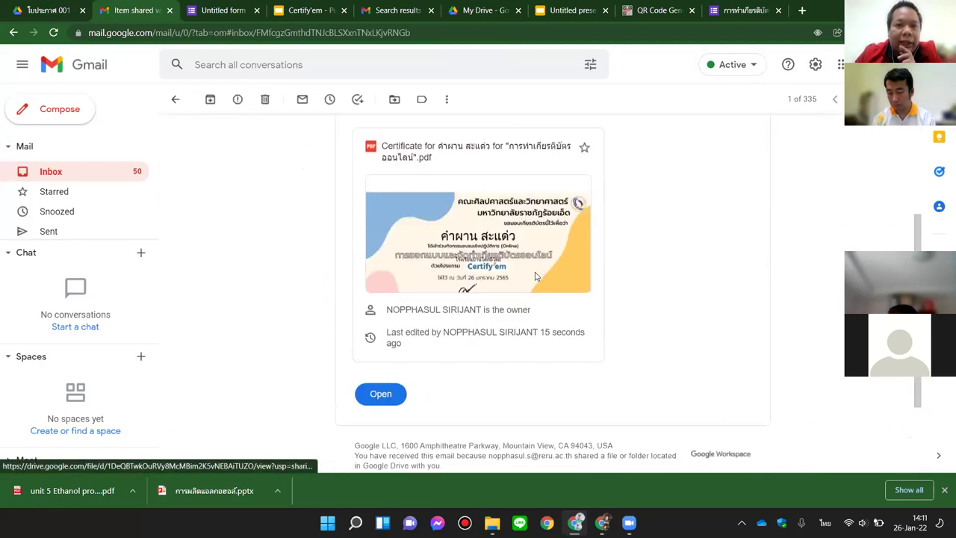
{"action": "scroll", "coordinate": [535, 276], "scroll_direction": "up", "scroll_amount": 2}
{"action": "scroll", "coordinate": [535, 277], "scroll_direction": "up", "scroll_amount": 1}
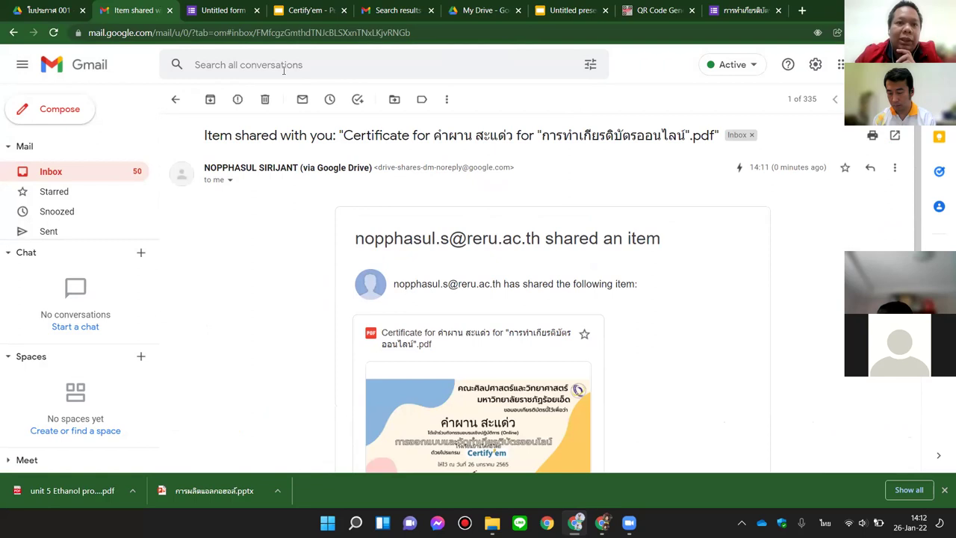
{"action": "left_click", "coordinate": [214, 10]}
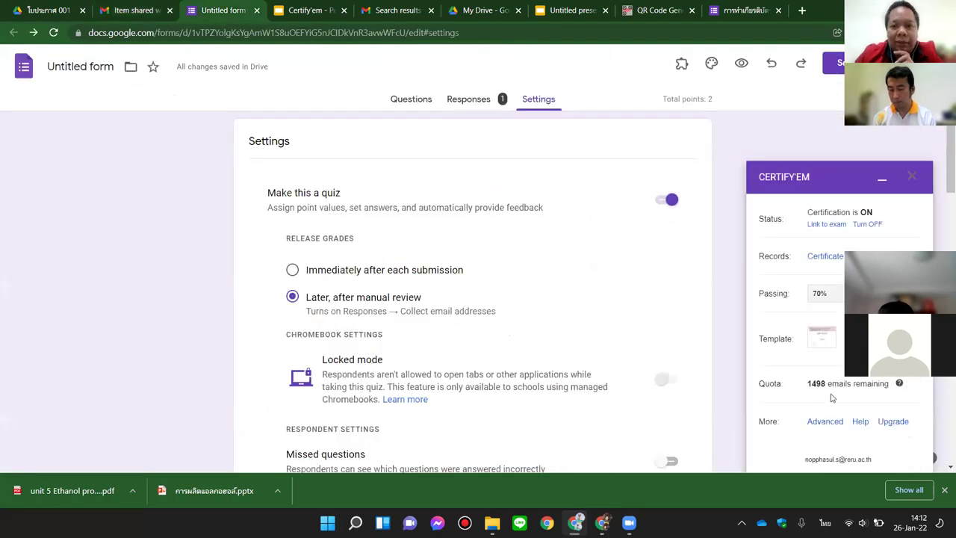
Step: Set Certify'em to share via Email (typical), untick failed-attempt emails, and save changes
{"action": "left_click", "coordinate": [819, 424]}
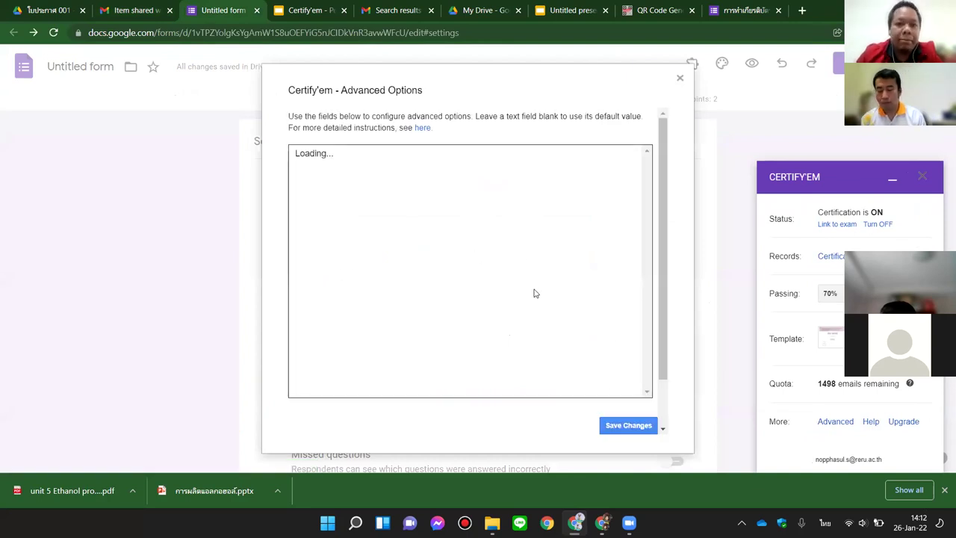
{"action": "scroll", "coordinate": [532, 284], "scroll_direction": "down", "scroll_amount": 2}
{"action": "scroll", "coordinate": [531, 281], "scroll_direction": "down", "scroll_amount": 8}
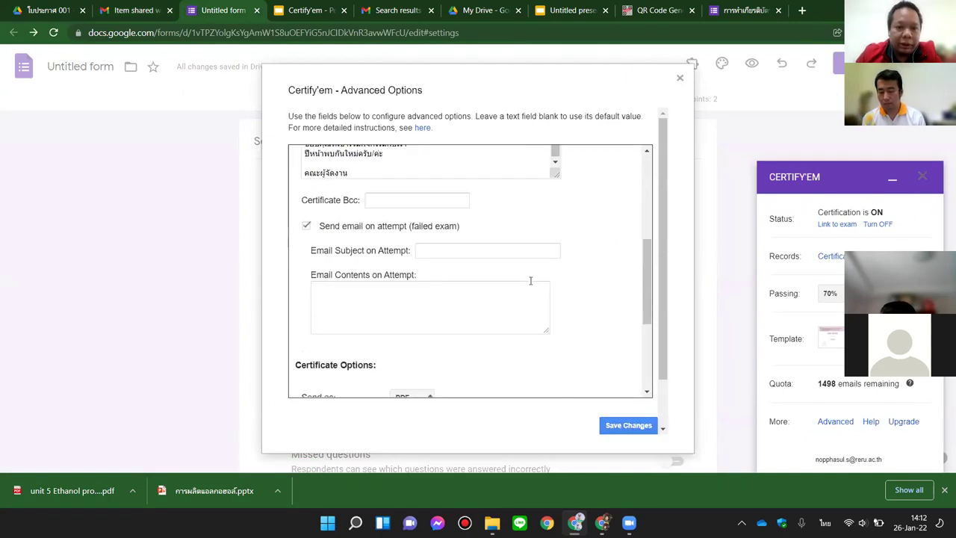
{"action": "left_click", "coordinate": [422, 249]}
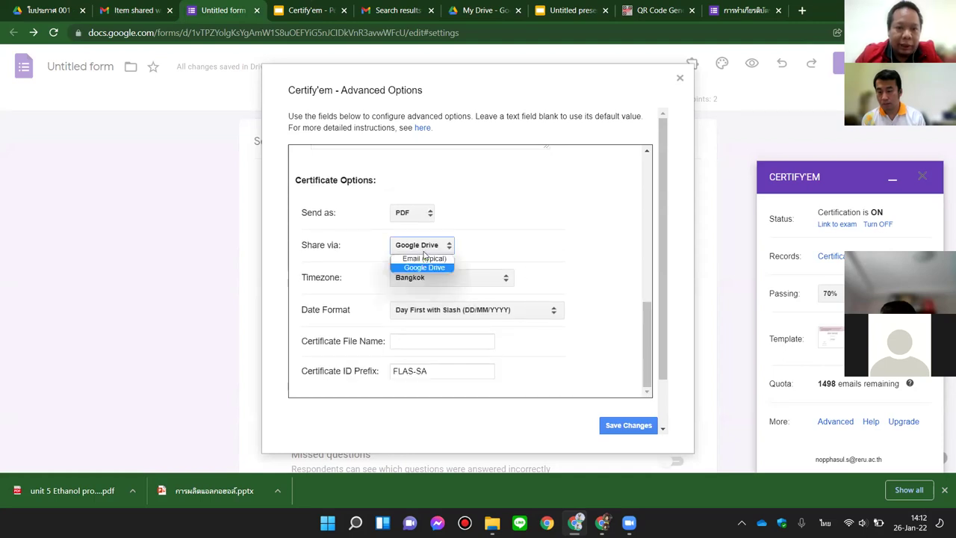
{"action": "left_click", "coordinate": [424, 257]}
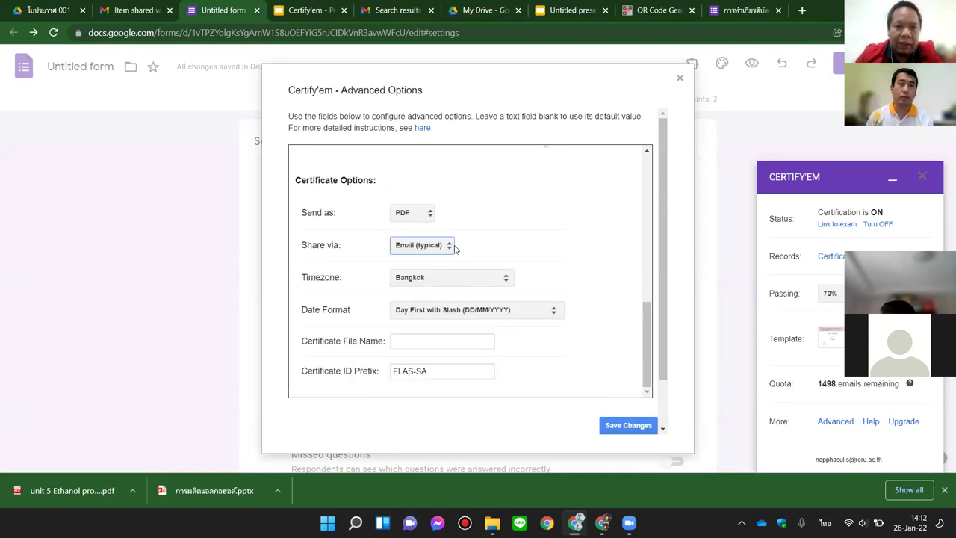
{"action": "scroll", "coordinate": [519, 254], "scroll_direction": "up", "scroll_amount": 5}
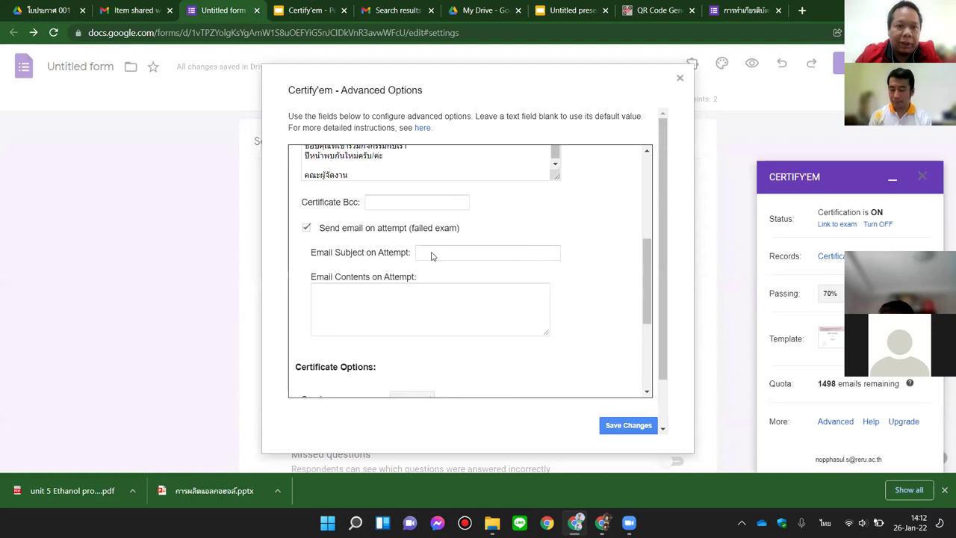
{"action": "scroll", "coordinate": [431, 257], "scroll_direction": "up", "scroll_amount": 2}
{"action": "left_click", "coordinate": [306, 290]}
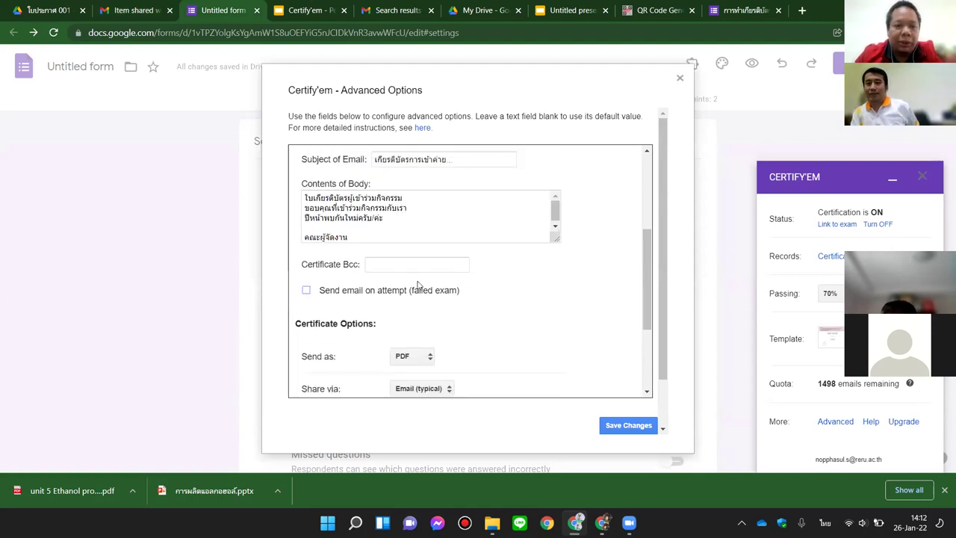
{"action": "scroll", "coordinate": [553, 302], "scroll_direction": "up", "scroll_amount": 5}
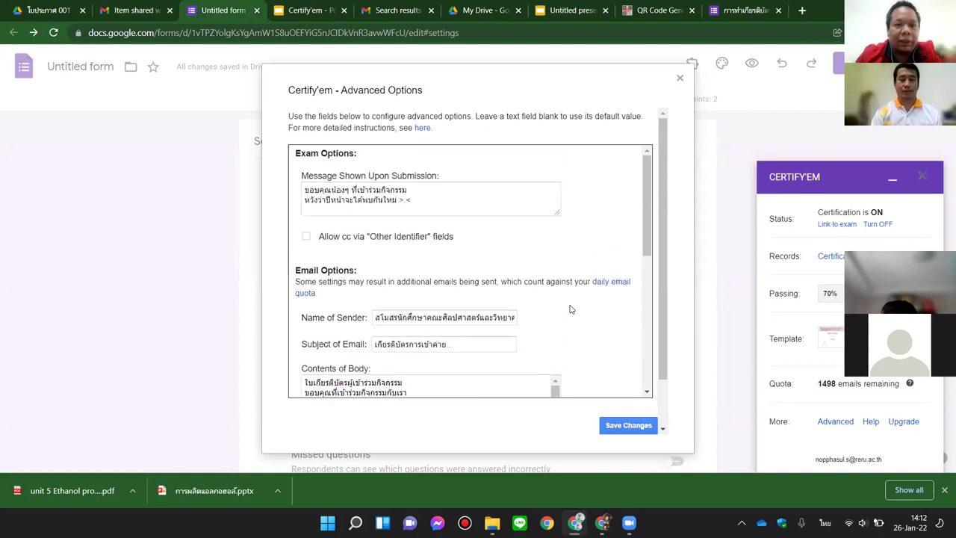
{"action": "left_click", "coordinate": [628, 429]}
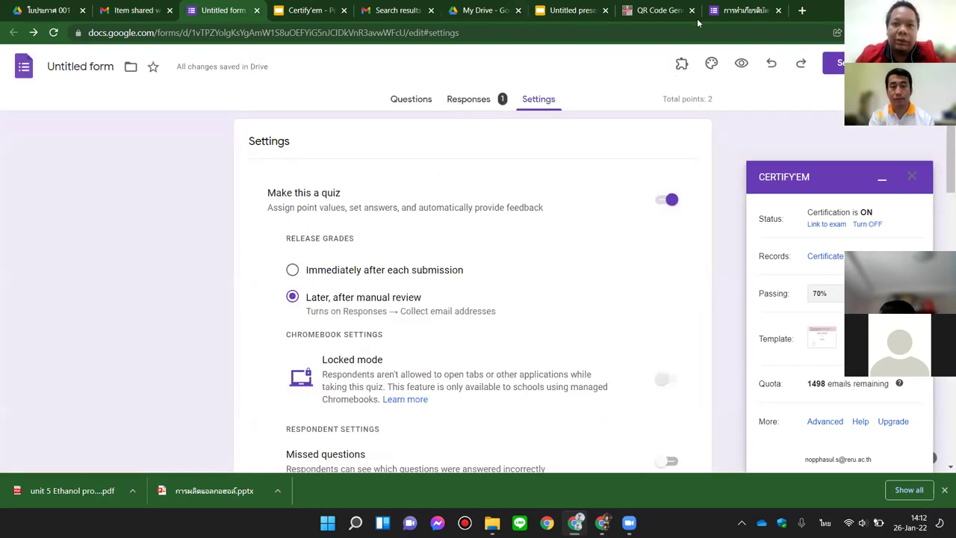
Step: Reload the quiz from its forms.gle short link in the address bar
{"action": "left_click", "coordinate": [724, 11]}
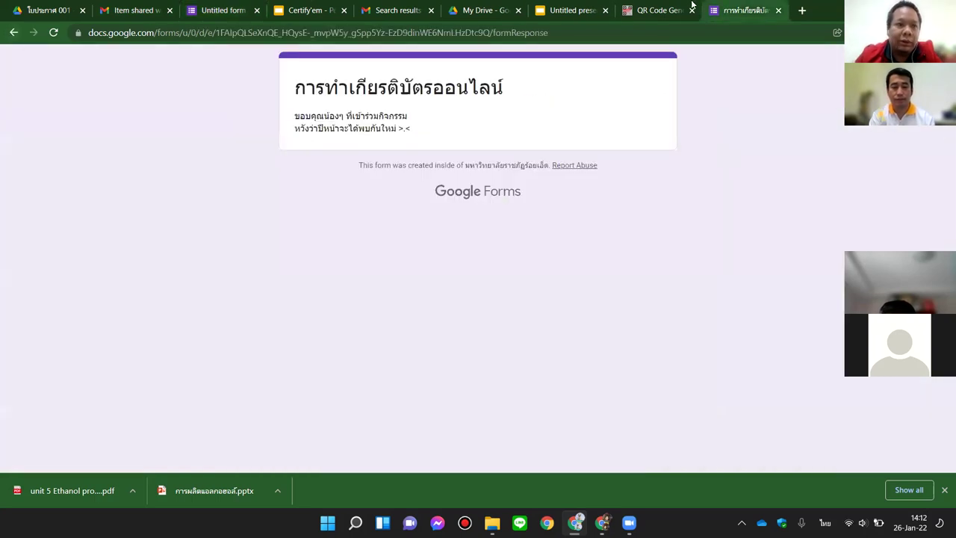
{"action": "left_click", "coordinate": [653, 11]}
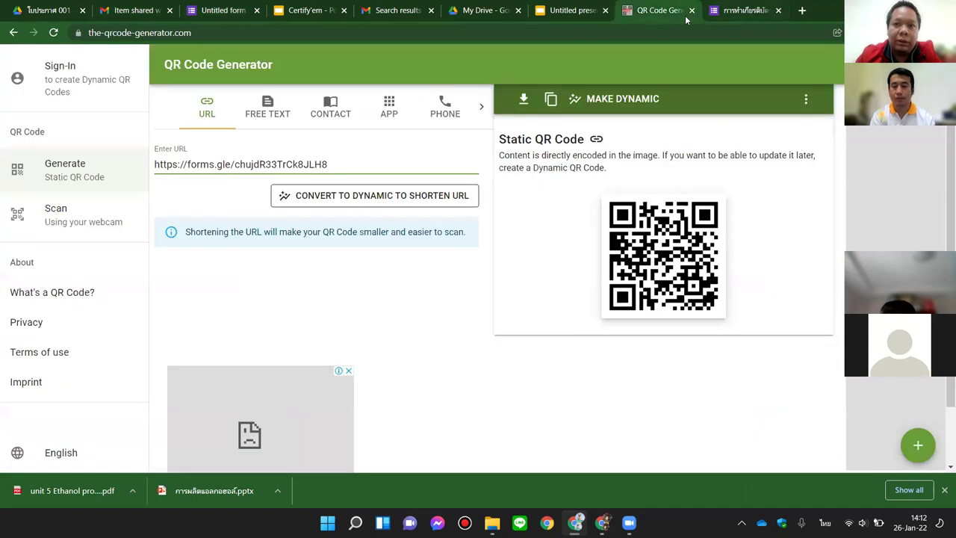
{"action": "key", "text": "ctrl+Tab"}
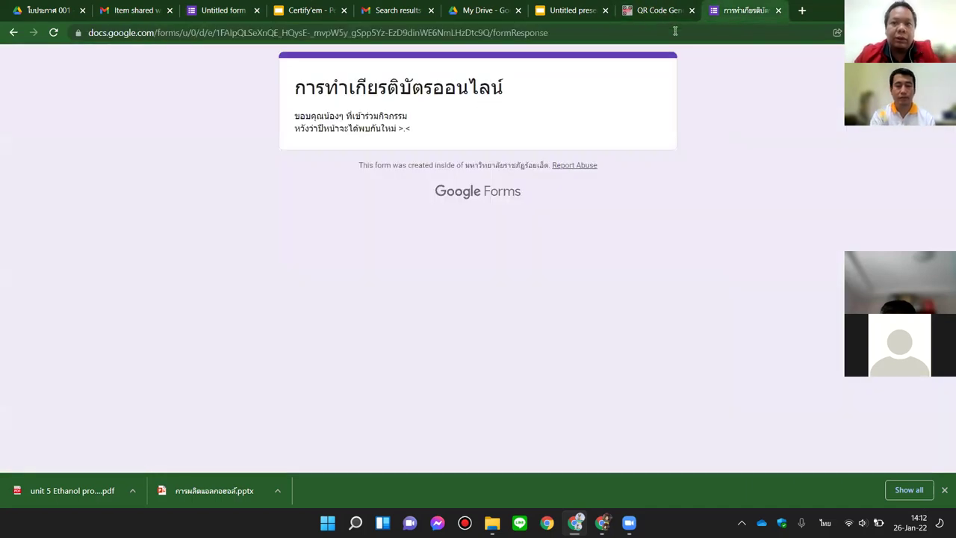
{"action": "left_click", "coordinate": [676, 32]}
{"action": "type", "text": "https://forms.gle/chujdR33TrCk8JLH8"}
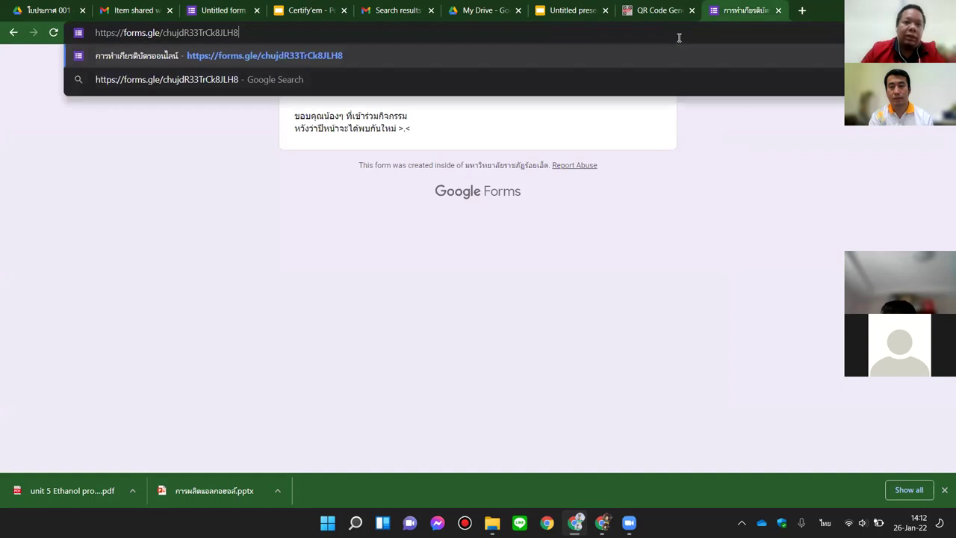
{"action": "key", "text": "Return"}
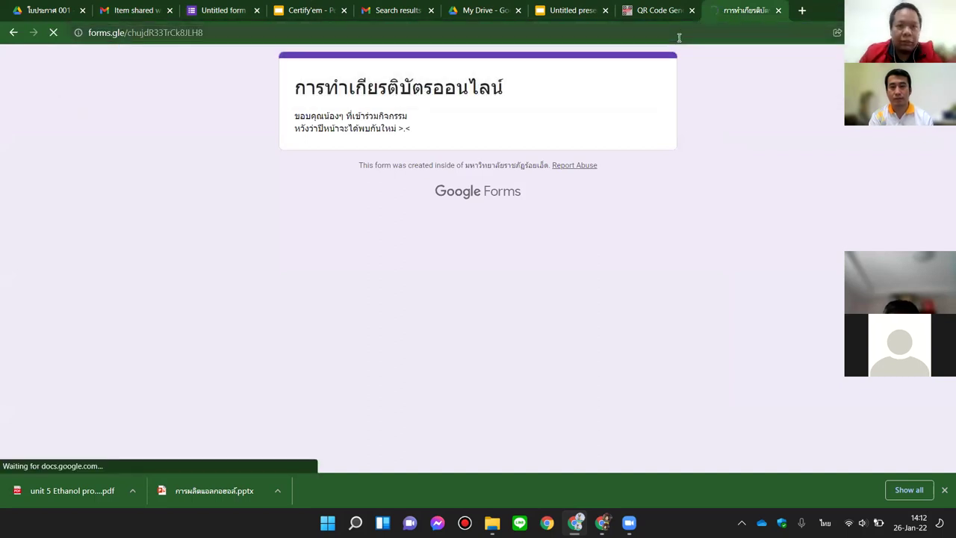
Step: Enter the respondent's name and choose Other with school โรงเรียนบ้านโคกอิโดด
{"action": "left_click", "coordinate": [304, 281]}
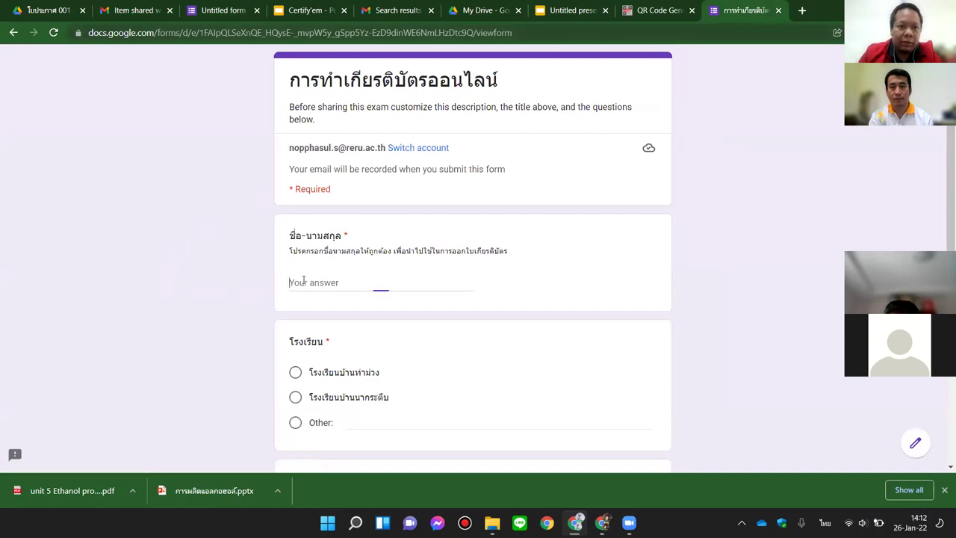
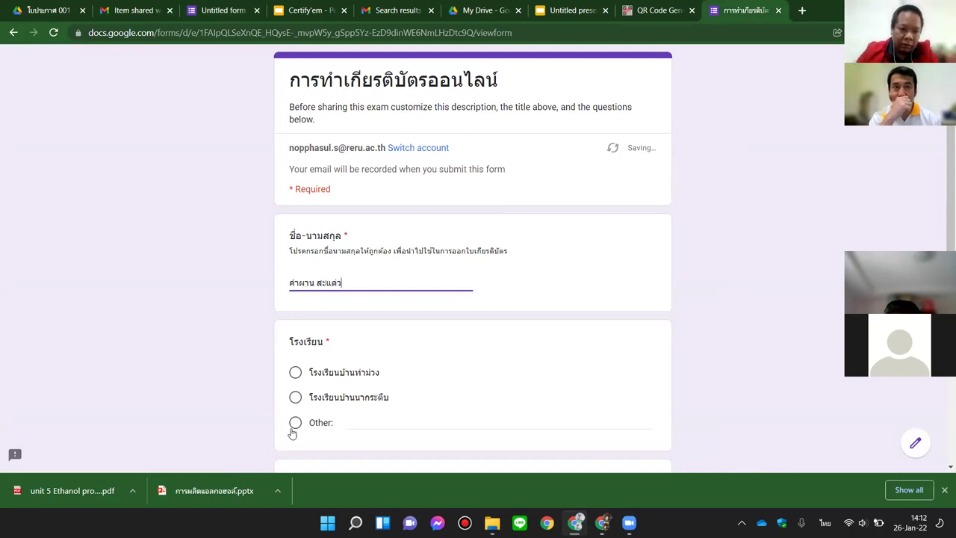
{"action": "left_click", "coordinate": [295, 423]}
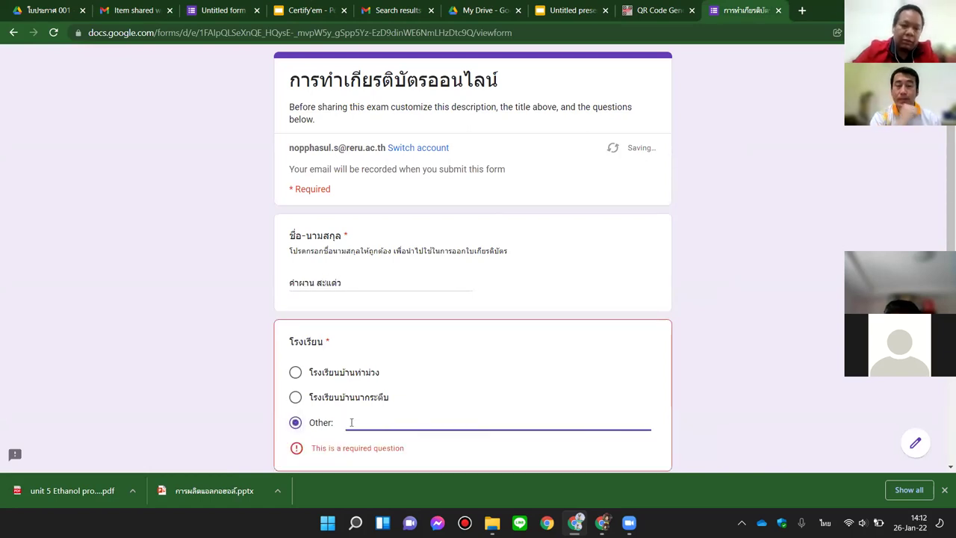
{"action": "type", "text": "โรงเรียนบ้านโคกอิโดด"}
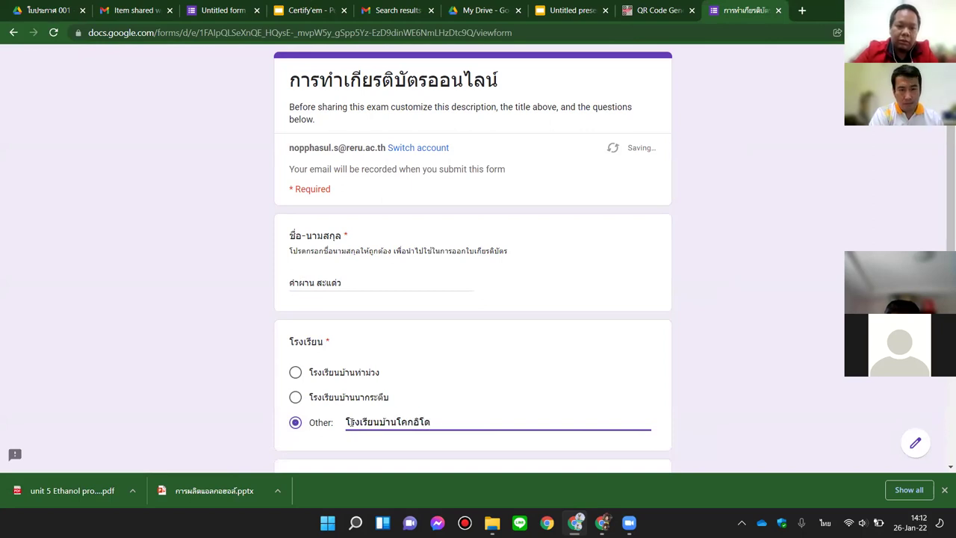
Step: Answer ไม่แน่ใจ and ฟ้า - ขาว, then submit the quiz
{"action": "scroll", "coordinate": [336, 396], "scroll_direction": "down", "scroll_amount": 3}
{"action": "left_click", "coordinate": [295, 348]}
{"action": "scroll", "coordinate": [358, 330], "scroll_direction": "down", "scroll_amount": 3}
{"action": "left_click", "coordinate": [295, 276]}
{"action": "left_click", "coordinate": [303, 397]}
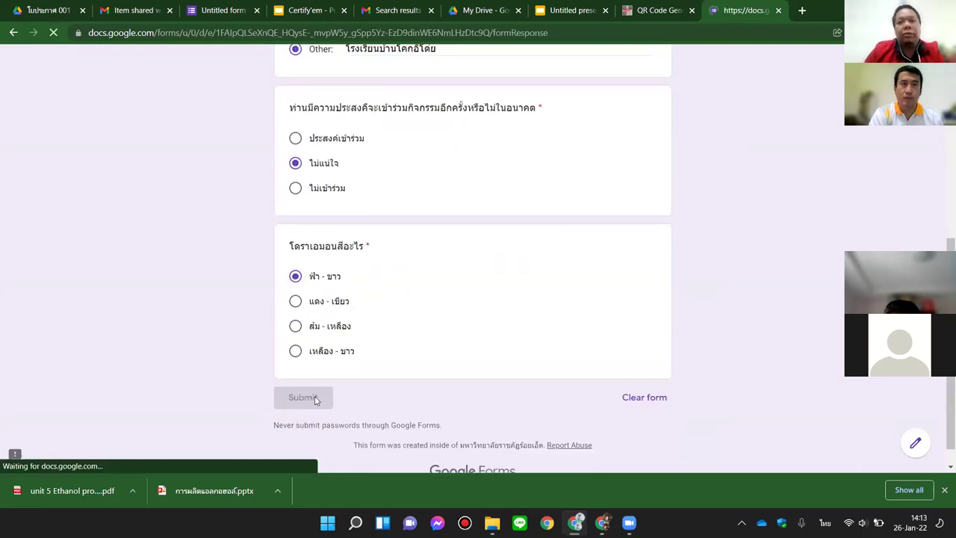
Step: Refresh the inbox until the second certificate email arrives, open it and preview its PDF
{"action": "left_click", "coordinate": [129, 11]}
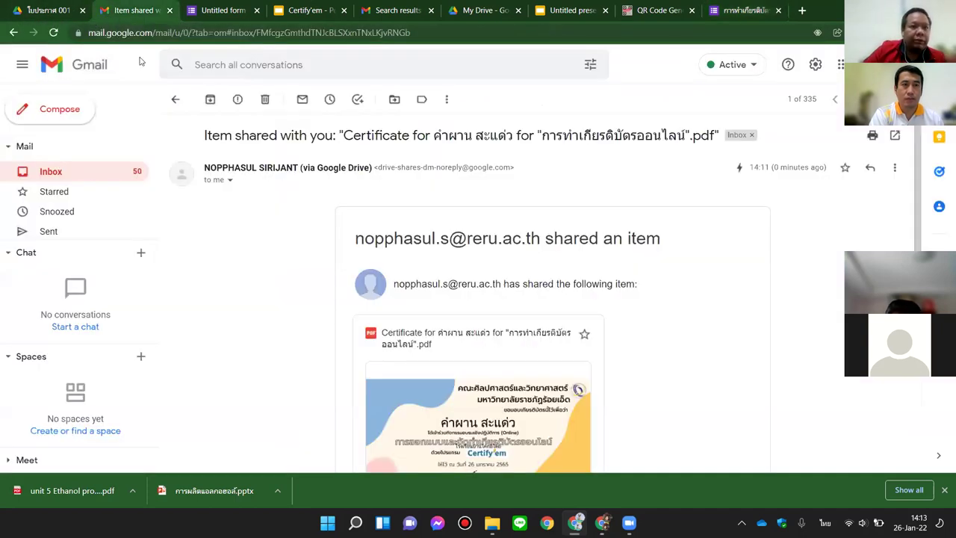
{"action": "left_click", "coordinate": [180, 99]}
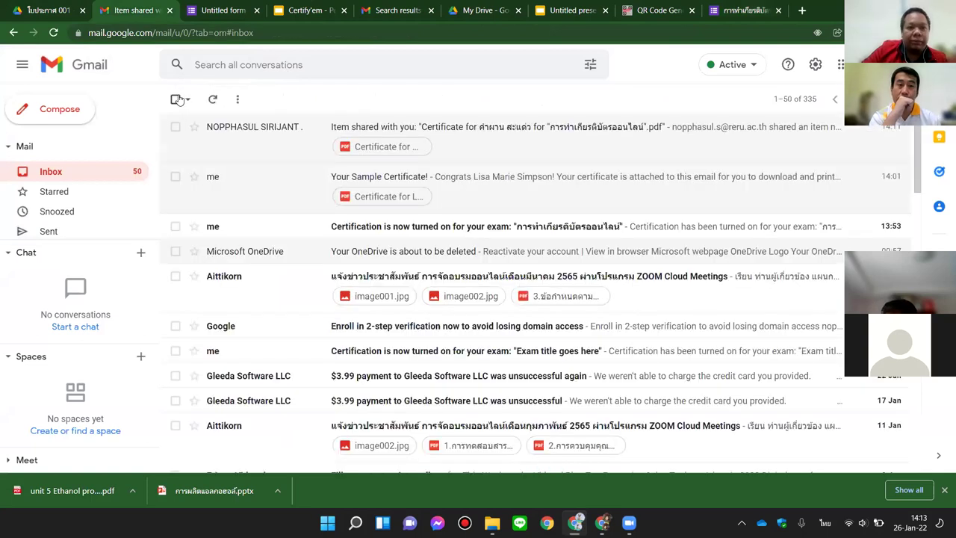
{"action": "left_click", "coordinate": [213, 105]}
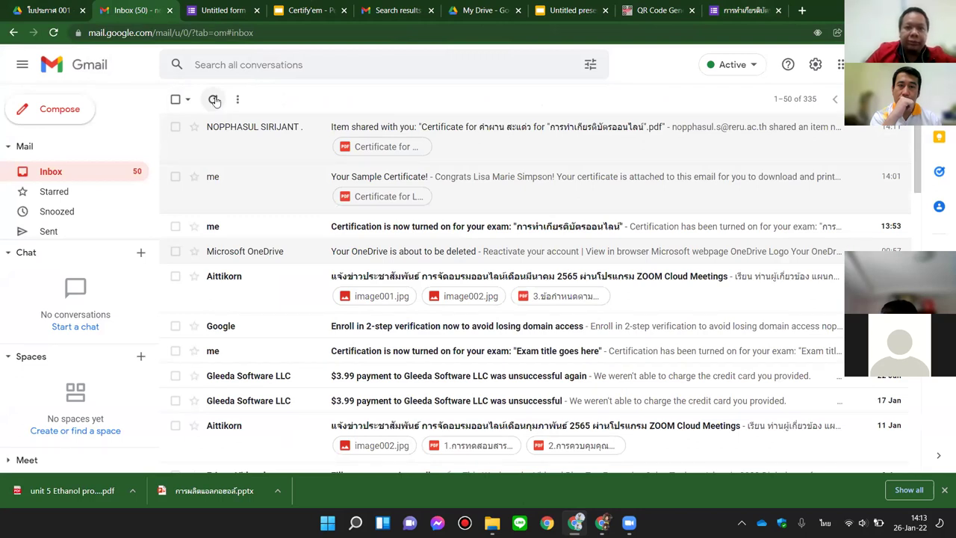
{"action": "left_click", "coordinate": [215, 101]}
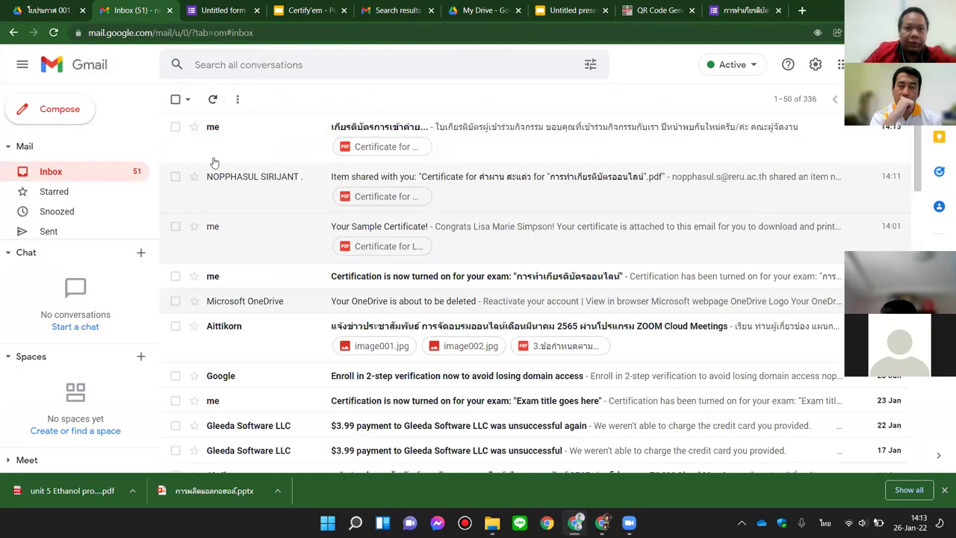
{"action": "left_click", "coordinate": [489, 136]}
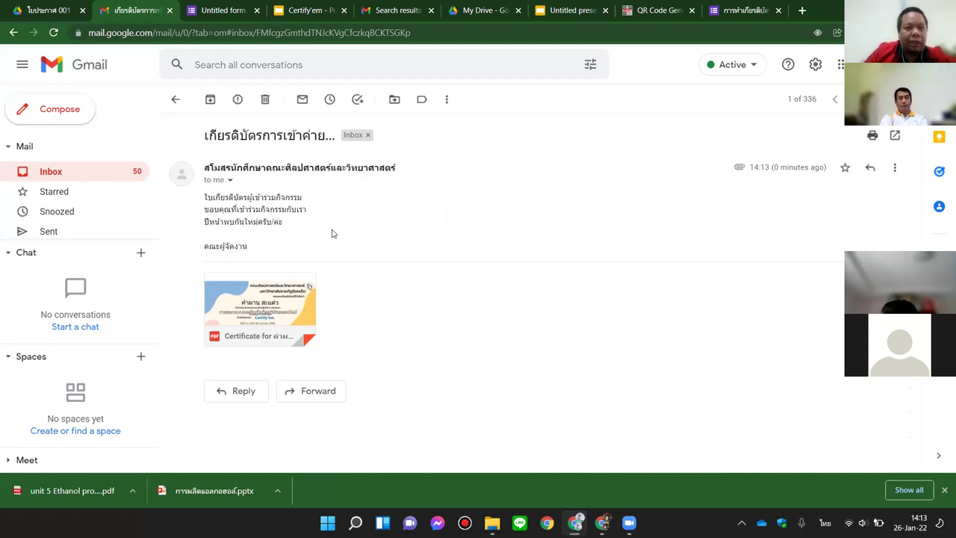
{"action": "left_click", "coordinate": [262, 299]}
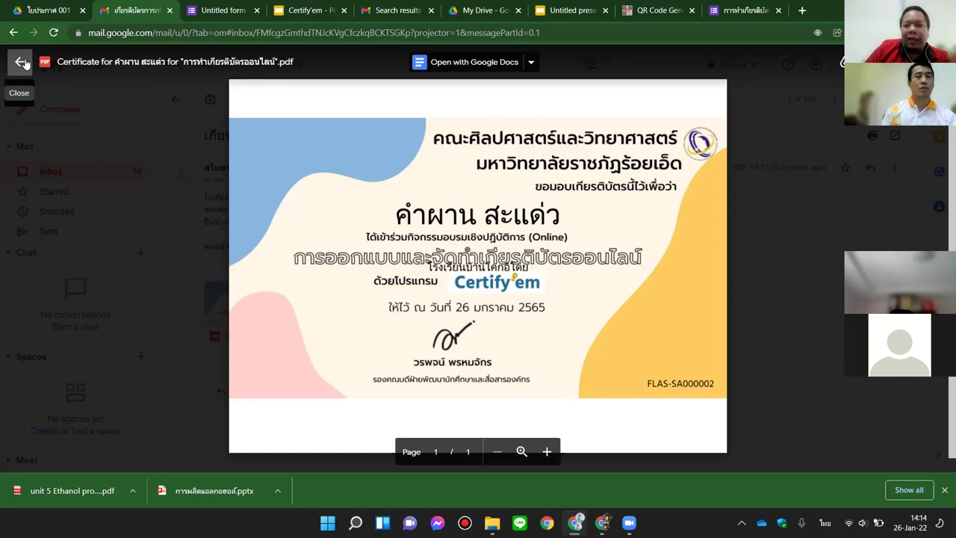
Step: Close the certificate preview and return to the Untitled form's settings
{"action": "left_click", "coordinate": [20, 63]}
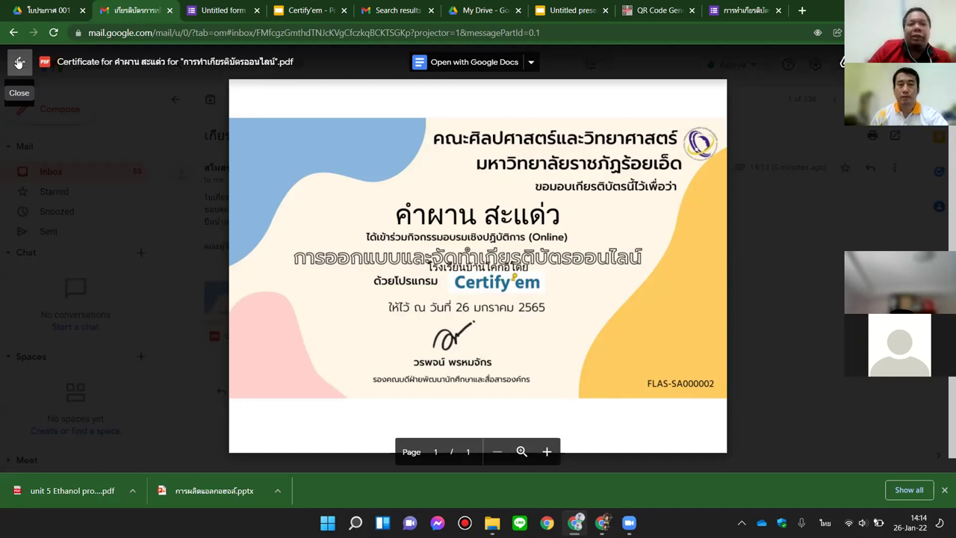
{"action": "left_click", "coordinate": [19, 62]}
{"action": "left_click", "coordinate": [218, 11]}
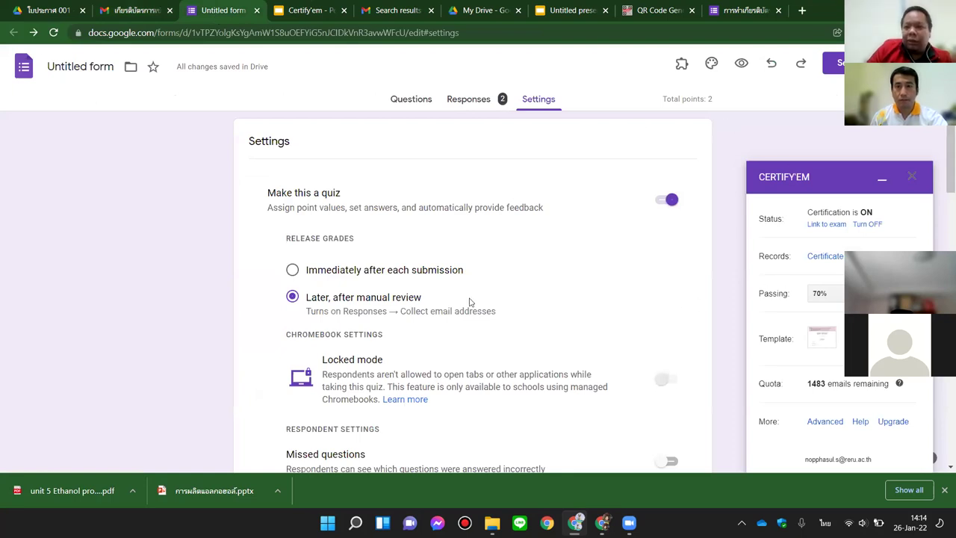
Step: Close the form, certificate email and Gmail search result tabs
{"action": "left_click", "coordinate": [258, 11]}
{"action": "left_click", "coordinate": [180, 15]}
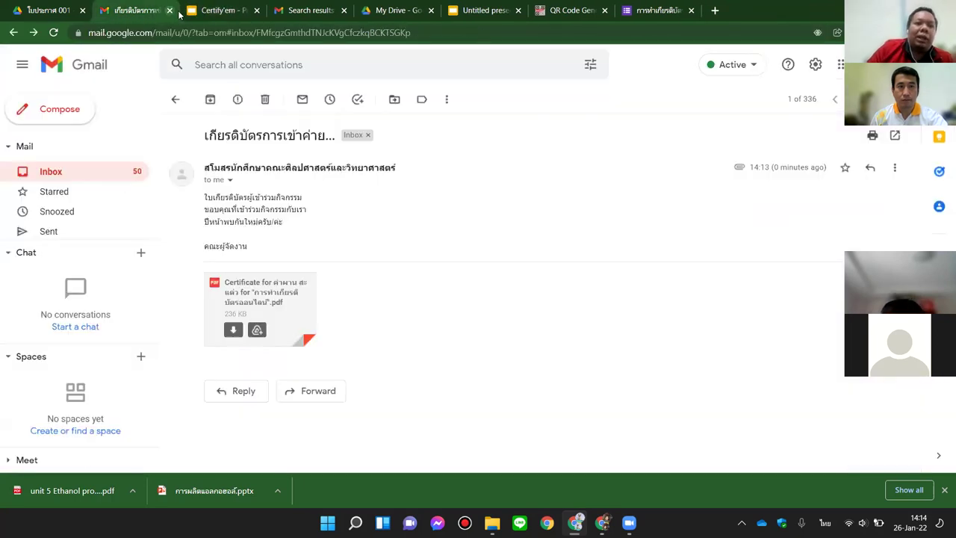
{"action": "left_click", "coordinate": [169, 11]}
{"action": "left_click", "coordinate": [171, 12]}
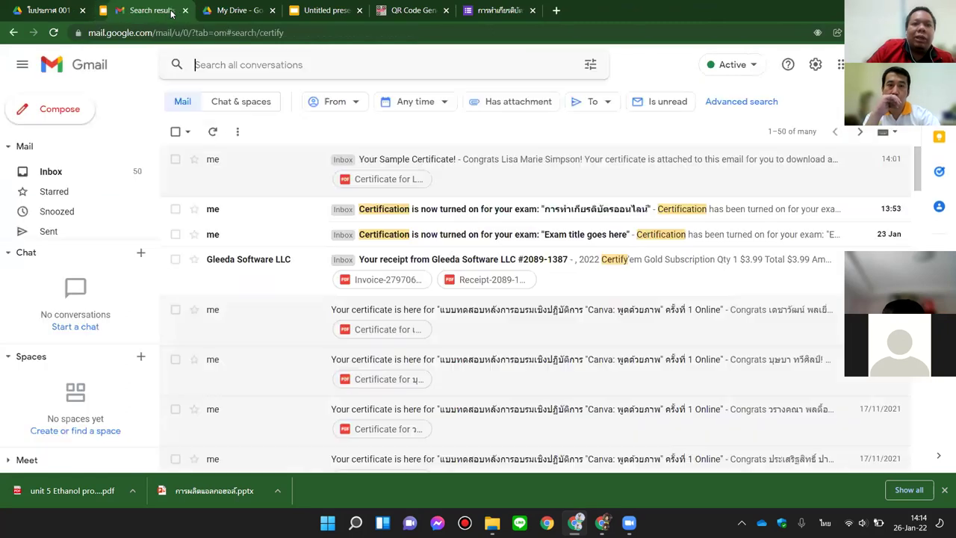
{"action": "key", "text": "ctrl+w"}
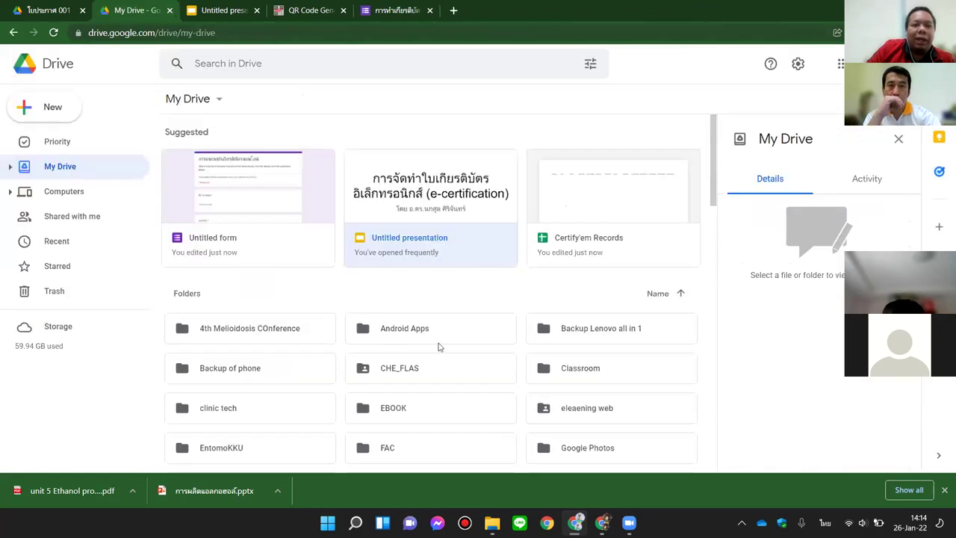
Step: In Google Drive, browse ใบประกาศ 1 and My Drive, then open the recently edited Untitled form
{"action": "scroll", "coordinate": [440, 347], "scroll_direction": "down", "scroll_amount": 3}
{"action": "scroll", "coordinate": [503, 339], "scroll_direction": "down", "scroll_amount": 2}
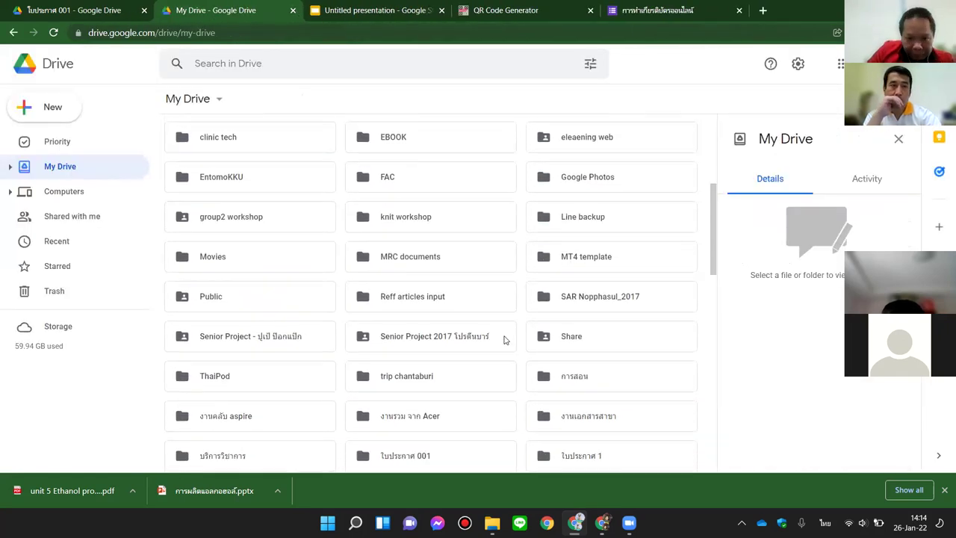
{"action": "double_click", "coordinate": [424, 355]}
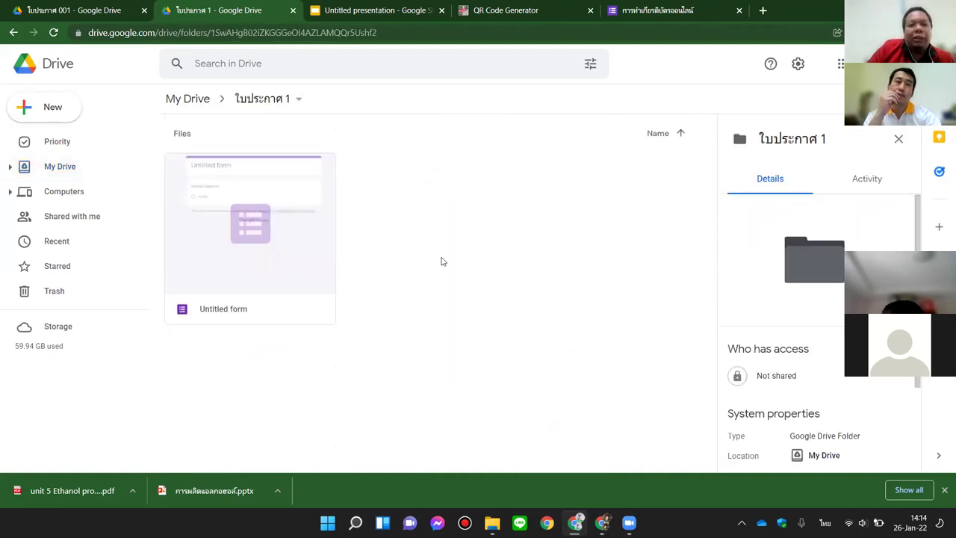
{"action": "left_click", "coordinate": [185, 110]}
{"action": "scroll", "coordinate": [575, 337], "scroll_direction": "down", "scroll_amount": 2}
{"action": "scroll", "coordinate": [513, 352], "scroll_direction": "up", "scroll_amount": 3}
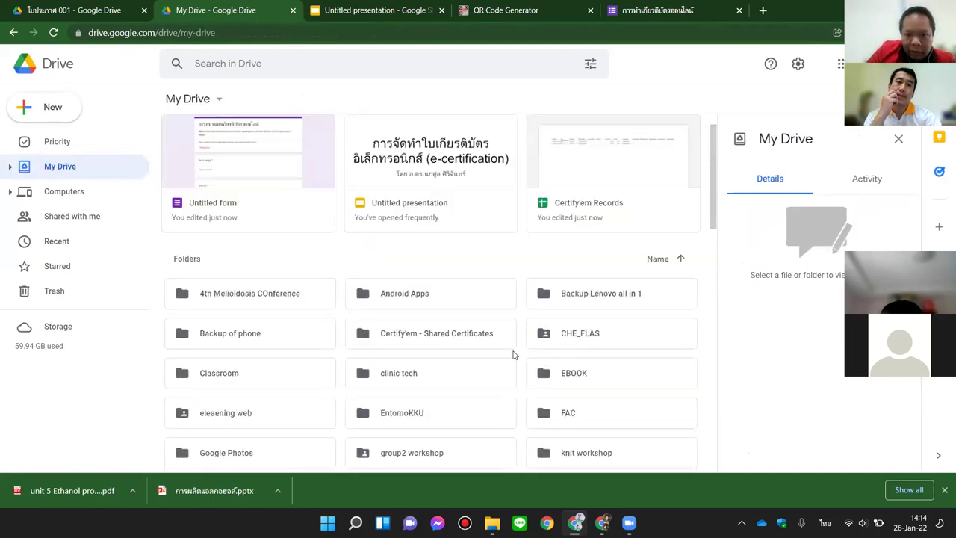
{"action": "scroll", "coordinate": [493, 338], "scroll_direction": "down", "scroll_amount": 3}
{"action": "scroll", "coordinate": [499, 345], "scroll_direction": "up", "scroll_amount": 3}
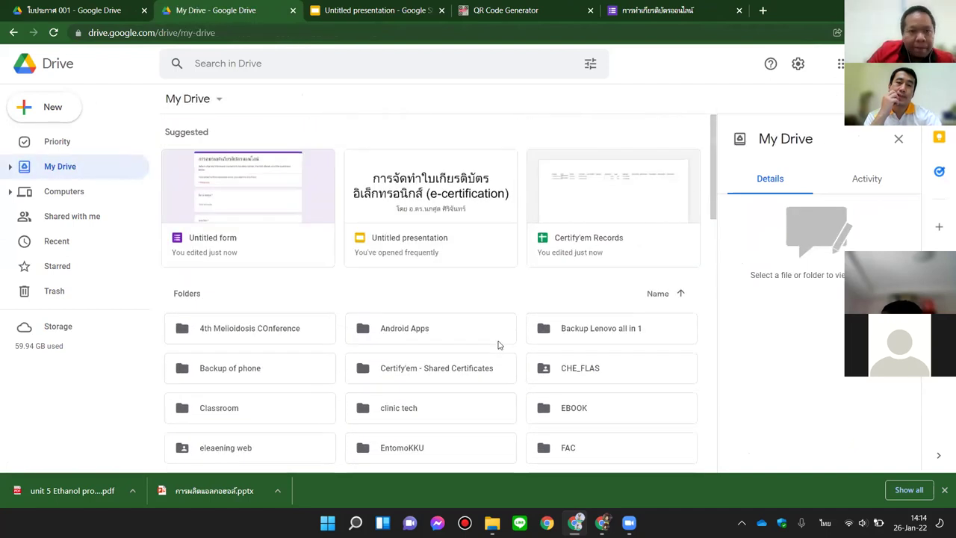
{"action": "scroll", "coordinate": [322, 267], "scroll_direction": "down", "scroll_amount": 4}
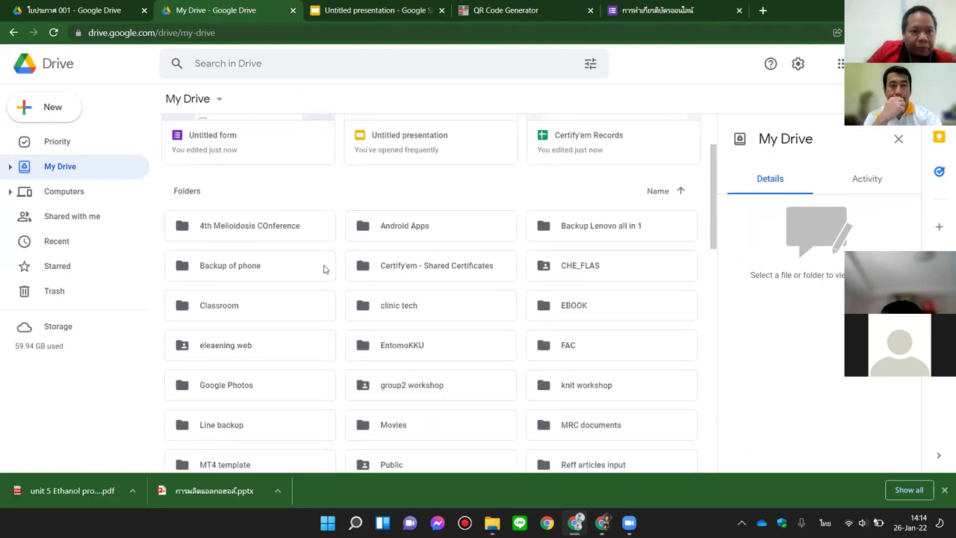
{"action": "scroll", "coordinate": [348, 293], "scroll_direction": "down", "scroll_amount": 3}
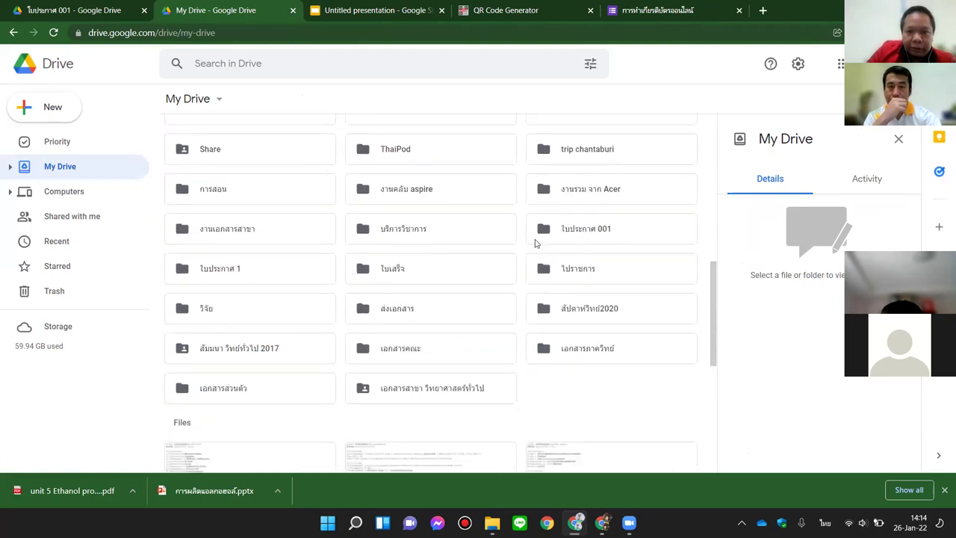
{"action": "double_click", "coordinate": [284, 277]}
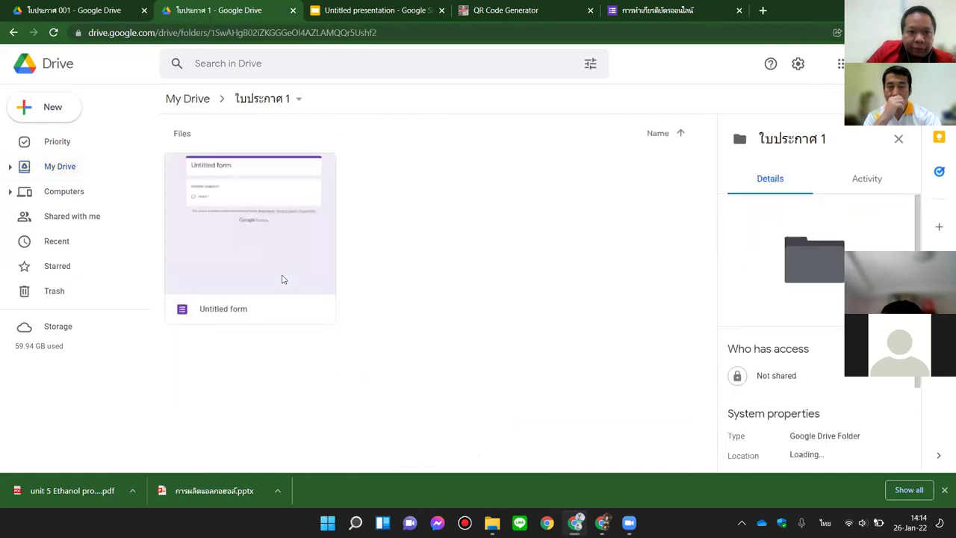
{"action": "left_click", "coordinate": [191, 100]}
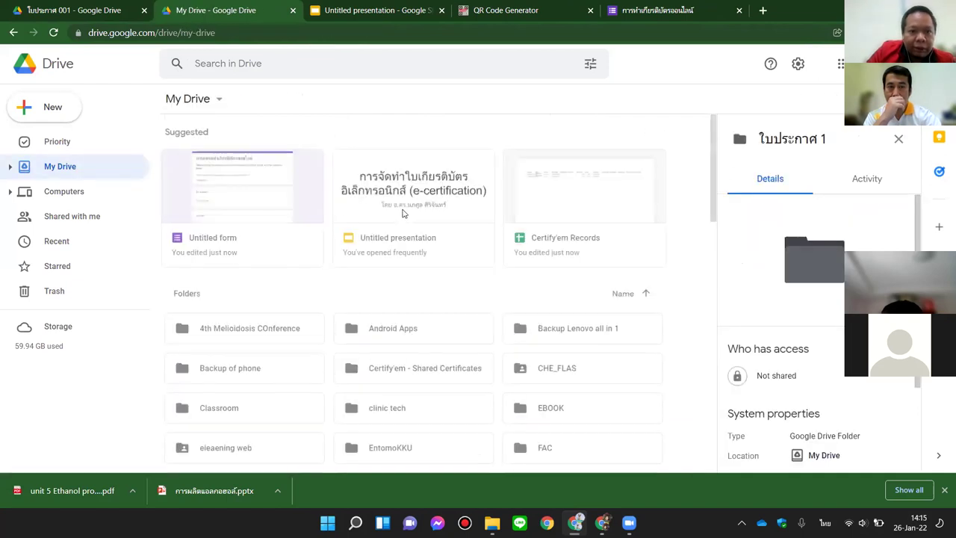
{"action": "double_click", "coordinate": [306, 203]}
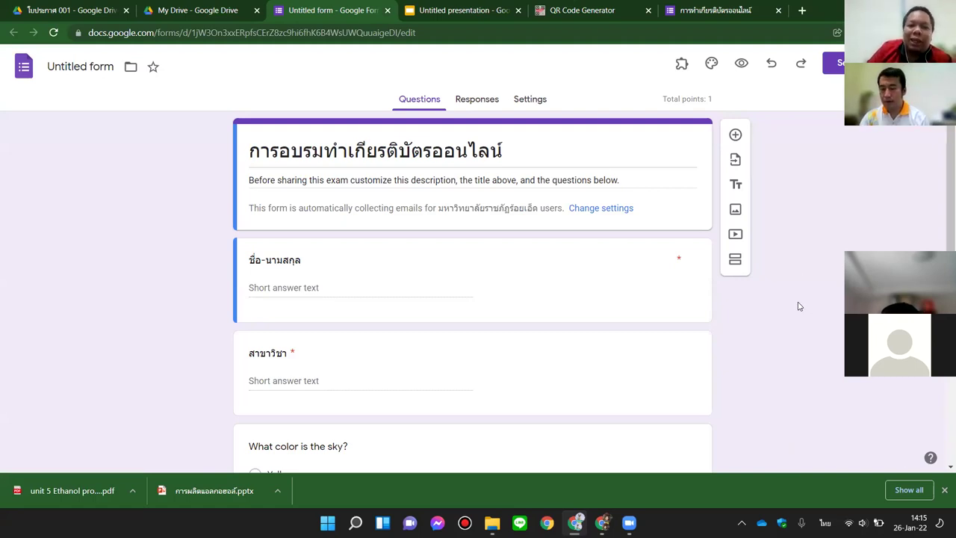
Step: Confirm Certify'em is listed among the form's add-ons, then go back to the My Drive tab
{"action": "scroll", "coordinate": [414, 336], "scroll_direction": "down", "scroll_amount": 2}
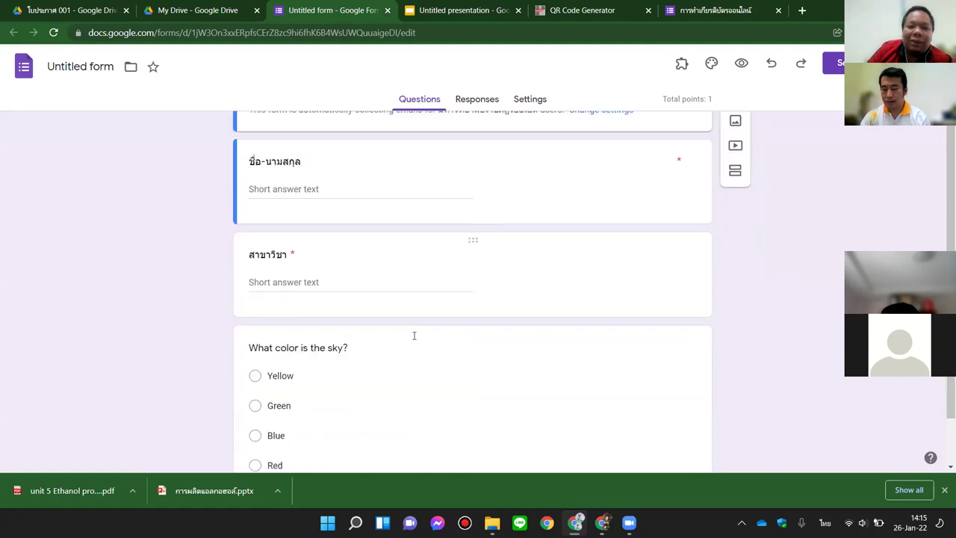
{"action": "scroll", "coordinate": [413, 336], "scroll_direction": "up", "scroll_amount": 3}
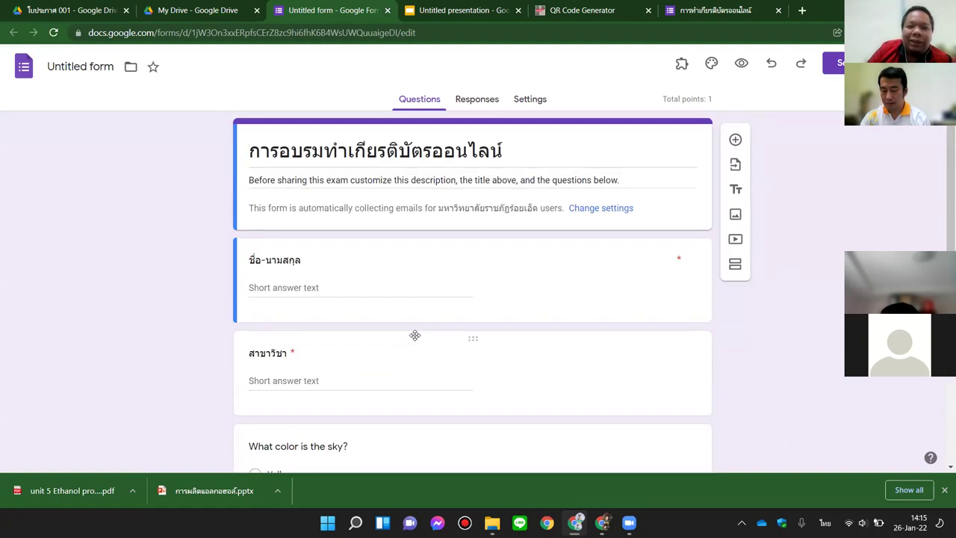
{"action": "left_click", "coordinate": [680, 65]}
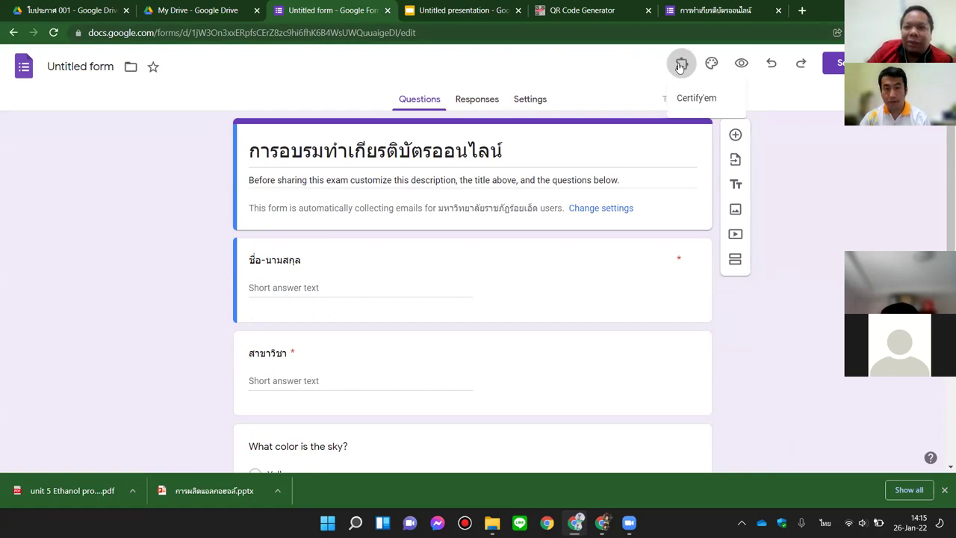
{"action": "left_click", "coordinate": [196, 10]}
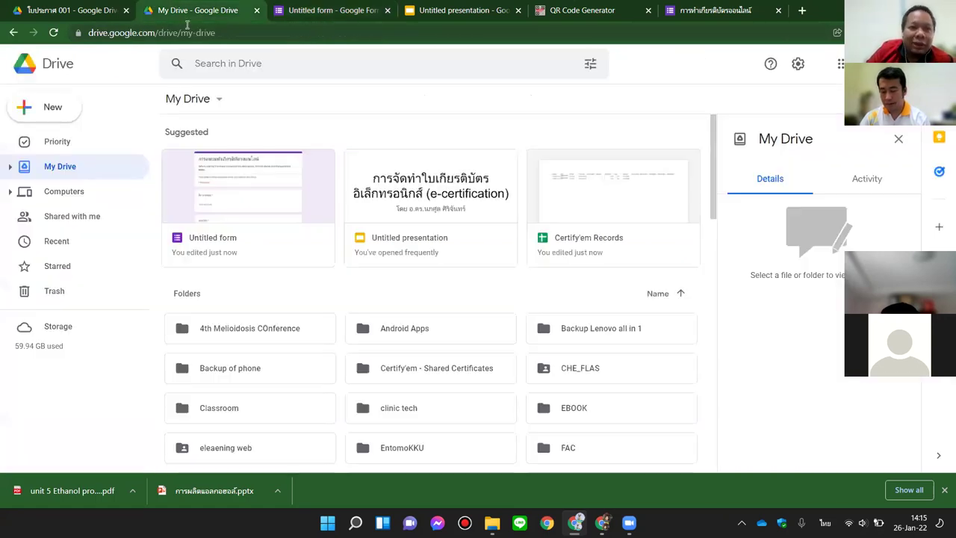
Step: Open the ใบประกาศ 001 folder and launch the second Untitled form inside it
{"action": "scroll", "coordinate": [599, 236], "scroll_direction": "down", "scroll_amount": 5}
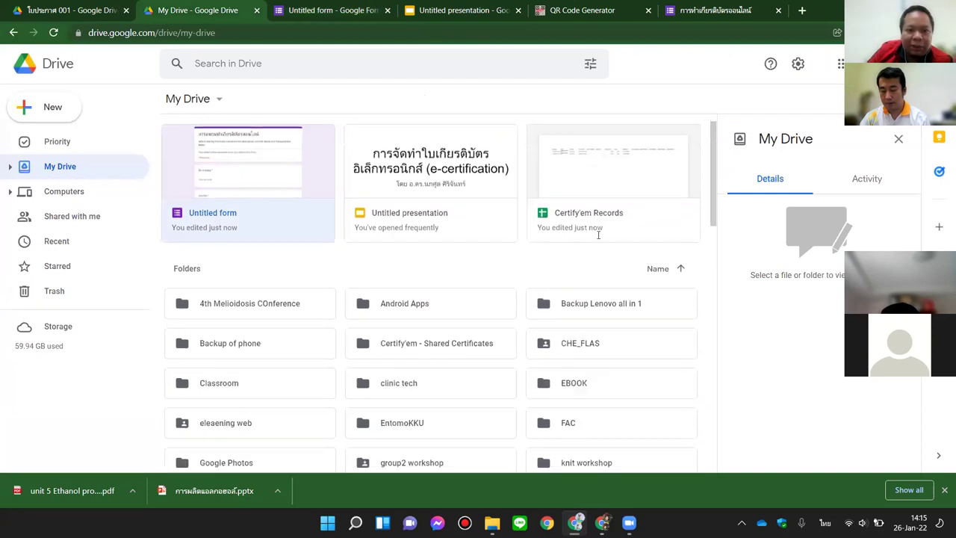
{"action": "scroll", "coordinate": [598, 237], "scroll_direction": "down", "scroll_amount": 2}
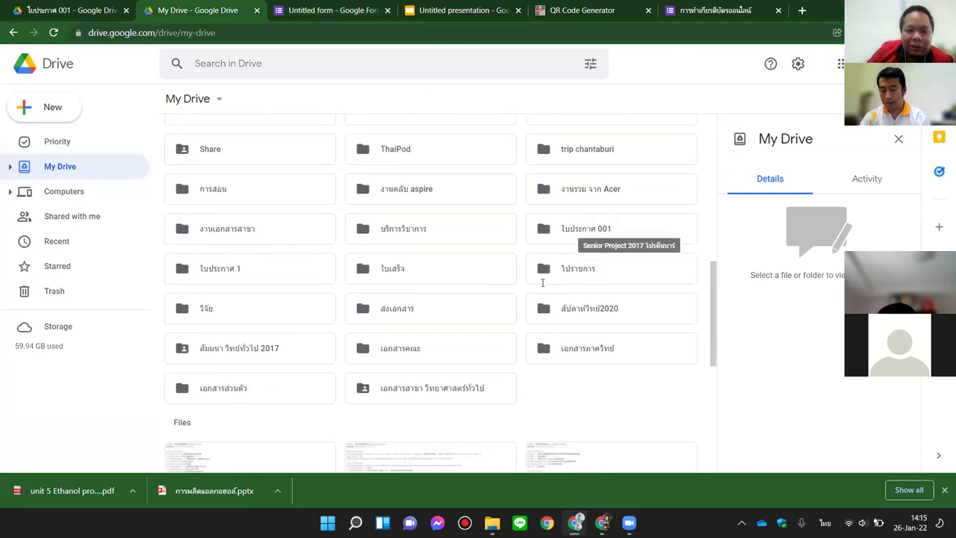
{"action": "double_click", "coordinate": [582, 233]}
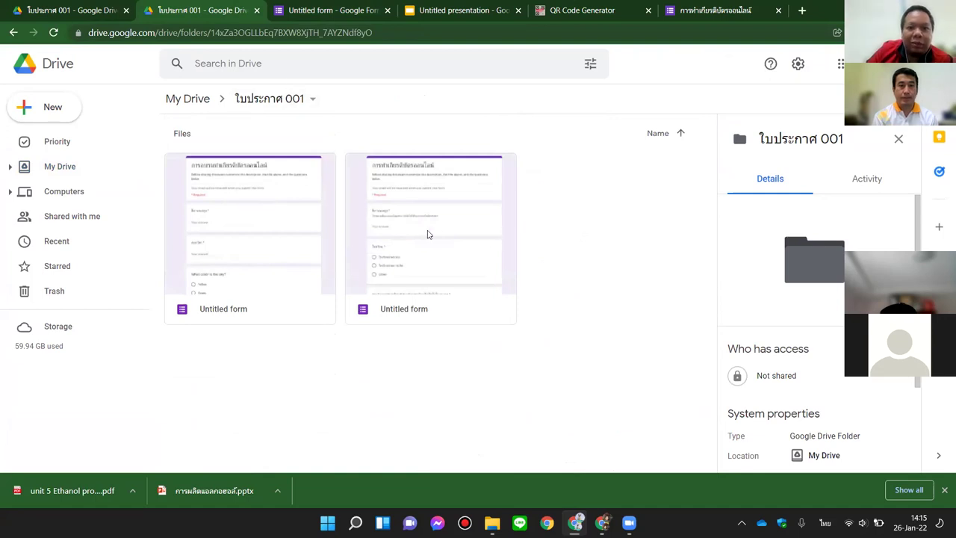
{"action": "double_click", "coordinate": [437, 189]}
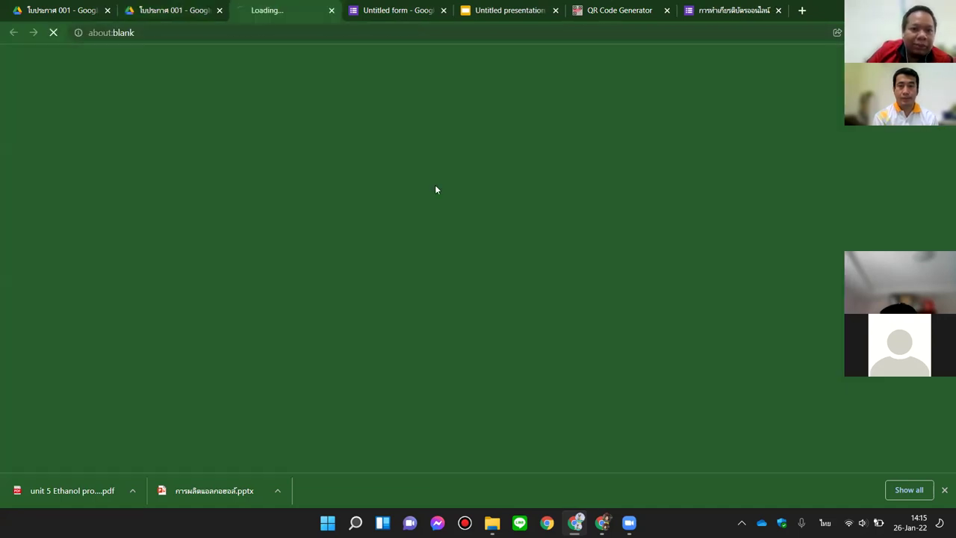
Step: Open the form's Responses summary showing two responses, both scoring 2 of 2
{"action": "scroll", "coordinate": [478, 286], "scroll_direction": "down", "scroll_amount": 5}
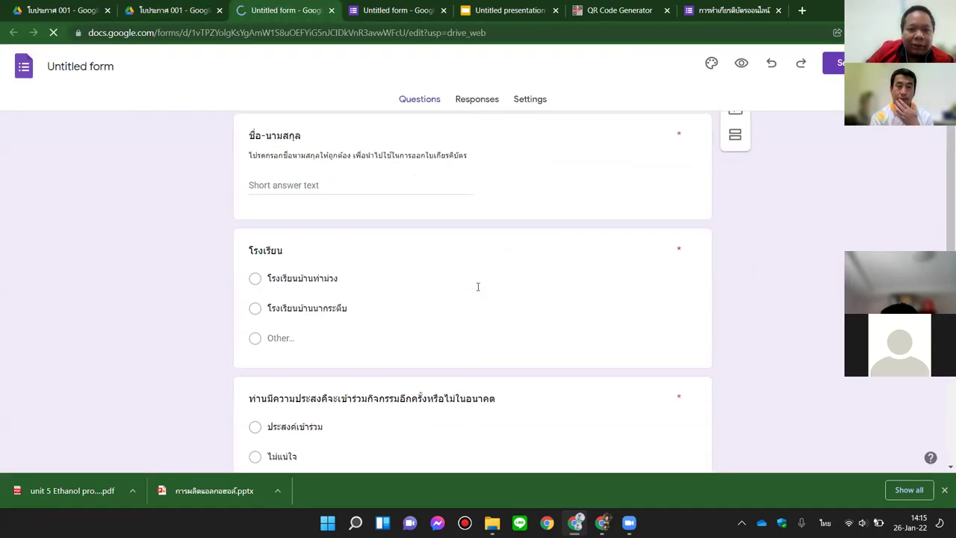
{"action": "scroll", "coordinate": [478, 286], "scroll_direction": "up", "scroll_amount": 4}
{"action": "scroll", "coordinate": [476, 286], "scroll_direction": "up", "scroll_amount": 1}
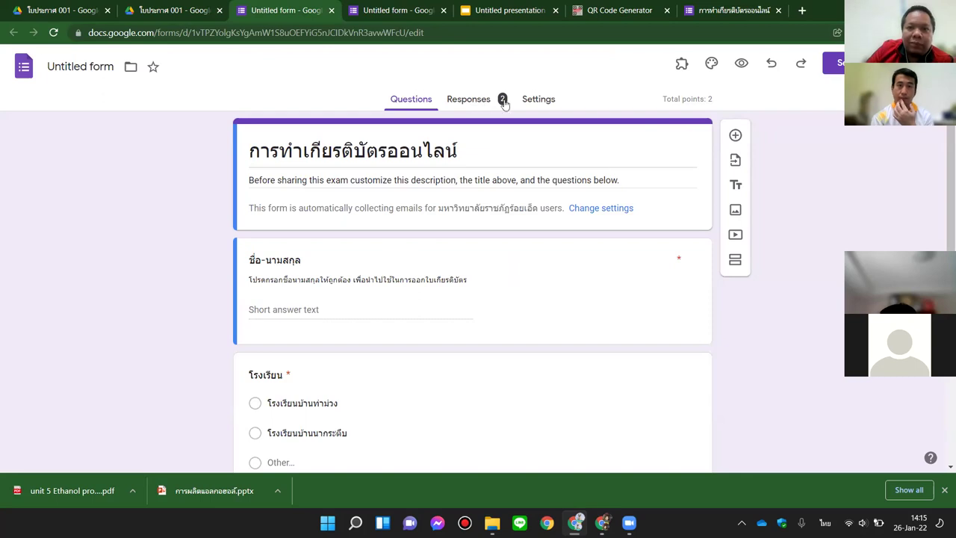
{"action": "left_click", "coordinate": [481, 109]}
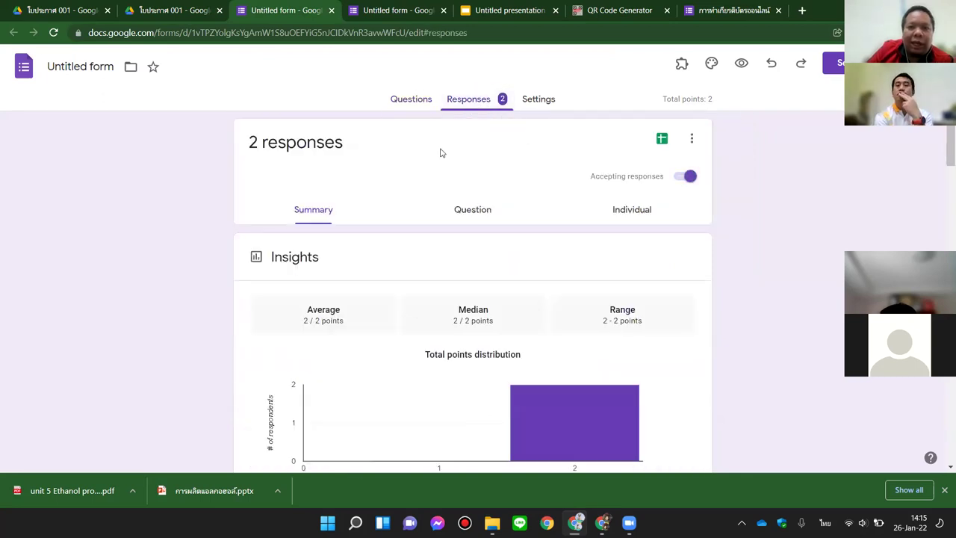
{"action": "scroll", "coordinate": [595, 293], "scroll_direction": "down", "scroll_amount": 2}
{"action": "scroll", "coordinate": [595, 293], "scroll_direction": "down", "scroll_amount": 2}
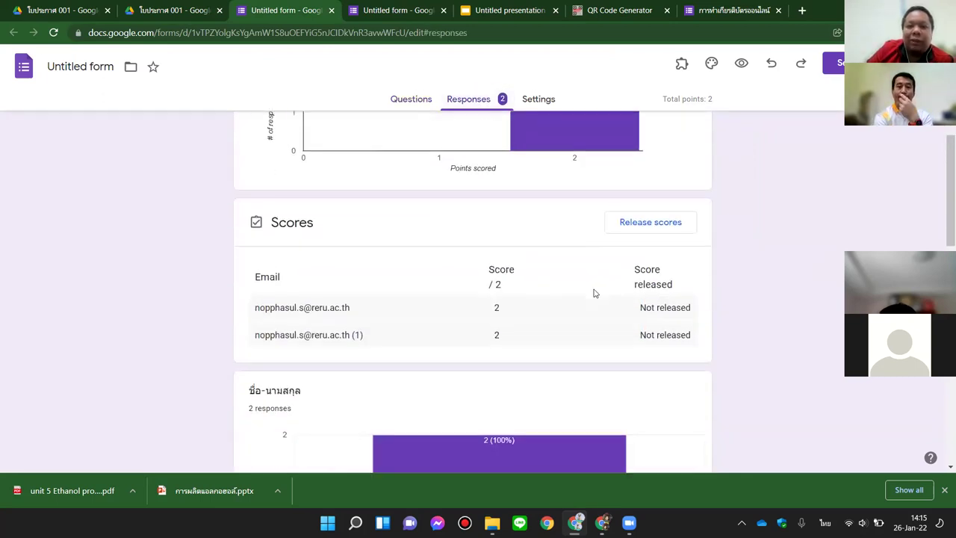
{"action": "scroll", "coordinate": [593, 292], "scroll_direction": "up", "scroll_amount": 3}
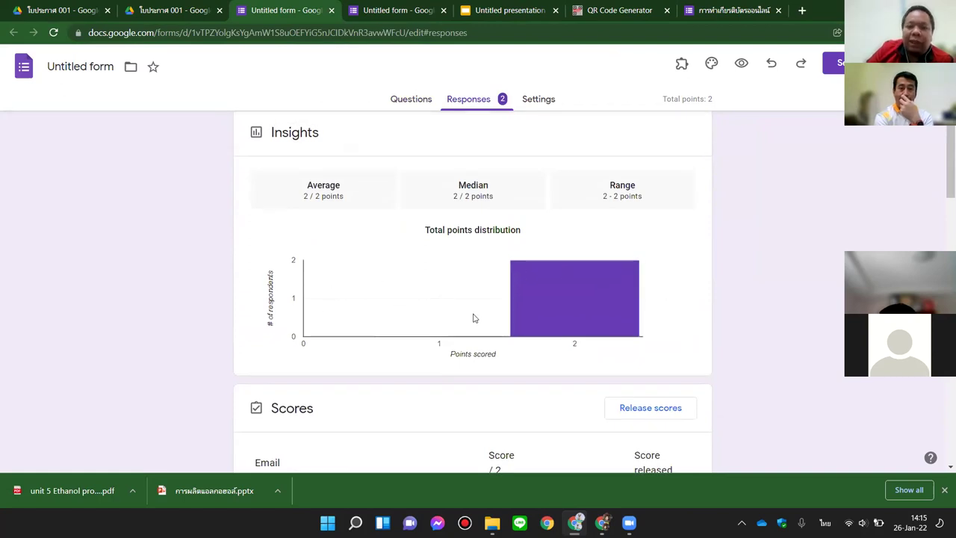
{"action": "scroll", "coordinate": [473, 319], "scroll_direction": "down", "scroll_amount": 2}
{"action": "scroll", "coordinate": [478, 284], "scroll_direction": "up", "scroll_amount": 2}
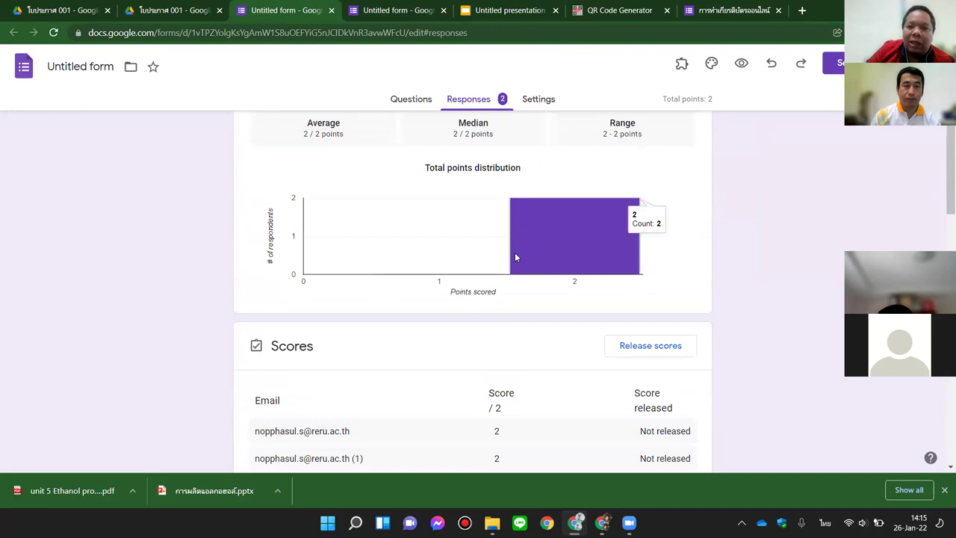
Step: Check that the scores are not yet released, then return to the Questions tab
{"action": "scroll", "coordinate": [515, 256], "scroll_direction": "down", "scroll_amount": 1}
{"action": "scroll", "coordinate": [515, 256], "scroll_direction": "down", "scroll_amount": 1}
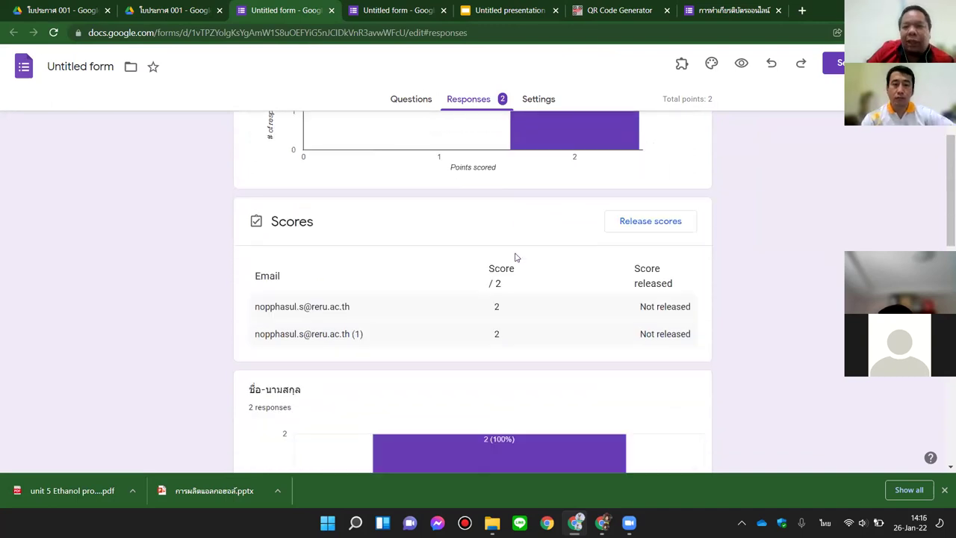
{"action": "scroll", "coordinate": [515, 257], "scroll_direction": "down", "scroll_amount": 3}
{"action": "scroll", "coordinate": [514, 259], "scroll_direction": "up", "scroll_amount": 3}
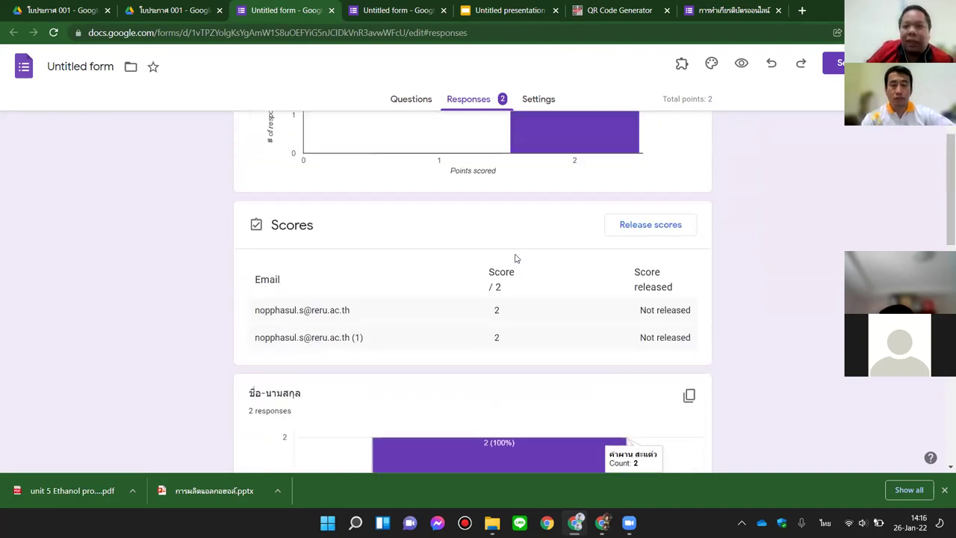
{"action": "scroll", "coordinate": [514, 259], "scroll_direction": "up", "scroll_amount": 4}
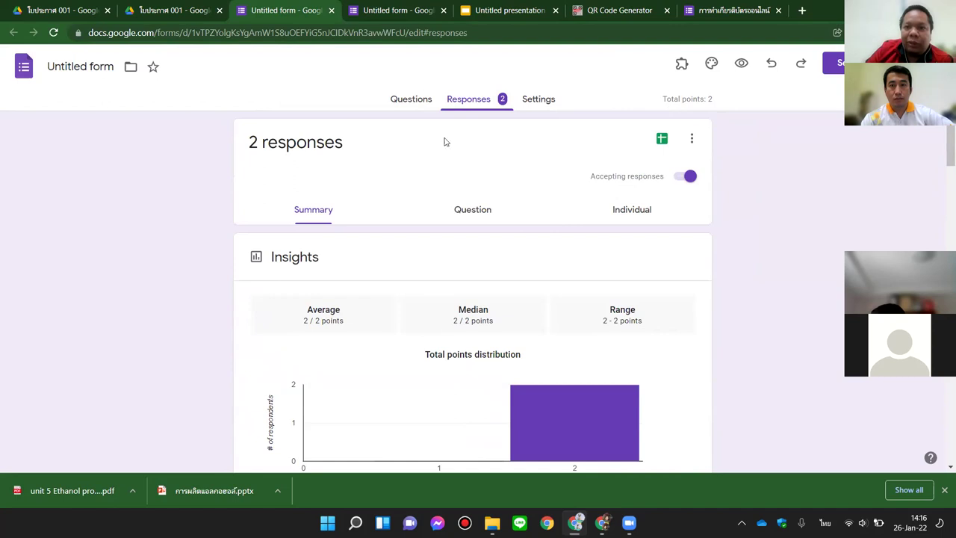
{"action": "left_click", "coordinate": [412, 100]}
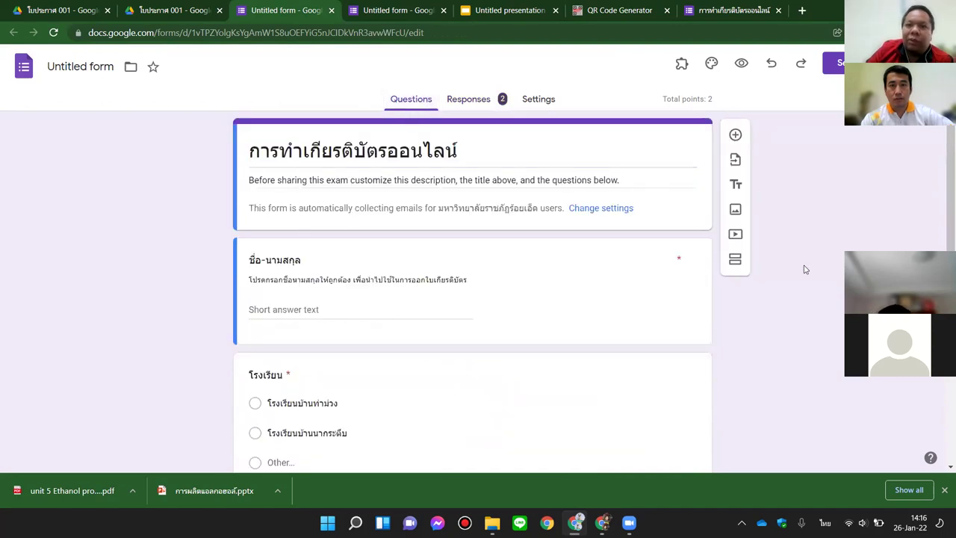
Step: Show Certify'em Controls from the add-ons menu, confirming certification ON and a 70% passing score
{"action": "left_click", "coordinate": [682, 65]}
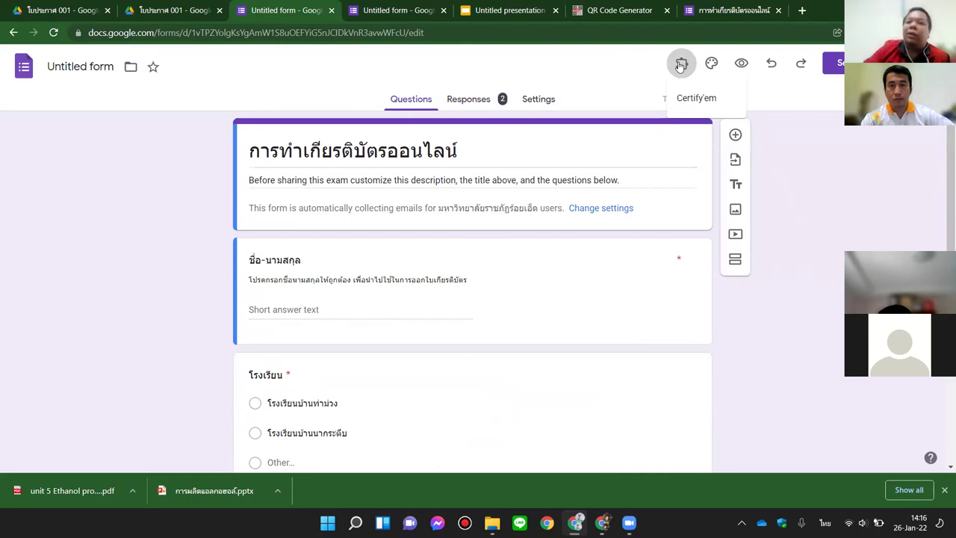
{"action": "left_click", "coordinate": [696, 98]}
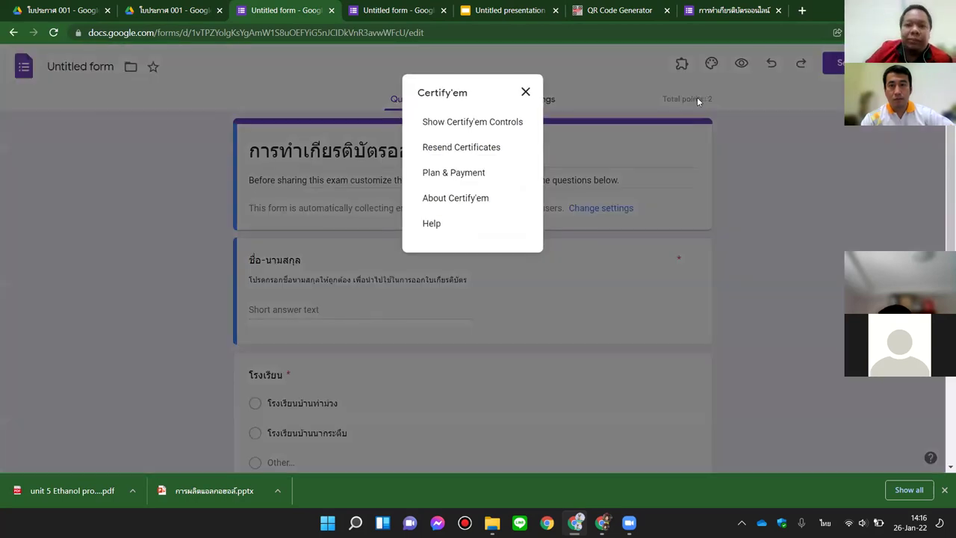
{"action": "left_click", "coordinate": [482, 124]}
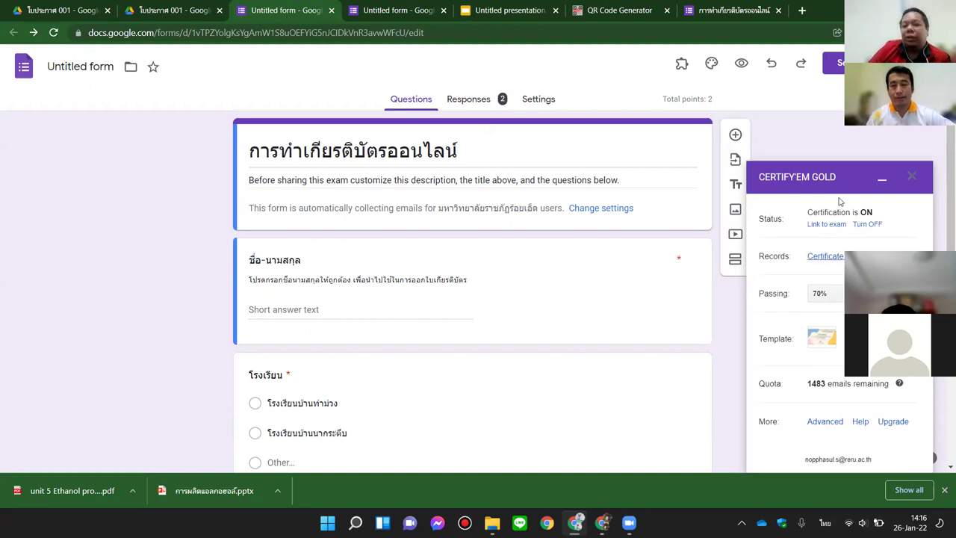
{"action": "scroll", "coordinate": [832, 423], "scroll_direction": "down", "scroll_amount": 2}
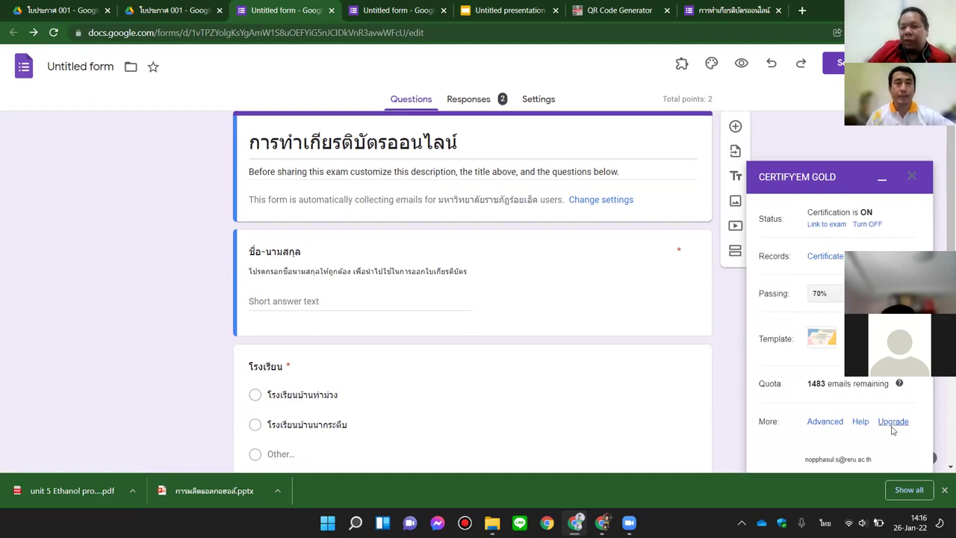
{"action": "scroll", "coordinate": [833, 423], "scroll_direction": "up", "scroll_amount": 2}
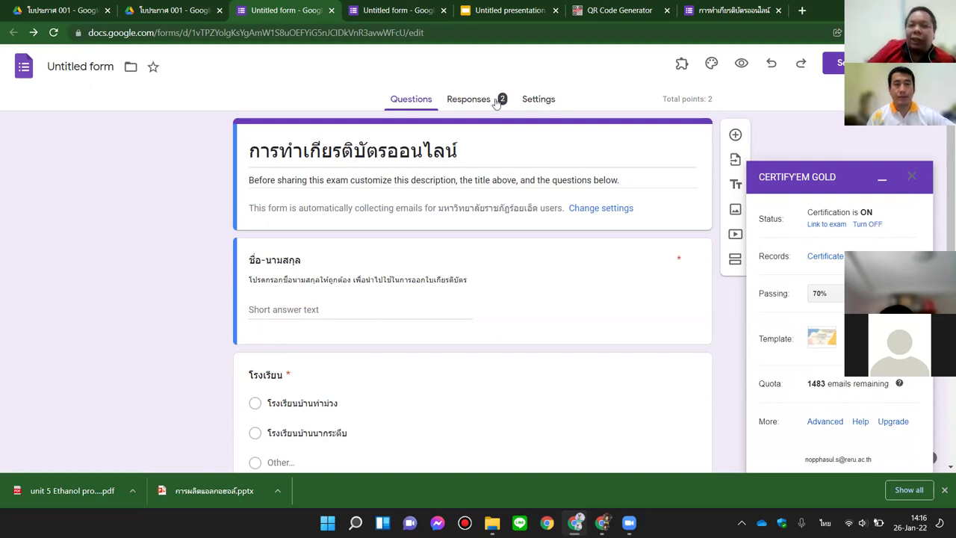
Step: Turn off 'Accepting responses' and select the existing message for respondents
{"action": "left_click", "coordinate": [465, 107]}
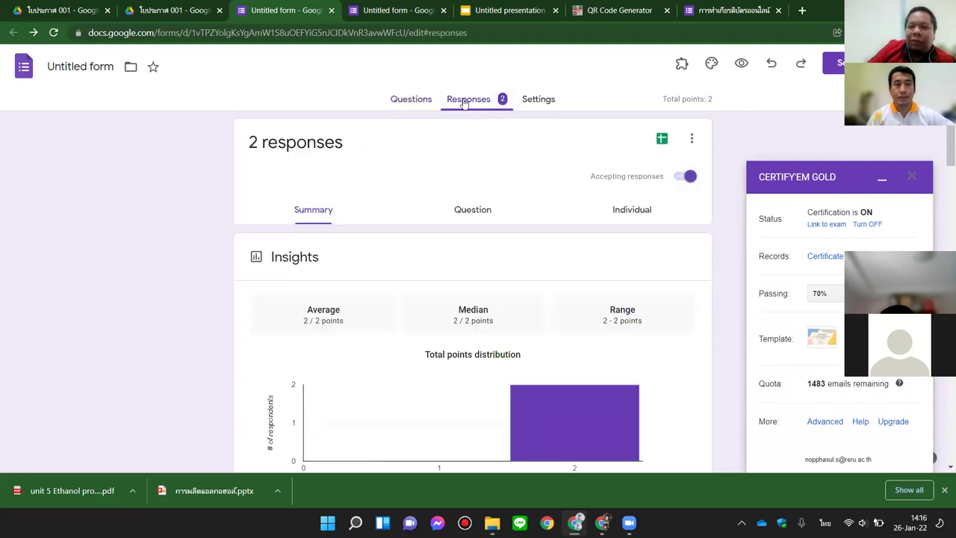
{"action": "left_click", "coordinate": [684, 177]}
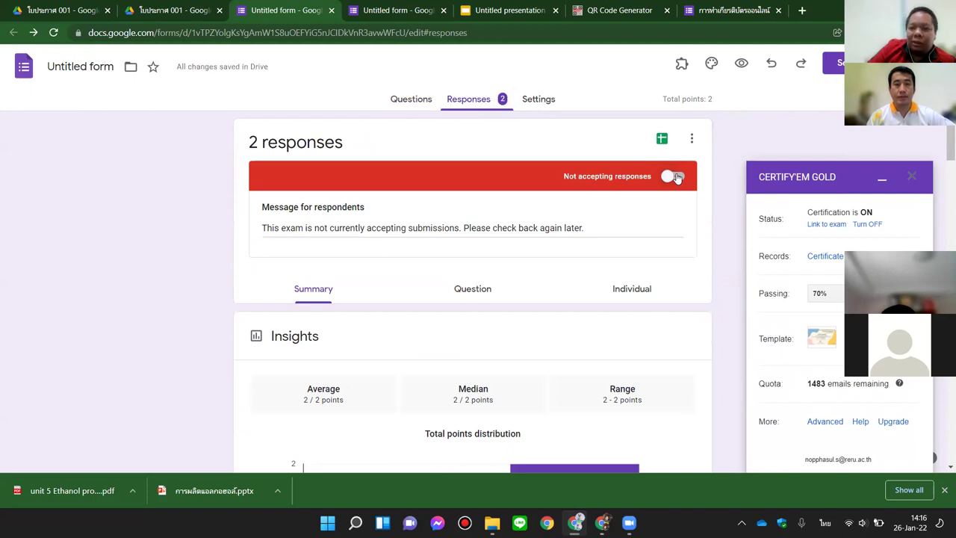
{"action": "triple_click", "coordinate": [581, 227]}
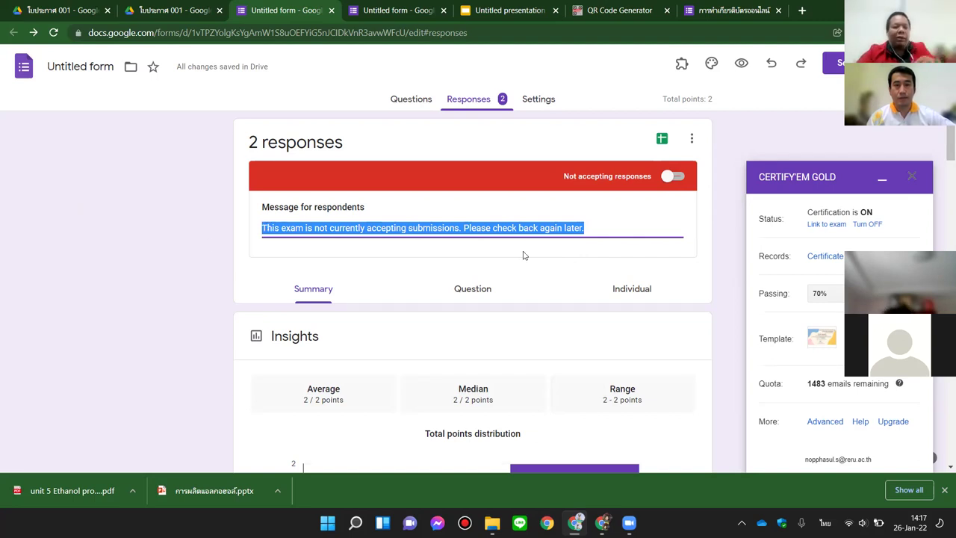
Step: Write 'ขณะนี้ปิดการลงทะเบียนเพื่อรับเกียรติบัตรแล้ว โปรดติดต่อ' with ขอบคุณครับ/ค่ะ on a second line
{"action": "type", "text": "ข"}
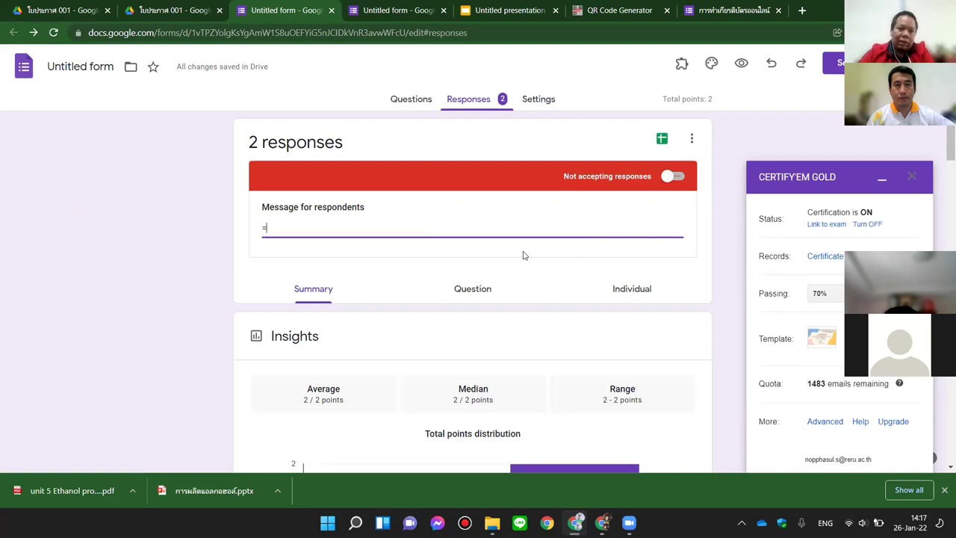
{"action": "key", "text": "BackSpace"}
{"action": "key", "text": "grave"}
{"action": "type", "text": "ข"}
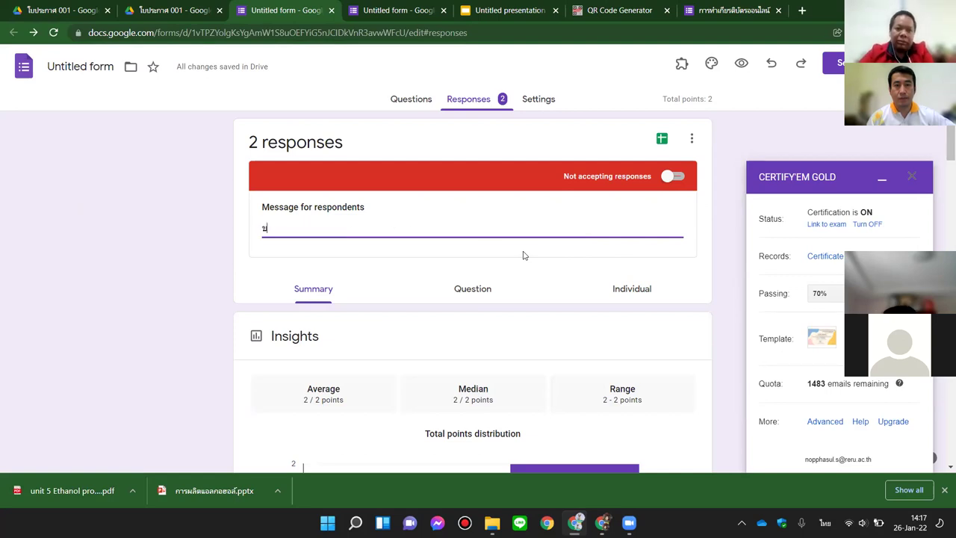
{"action": "type", "text": "ณะนี้ปิดการ"}
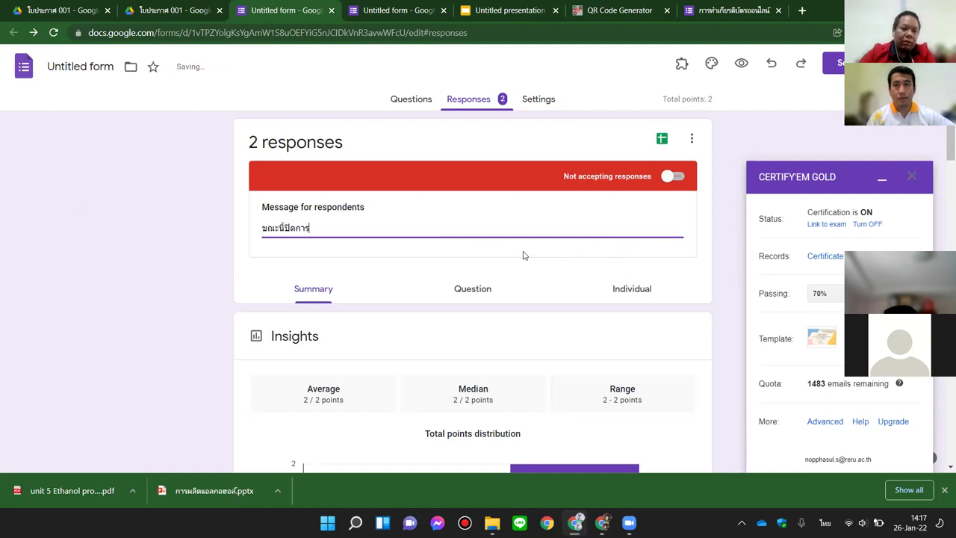
{"action": "type", "text": "ลงทะเบียนเพื่"}
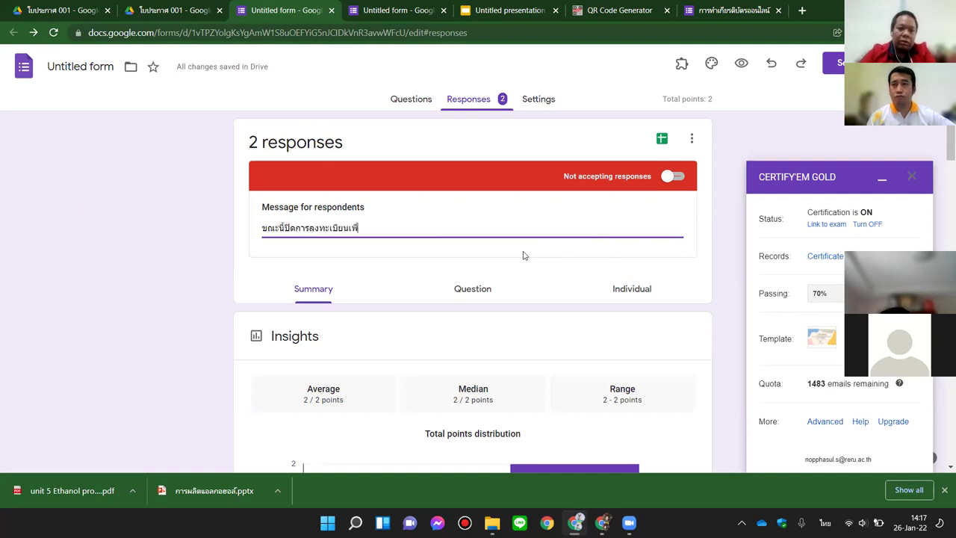
{"action": "type", "text": "อรับเกียรติบัตรแล้ว โปรดติดต่อ......"}
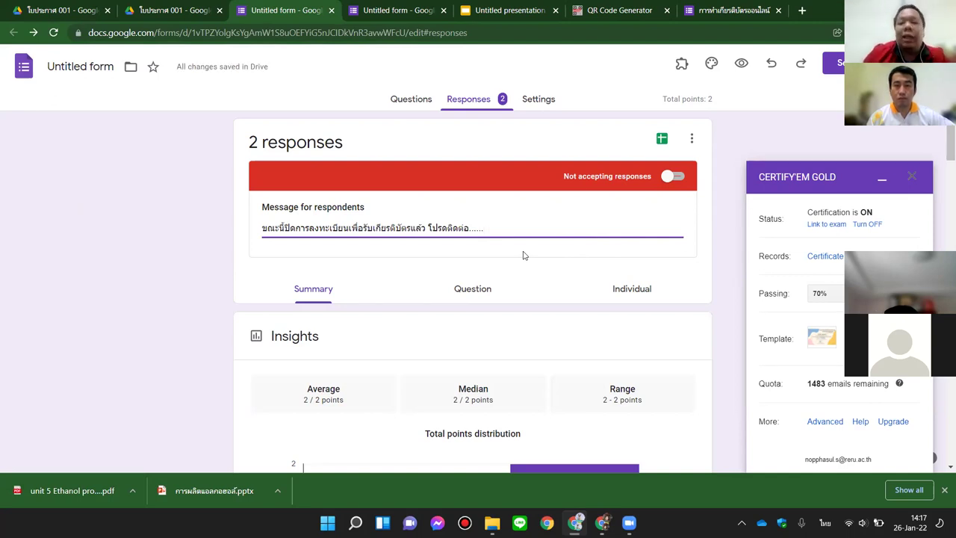
{"action": "key", "text": "Return"}
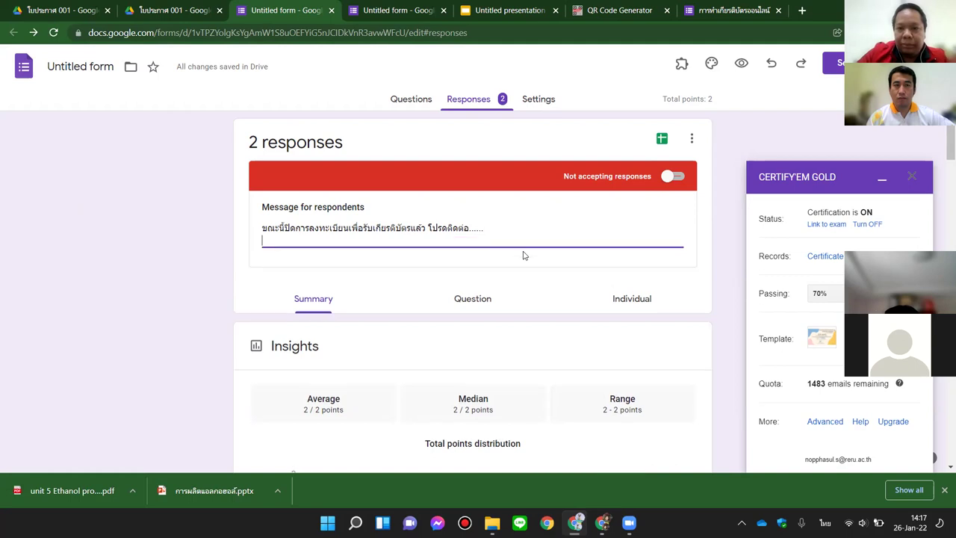
{"action": "type", "text": "ขอบคุณครับ/ค่ะ"}
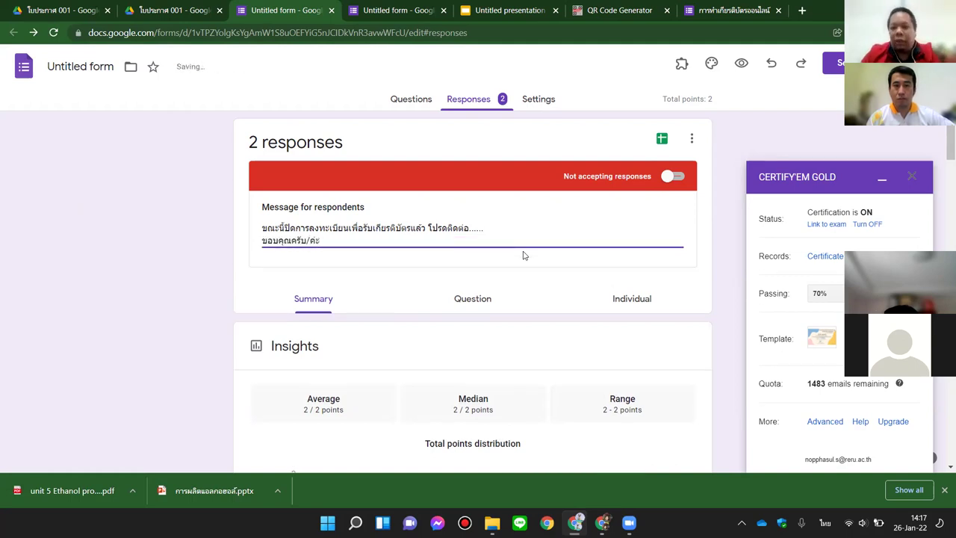
{"action": "left_click", "coordinate": [720, 300]}
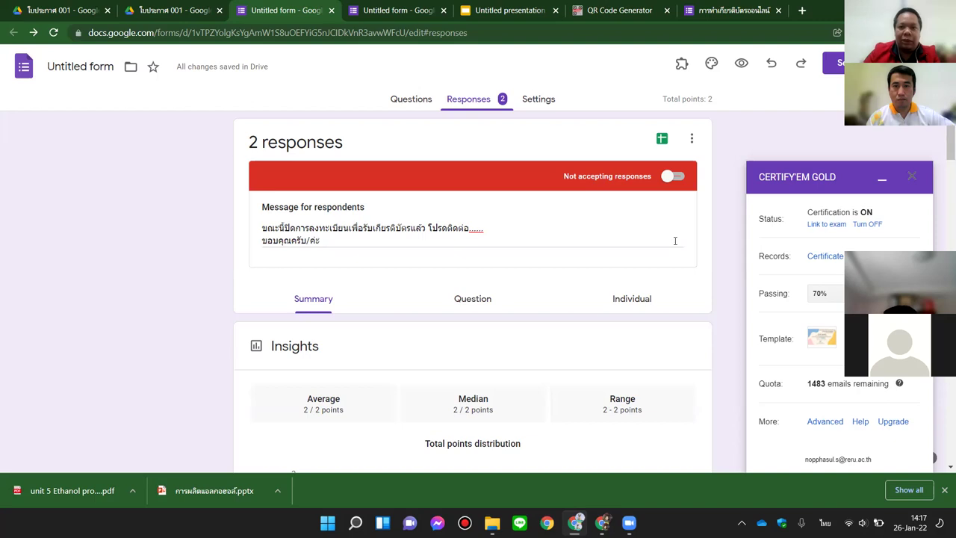
Step: Open the Certify'em Records sheet and check both respondents' scores, Passed? results and Certificate IDs
{"action": "left_click", "coordinate": [821, 256]}
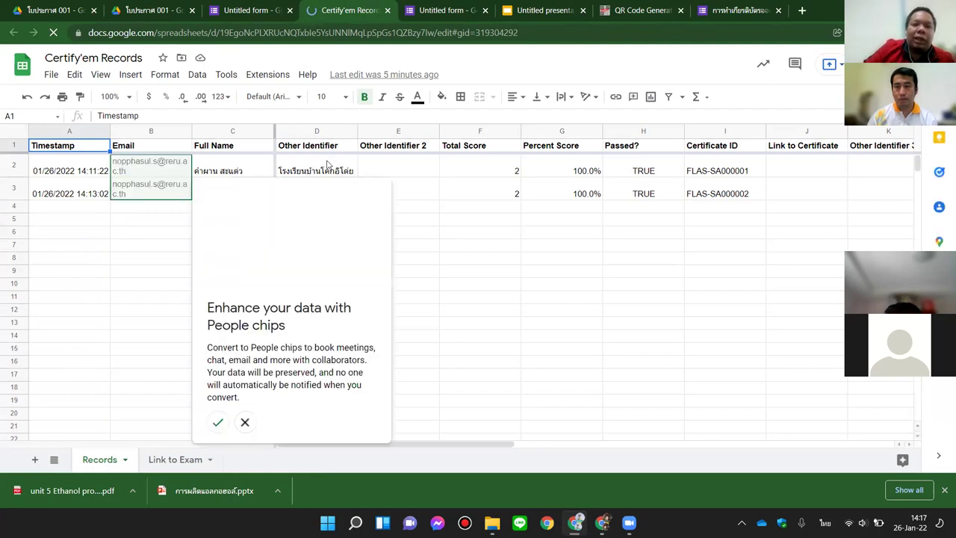
{"action": "left_click", "coordinate": [489, 165]}
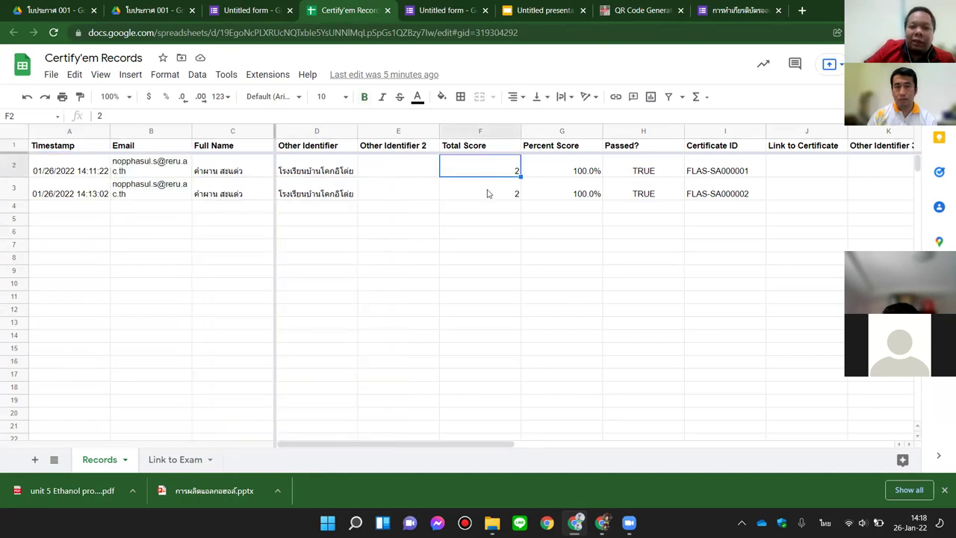
{"action": "left_click", "coordinate": [488, 193]}
{"action": "left_click", "coordinate": [552, 193]}
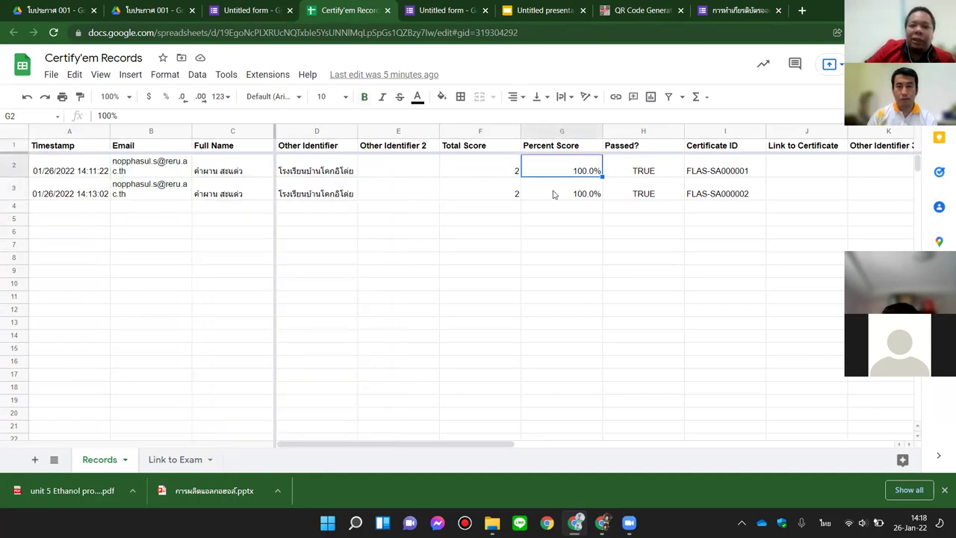
{"action": "left_click", "coordinate": [640, 167]}
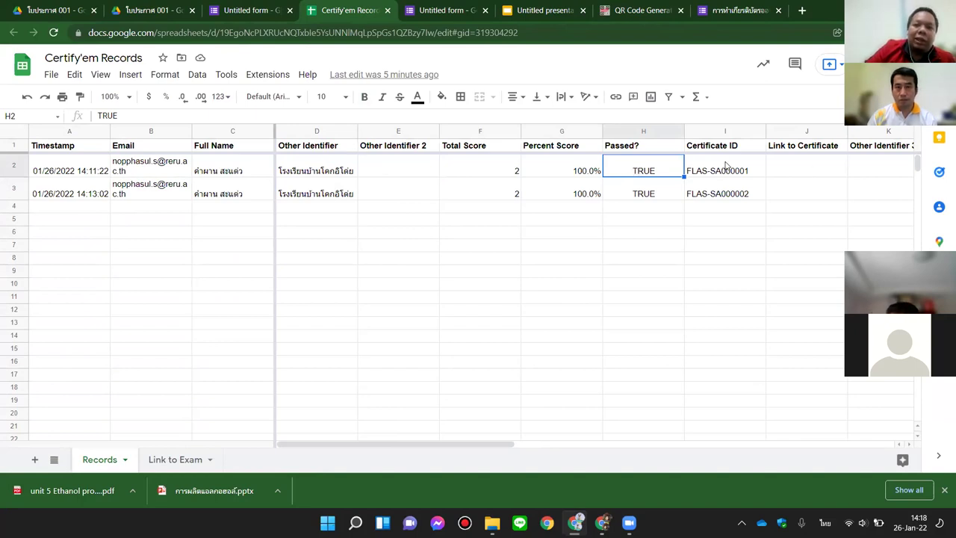
{"action": "left_click", "coordinate": [726, 165]}
{"action": "left_click", "coordinate": [726, 196]}
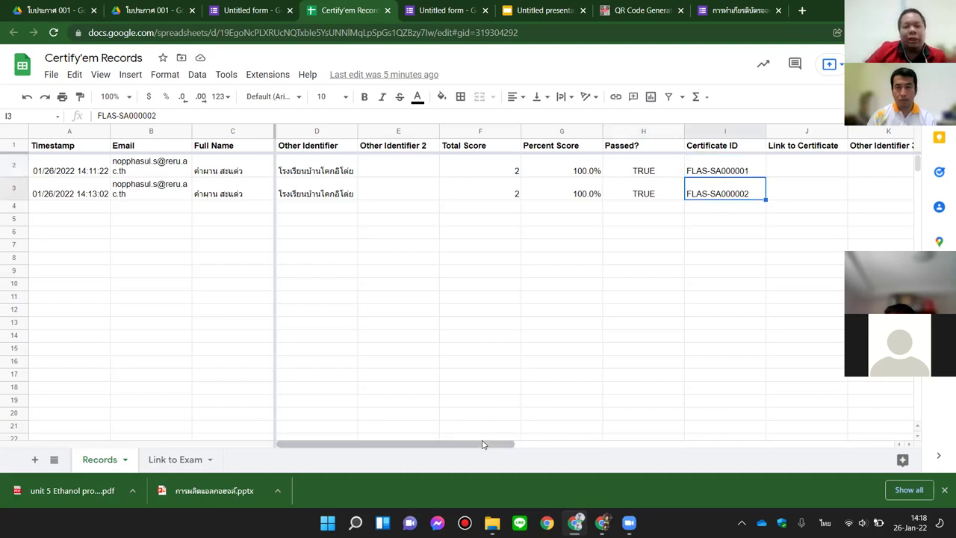
Step: Leave the records sheet for the form's responses, then bring up the certificate workflow presentation
{"action": "left_click", "coordinate": [570, 444]}
{"action": "left_click_drag", "start_coordinate": [570, 451], "coordinate": [388, 448]}
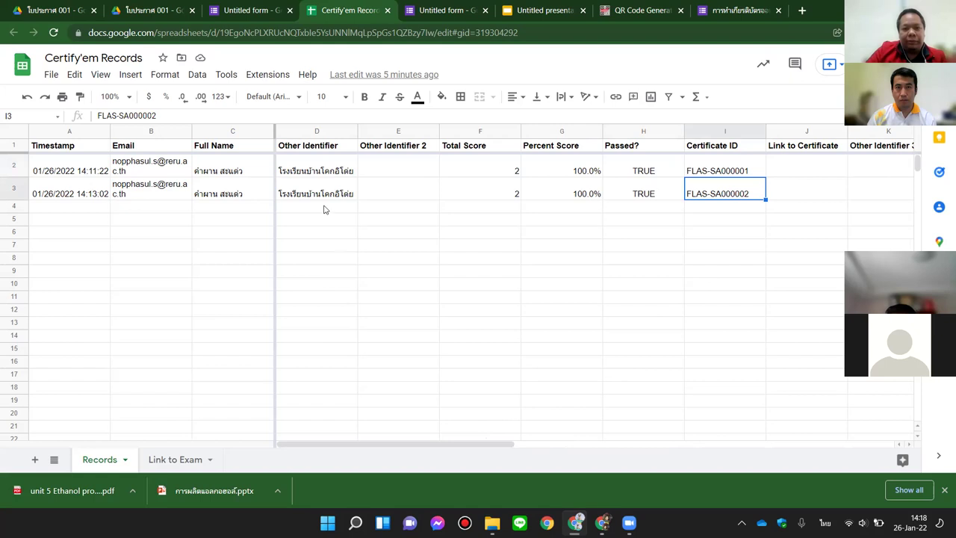
{"action": "left_click", "coordinate": [243, 10]}
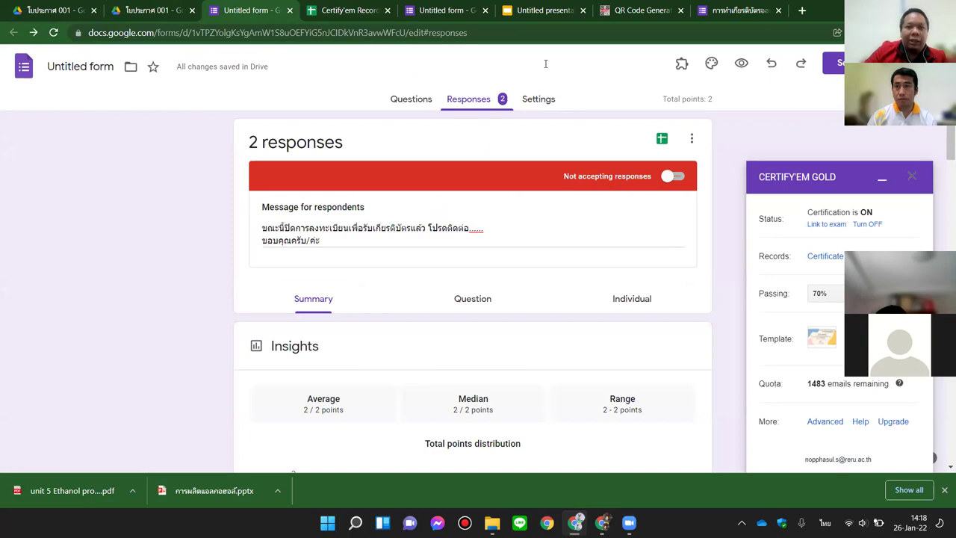
{"action": "key", "text": "ctrl+6"}
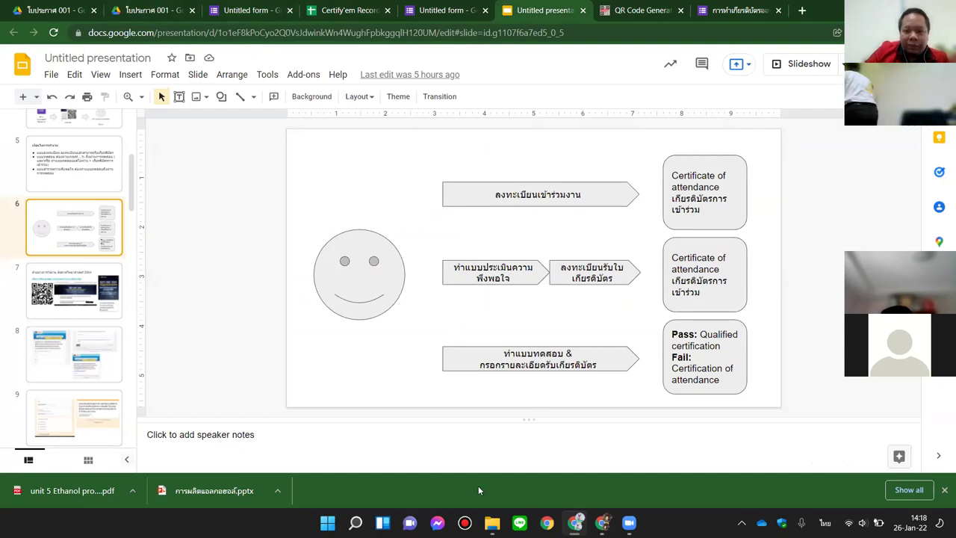
Step: Switch to the other Chrome window showing the New Tab page
{"action": "key", "text": "alt+Tab"}
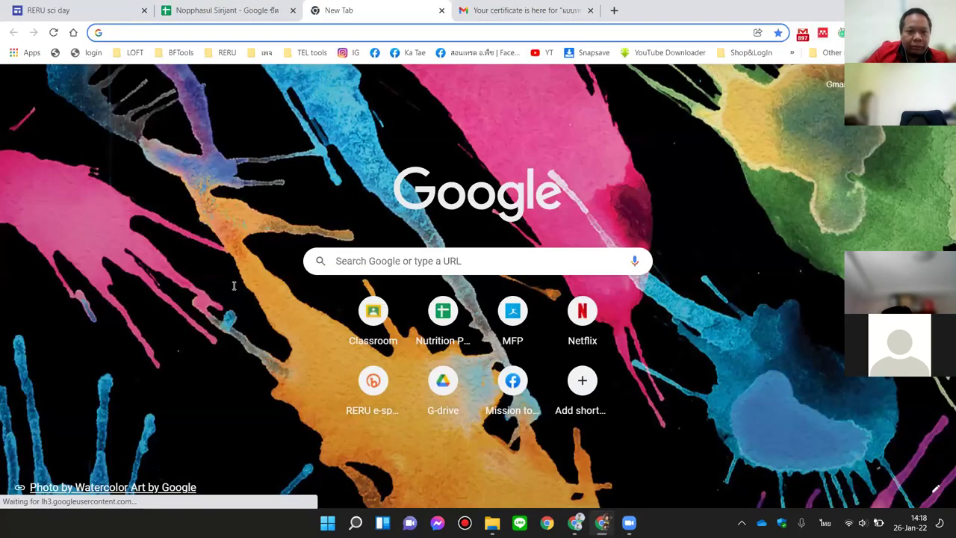
Step: Follow the RERU Science Day site's bit.ly/2021scifair link through the Google redirect notice
{"action": "key", "text": "ctrl+1"}
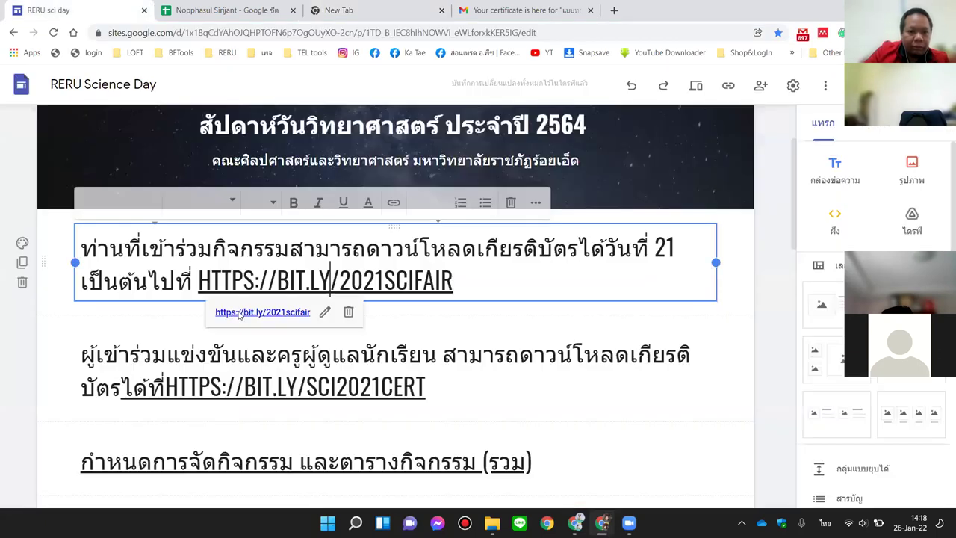
{"action": "key", "text": "alt+Return"}
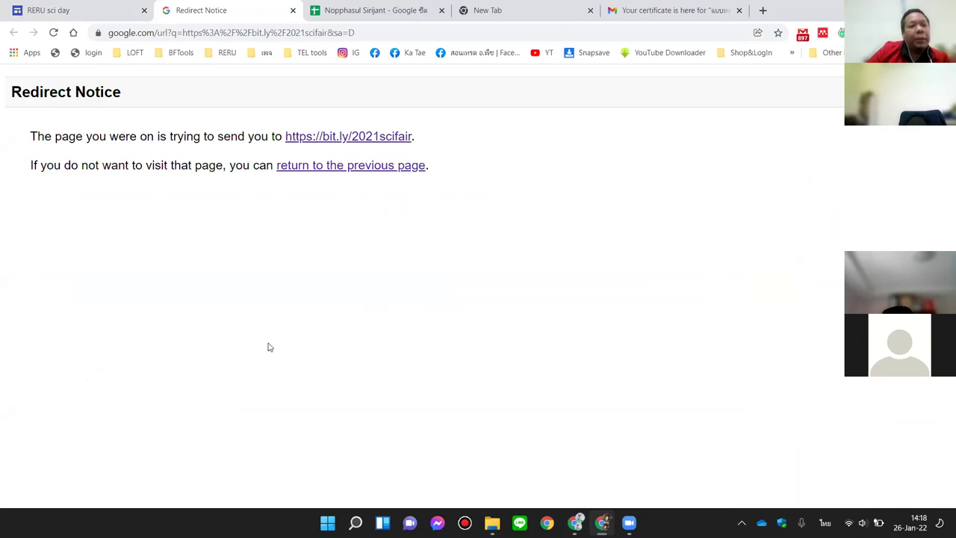
{"action": "left_click", "coordinate": [313, 137]}
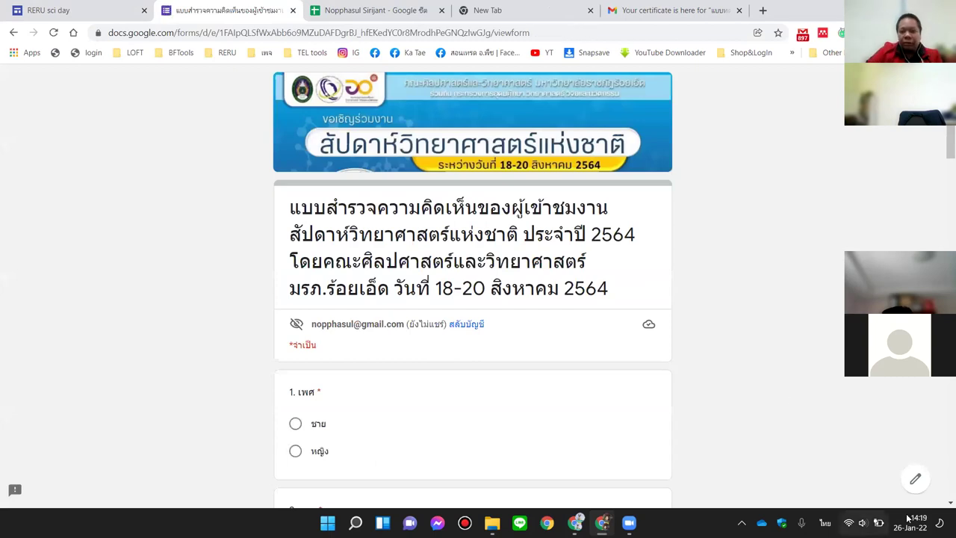
Step: Edit the survey form and open its confirmation message under Settings > Presentation
{"action": "left_click", "coordinate": [915, 480]}
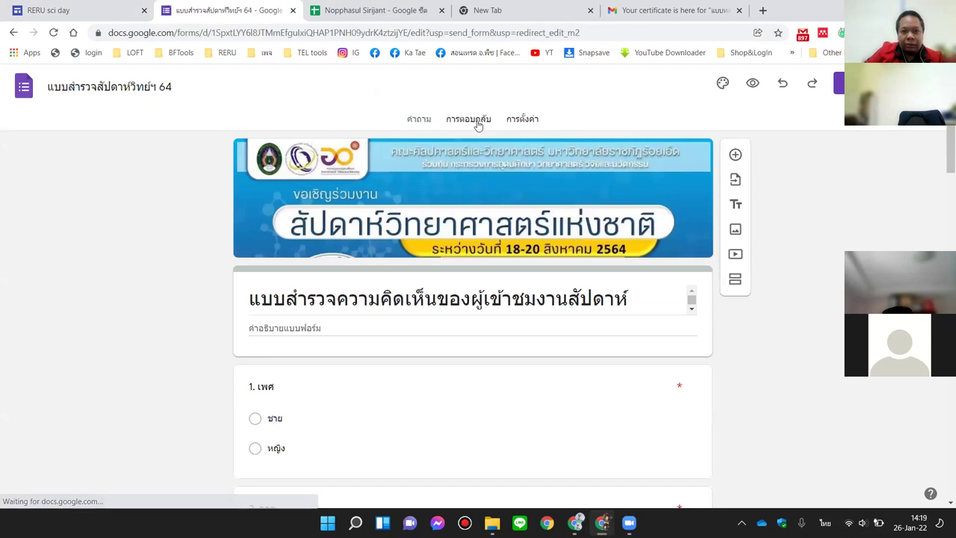
{"action": "left_click", "coordinate": [520, 121]}
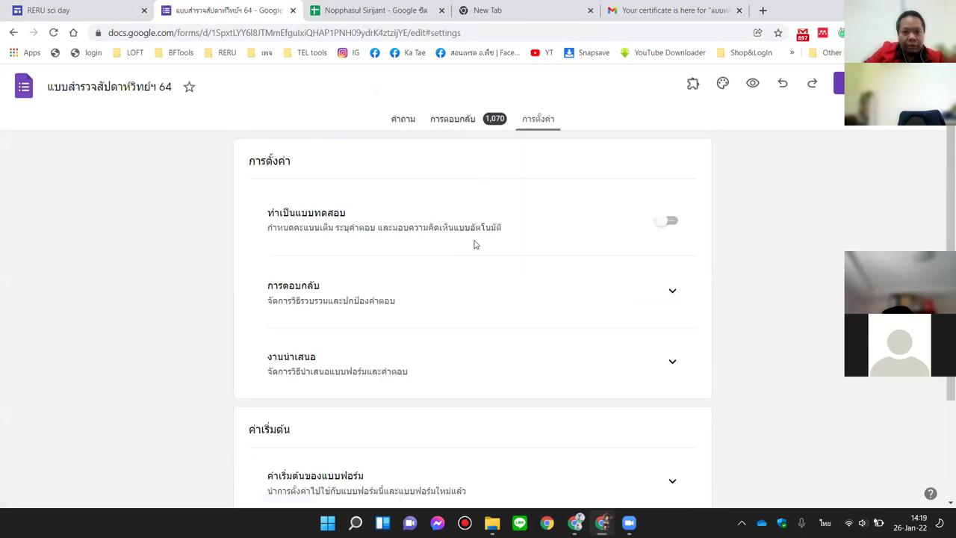
{"action": "scroll", "coordinate": [474, 244], "scroll_direction": "down", "scroll_amount": 3}
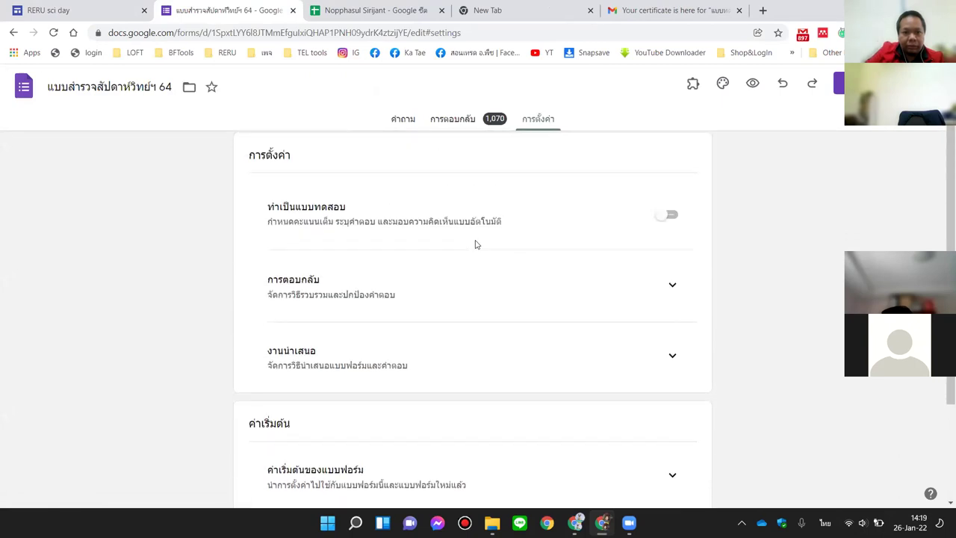
{"action": "left_click", "coordinate": [673, 239]}
{"action": "scroll", "coordinate": [555, 303], "scroll_direction": "down", "scroll_amount": 1}
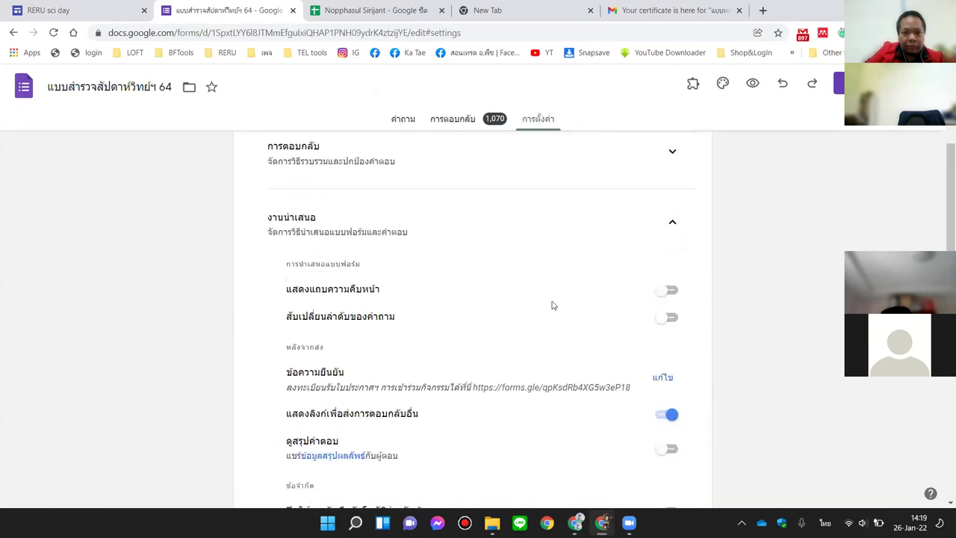
{"action": "left_click", "coordinate": [662, 330]}
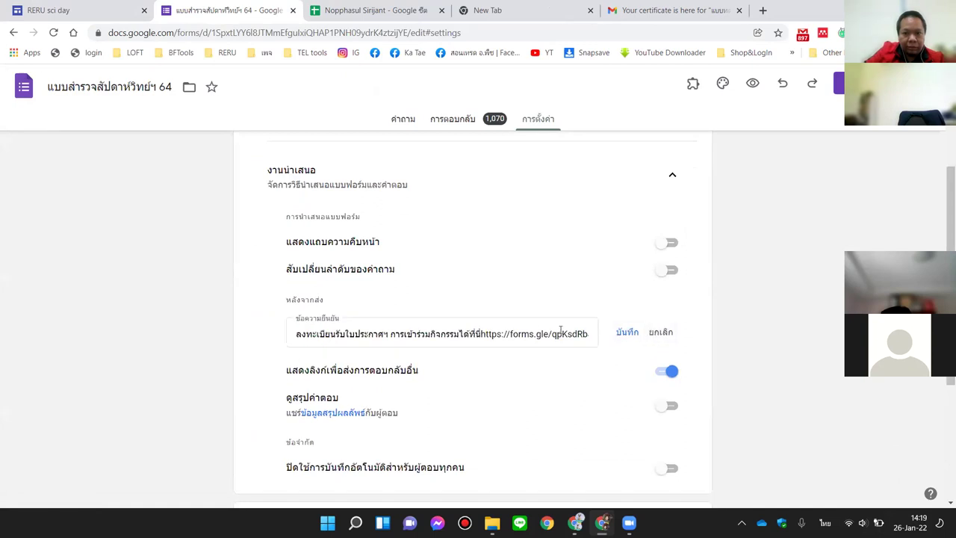
{"action": "left_click", "coordinate": [482, 334]}
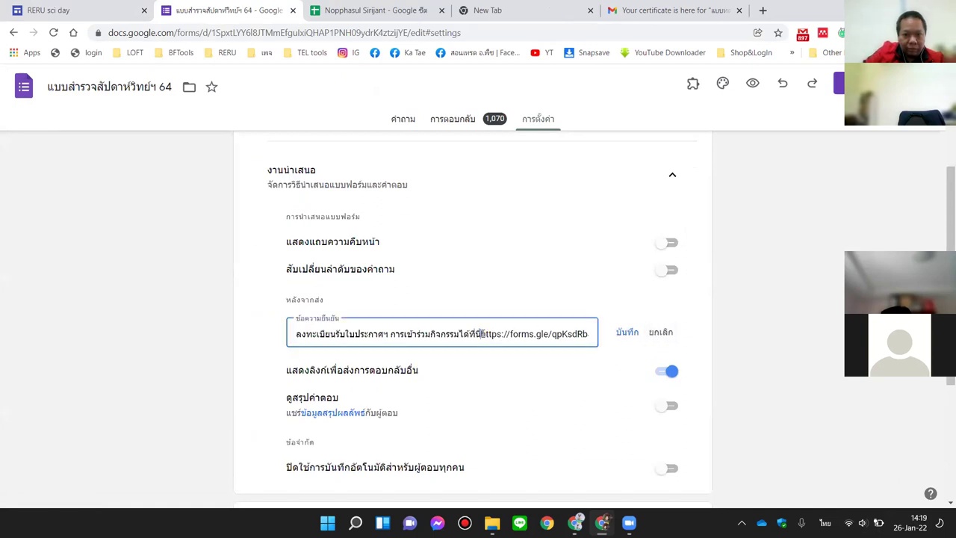
Step: Copy the forms.gle link from the confirmation message and open it in a new tab
{"action": "left_click_drag", "start_coordinate": [482, 334], "coordinate": [628, 342]}
{"action": "key", "text": "ctrl+c"}
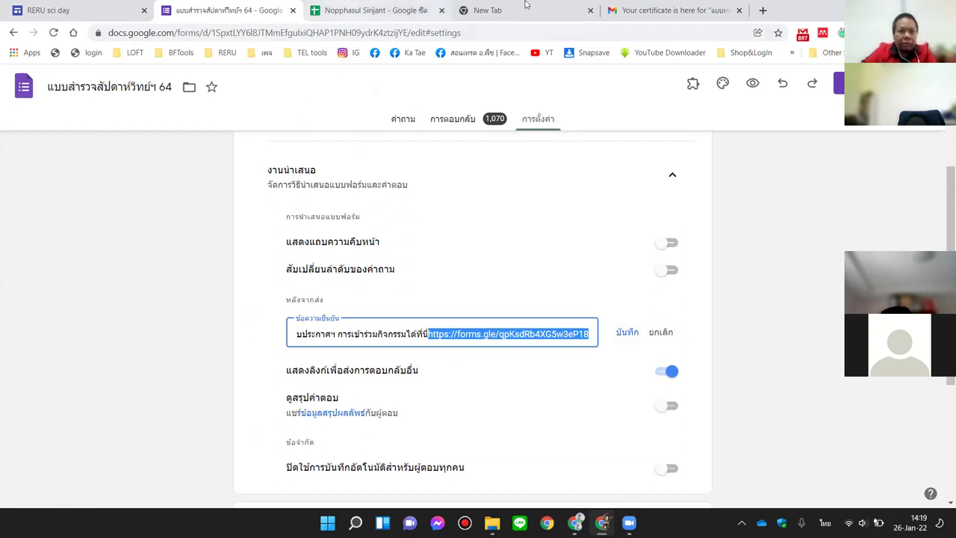
{"action": "left_click", "coordinate": [763, 11]}
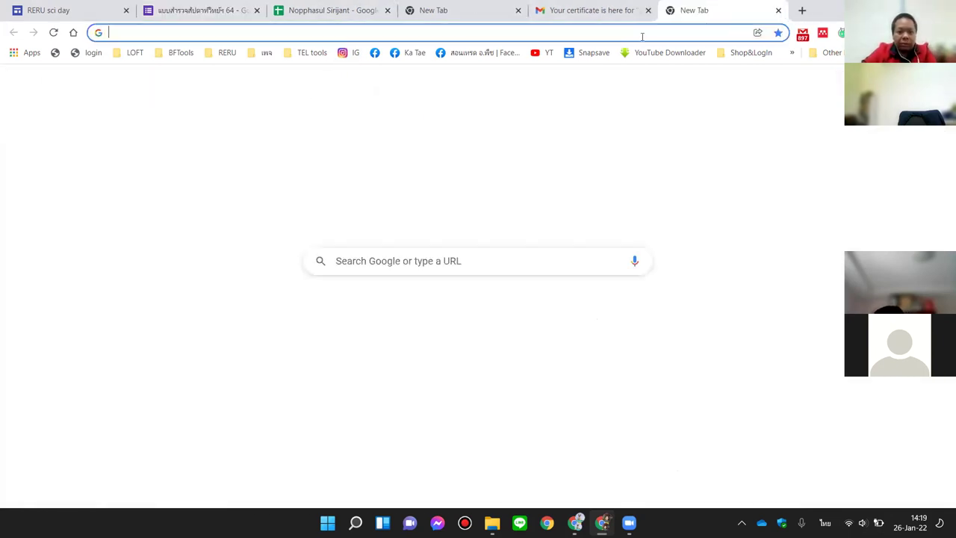
{"action": "key", "text": "ctrl+v"}
{"action": "key", "text": "Return"}
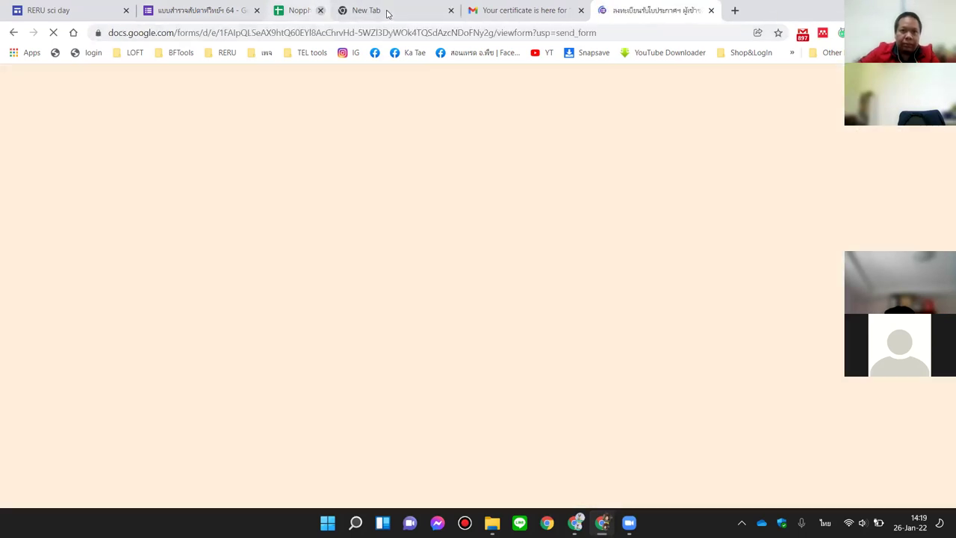
{"action": "left_click", "coordinate": [387, 10]}
{"action": "left_click", "coordinate": [388, 10]}
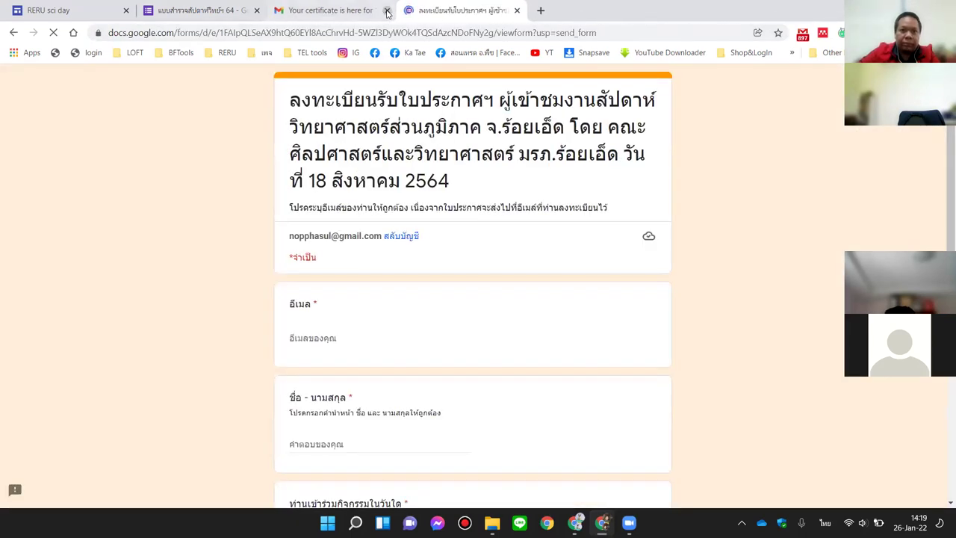